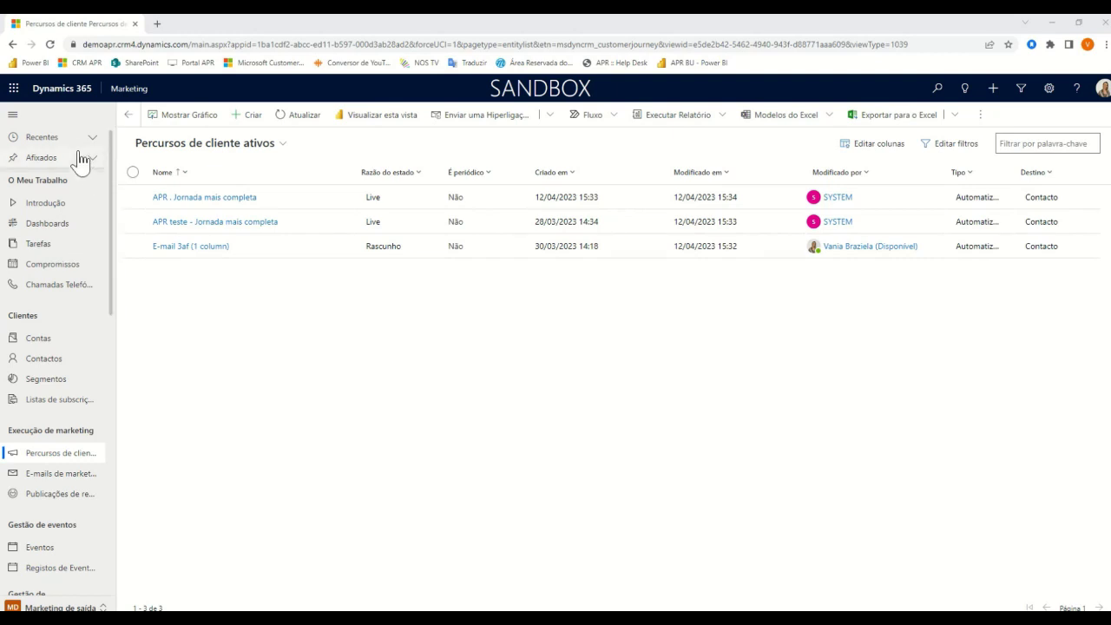
Examine the navigation groups of the Marketing de saída area and the list of other areas that can be switched to
{"action": "scroll", "coordinate": [67, 434], "scroll_direction": "down", "scroll_amount": 2}
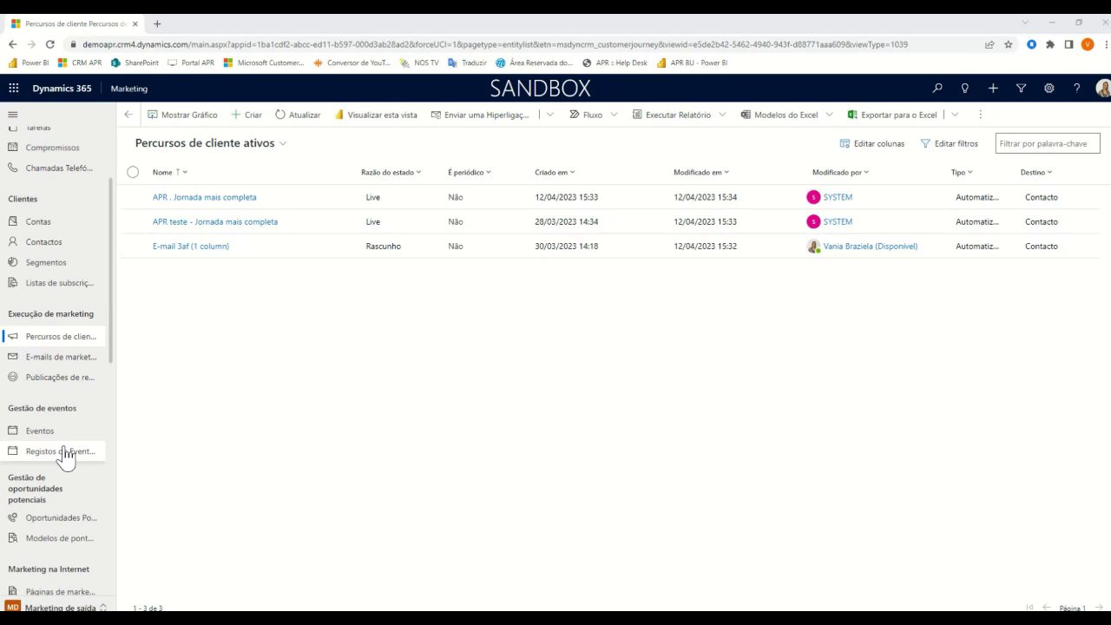
{"action": "scroll", "coordinate": [65, 458], "scroll_direction": "down", "scroll_amount": 2}
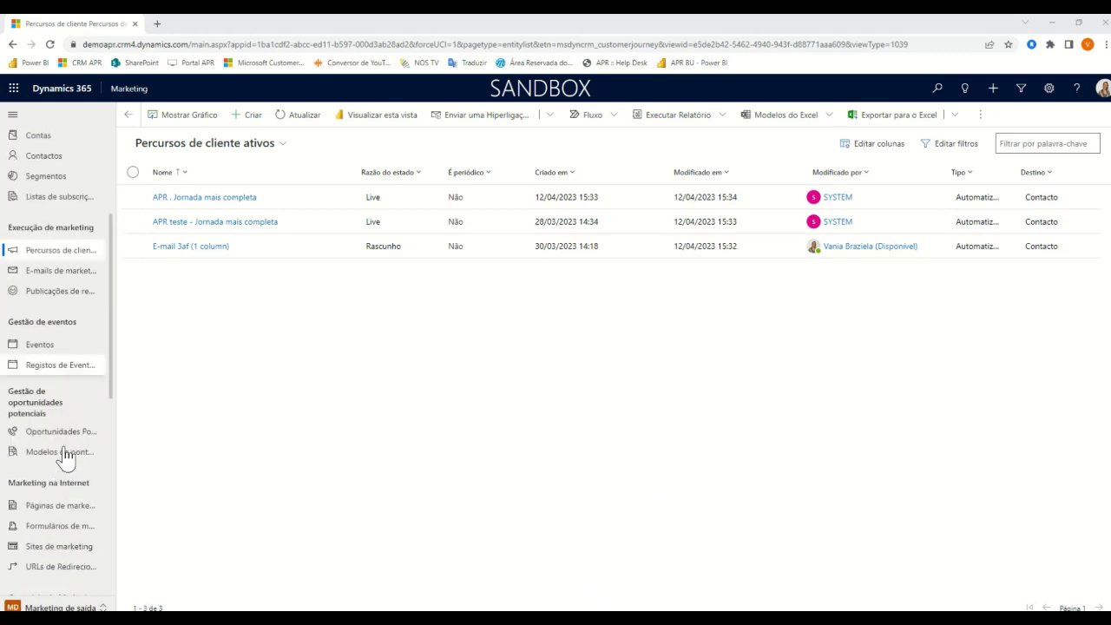
{"action": "scroll", "coordinate": [66, 457], "scroll_direction": "up", "scroll_amount": 4}
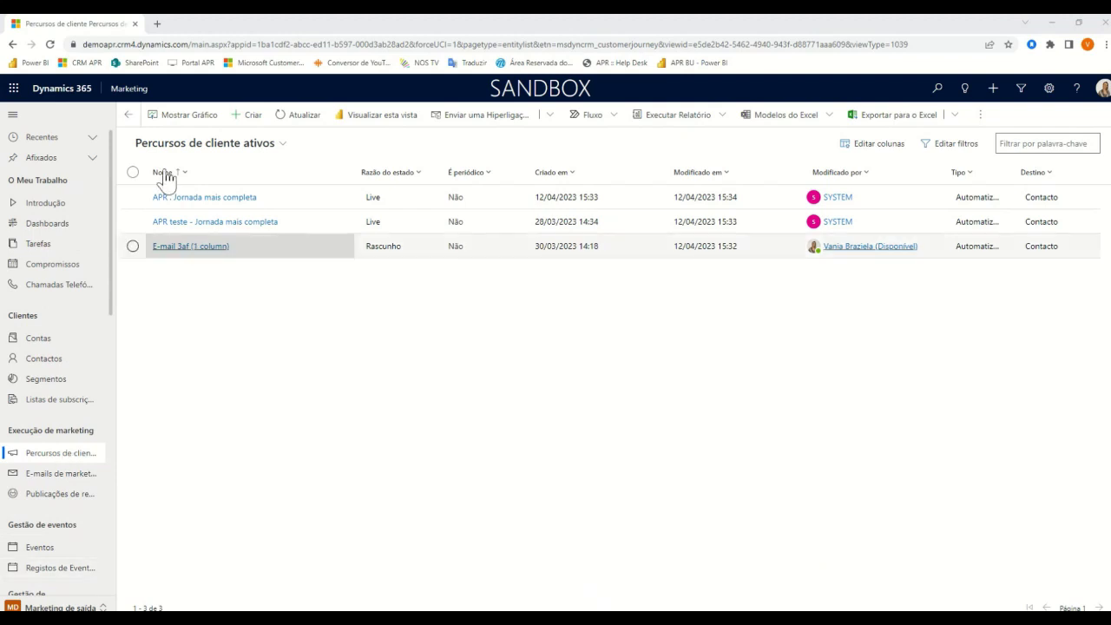
{"action": "scroll", "coordinate": [70, 347], "scroll_direction": "down", "scroll_amount": 10}
{"action": "scroll", "coordinate": [82, 451], "scroll_direction": "down", "scroll_amount": 3}
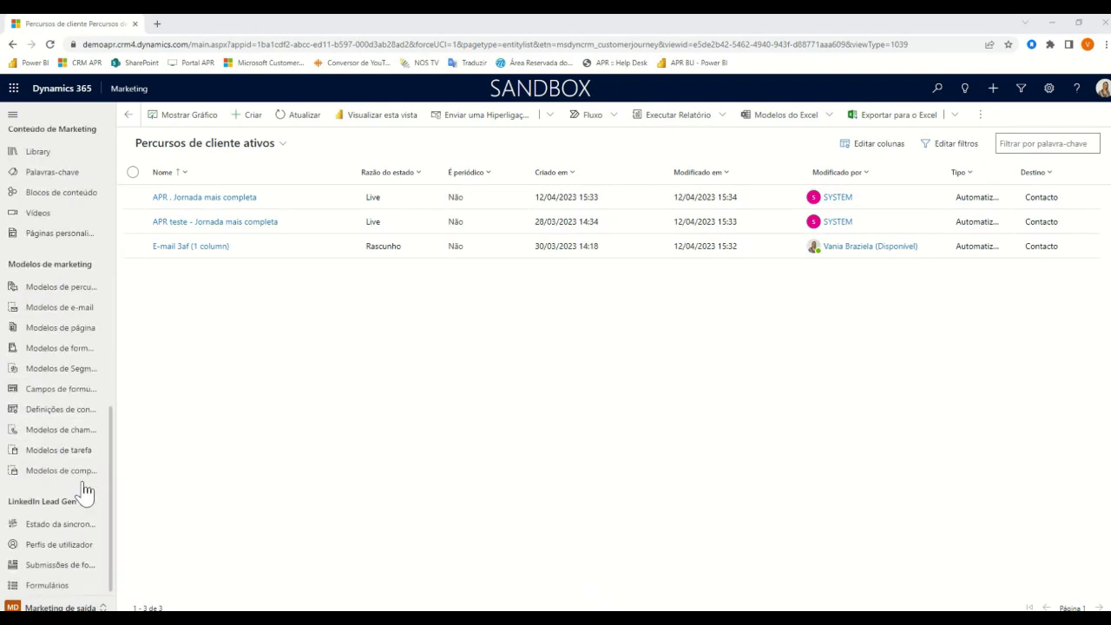
{"action": "left_click", "coordinate": [97, 607]}
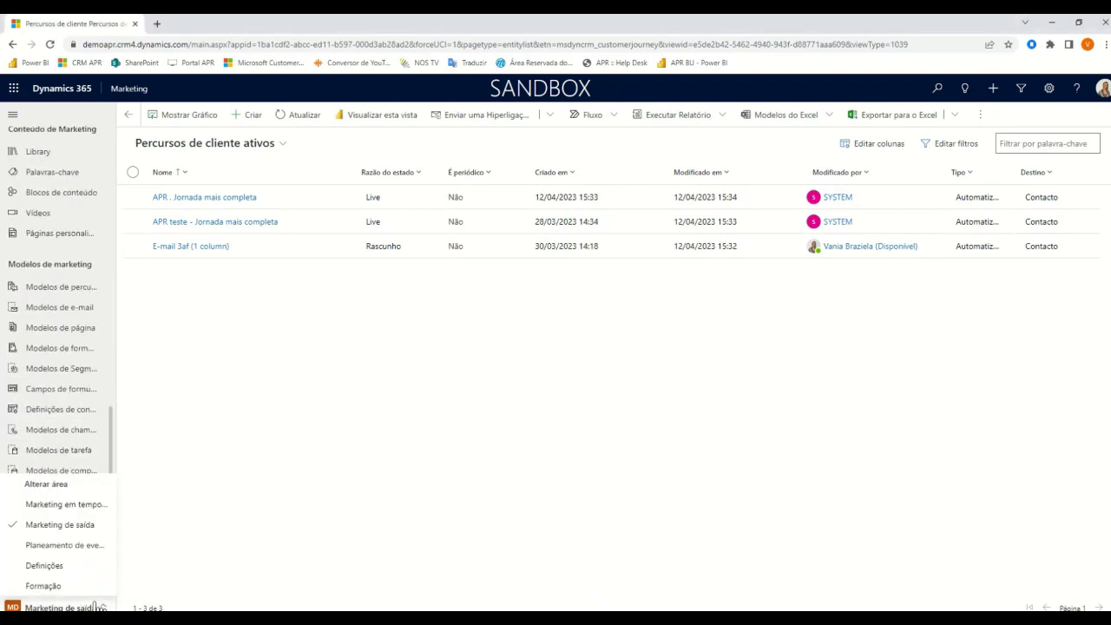
{"action": "left_click_drag", "start_coordinate": [115, 438], "coordinate": [113, 179]}
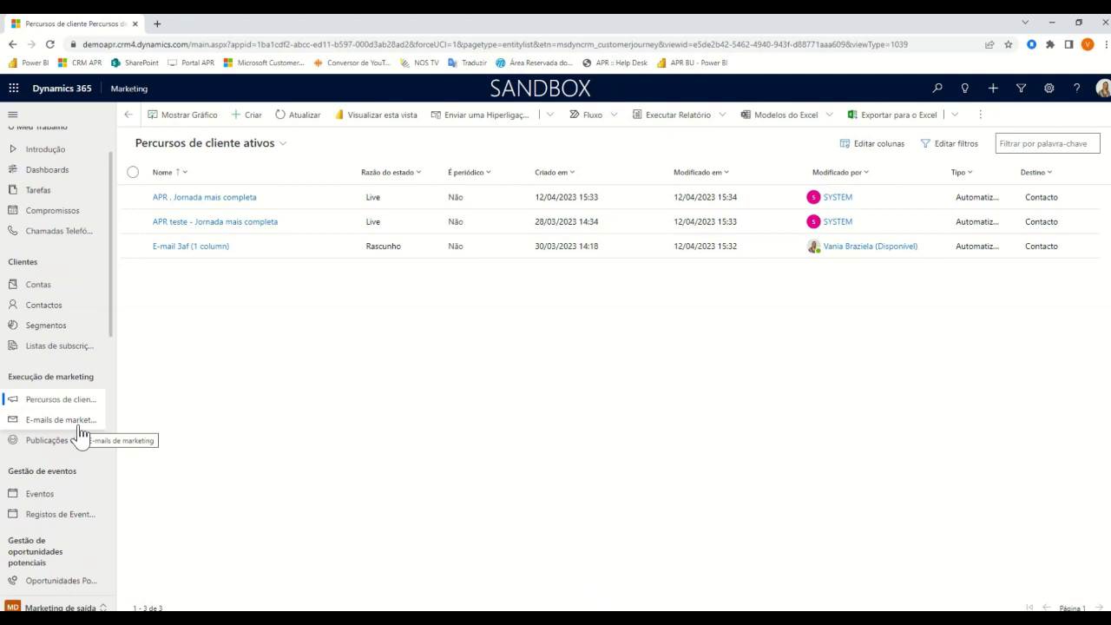
{"action": "scroll", "coordinate": [52, 403], "scroll_direction": "down", "scroll_amount": 1}
{"action": "scroll", "coordinate": [52, 403], "scroll_direction": "down", "scroll_amount": 1}
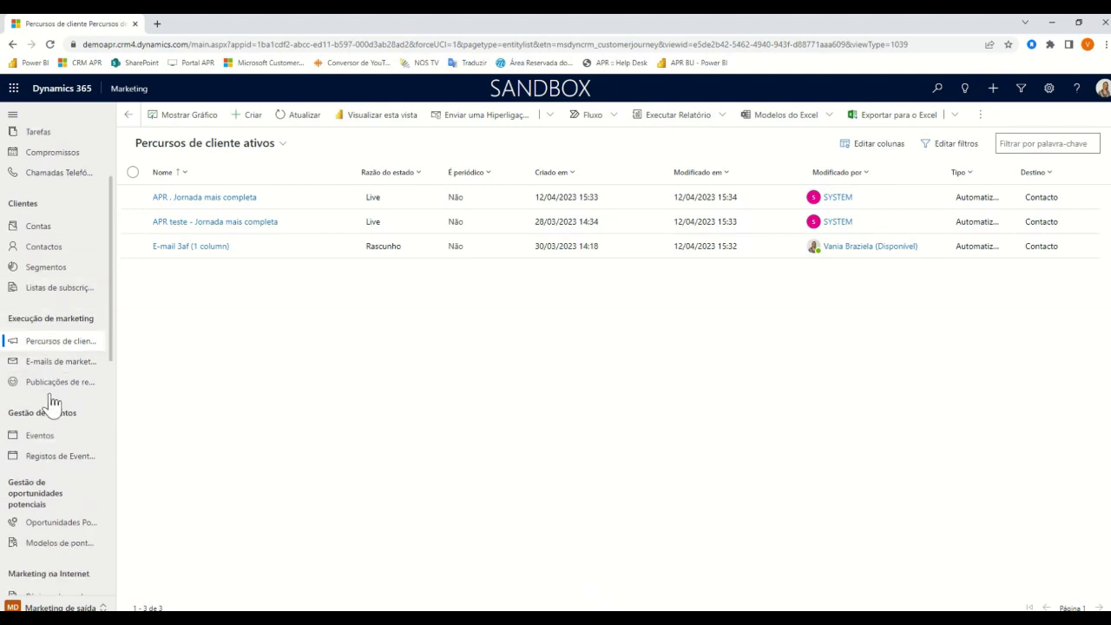
{"action": "scroll", "coordinate": [50, 399], "scroll_direction": "up", "scroll_amount": 2}
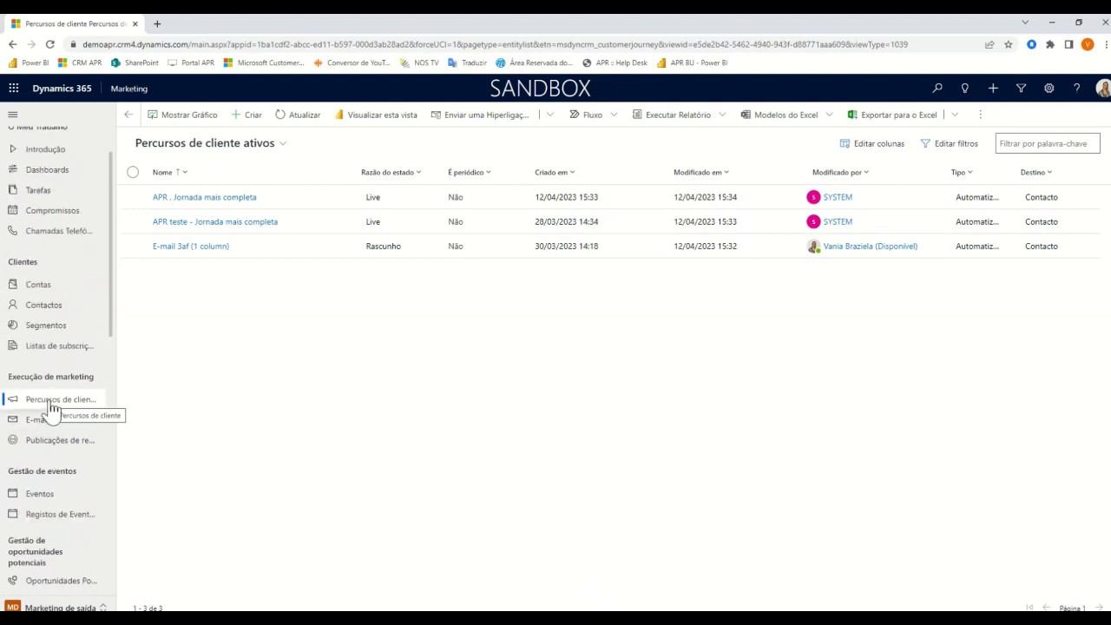
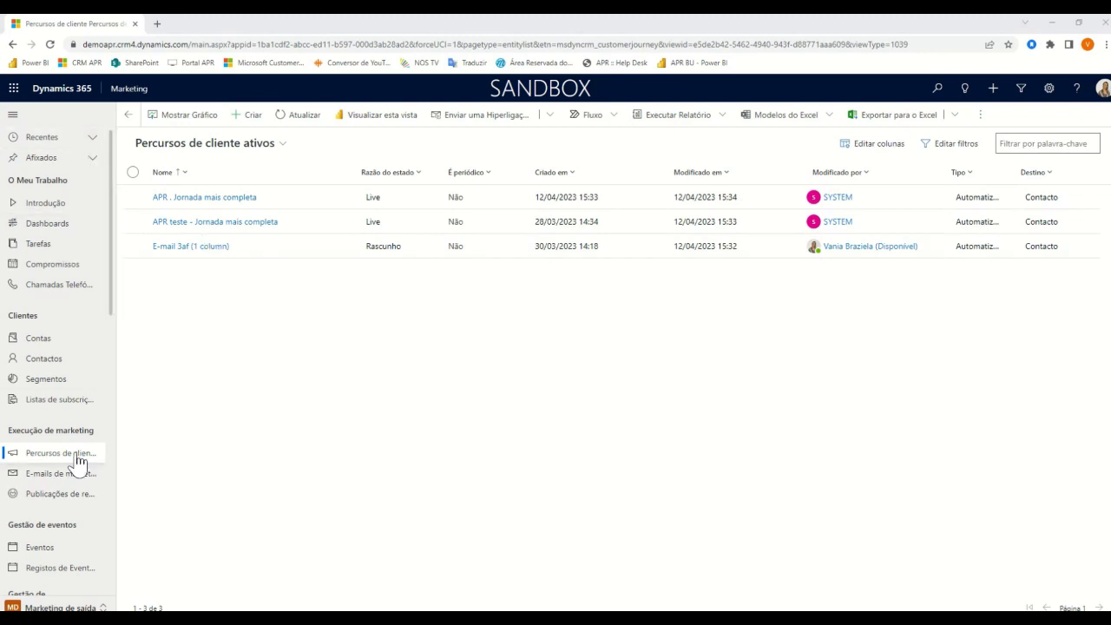
Review the navigation entries from O Meu Trabalho to LinkedIn Lead Gen and the available work areas once more
{"action": "scroll", "coordinate": [66, 434], "scroll_direction": "down", "scroll_amount": 5}
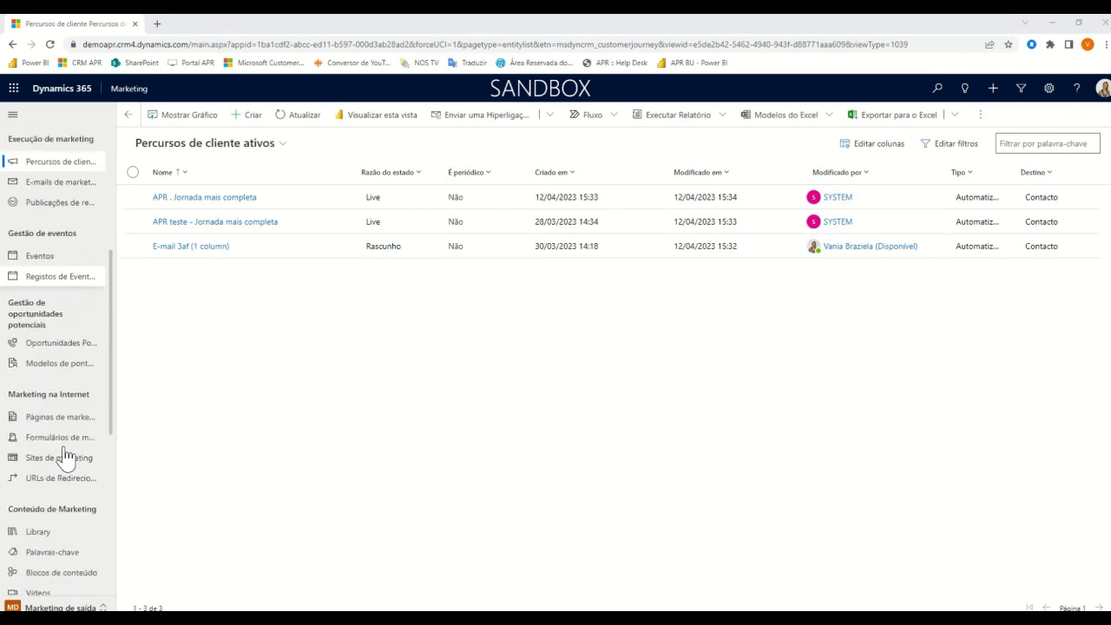
{"action": "scroll", "coordinate": [65, 456], "scroll_direction": "up", "scroll_amount": 4}
{"action": "scroll", "coordinate": [65, 457], "scroll_direction": "up", "scroll_amount": 3}
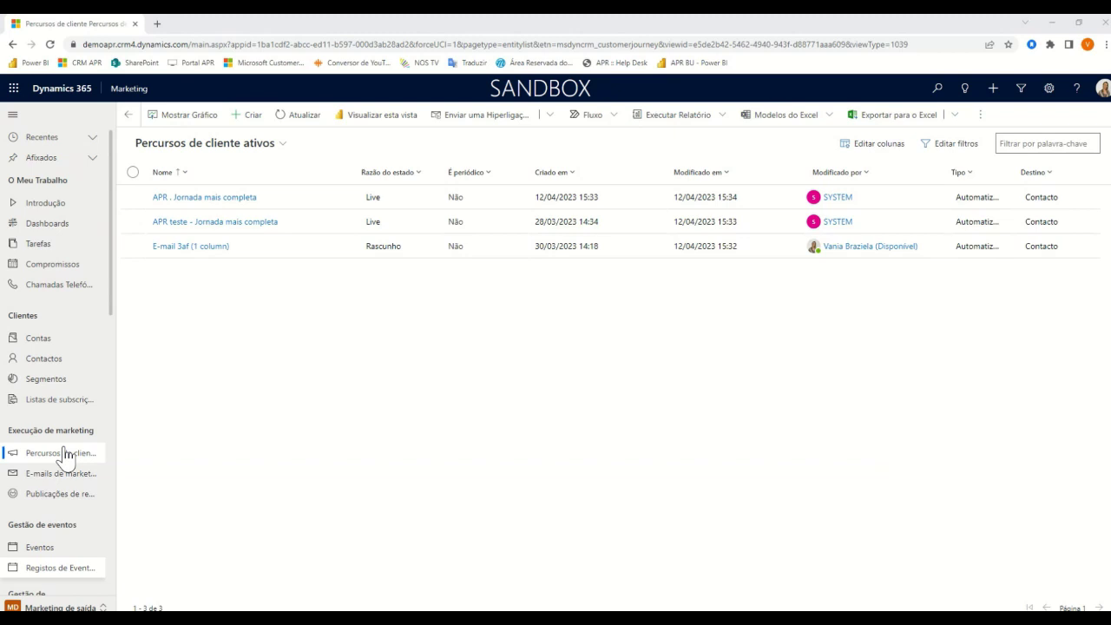
{"action": "scroll", "coordinate": [75, 347], "scroll_direction": "down", "scroll_amount": 13}
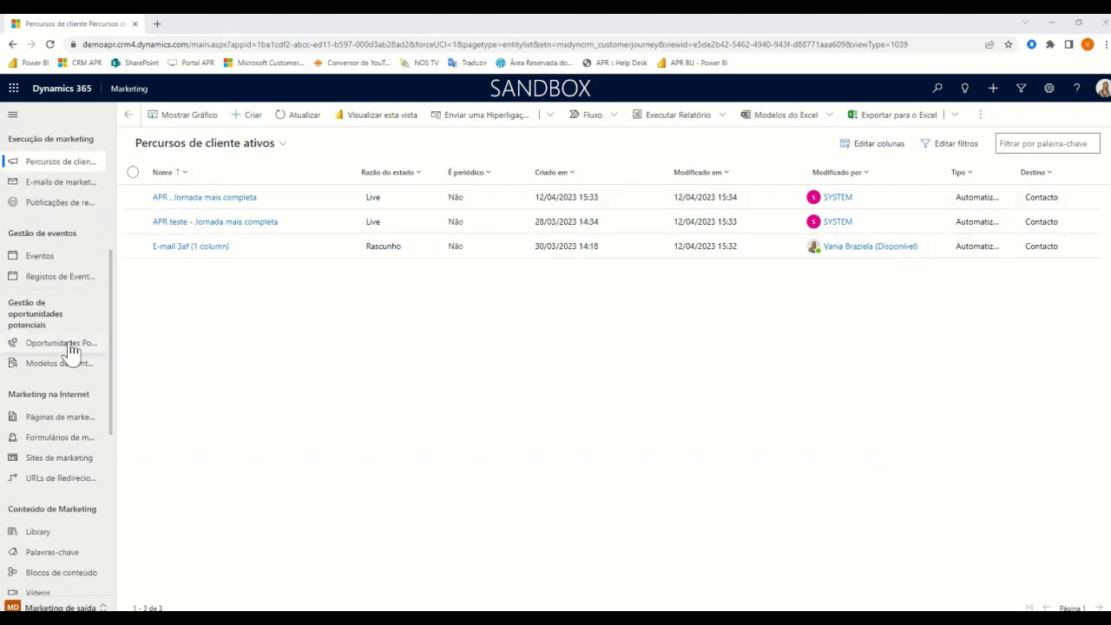
{"action": "scroll", "coordinate": [74, 464], "scroll_direction": "down", "scroll_amount": 1}
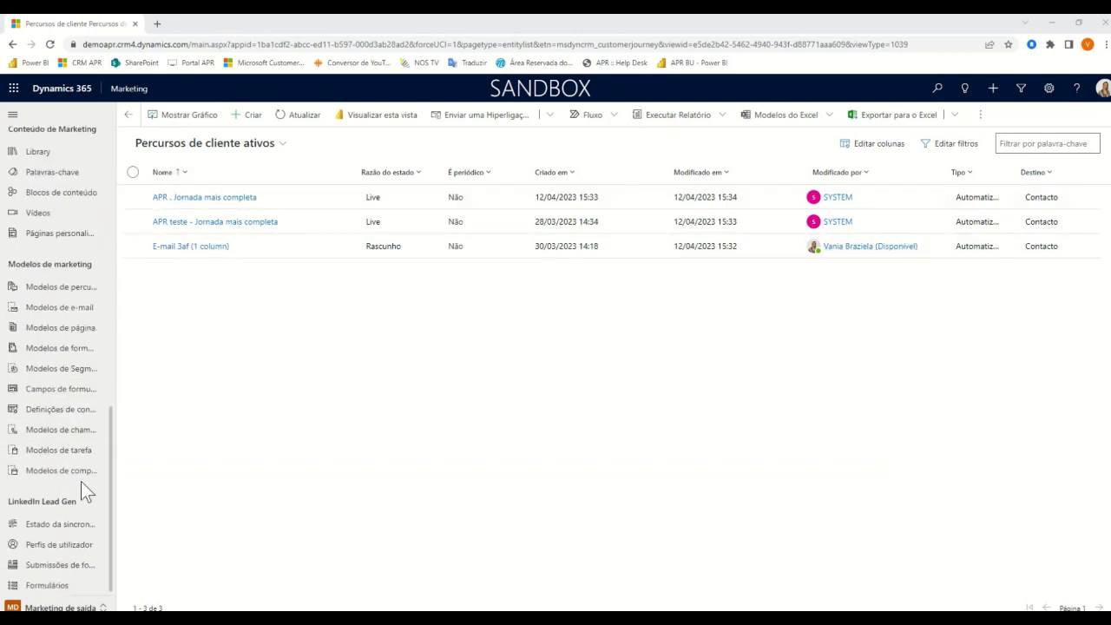
{"action": "left_click", "coordinate": [95, 608]}
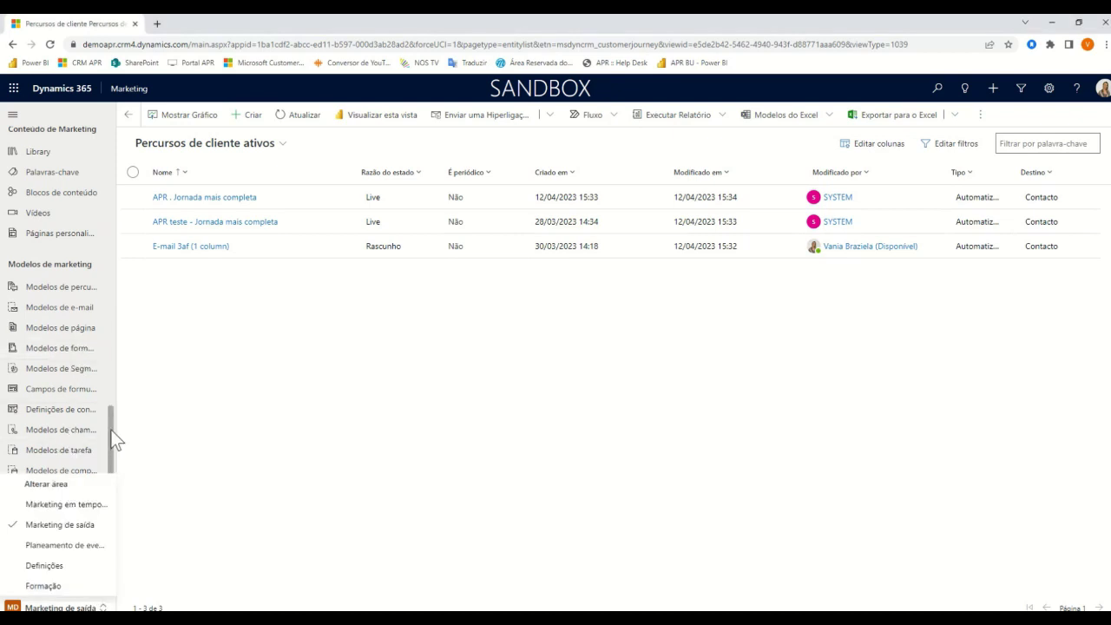
{"action": "left_click_drag", "start_coordinate": [111, 429], "coordinate": [119, 179]}
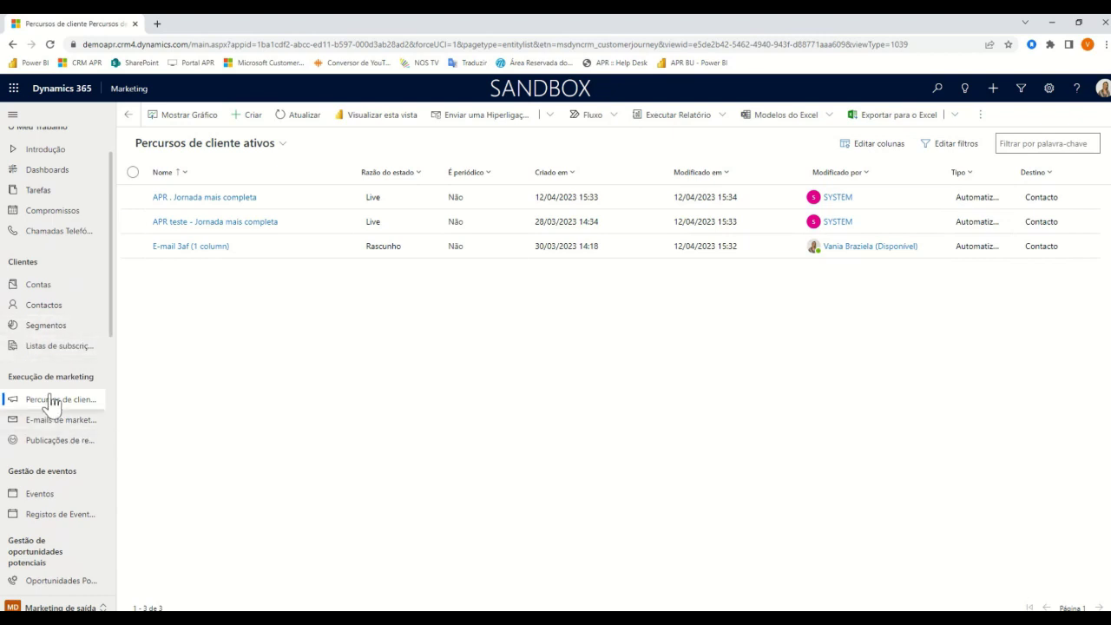
{"action": "scroll", "coordinate": [54, 401], "scroll_direction": "down", "scroll_amount": 1}
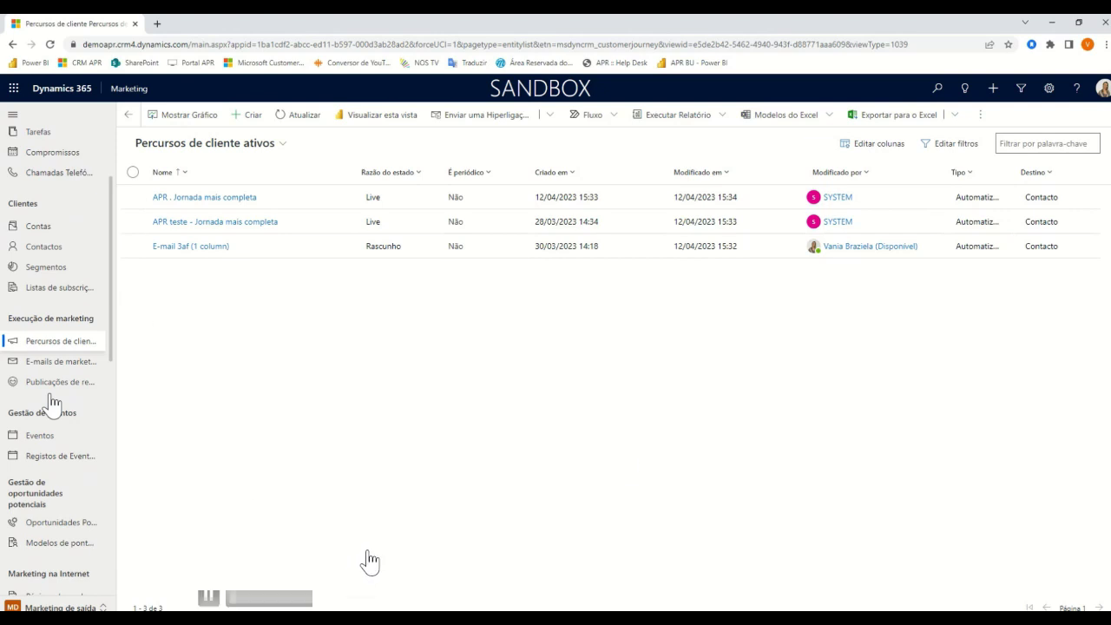
{"action": "scroll", "coordinate": [50, 402], "scroll_direction": "up", "scroll_amount": 1}
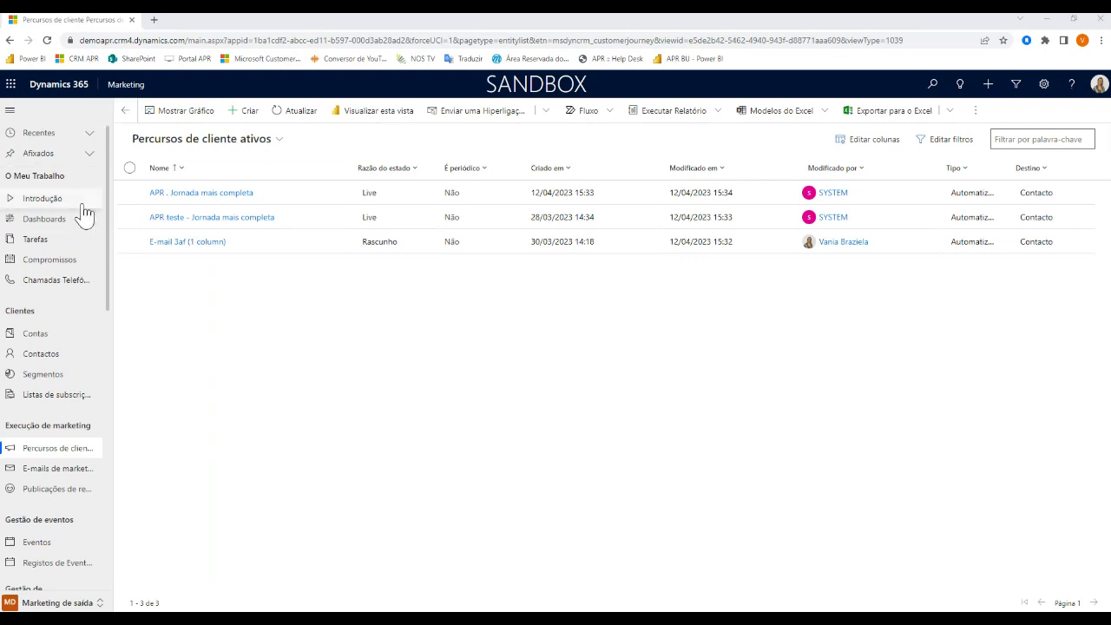
Look over the whole outbound marketing navigation, including Modelos de marketing, and return to Percursos de cliente
{"action": "scroll", "coordinate": [67, 263], "scroll_direction": "down", "scroll_amount": 5}
{"action": "scroll", "coordinate": [41, 488], "scroll_direction": "down", "scroll_amount": 3}
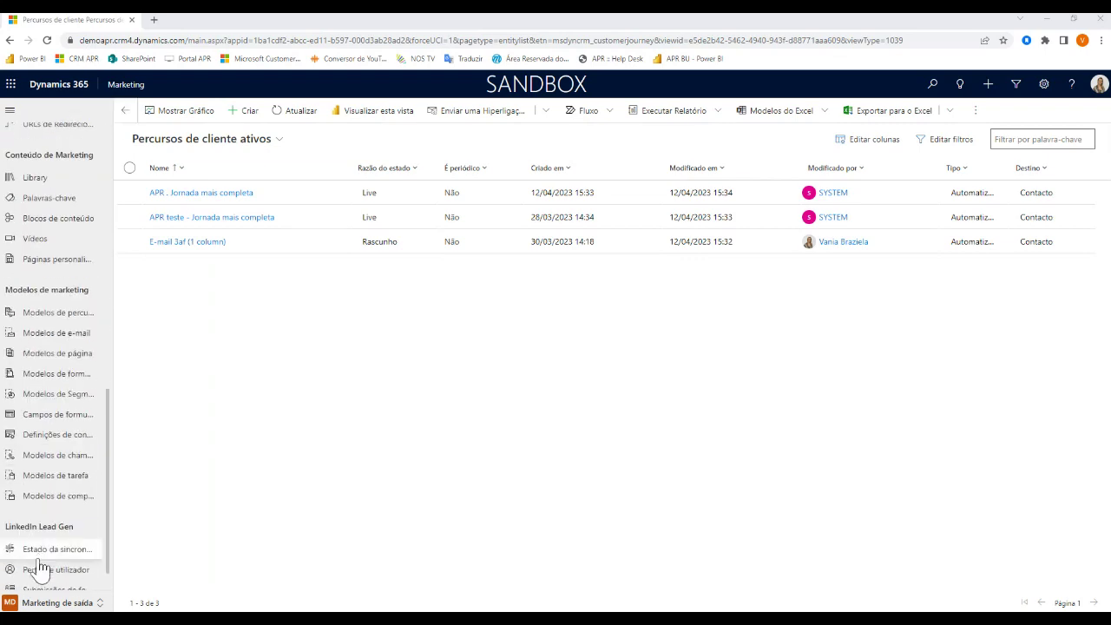
{"action": "scroll", "coordinate": [39, 556], "scroll_direction": "up", "scroll_amount": 6}
{"action": "scroll", "coordinate": [48, 537], "scroll_direction": "up", "scroll_amount": 3}
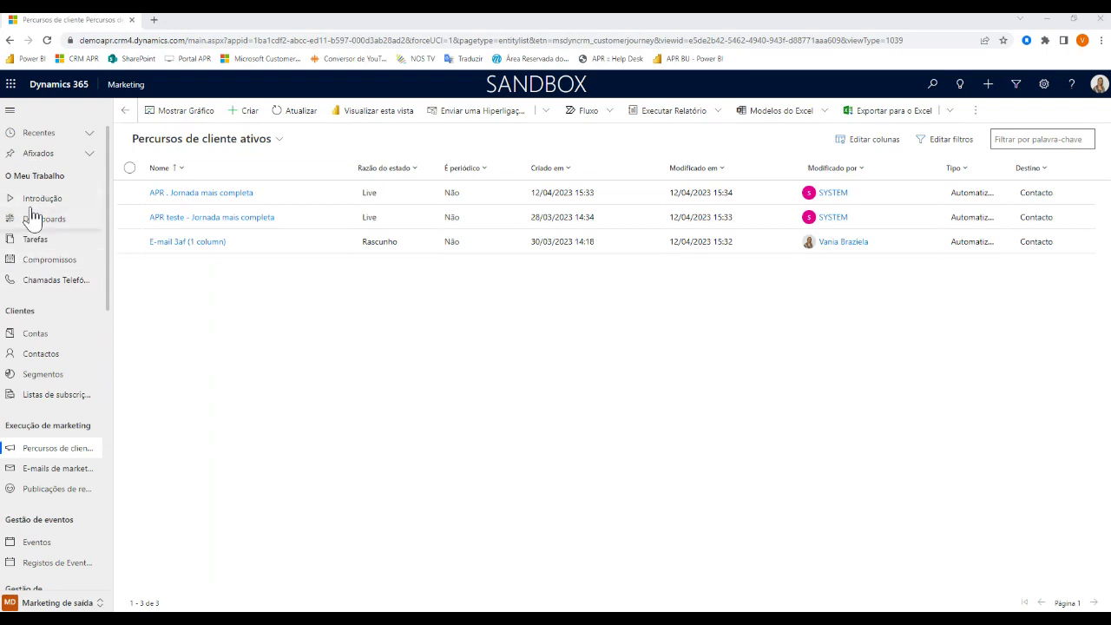
{"action": "scroll", "coordinate": [36, 303], "scroll_direction": "down", "scroll_amount": 1}
{"action": "scroll", "coordinate": [36, 306], "scroll_direction": "down", "scroll_amount": 10}
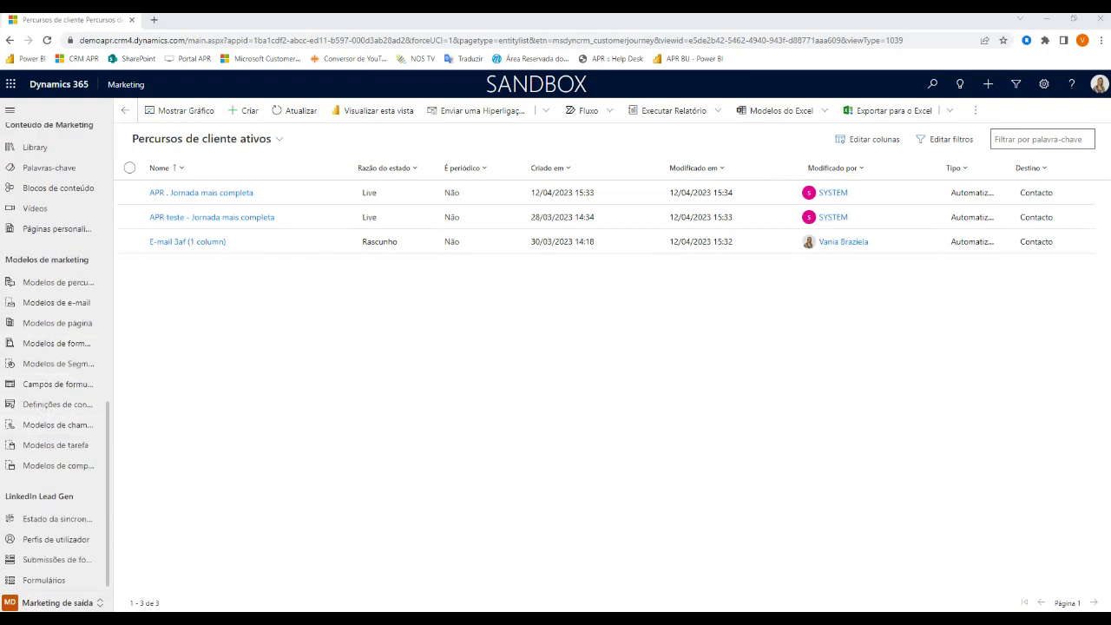
{"action": "scroll", "coordinate": [52, 491], "scroll_direction": "up", "scroll_amount": 12}
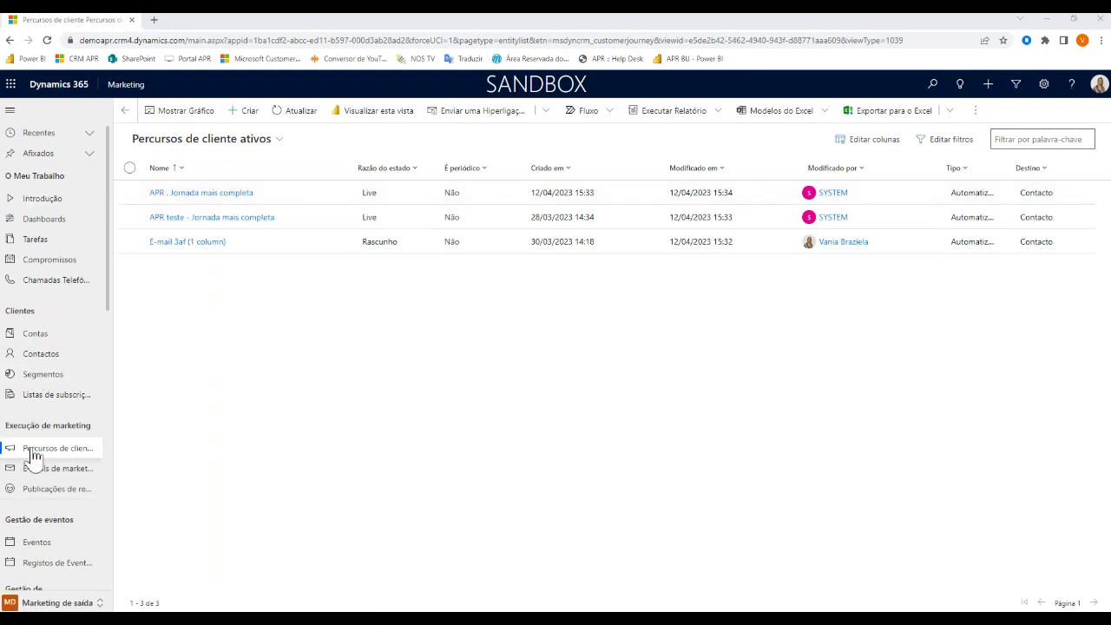
Open the customer journey "APR . Jornada mais completa" and examine its flow from the start segment to the end of both branches
{"action": "double_click", "coordinate": [305, 193]}
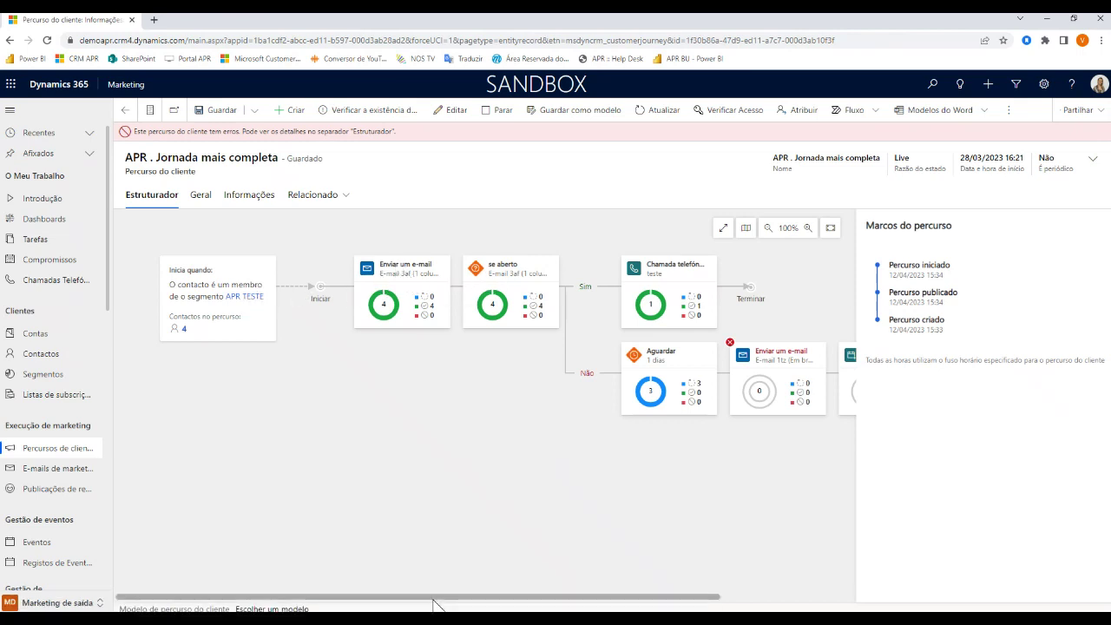
{"action": "left_click_drag", "start_coordinate": [434, 597], "coordinate": [273, 575]}
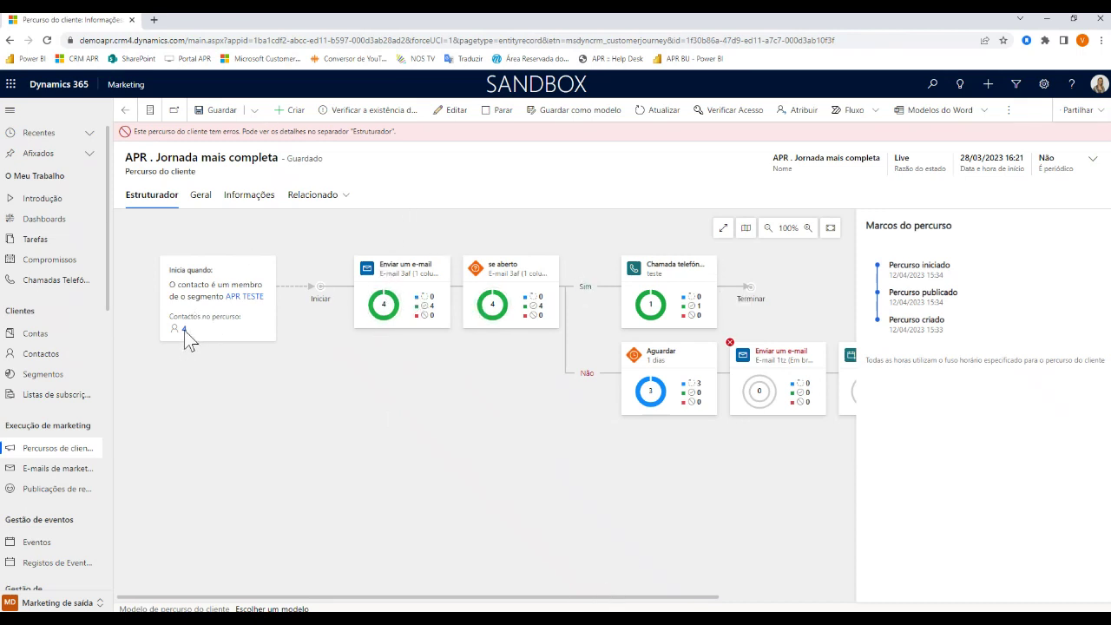
{"action": "mouse_move", "coordinate": [391, 306]}
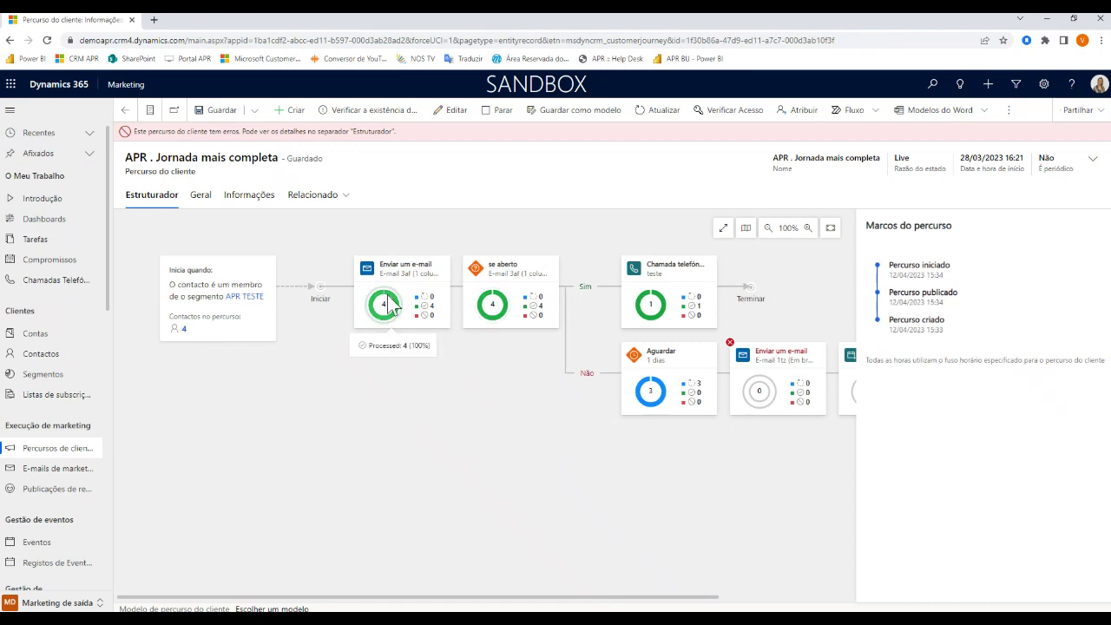
{"action": "mouse_move", "coordinate": [540, 306]}
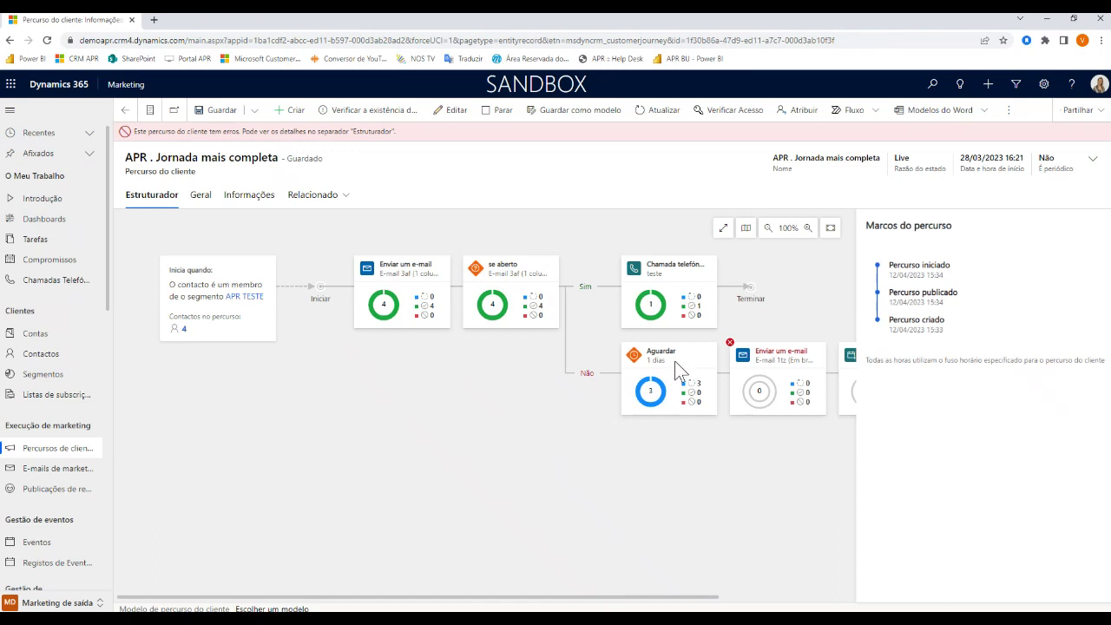
{"action": "left_click_drag", "start_coordinate": [672, 605], "coordinate": [807, 605]}
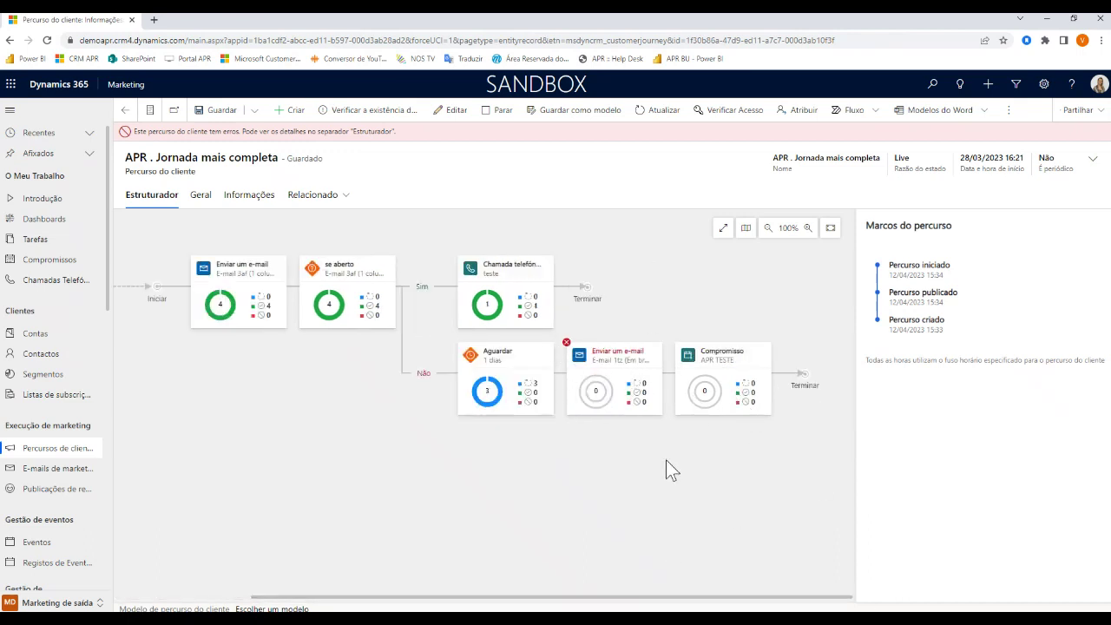
{"action": "left_click_drag", "start_coordinate": [662, 599], "coordinate": [432, 599]}
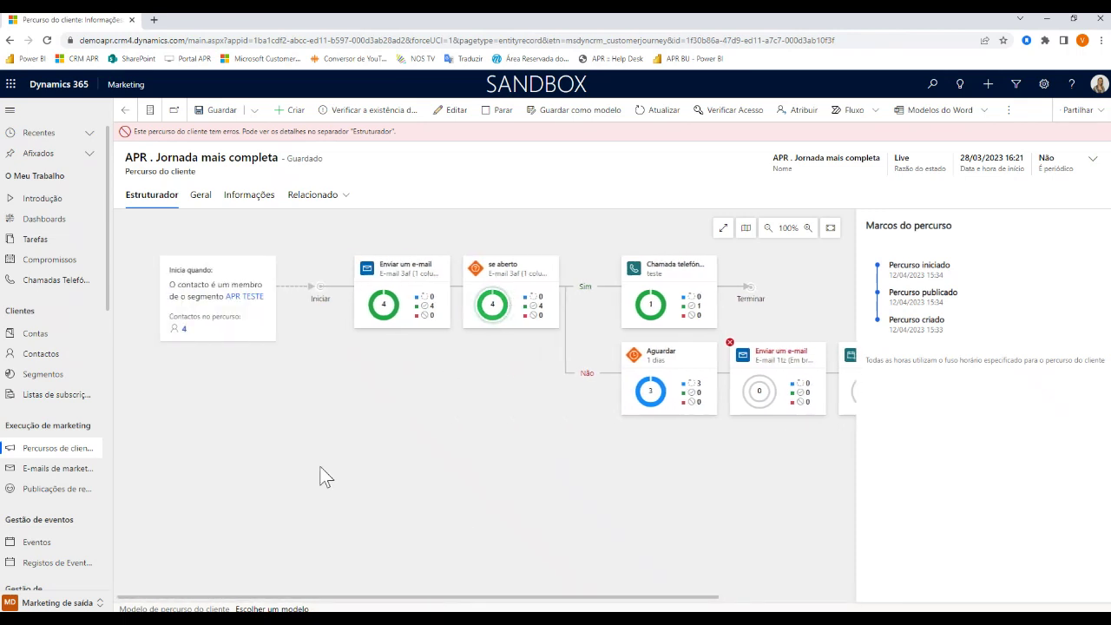
Examine the journey's Informações charts for e-mail delivery results, e-mail responses over time and page interactions over time
{"action": "left_click", "coordinate": [253, 196]}
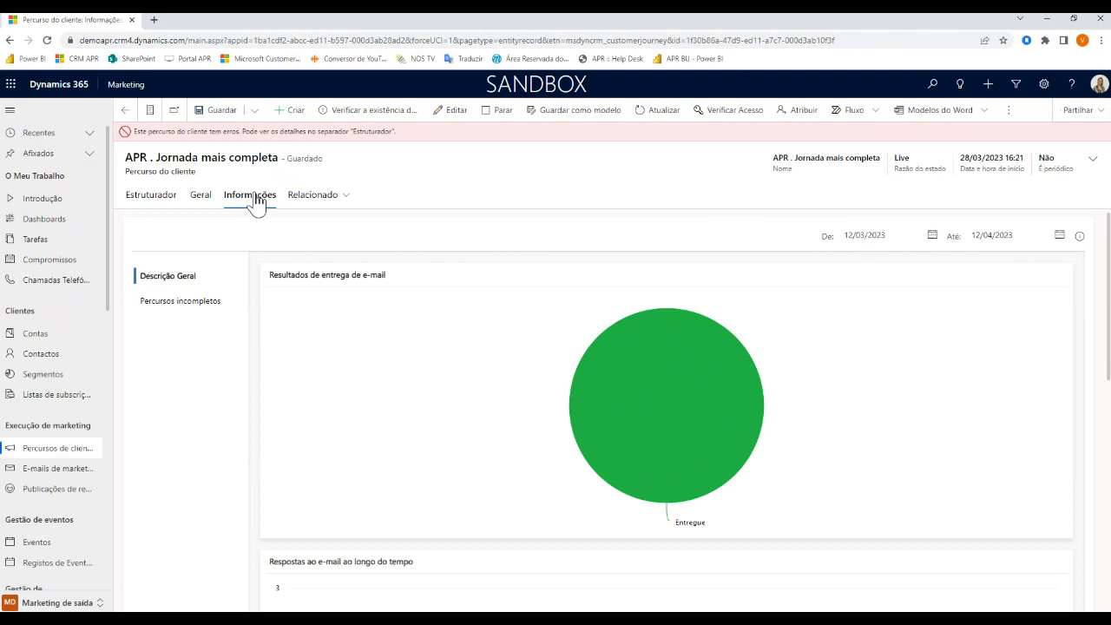
{"action": "mouse_move", "coordinate": [721, 402]}
{"action": "mouse_move", "coordinate": [654, 404]}
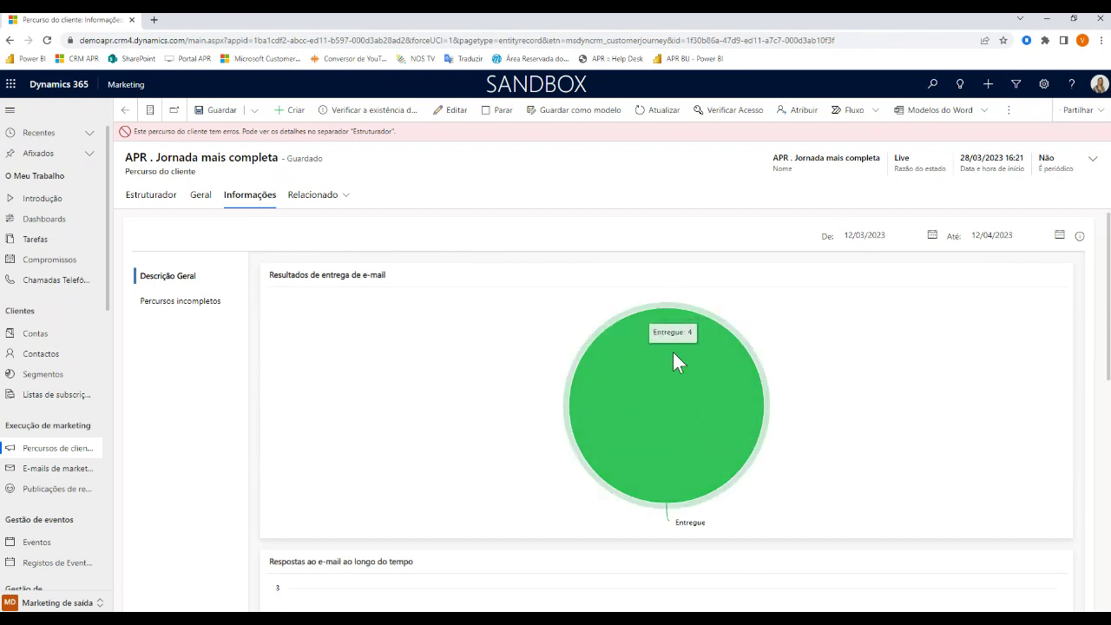
{"action": "scroll", "coordinate": [673, 356], "scroll_direction": "down", "scroll_amount": 3}
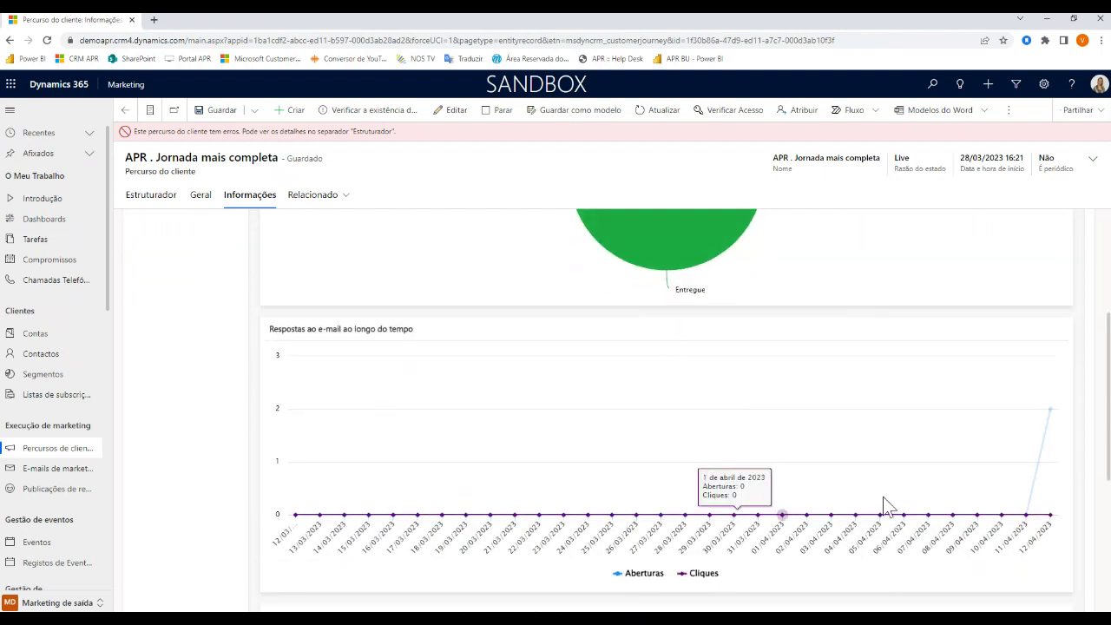
{"action": "mouse_move", "coordinate": [1068, 410]}
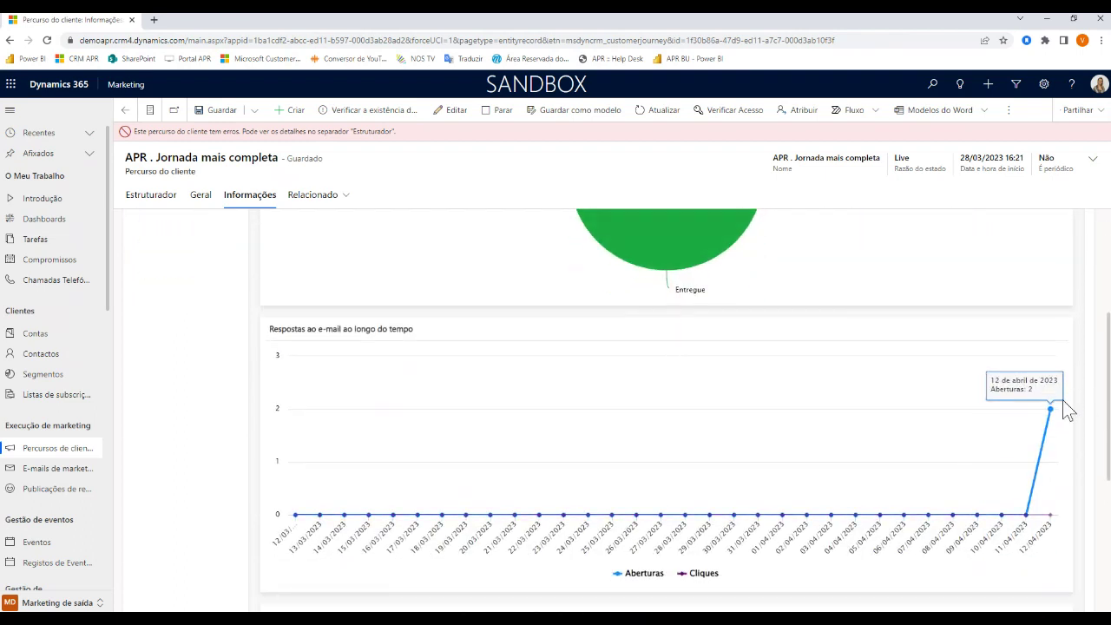
{"action": "scroll", "coordinate": [1063, 412], "scroll_direction": "down", "scroll_amount": 4}
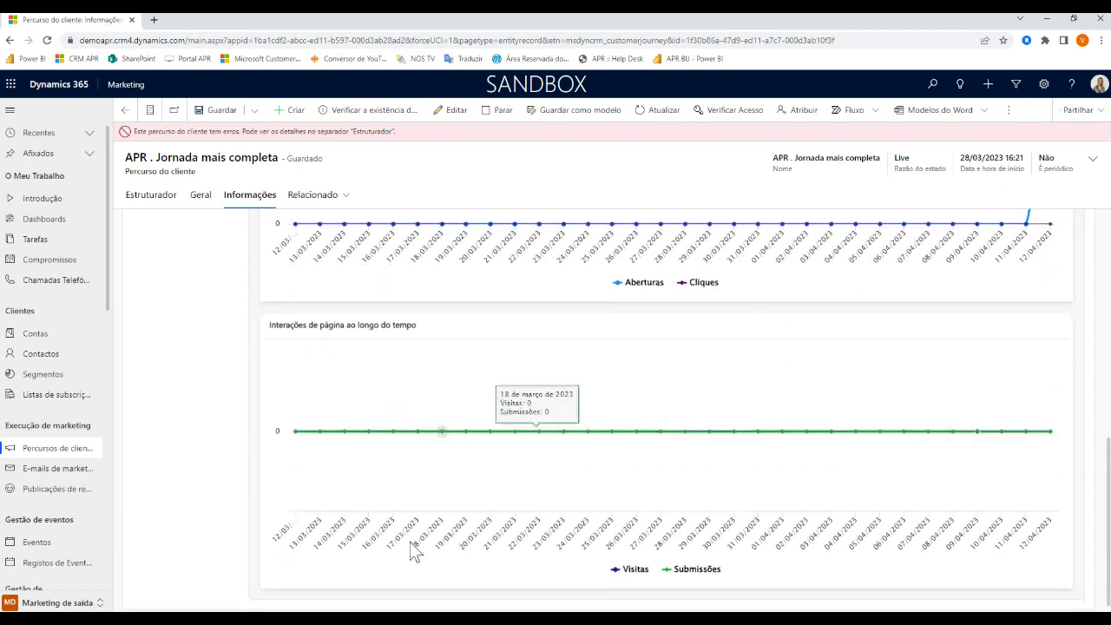
{"action": "mouse_move", "coordinate": [1052, 448]}
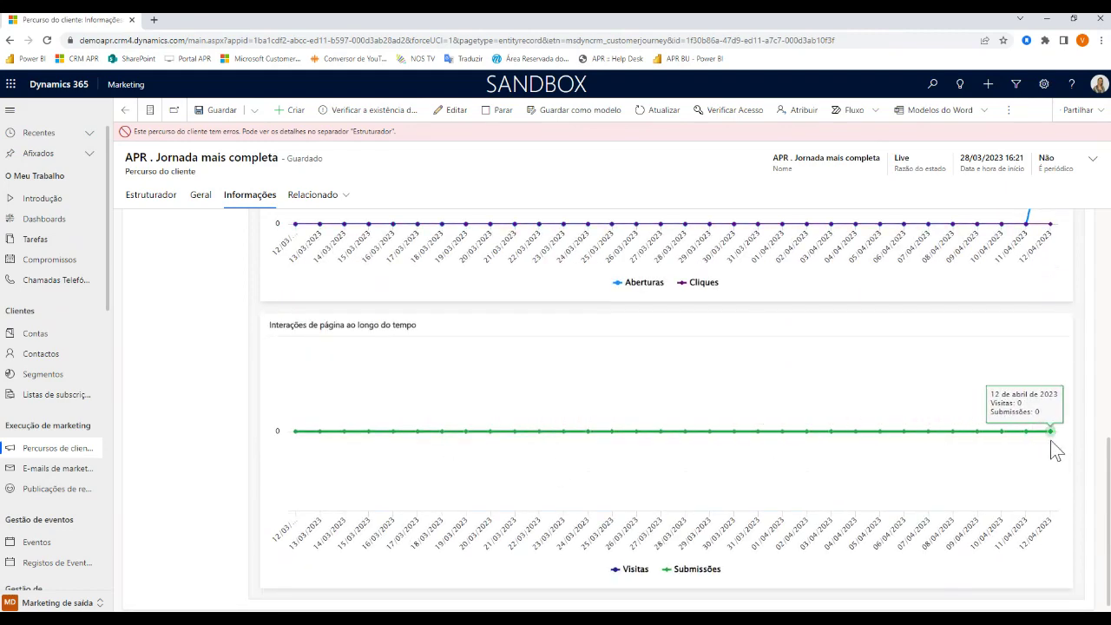
{"action": "scroll", "coordinate": [739, 390], "scroll_direction": "up", "scroll_amount": 5}
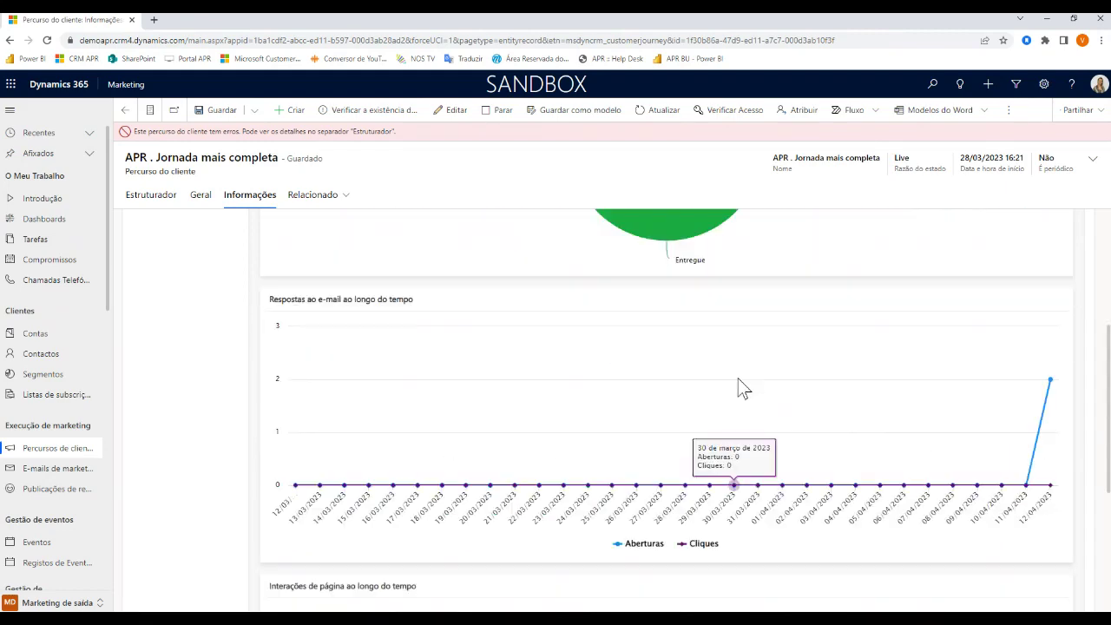
{"action": "scroll", "coordinate": [728, 391], "scroll_direction": "up", "scroll_amount": 1}
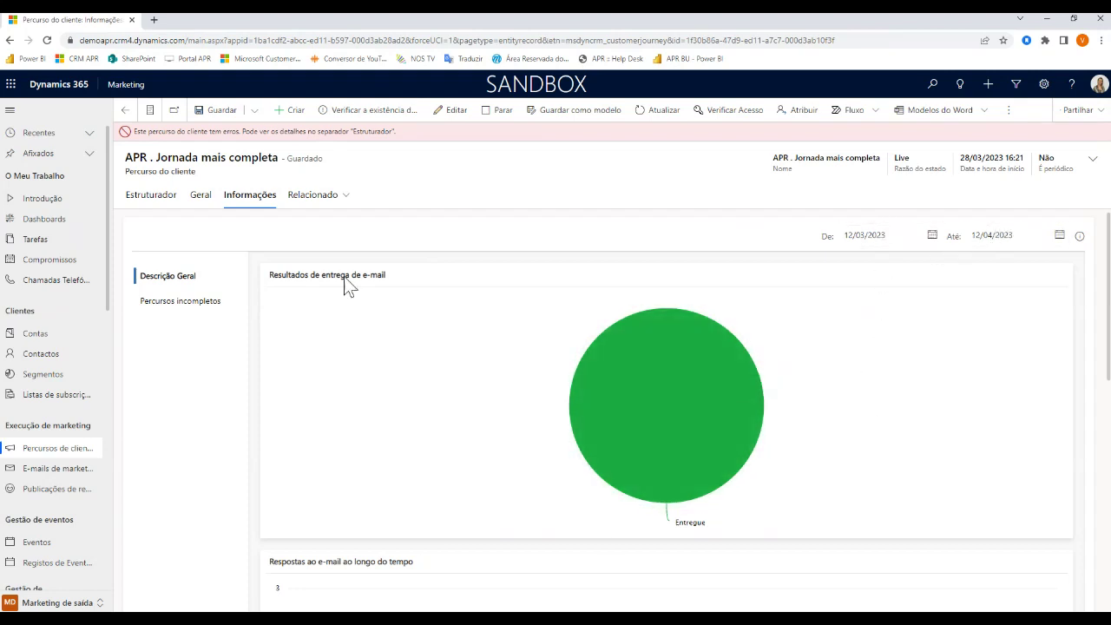
Check the journey's Percursos incompletos insights for stopped contacts and blocked e-mails, and return to the journey flow in the Estruturador
{"action": "left_click", "coordinate": [184, 303]}
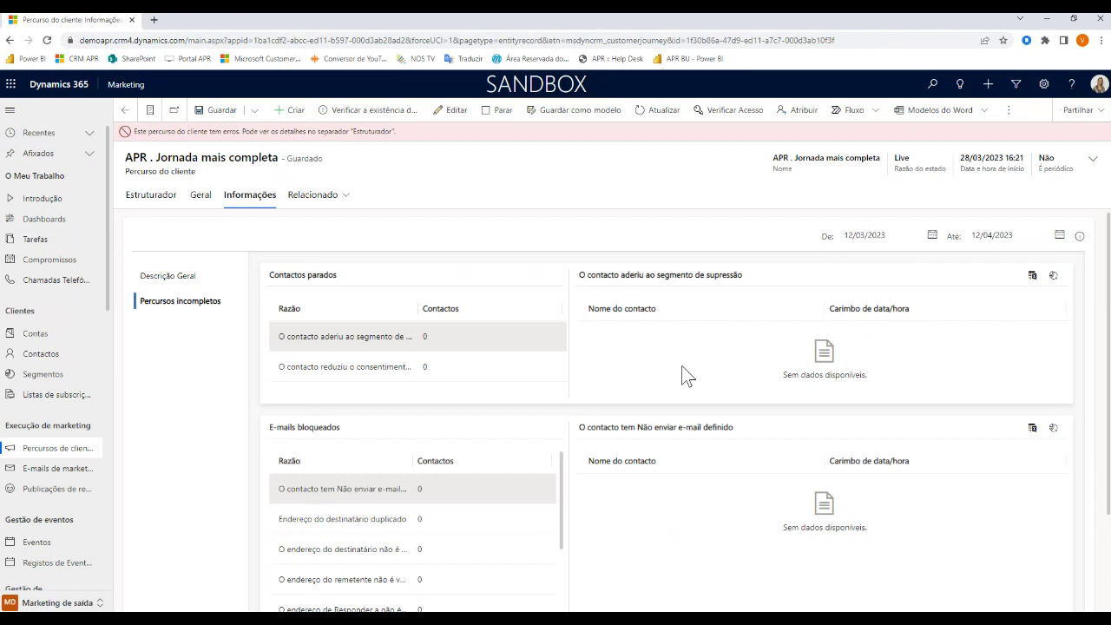
{"action": "left_click", "coordinate": [151, 196]}
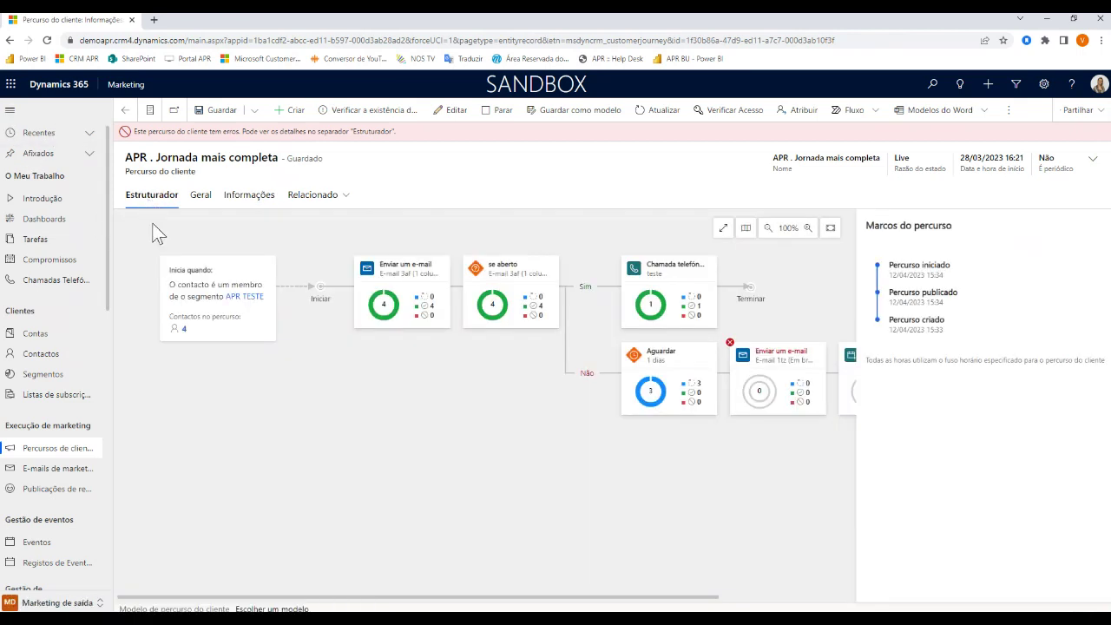
Examine the data of the first Enviar um e-mail tile, including its volume, delivery funnel, KPIs de Volume and KPIs de Entrega
{"action": "left_click", "coordinate": [405, 271]}
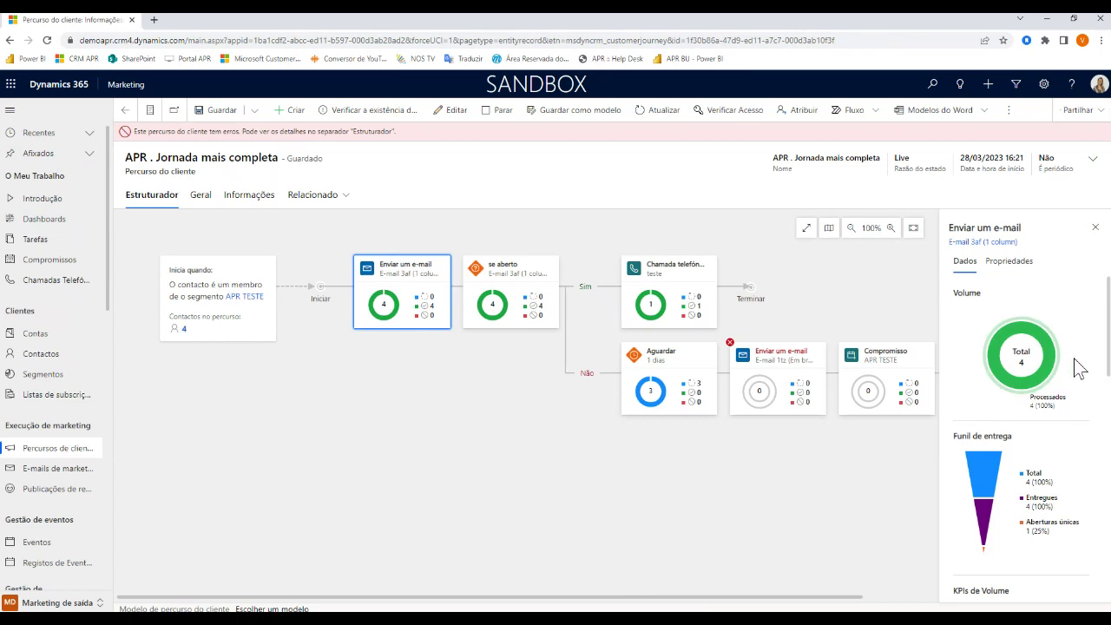
{"action": "scroll", "coordinate": [989, 377], "scroll_direction": "down", "scroll_amount": 1}
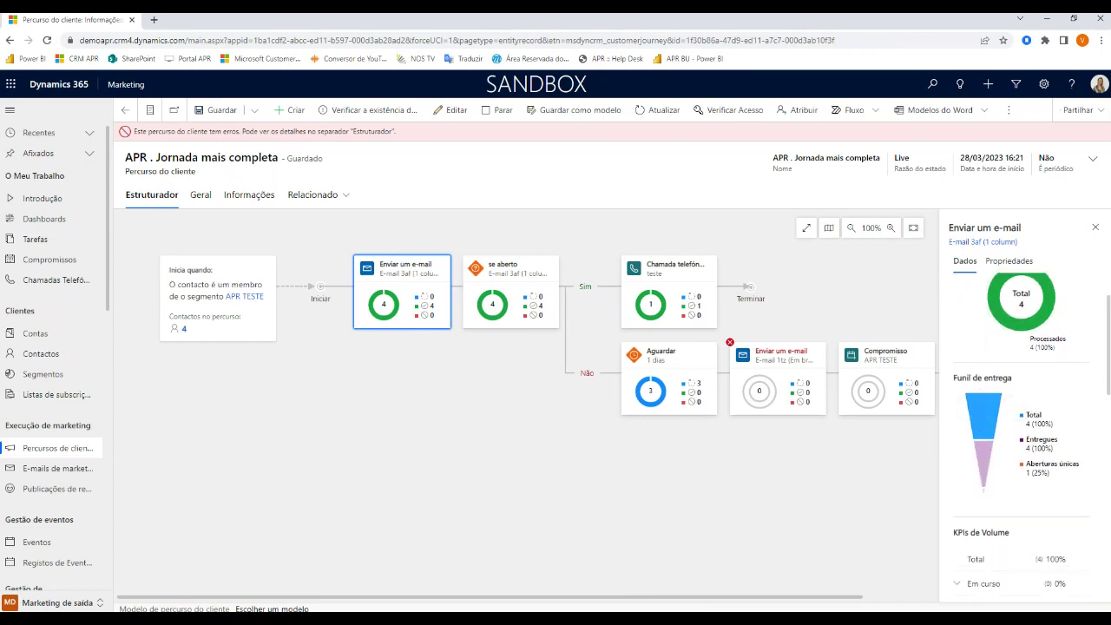
{"action": "mouse_move", "coordinate": [987, 463]}
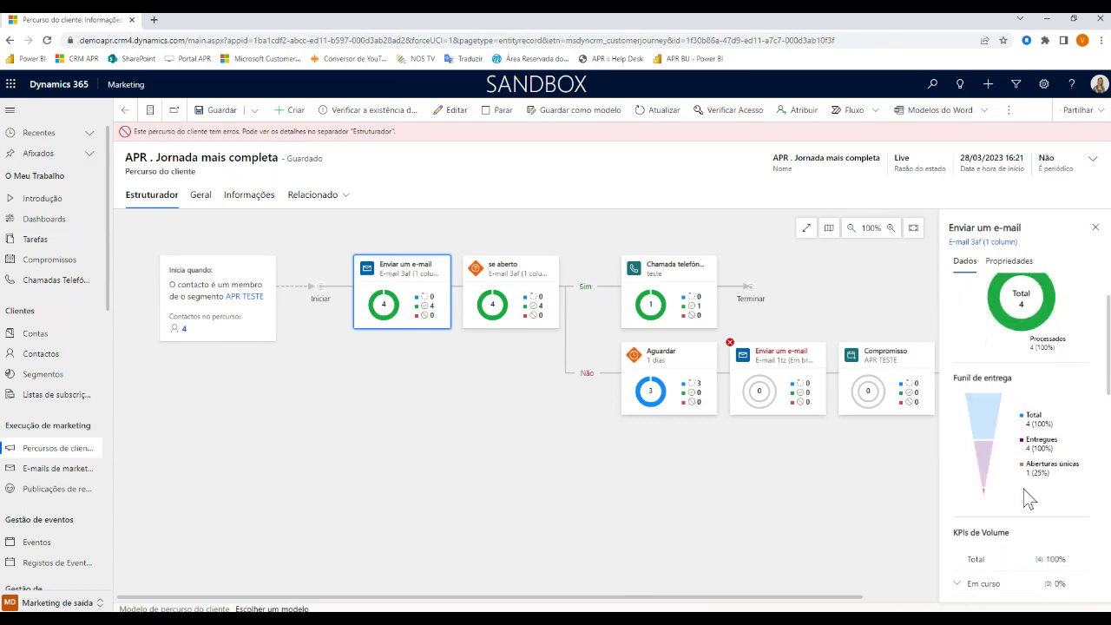
{"action": "mouse_move", "coordinate": [983, 502]}
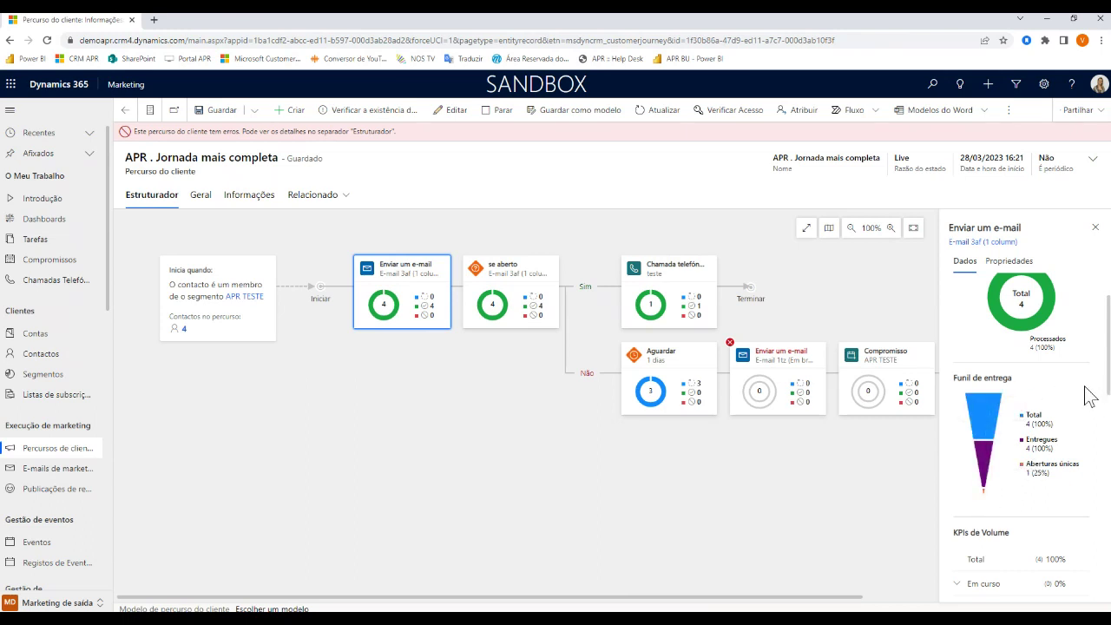
{"action": "scroll", "coordinate": [1089, 397], "scroll_direction": "down", "scroll_amount": 2}
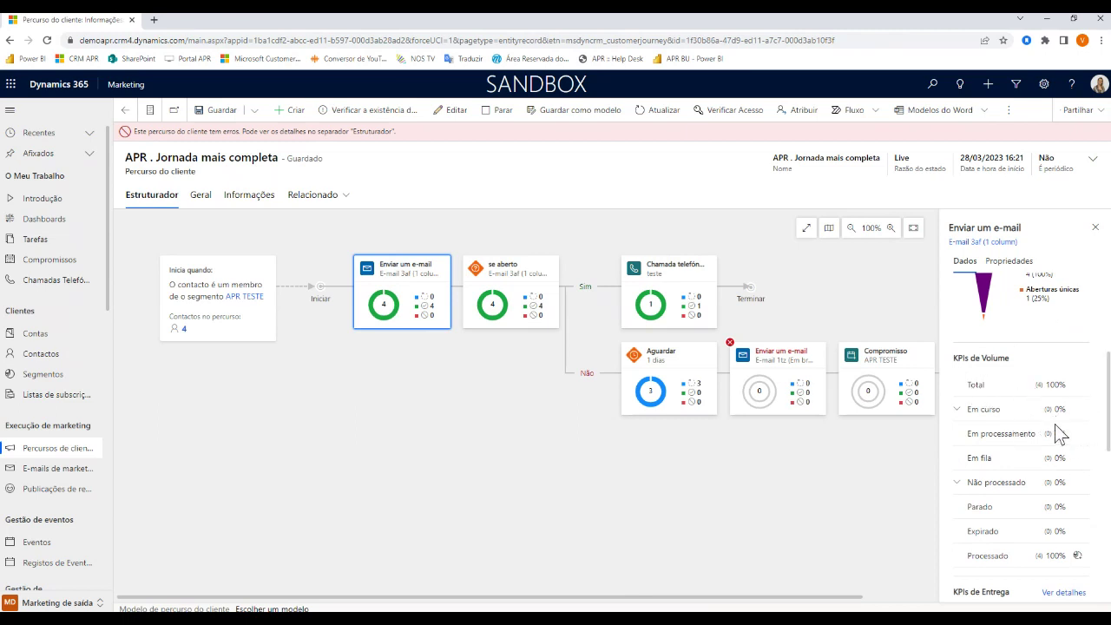
{"action": "scroll", "coordinate": [1057, 432], "scroll_direction": "down", "scroll_amount": 1}
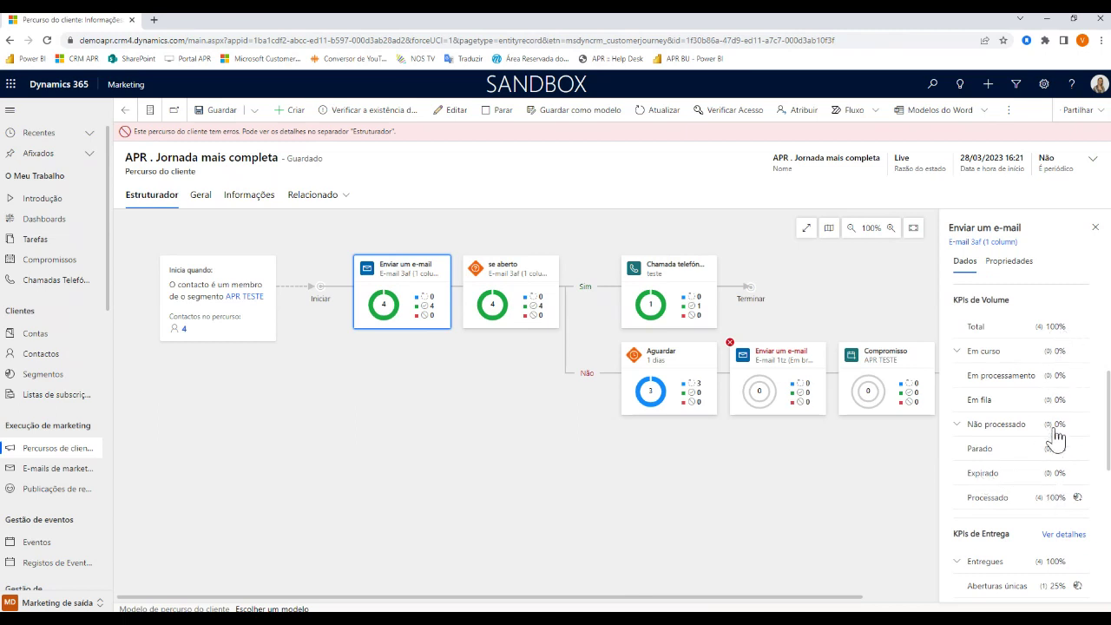
{"action": "scroll", "coordinate": [1042, 453], "scroll_direction": "down", "scroll_amount": 1}
{"action": "scroll", "coordinate": [1042, 453], "scroll_direction": "down", "scroll_amount": 2}
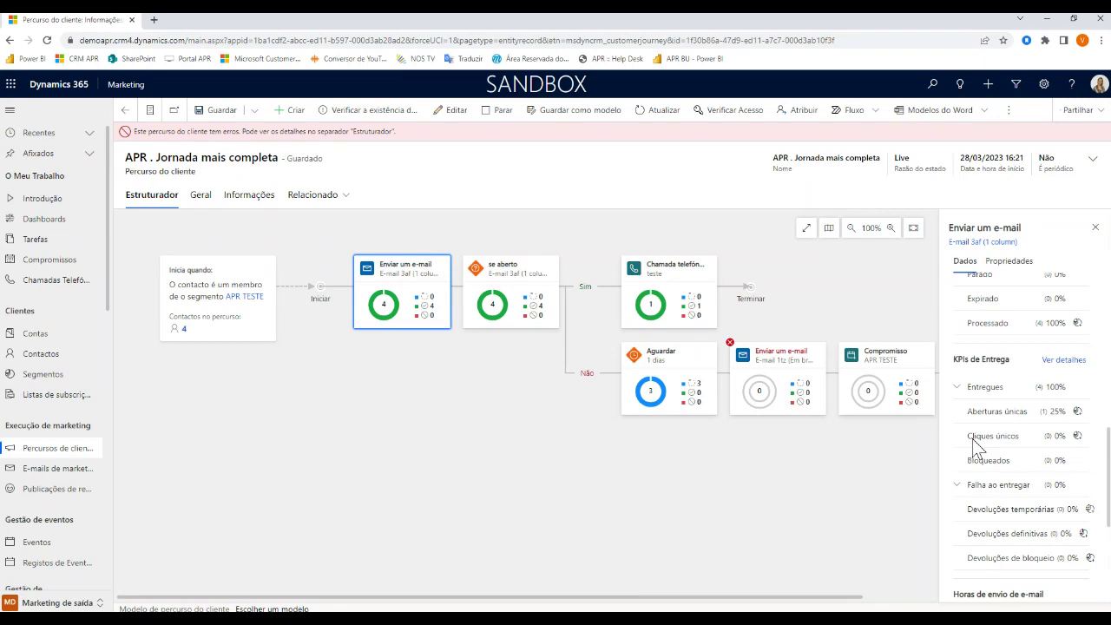
Open the detailed delivery KPIs of the e-mail and review its Descrição Geral, from Dados globais to the 10 ligações principais
{"action": "left_click", "coordinate": [1078, 372]}
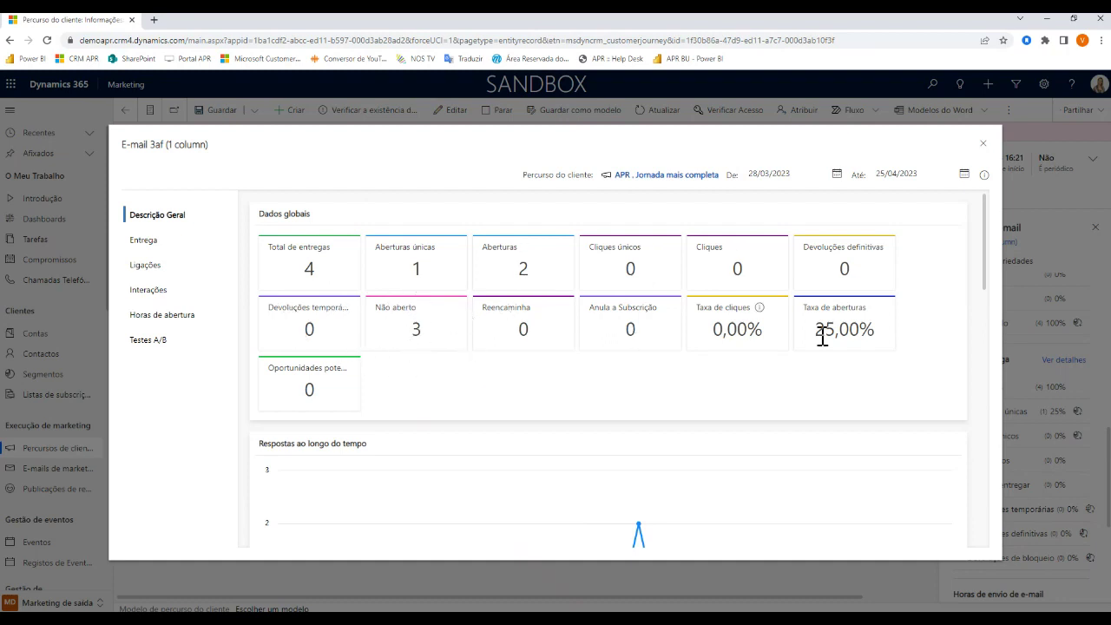
{"action": "scroll", "coordinate": [834, 320], "scroll_direction": "down", "scroll_amount": 2}
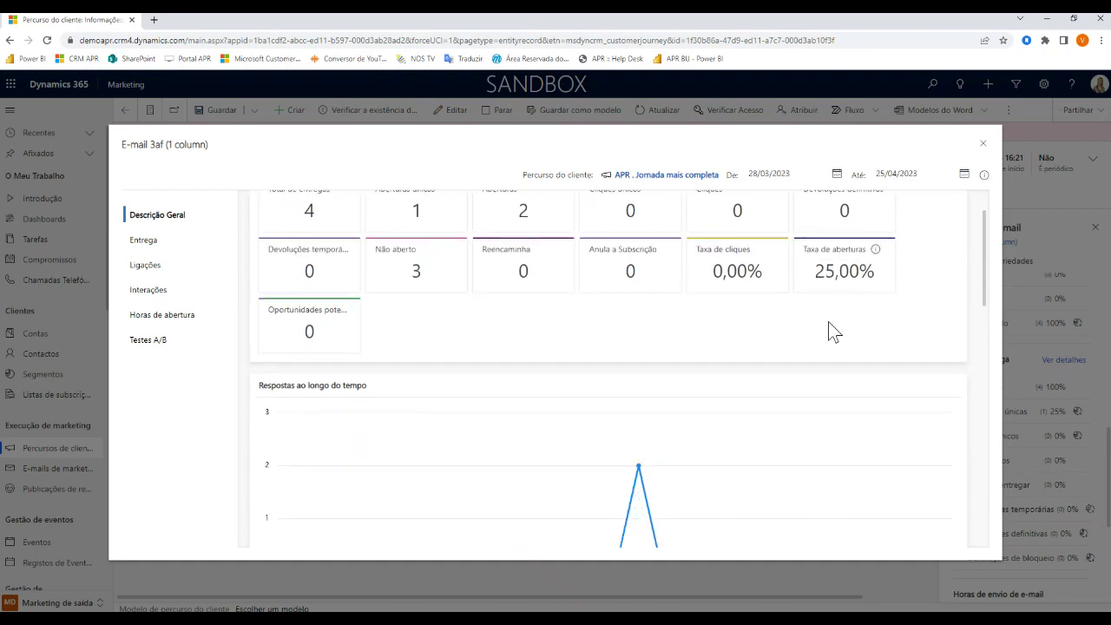
{"action": "left_click", "coordinate": [573, 514]}
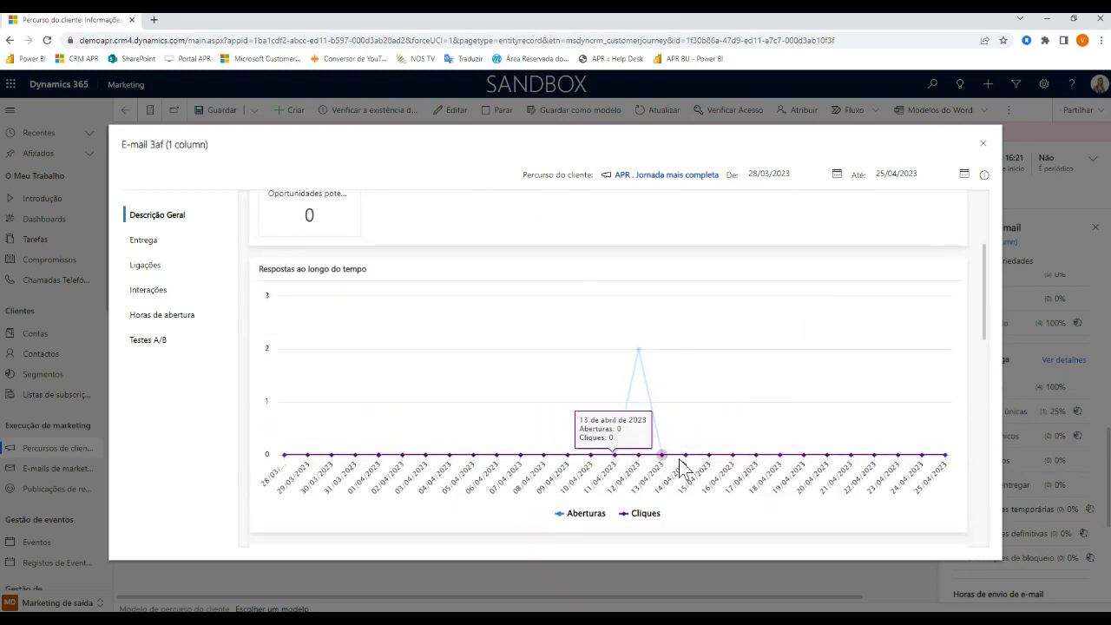
{"action": "scroll", "coordinate": [745, 447], "scroll_direction": "down", "scroll_amount": 2}
{"action": "scroll", "coordinate": [738, 442], "scroll_direction": "down", "scroll_amount": 3}
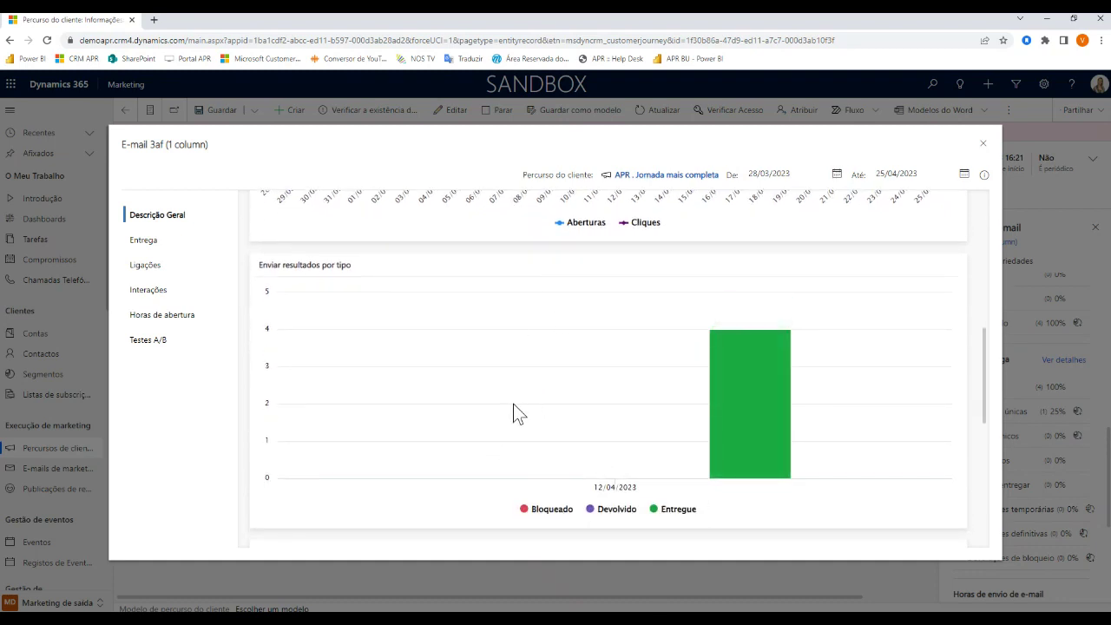
{"action": "scroll", "coordinate": [513, 412], "scroll_direction": "down", "scroll_amount": 3}
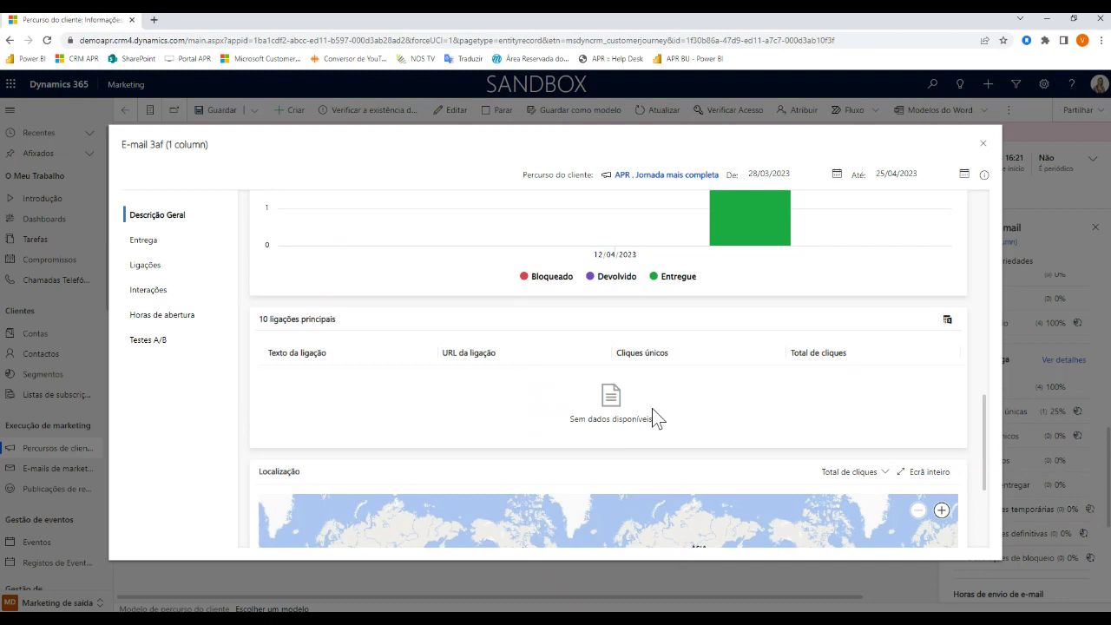
Review the e-mail's Entrega insights, checking the delivery progress chart and the contact lists for sent and delivered e-mails
{"action": "left_click", "coordinate": [185, 245]}
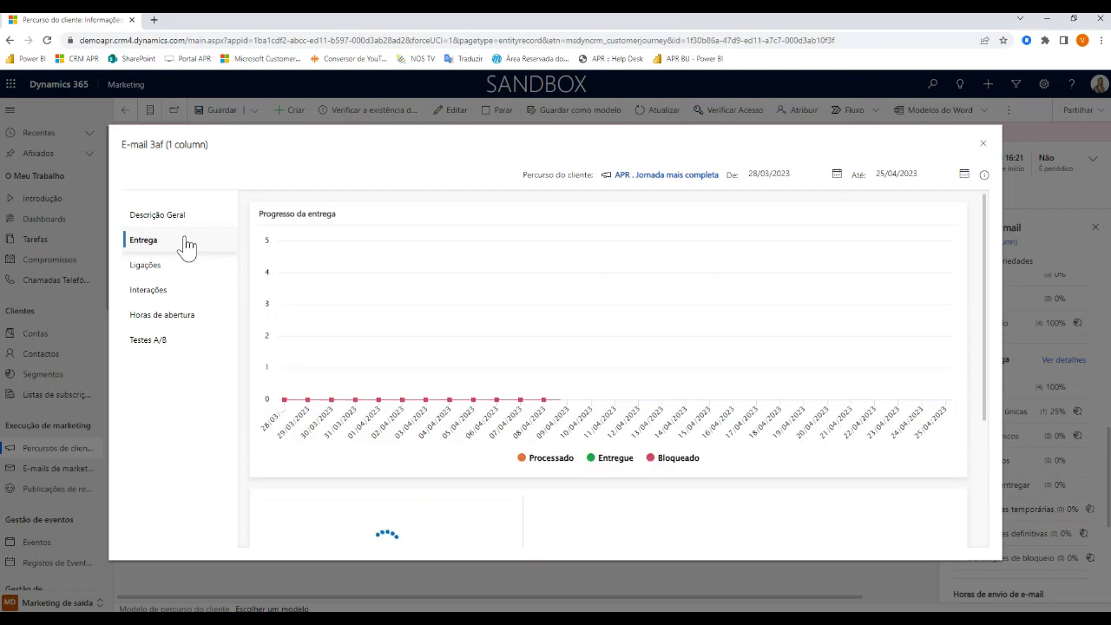
{"action": "scroll", "coordinate": [538, 300], "scroll_direction": "down", "scroll_amount": 1}
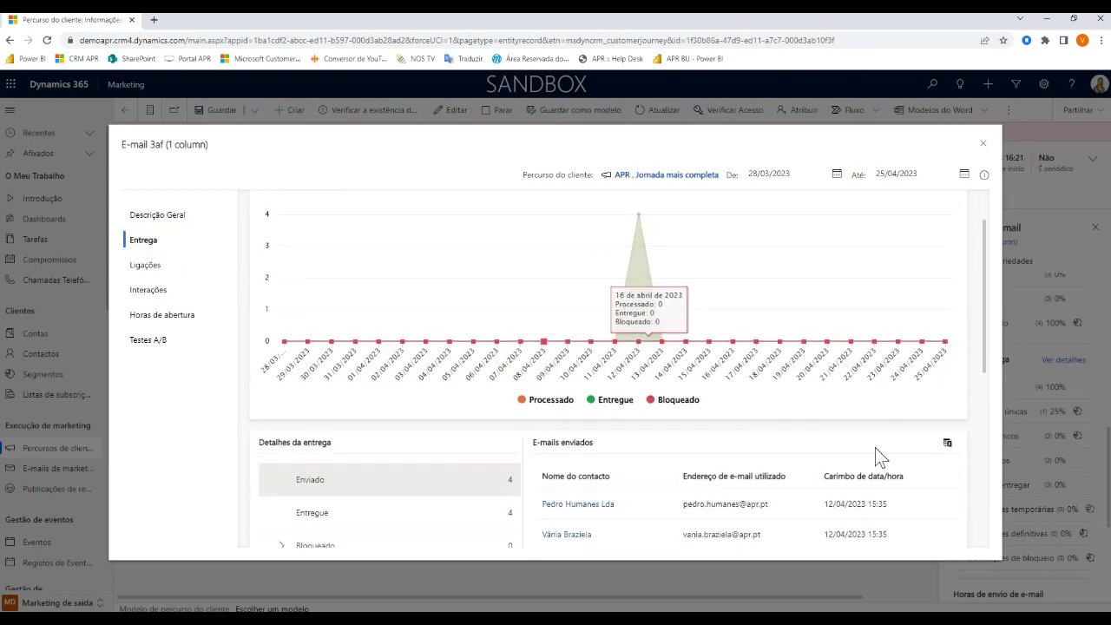
{"action": "scroll", "coordinate": [504, 416], "scroll_direction": "down", "scroll_amount": 1}
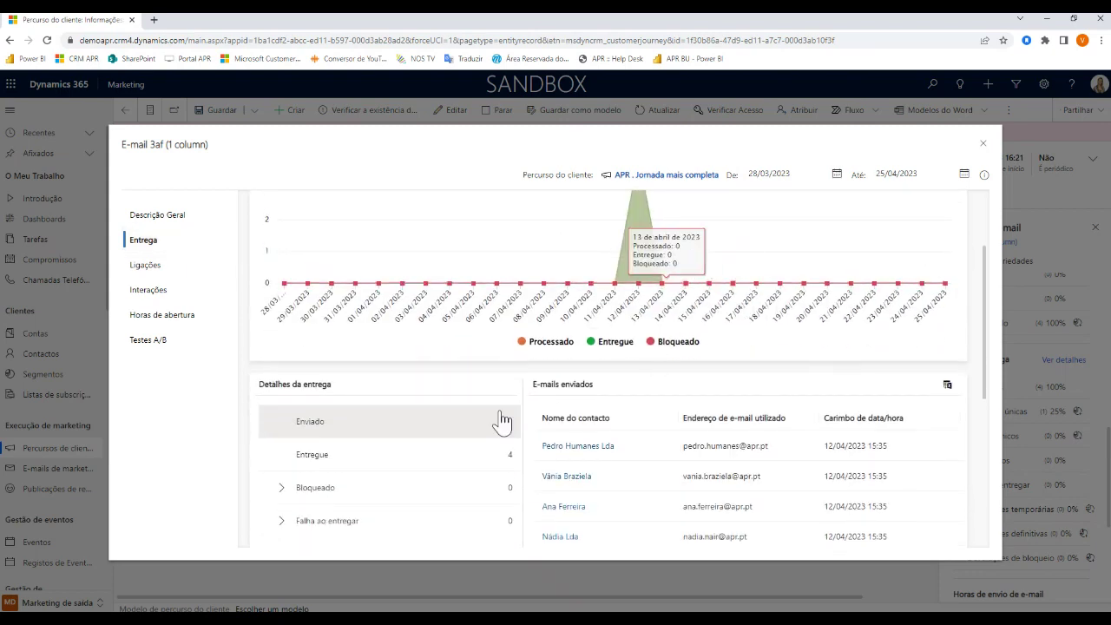
{"action": "scroll", "coordinate": [492, 444], "scroll_direction": "down", "scroll_amount": 1}
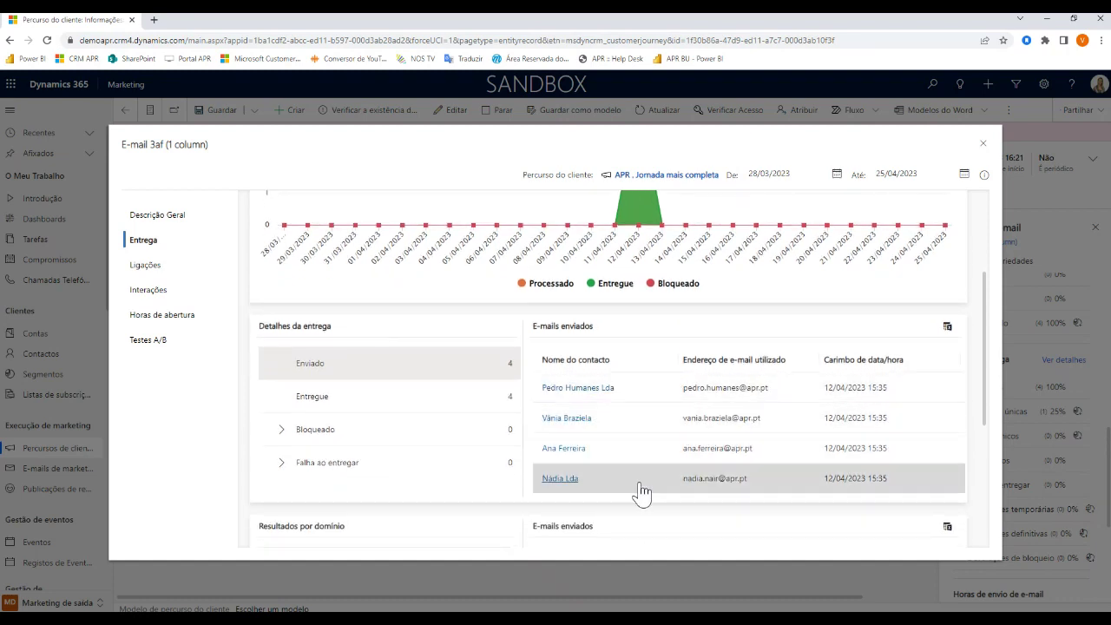
{"action": "left_click", "coordinate": [470, 408]}
{"action": "scroll", "coordinate": [781, 426], "scroll_direction": "down", "scroll_amount": 2}
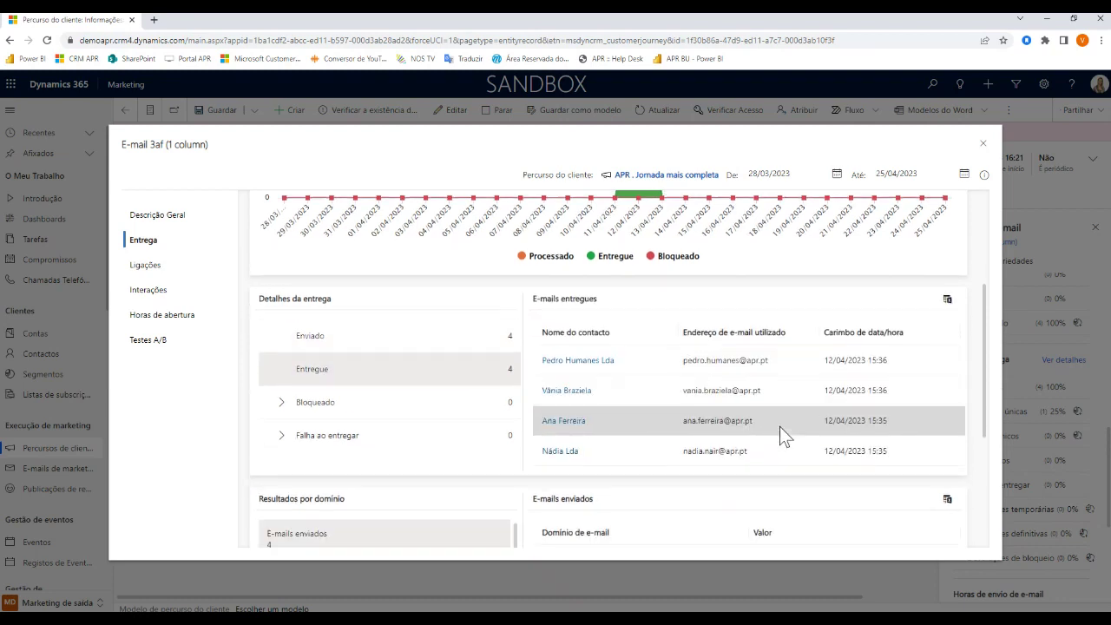
Examine the Resultados por domínio section and show the Aberturas do e-mail result by e-mail domain
{"action": "scroll", "coordinate": [781, 425], "scroll_direction": "down", "scroll_amount": 2}
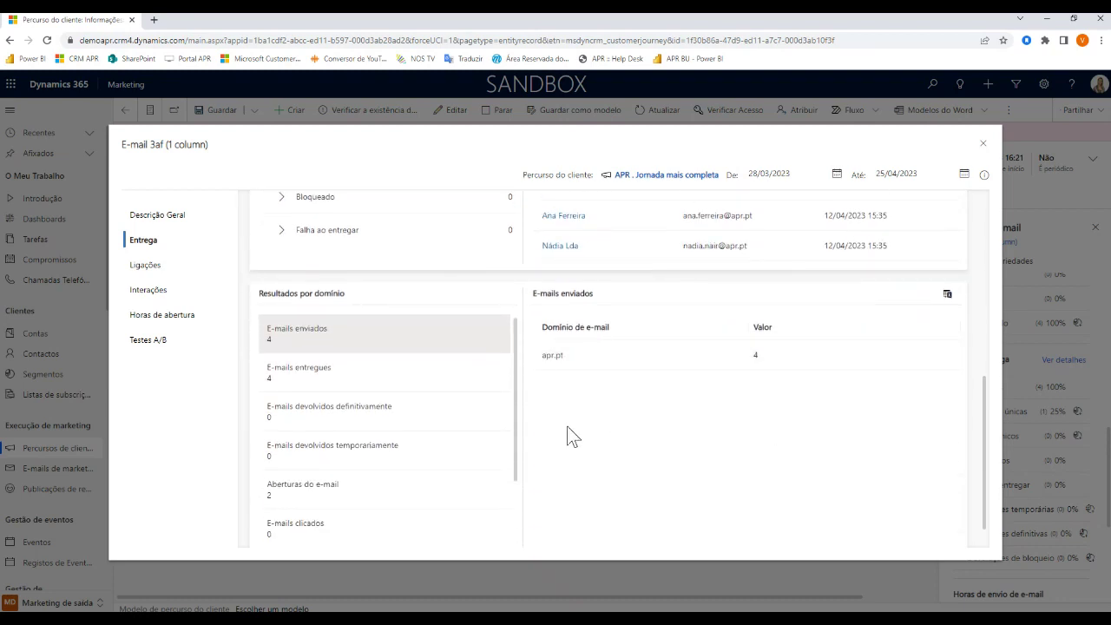
{"action": "left_click", "coordinate": [381, 512]}
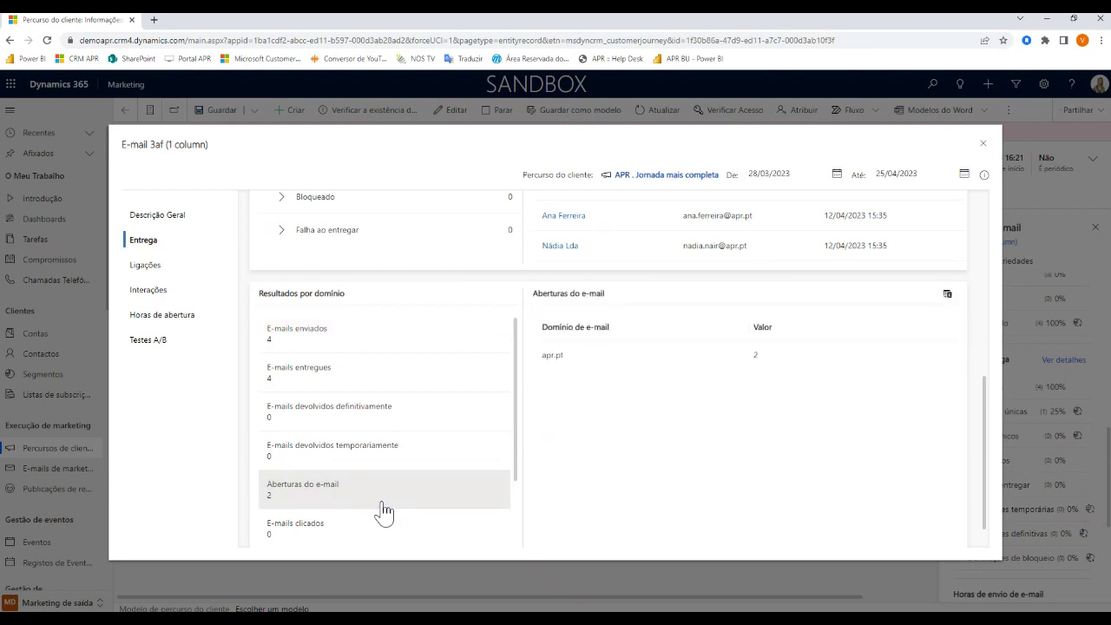
{"action": "scroll", "coordinate": [778, 363], "scroll_direction": "down", "scroll_amount": 1}
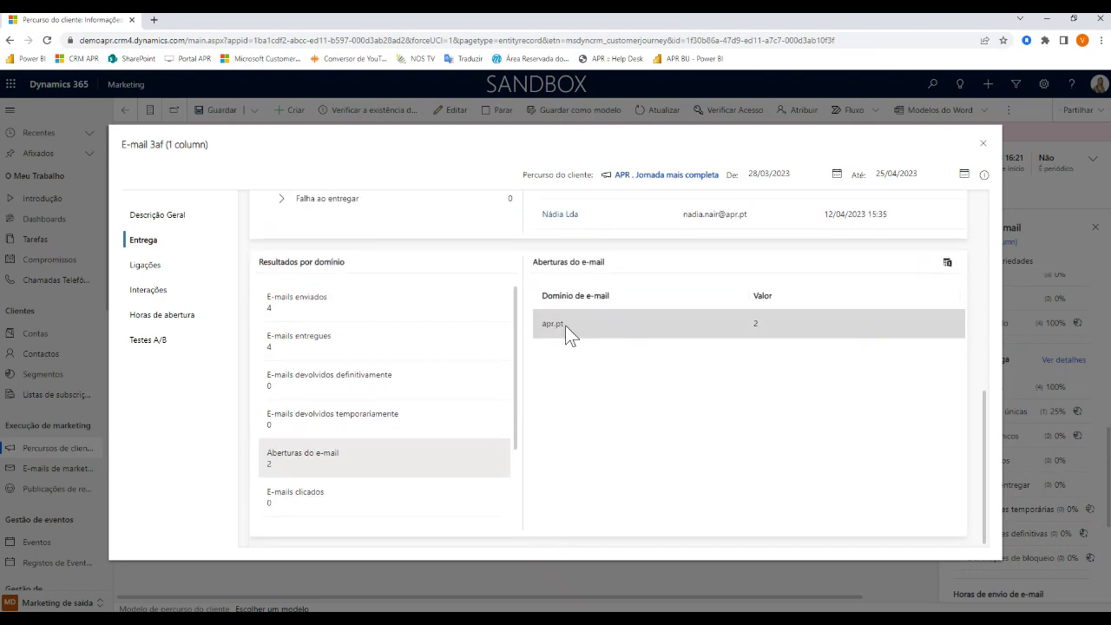
{"action": "scroll", "coordinate": [425, 451], "scroll_direction": "up", "scroll_amount": 2}
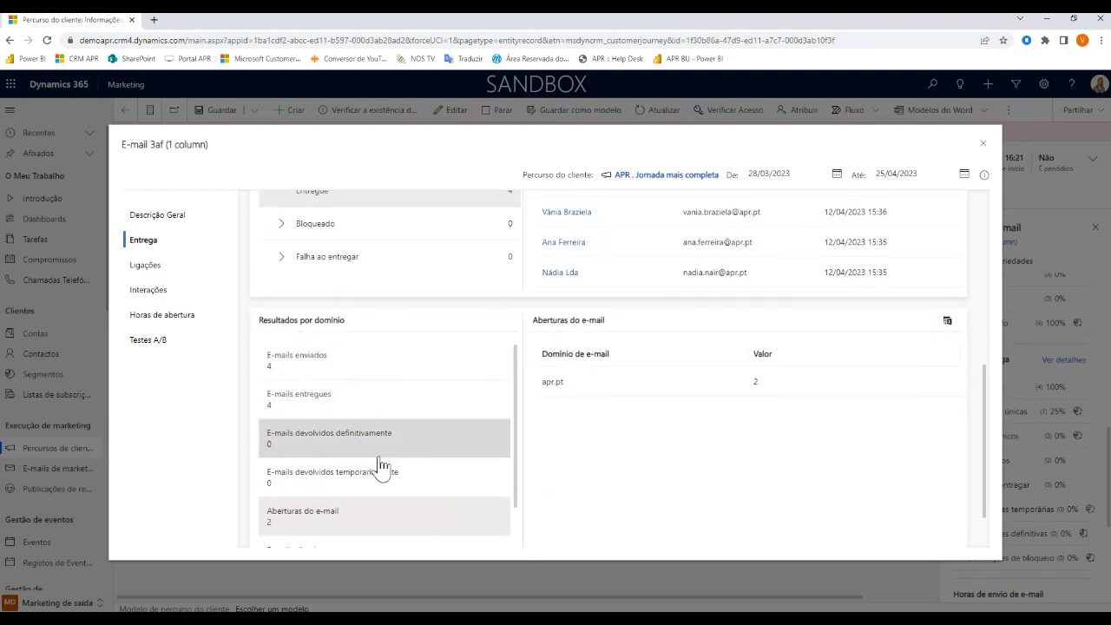
{"action": "scroll", "coordinate": [720, 395], "scroll_direction": "down", "scroll_amount": 2}
{"action": "scroll", "coordinate": [736, 418], "scroll_direction": "up", "scroll_amount": 2}
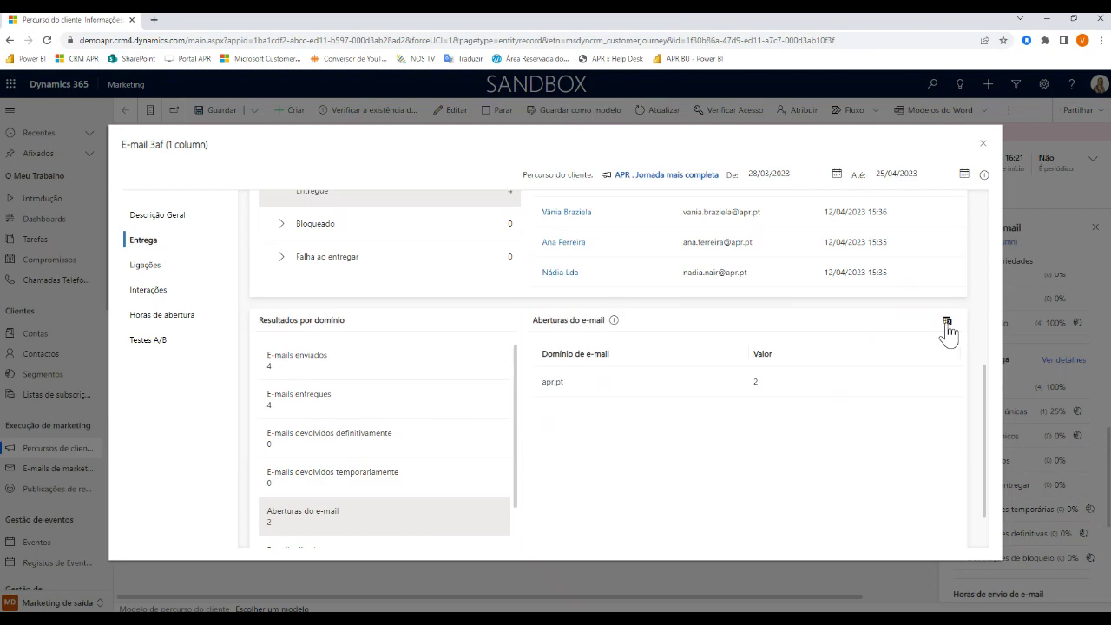
Review the e-mail's Ligações insights, looking over the whole click map and the Resultados da ligação table
{"action": "left_click", "coordinate": [147, 269]}
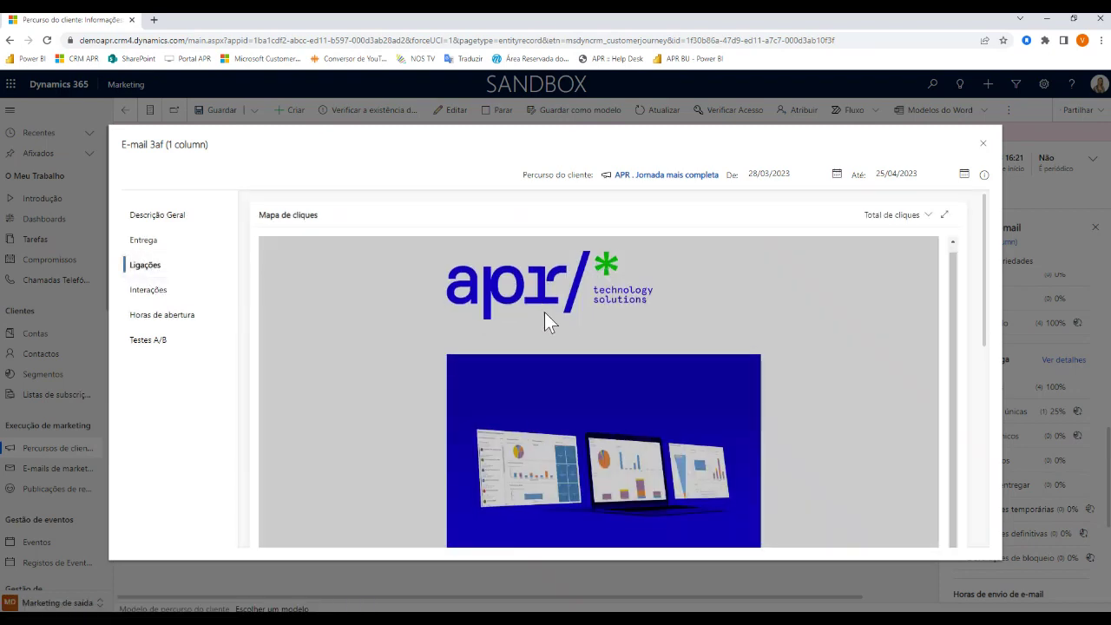
{"action": "scroll", "coordinate": [634, 365], "scroll_direction": "down", "scroll_amount": 4}
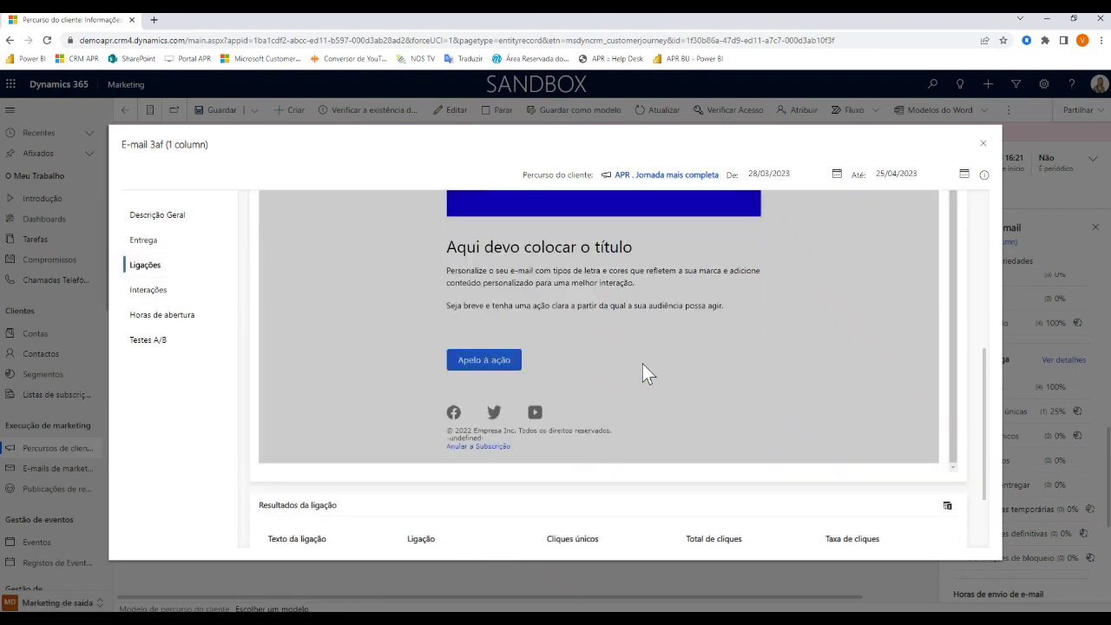
{"action": "scroll", "coordinate": [643, 365], "scroll_direction": "down", "scroll_amount": 2}
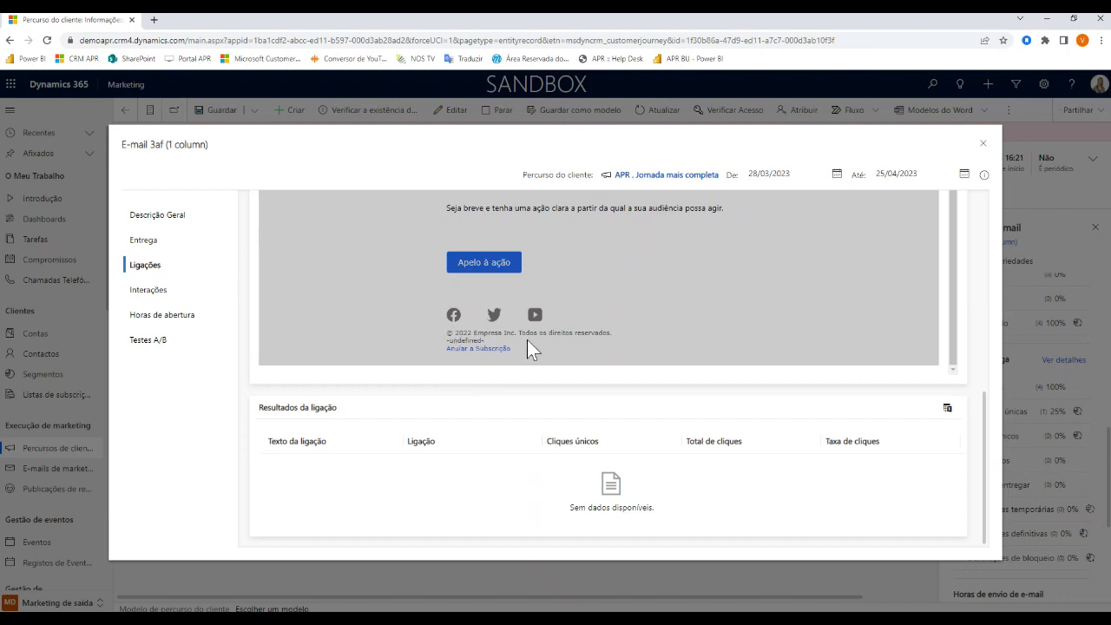
{"action": "scroll", "coordinate": [608, 380], "scroll_direction": "up", "scroll_amount": 5}
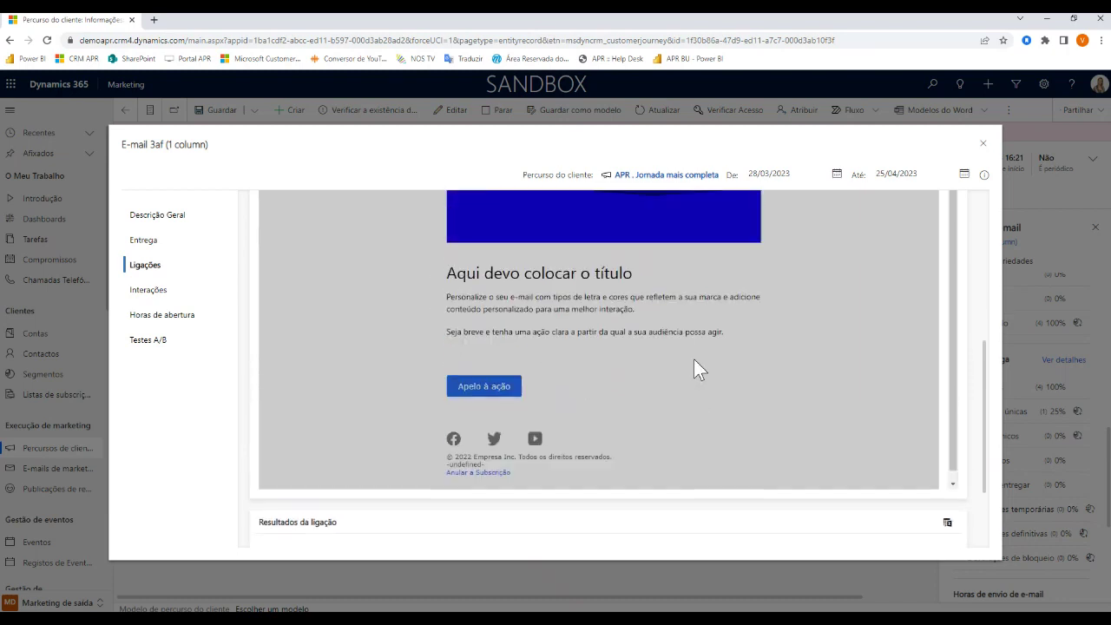
{"action": "scroll", "coordinate": [642, 382], "scroll_direction": "down", "scroll_amount": 3}
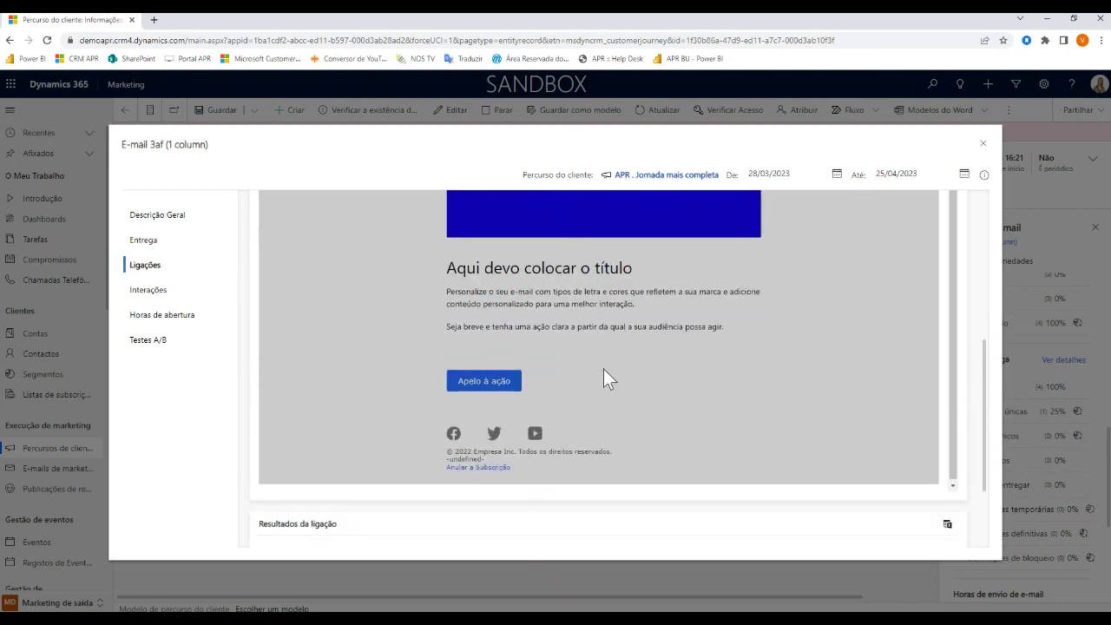
{"action": "scroll", "coordinate": [564, 356], "scroll_direction": "up", "scroll_amount": 5}
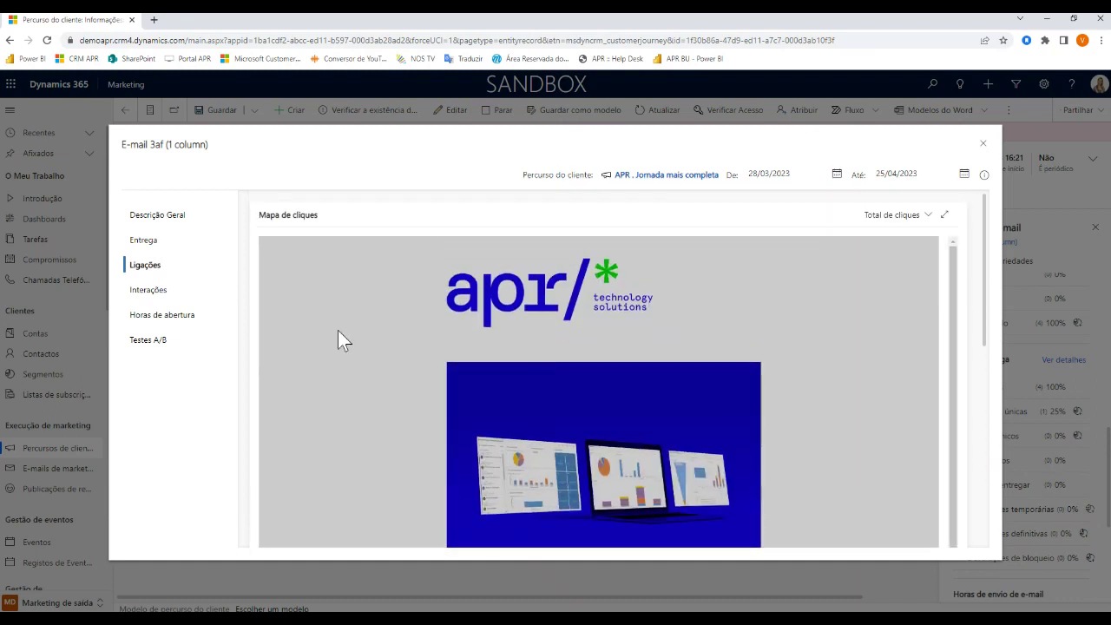
Review the e-mail's Interações insights, going through the full interaction timeline and the list of opened e-mails
{"action": "left_click", "coordinate": [134, 295]}
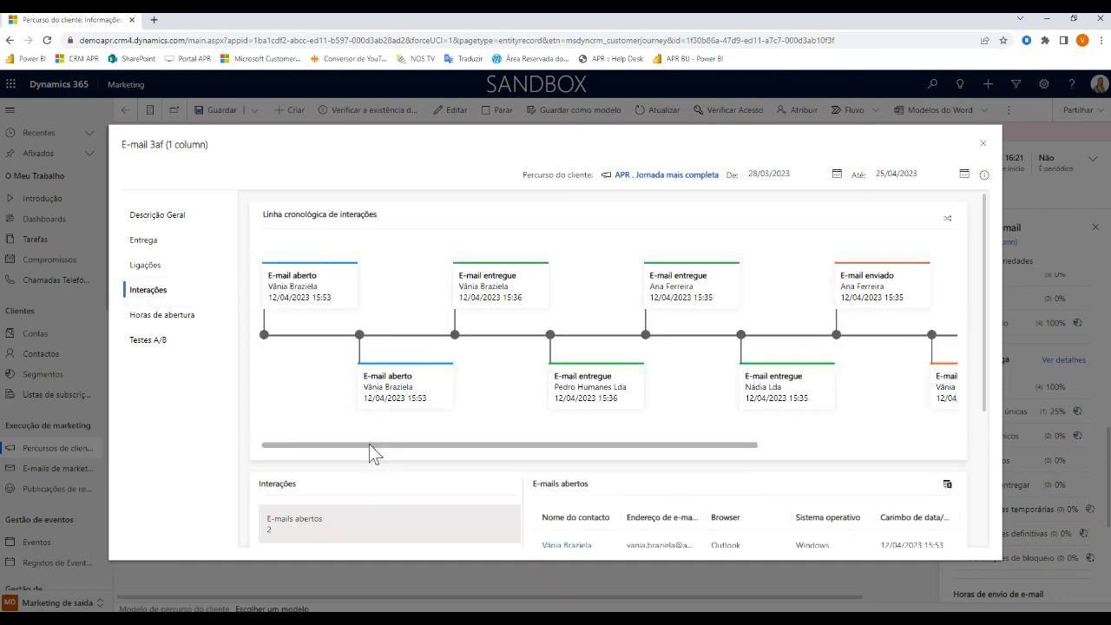
{"action": "left_click_drag", "start_coordinate": [369, 445], "coordinate": [753, 448]}
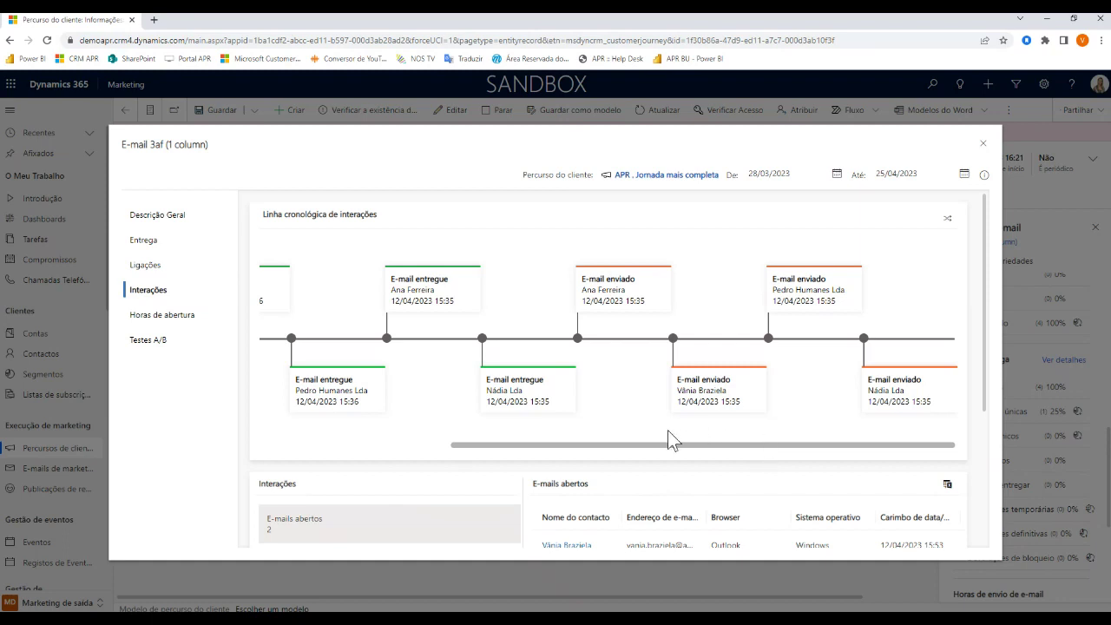
{"action": "left_click_drag", "start_coordinate": [540, 446], "coordinate": [293, 402]}
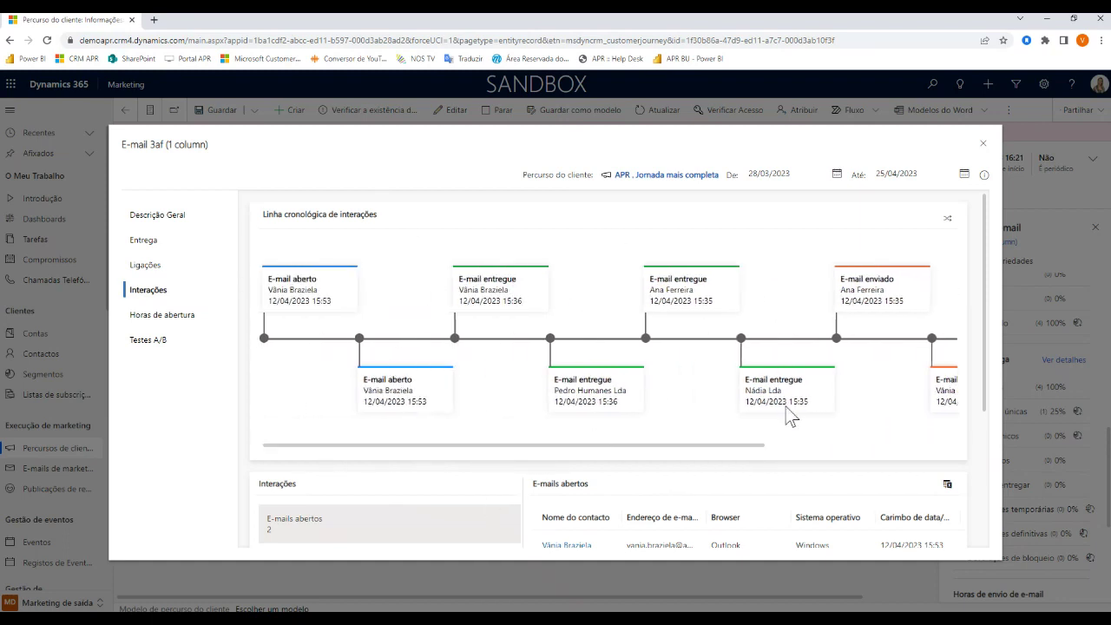
{"action": "scroll", "coordinate": [669, 346], "scroll_direction": "down", "scroll_amount": 3}
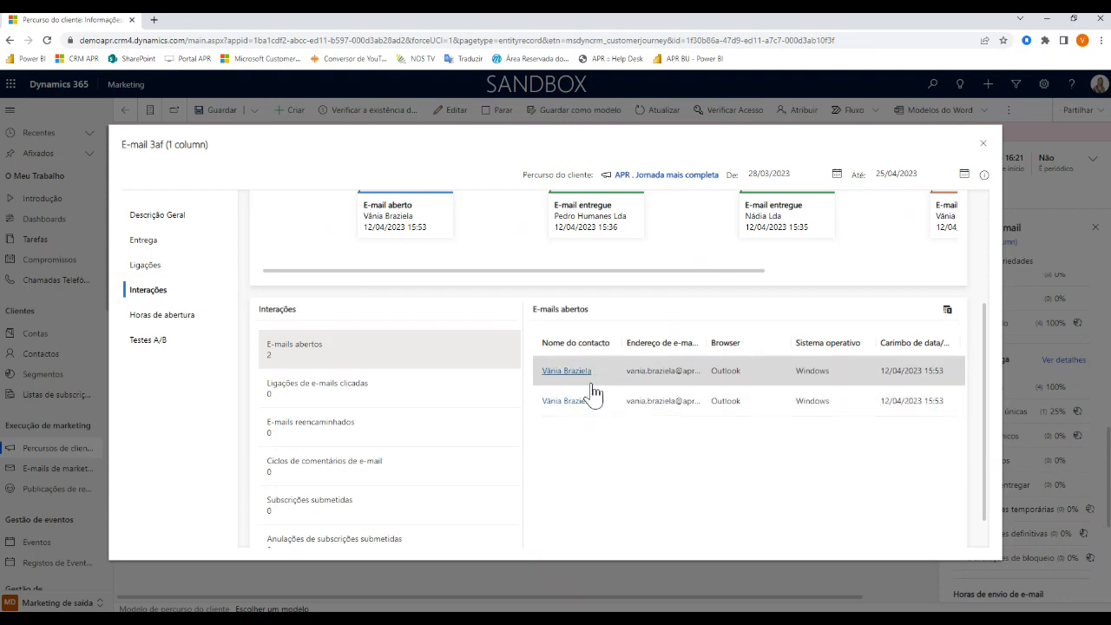
Review the e-mail's Horas de abertura charts for opening and reaction times and its Testes A/B results, and close the e-mail insights
{"action": "left_click", "coordinate": [194, 320]}
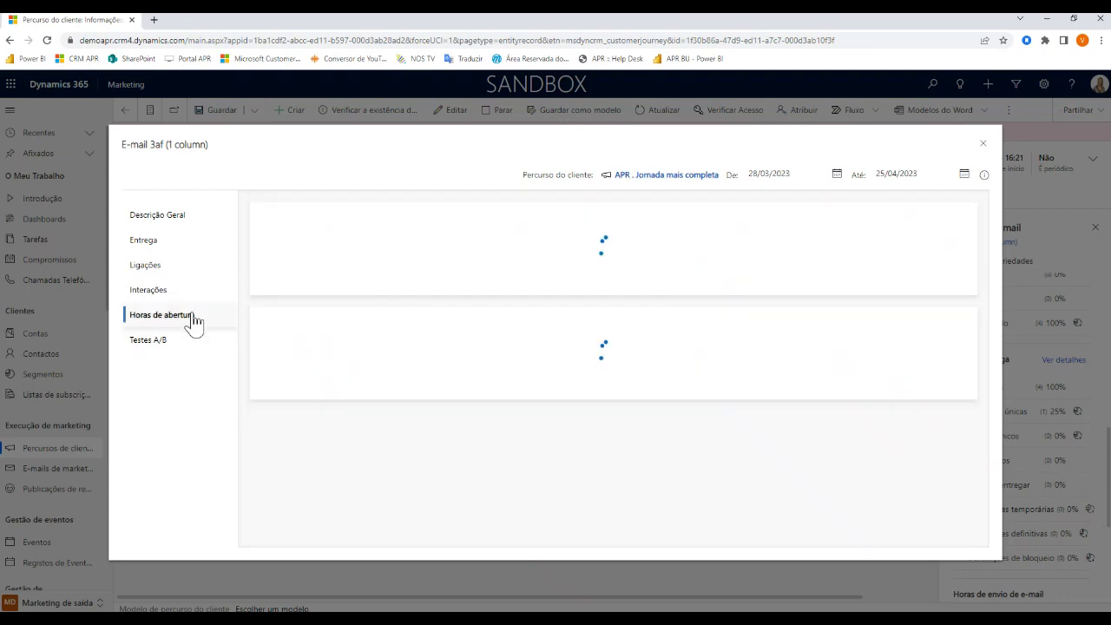
{"action": "scroll", "coordinate": [741, 488], "scroll_direction": "down", "scroll_amount": 3}
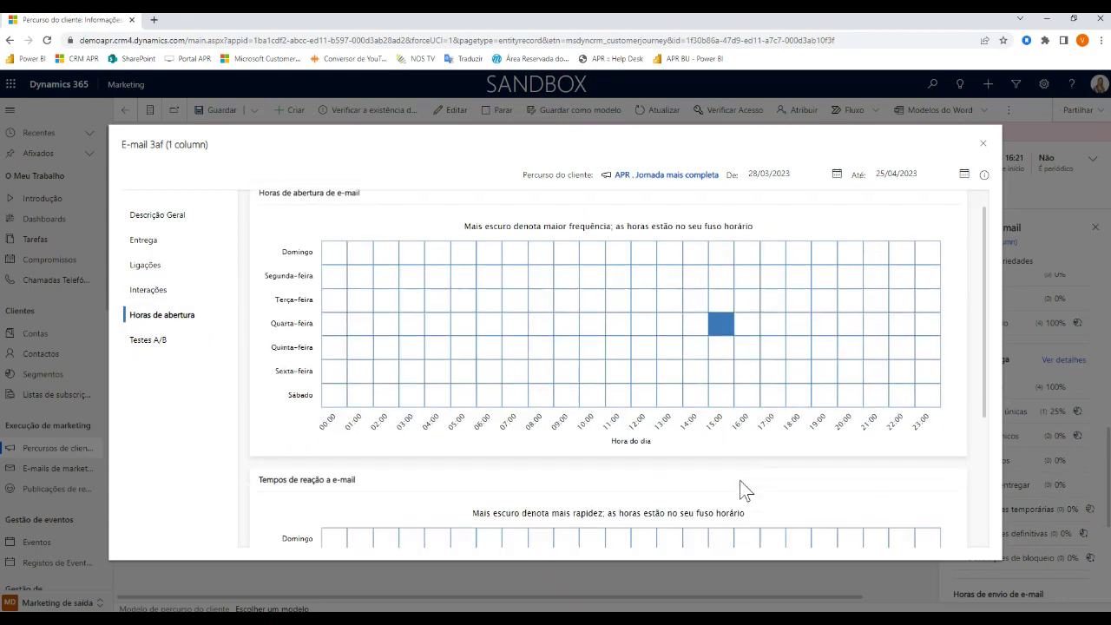
{"action": "scroll", "coordinate": [741, 489], "scroll_direction": "down", "scroll_amount": 1}
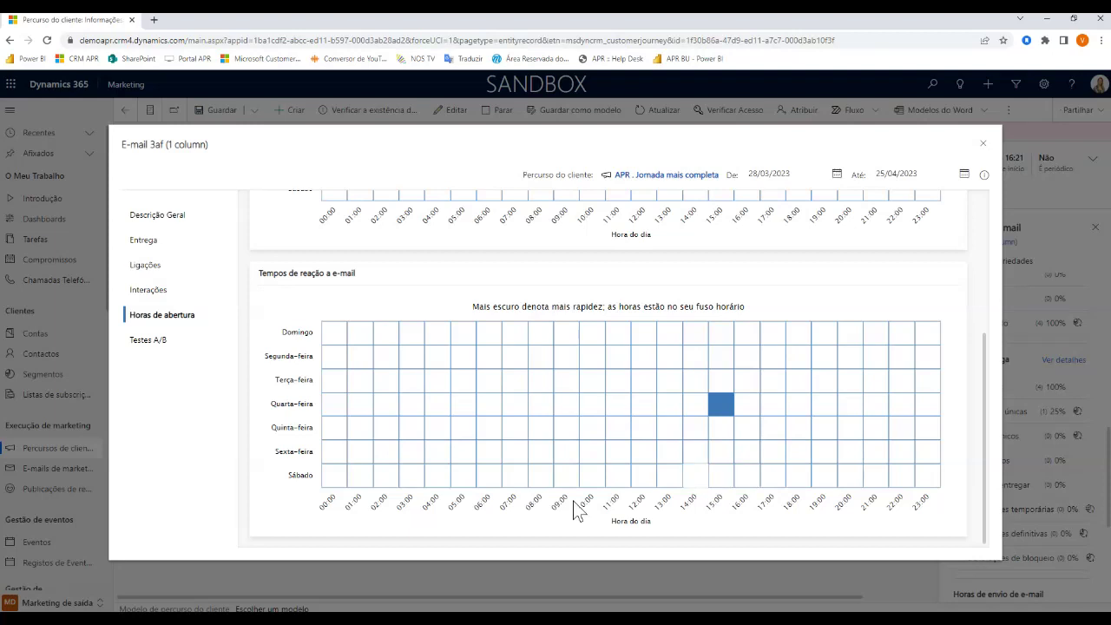
{"action": "left_click", "coordinate": [183, 351]}
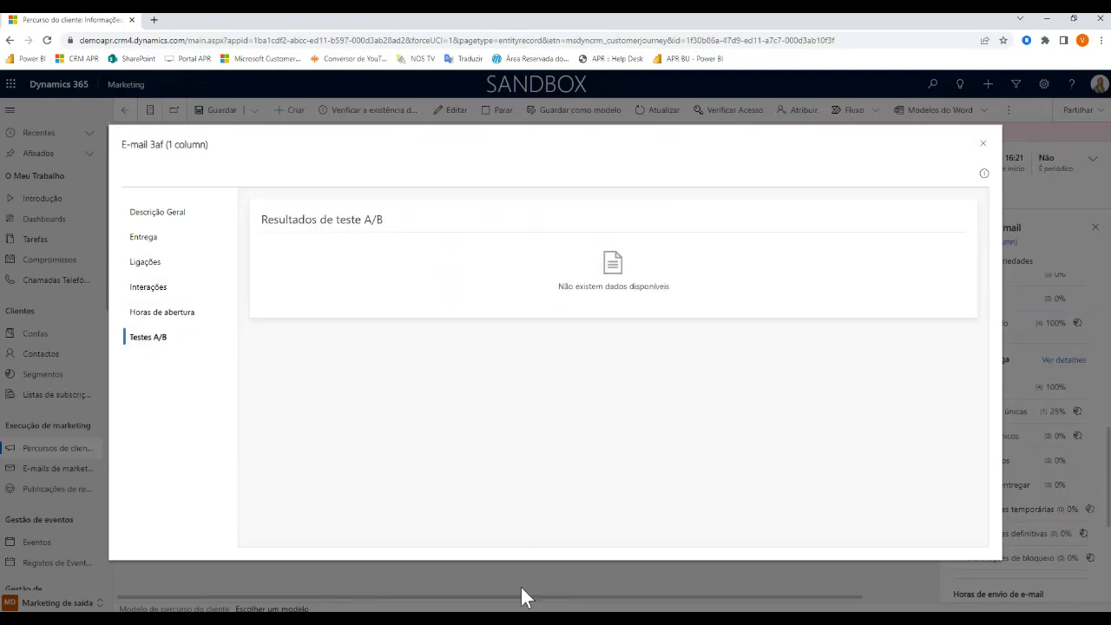
{"action": "left_click", "coordinate": [982, 145]}
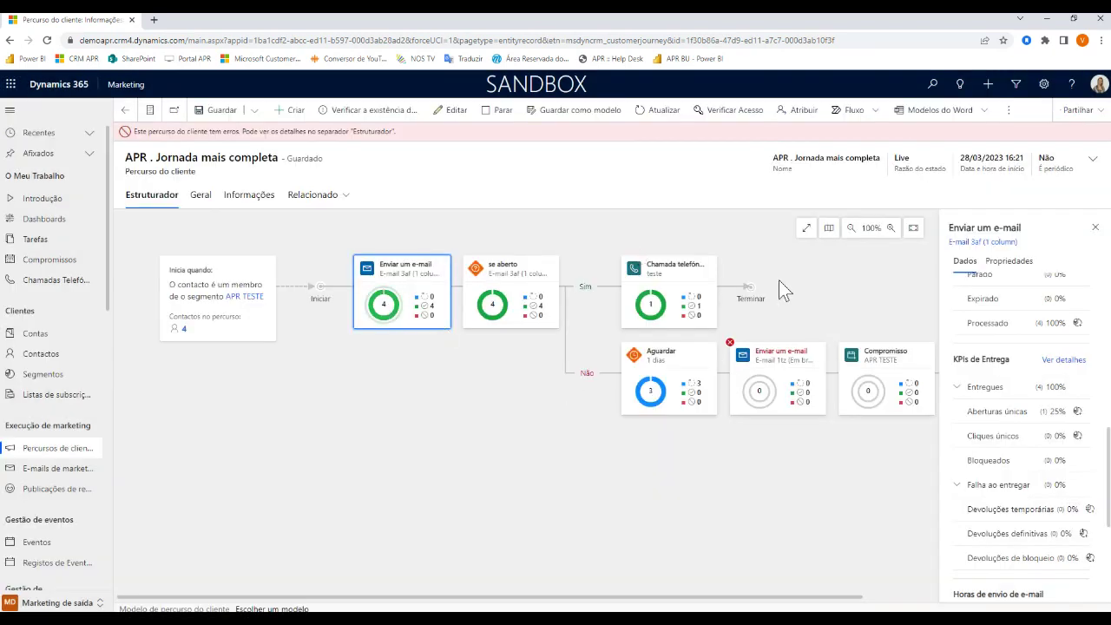
Open the draft customer journey E-mail 3af (1 column) and inspect the properties of its audience and Enviar um e-mail tile
{"action": "left_click", "coordinate": [124, 113]}
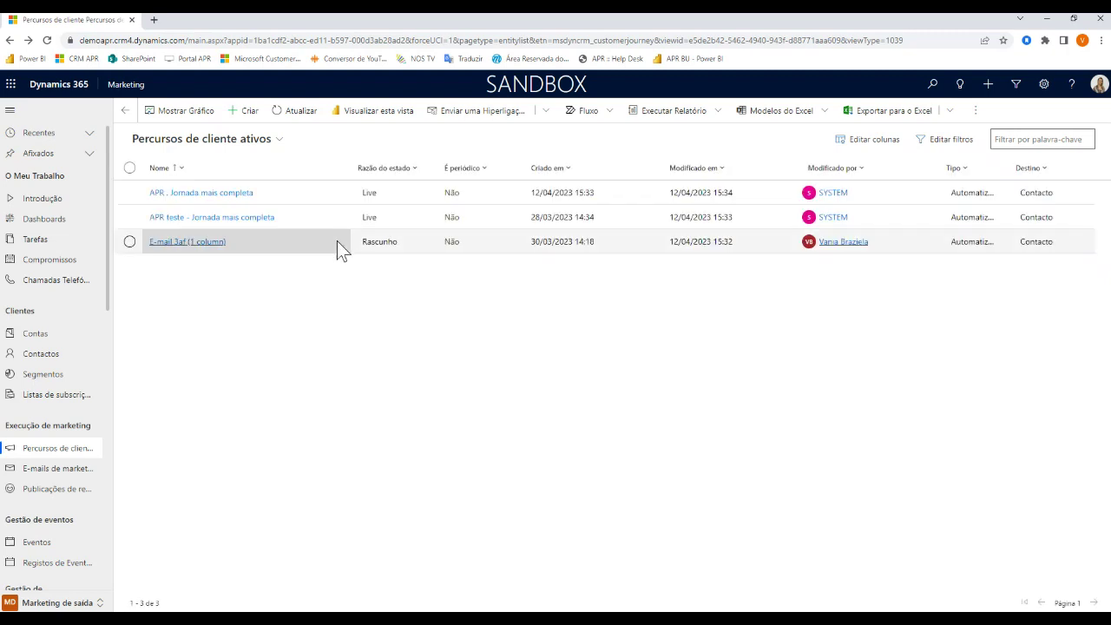
{"action": "double_click", "coordinate": [330, 241]}
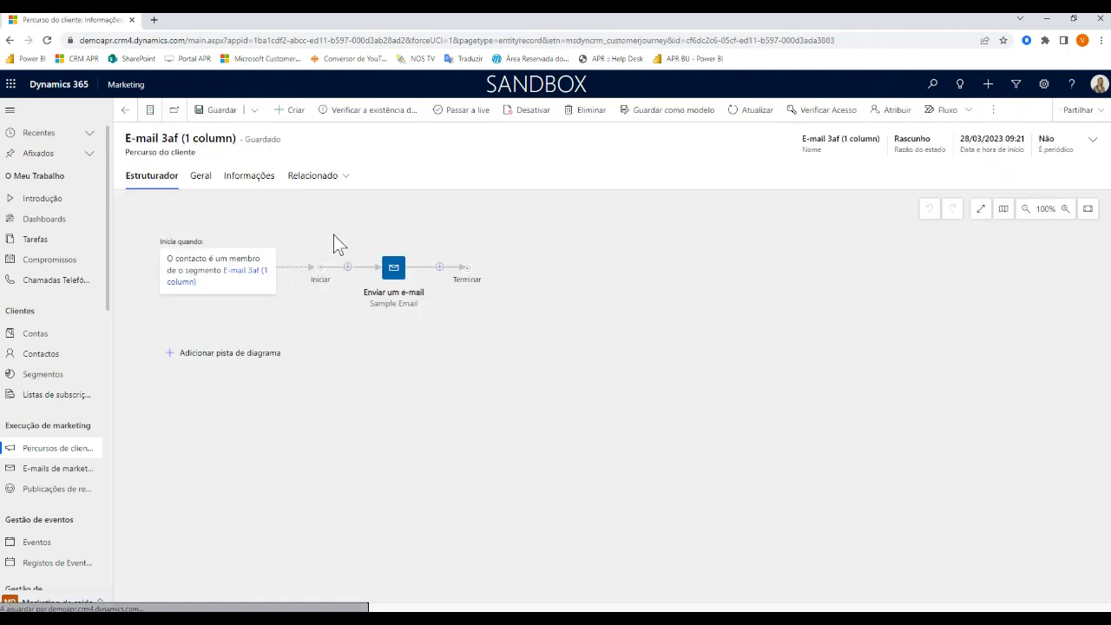
{"action": "left_click", "coordinate": [207, 282]}
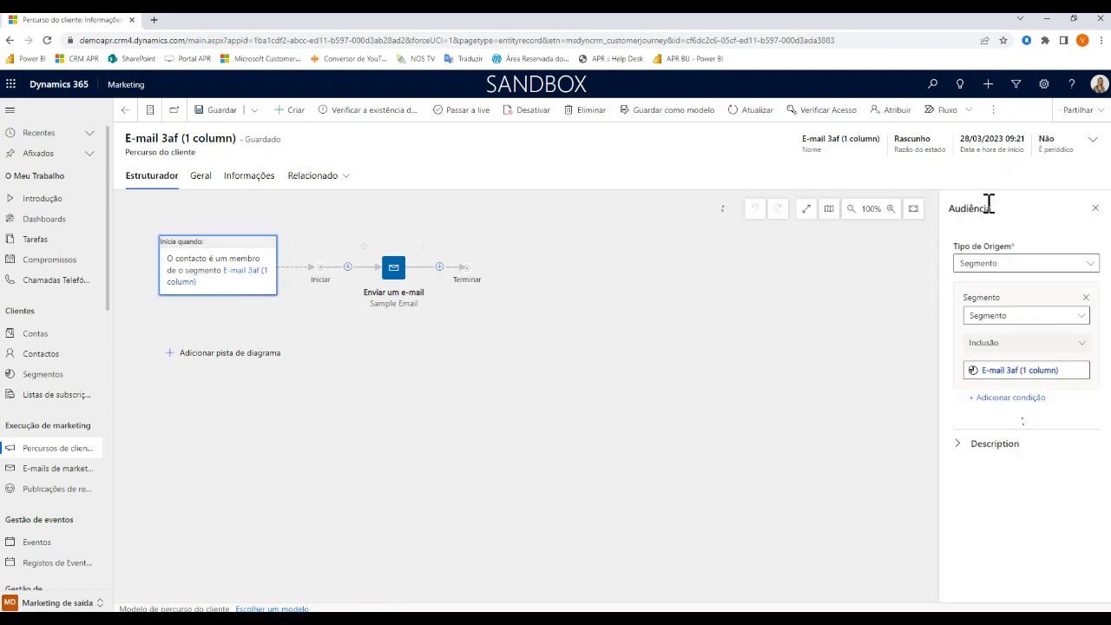
{"action": "left_click", "coordinate": [390, 271]}
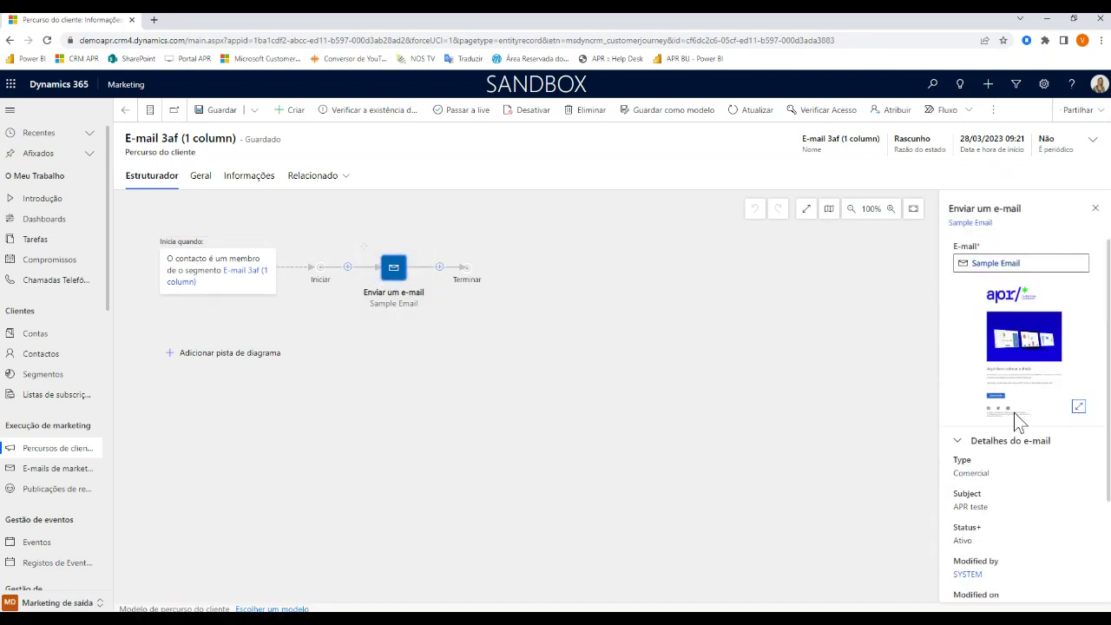
Look through the available journey elements and add a Chamada telefónica activity after the Enviar um e-mail tile
{"action": "left_click", "coordinate": [440, 267]}
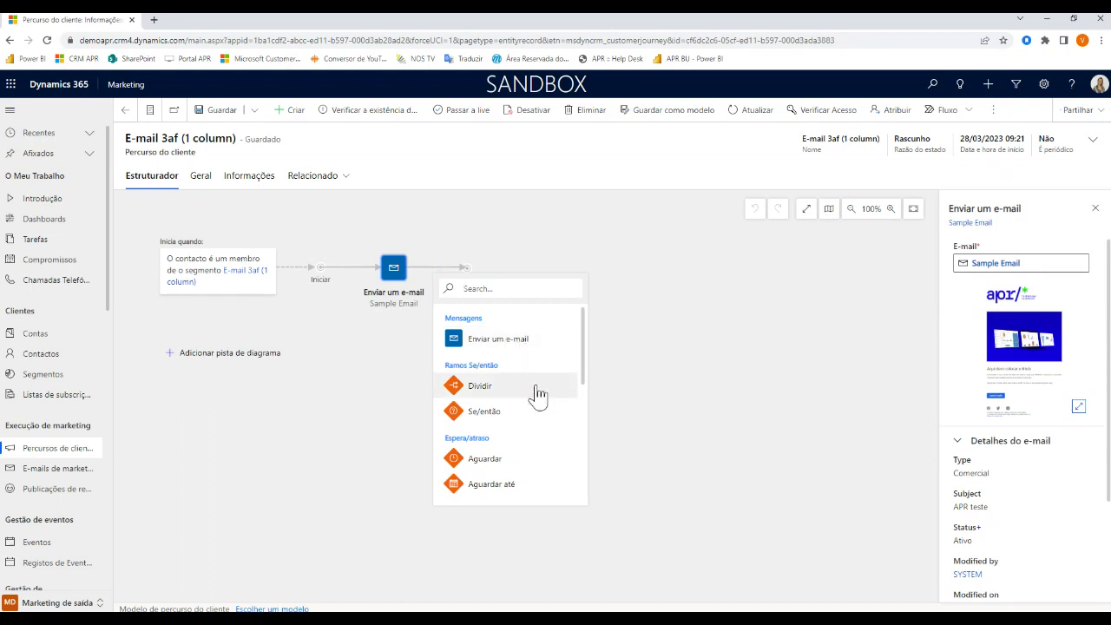
{"action": "scroll", "coordinate": [538, 395], "scroll_direction": "down", "scroll_amount": 1}
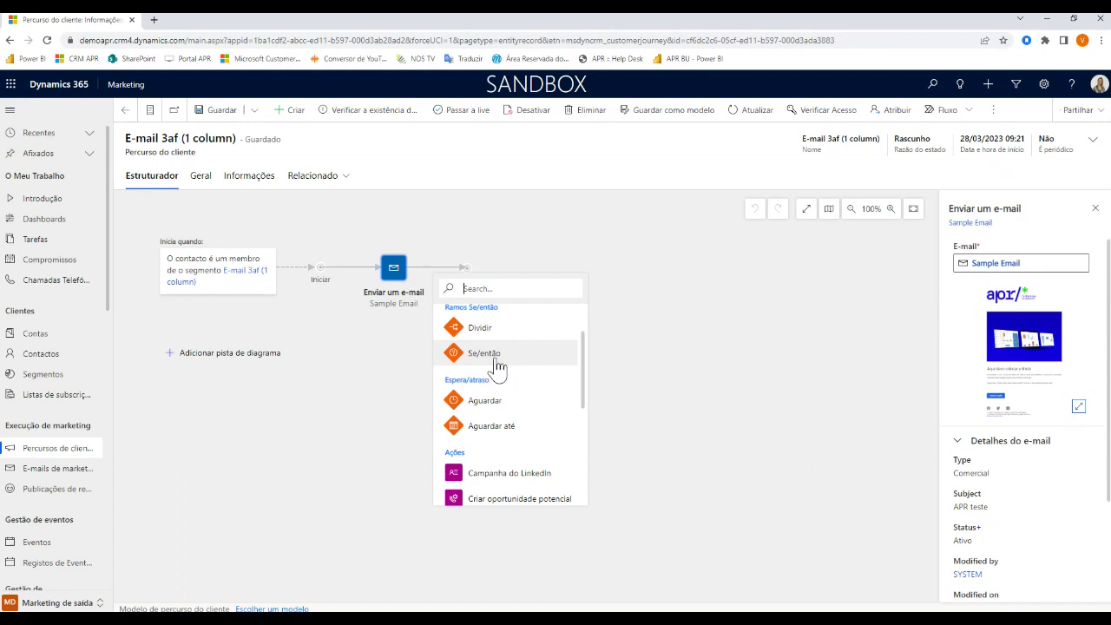
{"action": "scroll", "coordinate": [524, 401], "scroll_direction": "down", "scroll_amount": 1}
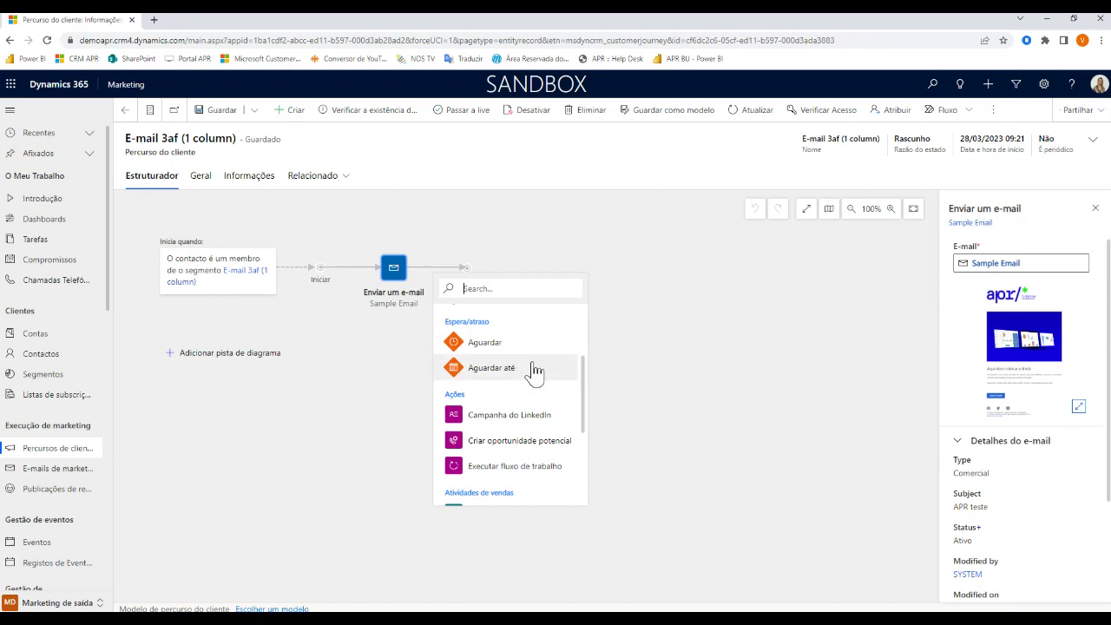
{"action": "scroll", "coordinate": [554, 417], "scroll_direction": "down", "scroll_amount": 1}
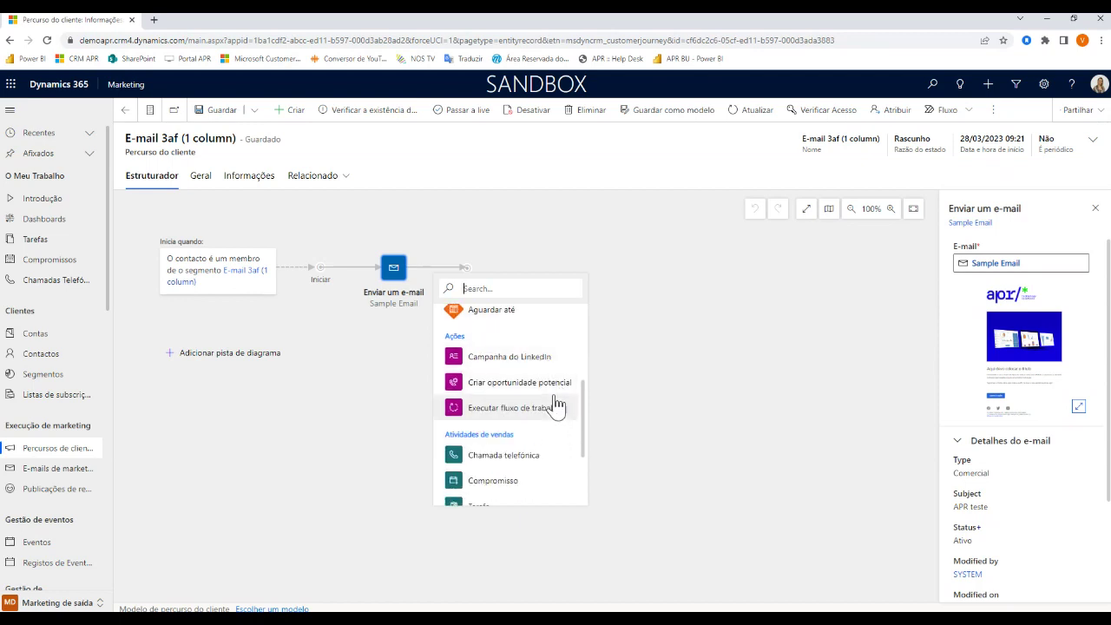
{"action": "scroll", "coordinate": [555, 404], "scroll_direction": "down", "scroll_amount": 1}
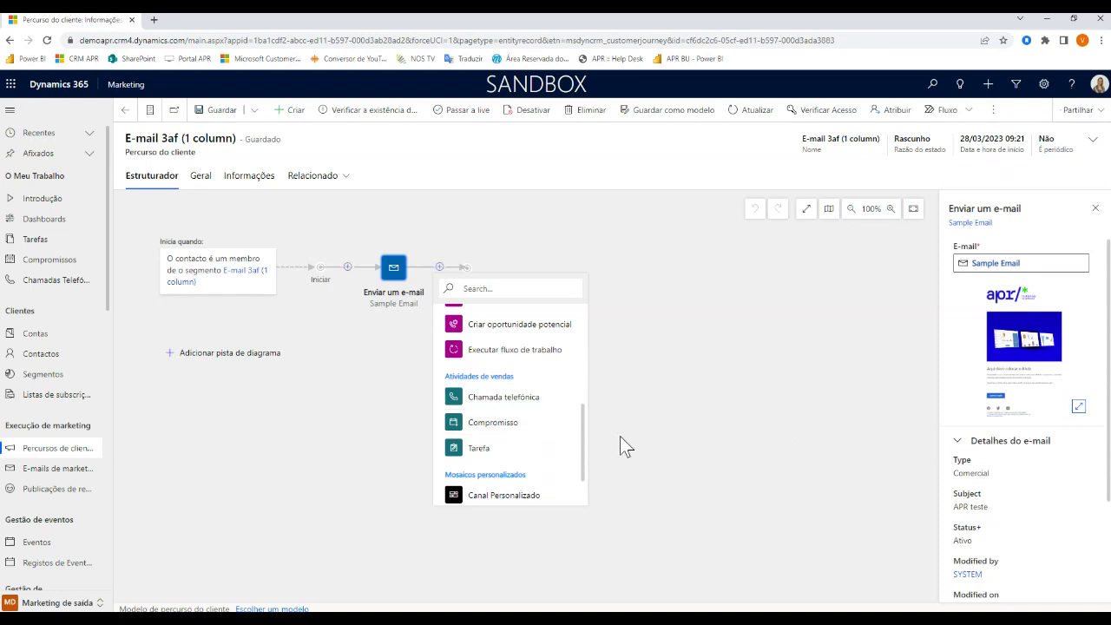
{"action": "left_click", "coordinate": [500, 404]}
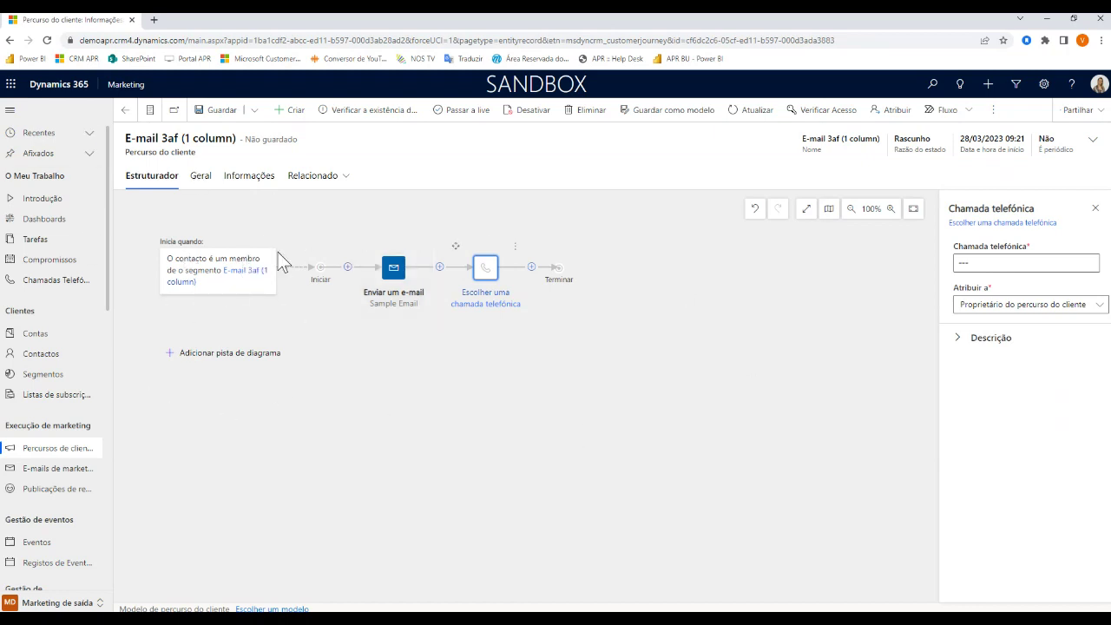
Review the members of the static segment APR TESTE and return to the list of active segments
{"action": "left_click", "coordinate": [58, 384]}
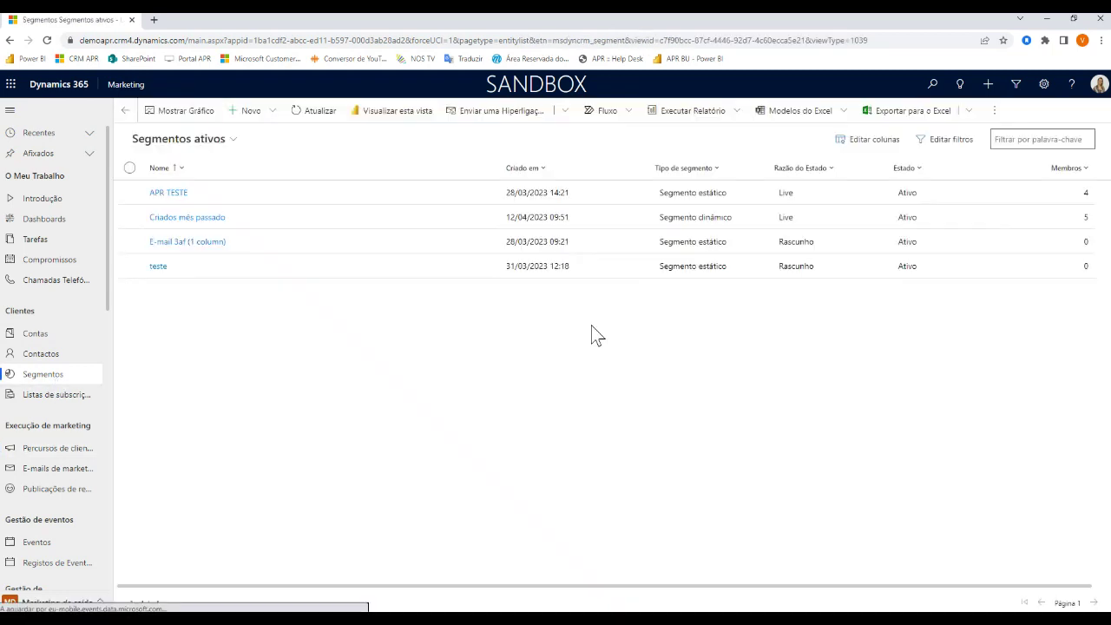
{"action": "double_click", "coordinate": [378, 196]}
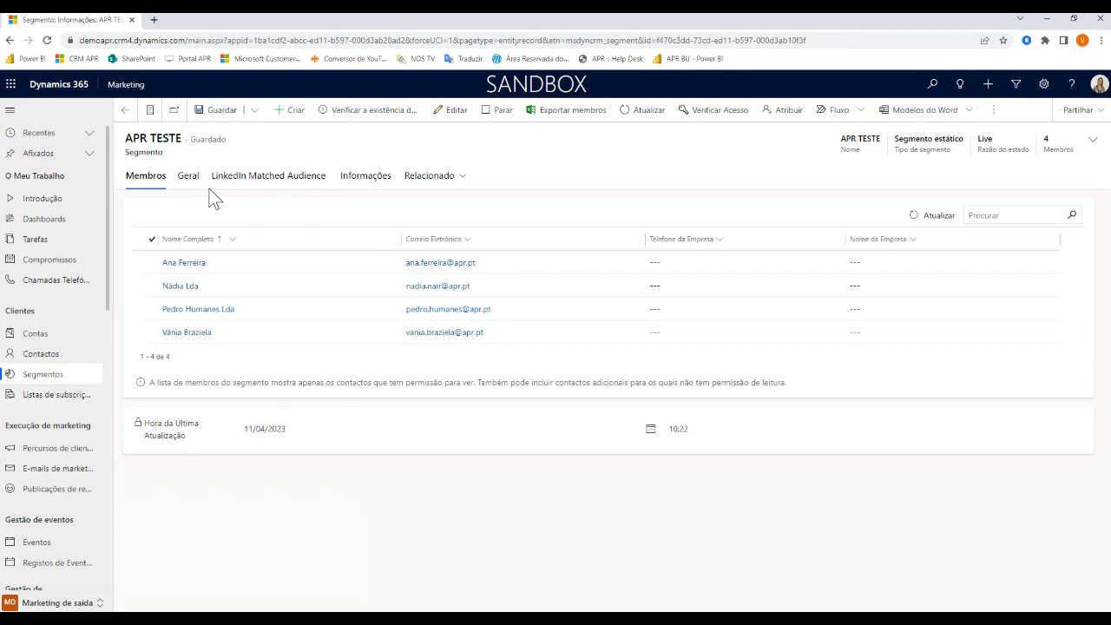
{"action": "left_click", "coordinate": [65, 378]}
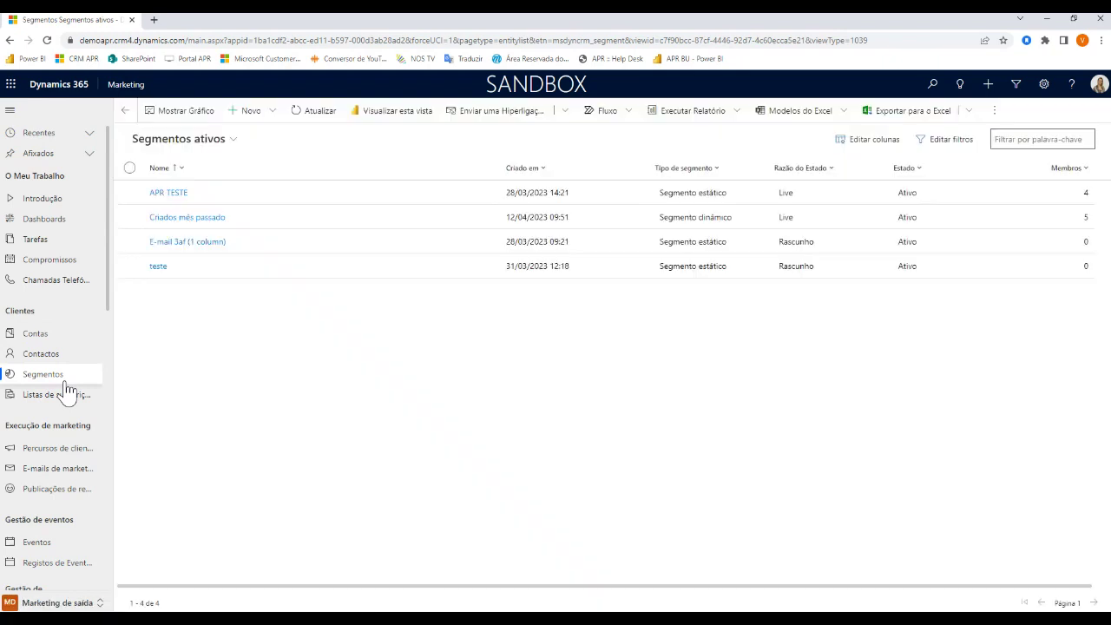
Open the dynamic segment Criados mês passado, stop it with Parar, and refresh the record
{"action": "double_click", "coordinate": [321, 217]}
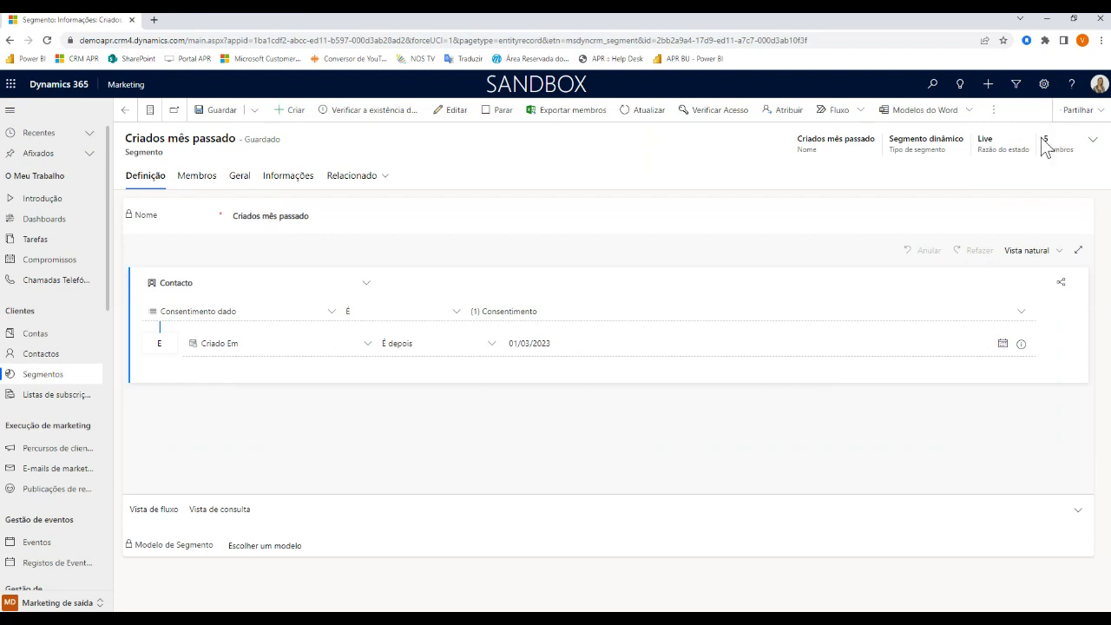
{"action": "left_click", "coordinate": [508, 126]}
{"action": "left_click", "coordinate": [588, 404]}
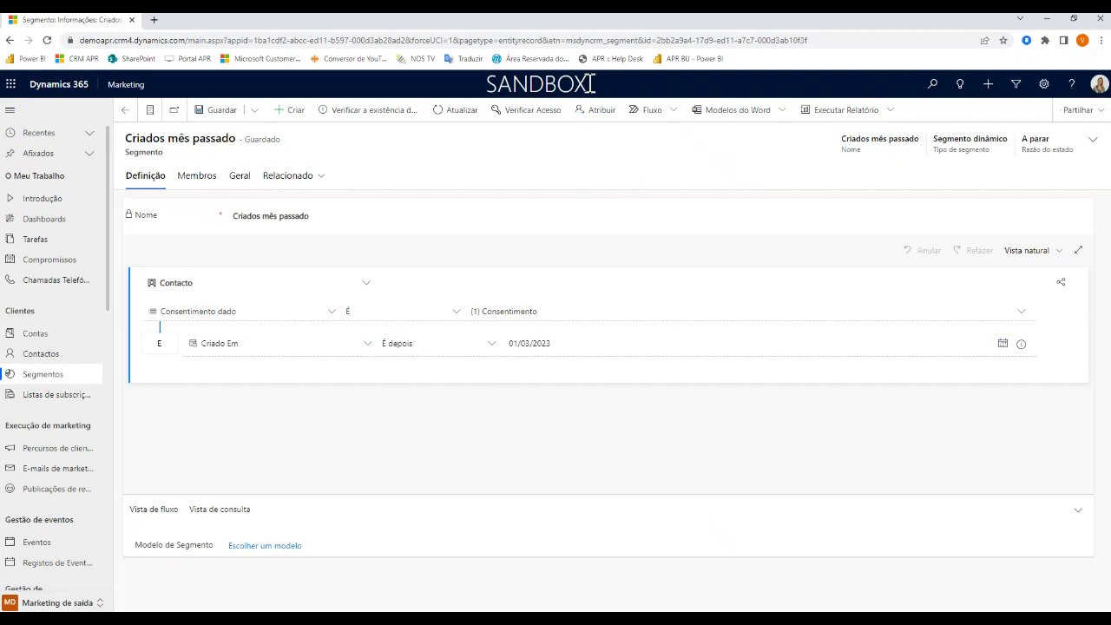
{"action": "left_click", "coordinate": [455, 112]}
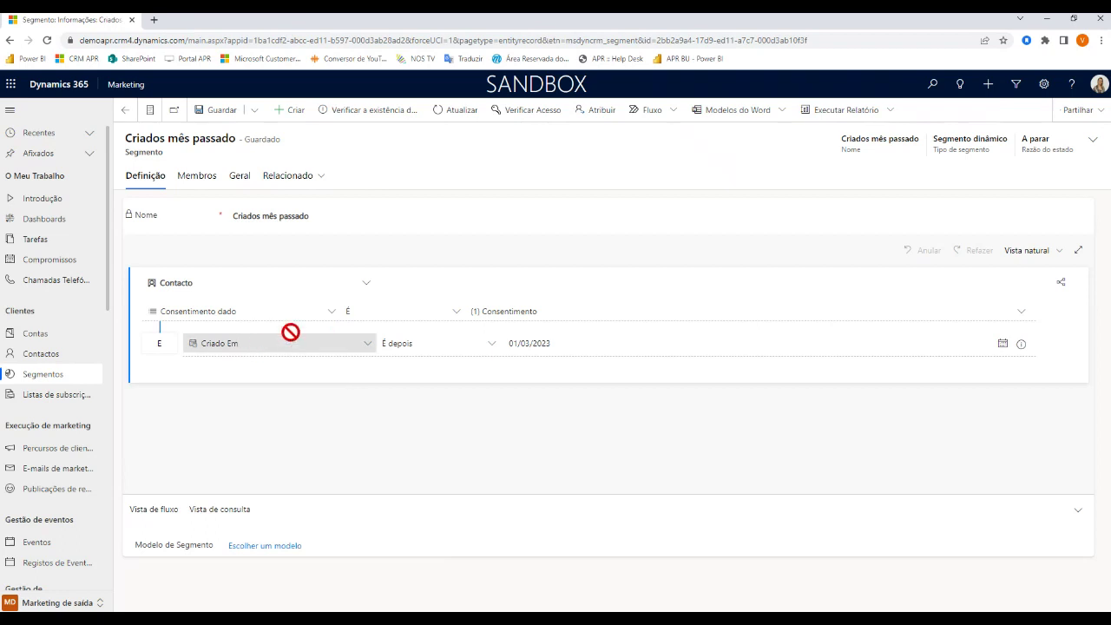
Add a condition to the Contacto block requiring that Endereço 1: Concelho is Porto
{"action": "left_click", "coordinate": [193, 385]}
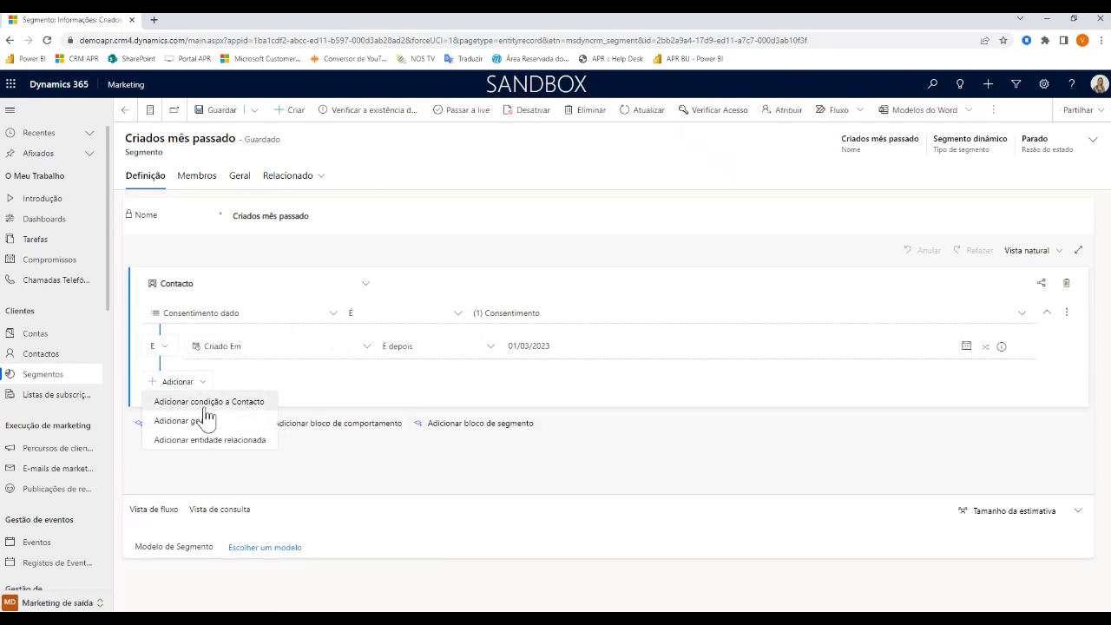
{"action": "left_click", "coordinate": [205, 411]}
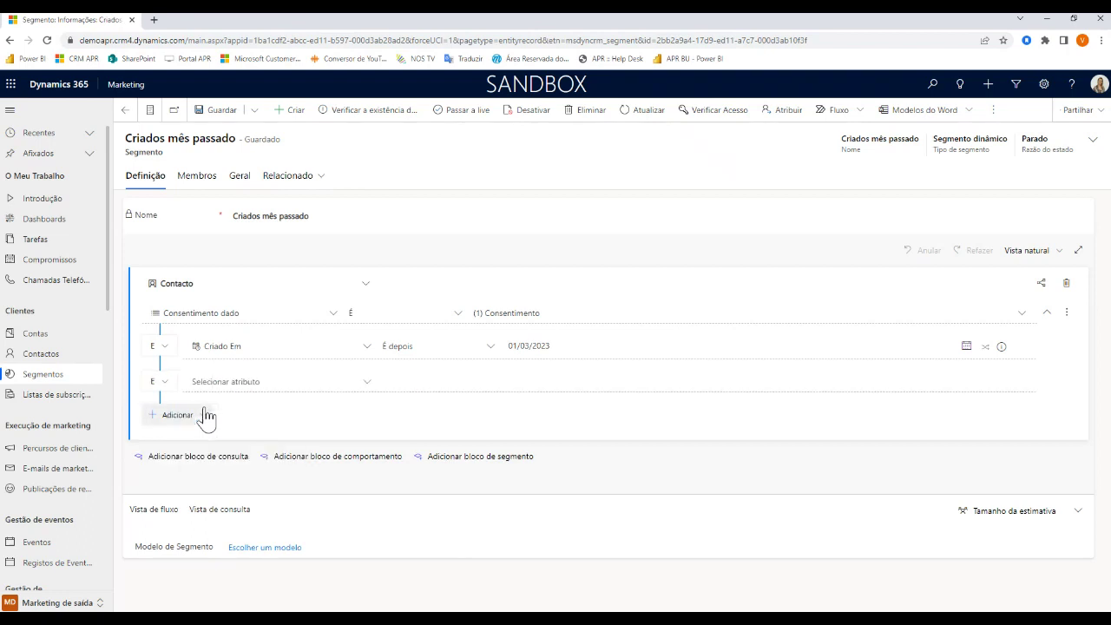
{"action": "left_click", "coordinate": [368, 383]}
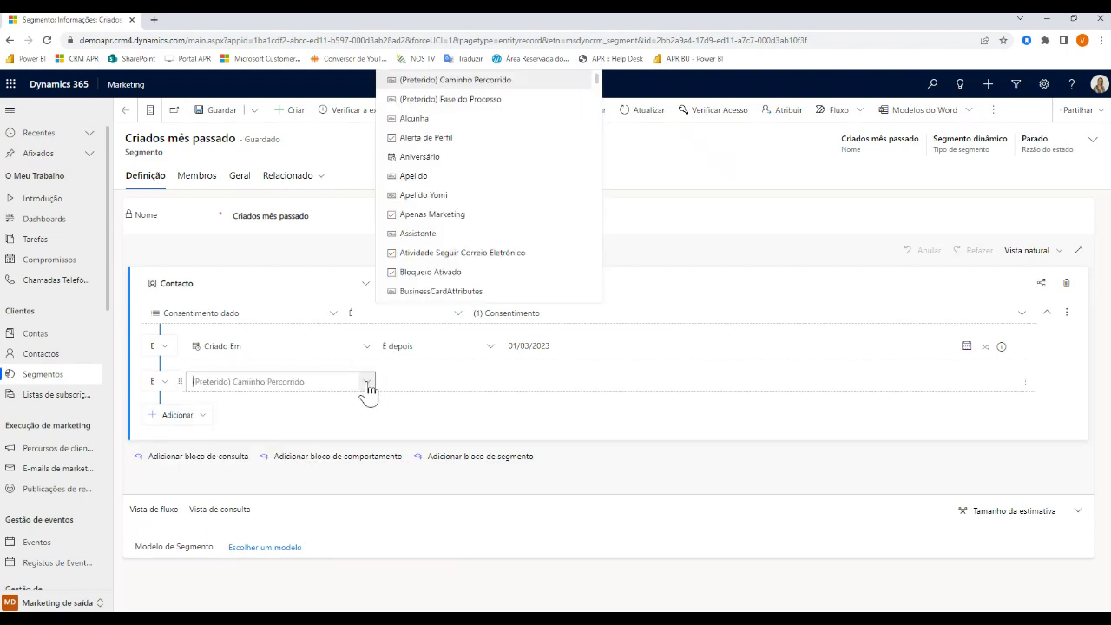
{"action": "scroll", "coordinate": [464, 217], "scroll_direction": "down", "scroll_amount": 6}
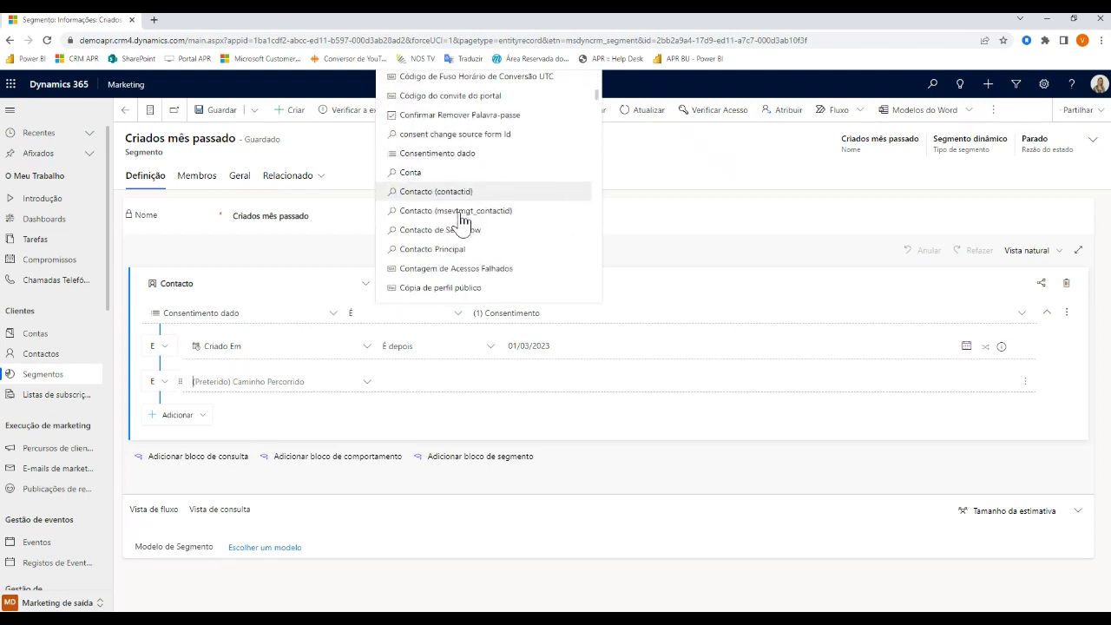
{"action": "scroll", "coordinate": [461, 225], "scroll_direction": "down", "scroll_amount": 5}
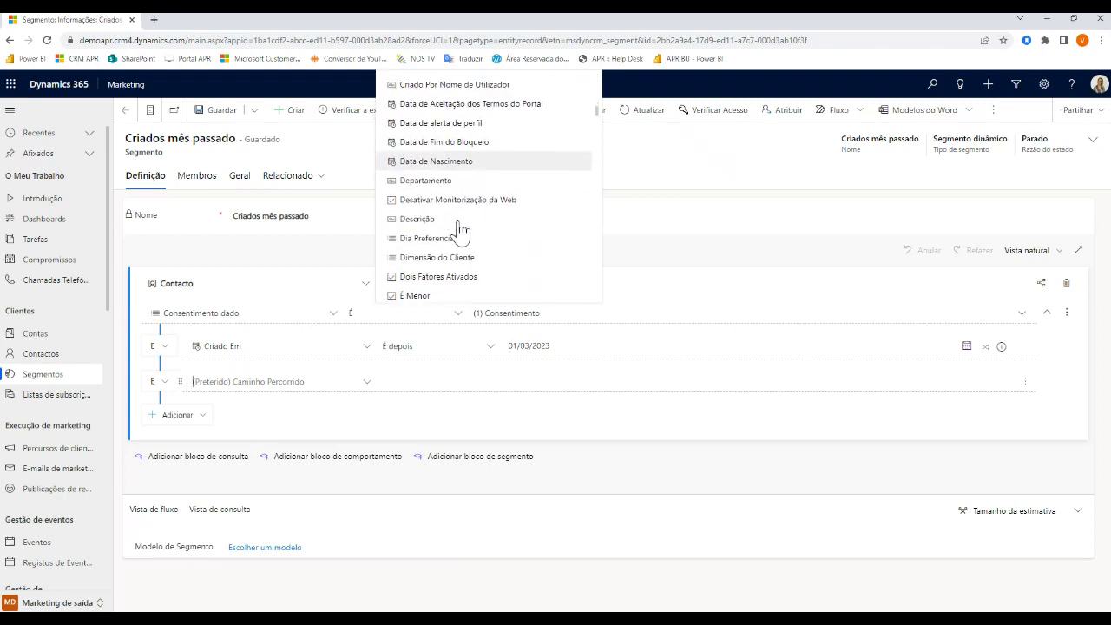
{"action": "scroll", "coordinate": [460, 230], "scroll_direction": "down", "scroll_amount": 3}
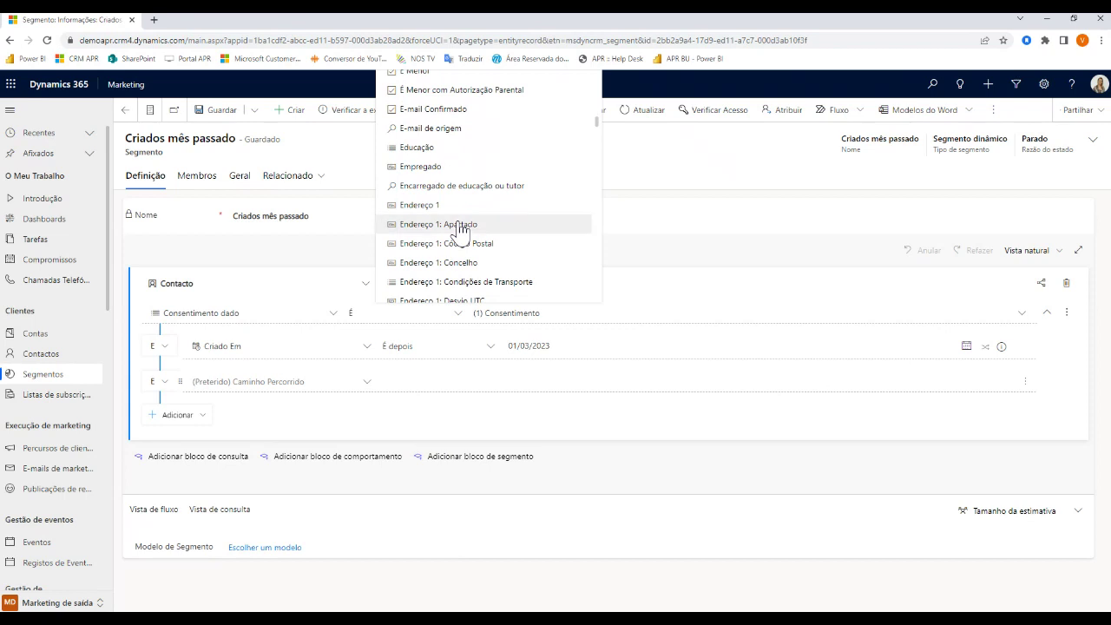
{"action": "scroll", "coordinate": [473, 233], "scroll_direction": "down", "scroll_amount": 1}
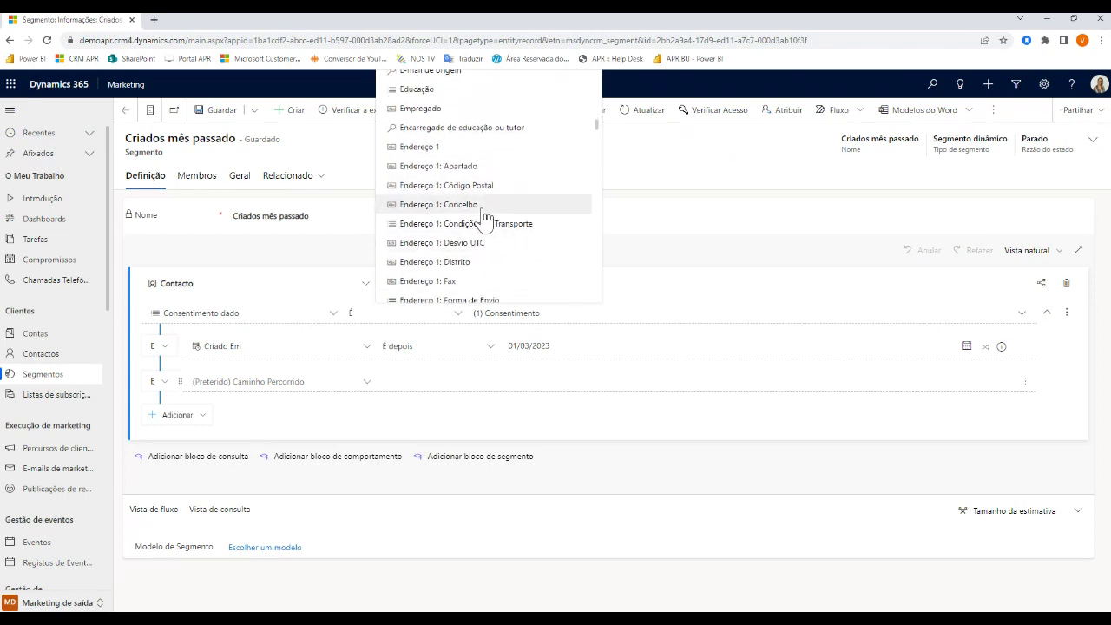
{"action": "left_click", "coordinate": [484, 206]}
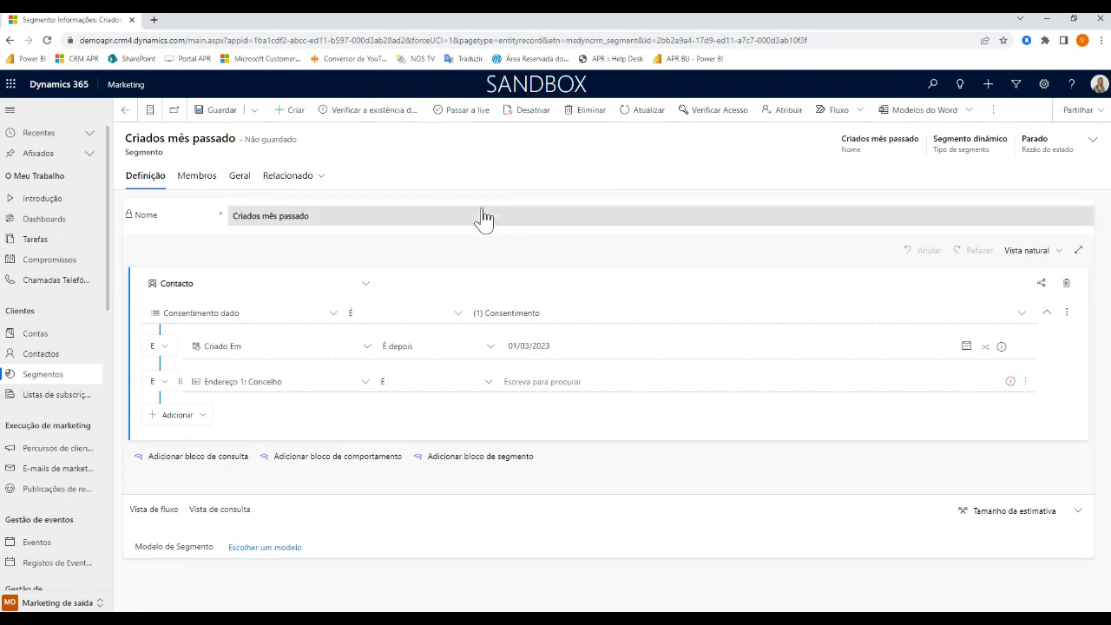
{"action": "left_click", "coordinate": [532, 383]}
{"action": "type", "text": "Po"}
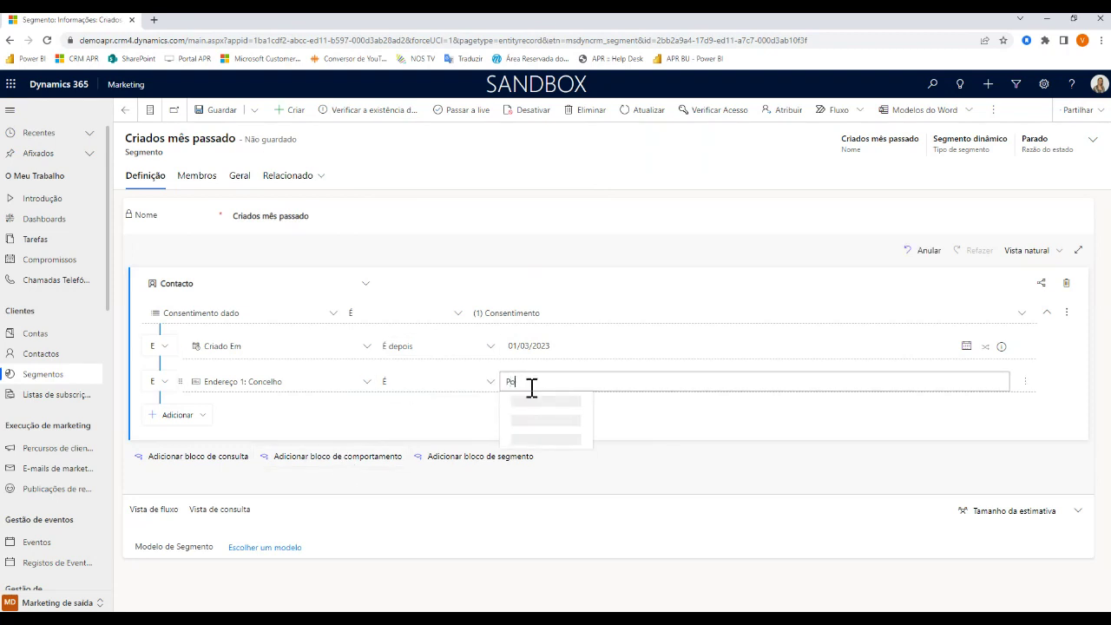
{"action": "type", "text": "rto"}
{"action": "left_click", "coordinate": [818, 431]}
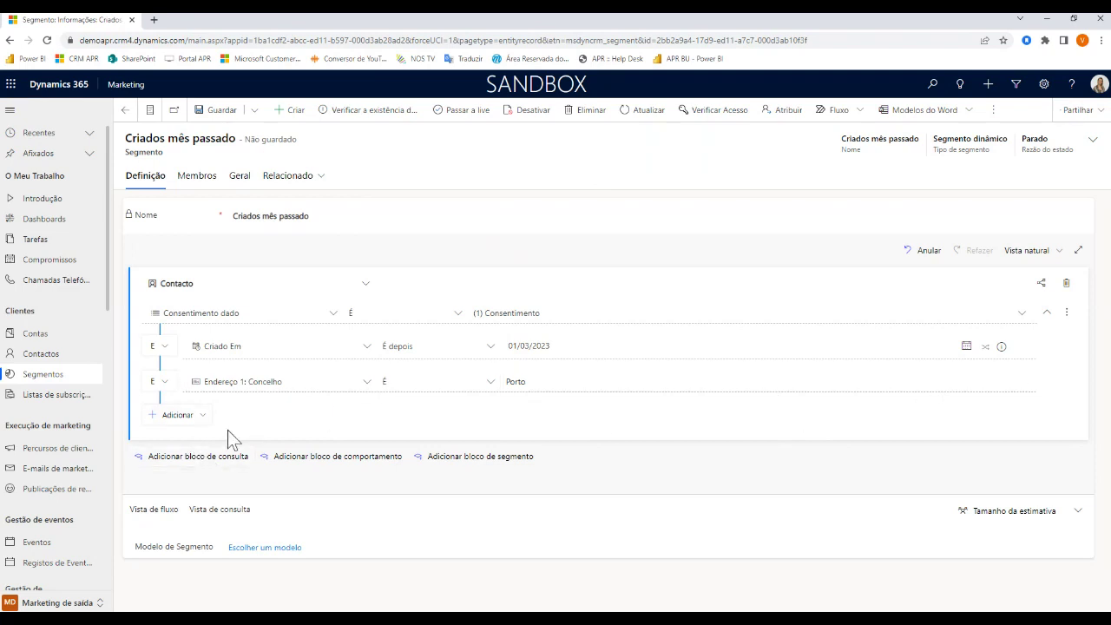
Add a related-entity row to the Contacto block and look through the related entities that can be chosen
{"action": "left_click", "coordinate": [199, 423]}
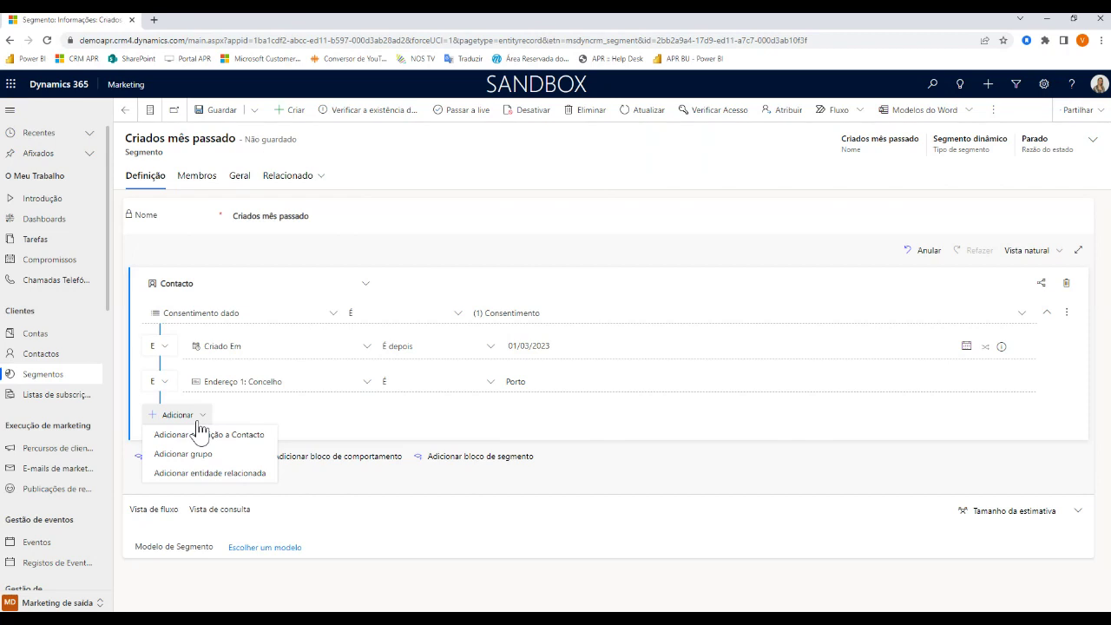
{"action": "left_click", "coordinate": [205, 473]}
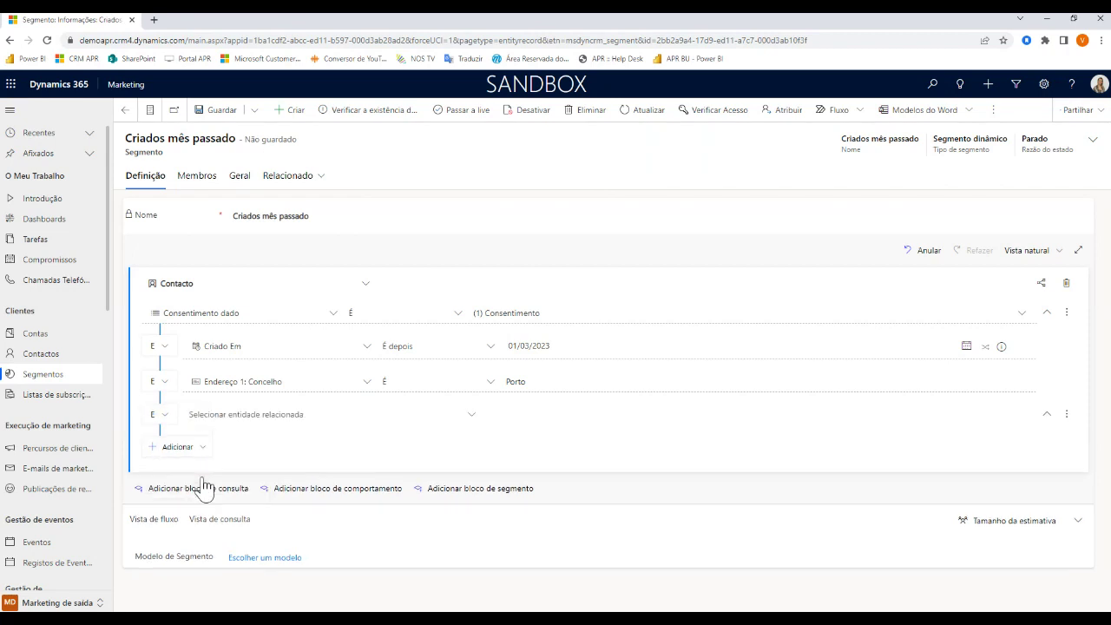
{"action": "left_click", "coordinate": [467, 421]}
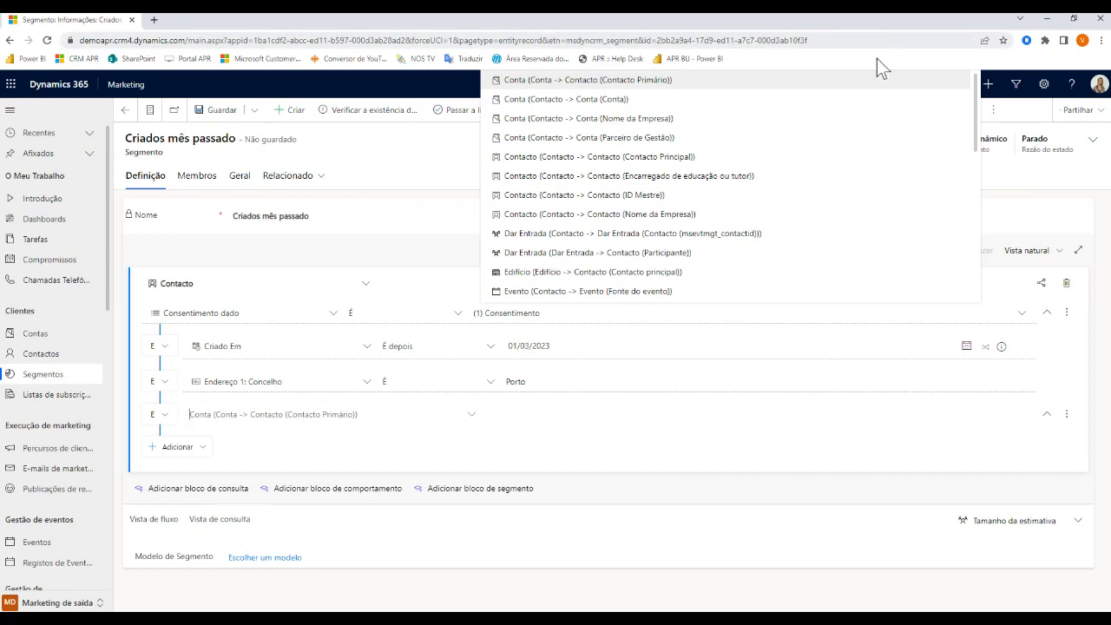
{"action": "scroll", "coordinate": [742, 142], "scroll_direction": "down", "scroll_amount": 1}
{"action": "scroll", "coordinate": [735, 144], "scroll_direction": "down", "scroll_amount": 5}
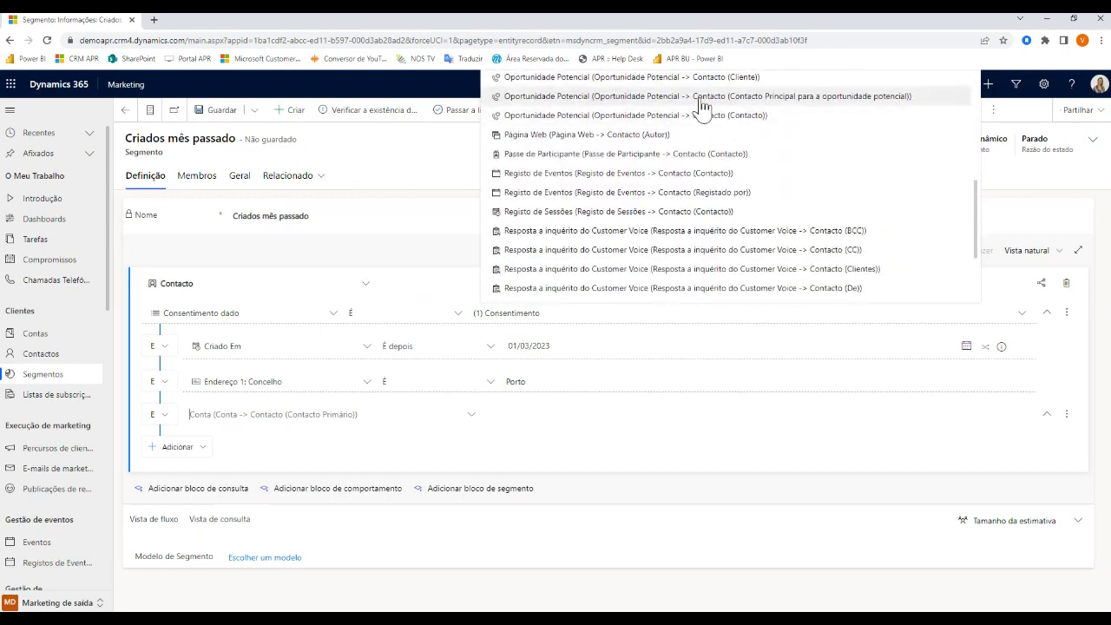
{"action": "scroll", "coordinate": [673, 174], "scroll_direction": "up", "scroll_amount": 6}
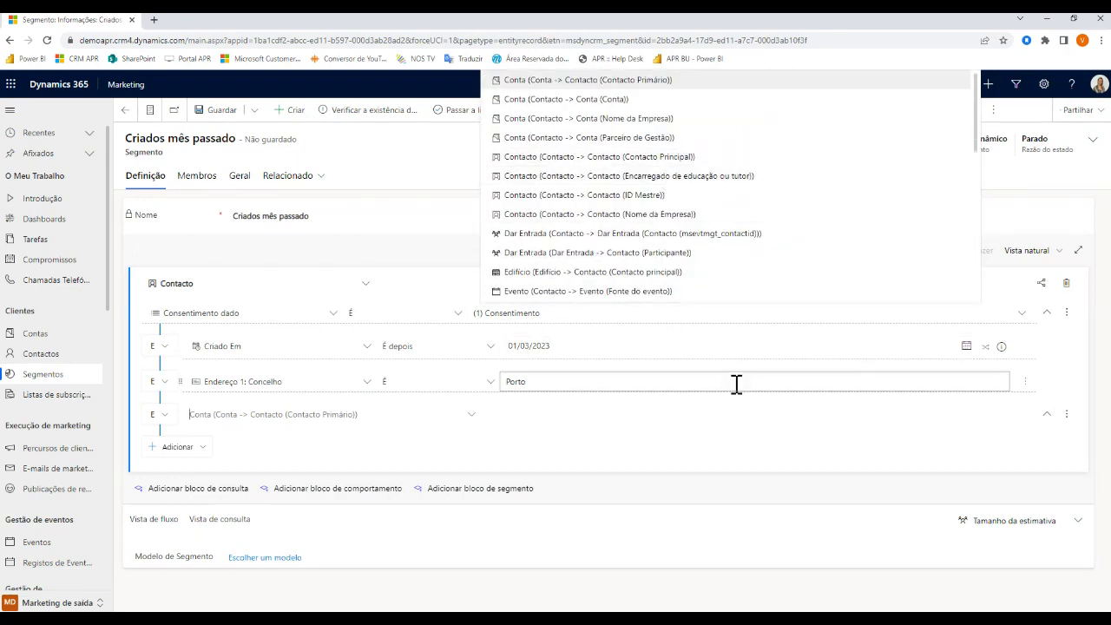
{"action": "left_click", "coordinate": [736, 454]}
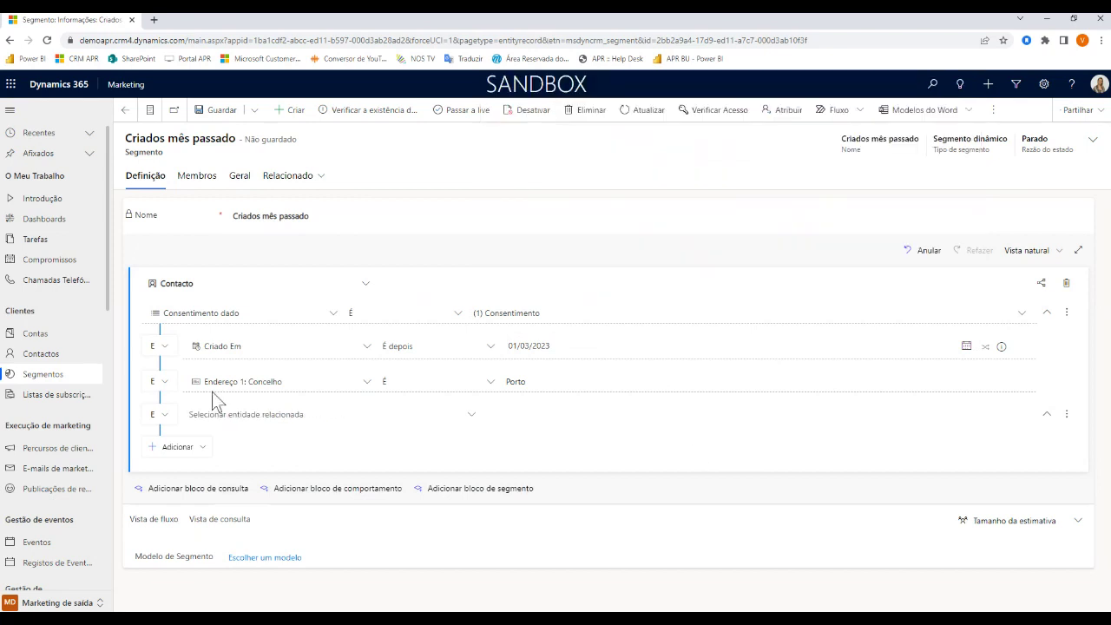
Remove the Endereço 1: Concelho condition and the empty related-entity row from the Contacto block
{"action": "left_click", "coordinate": [159, 382]}
{"action": "left_click", "coordinate": [482, 453]}
{"action": "left_click", "coordinate": [1026, 382]}
{"action": "left_click", "coordinate": [1044, 403]}
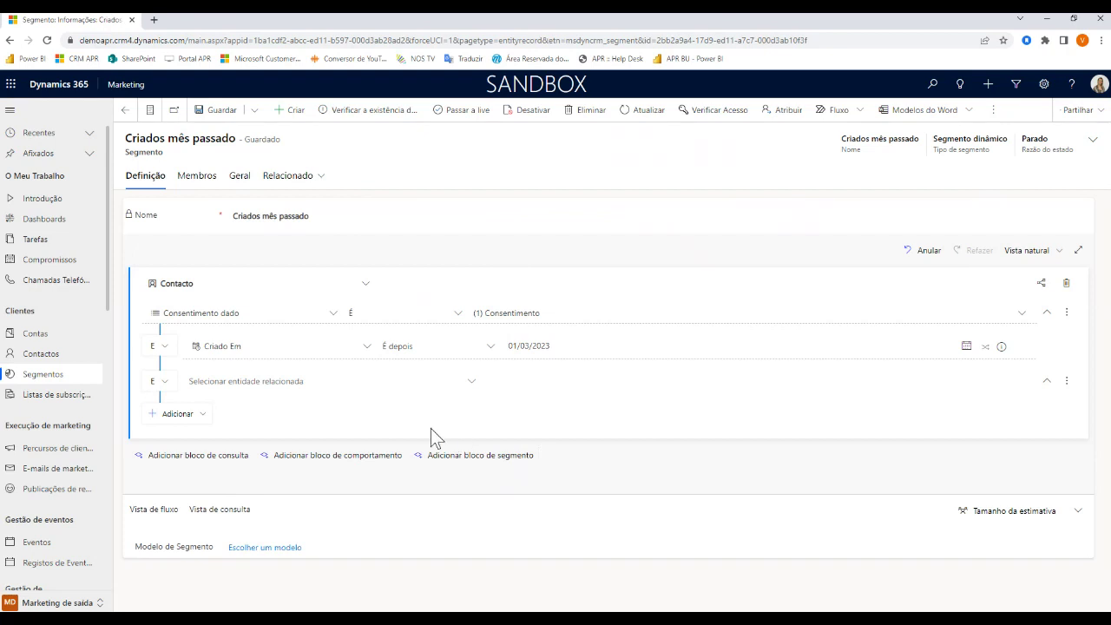
{"action": "left_click", "coordinate": [1067, 381]}
{"action": "left_click", "coordinate": [1053, 401]}
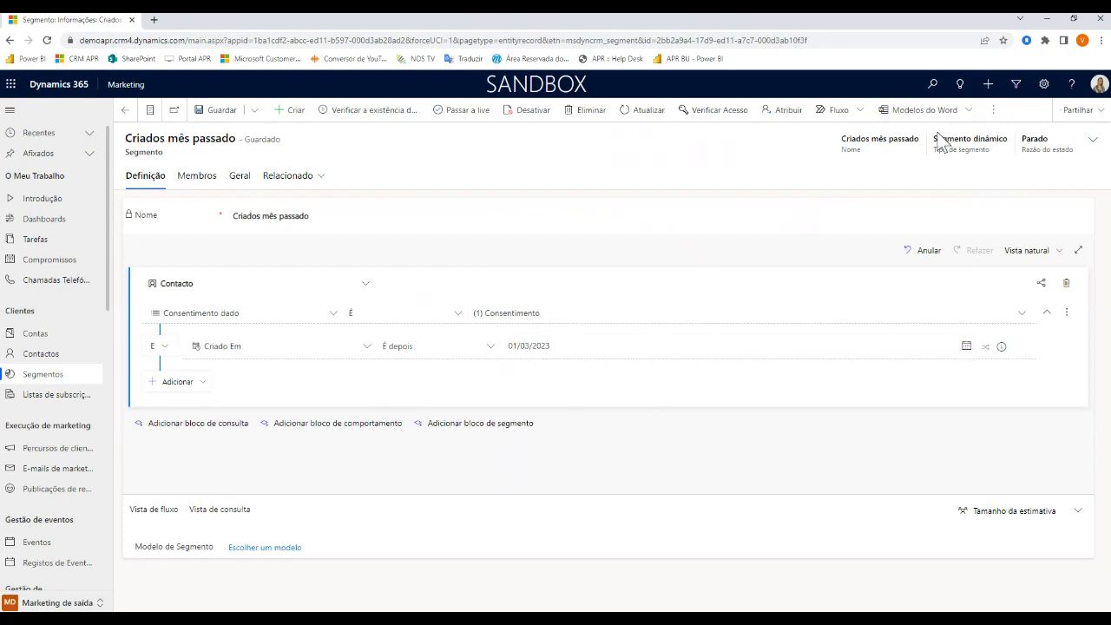
Put the segment Criados mês passado live, refresh the record, and view its list of members
{"action": "left_click", "coordinate": [459, 120]}
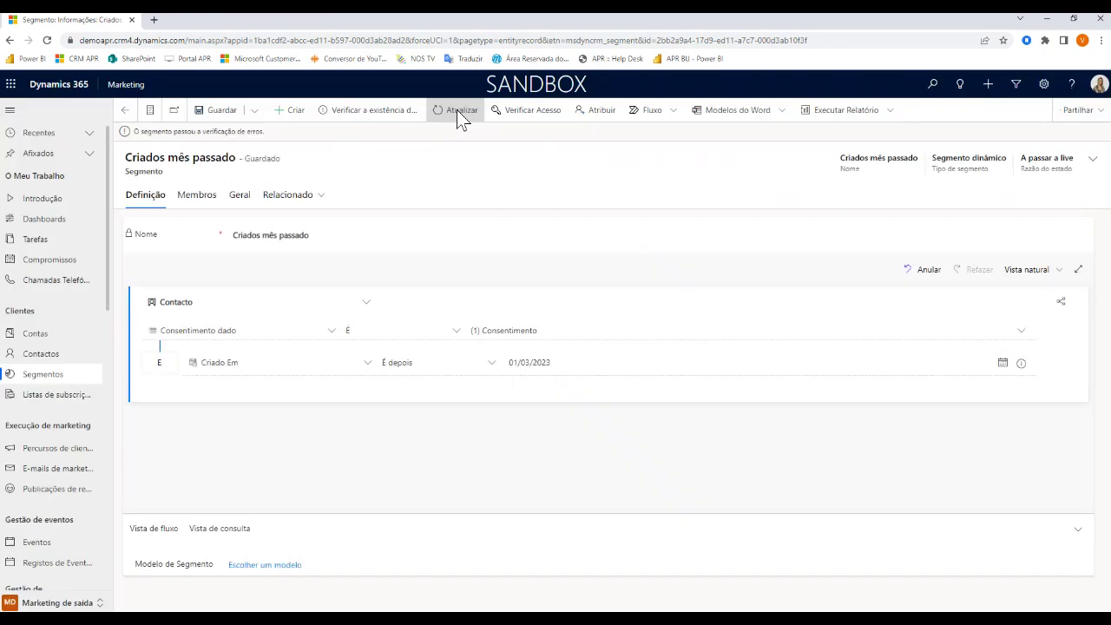
{"action": "left_click", "coordinate": [192, 205]}
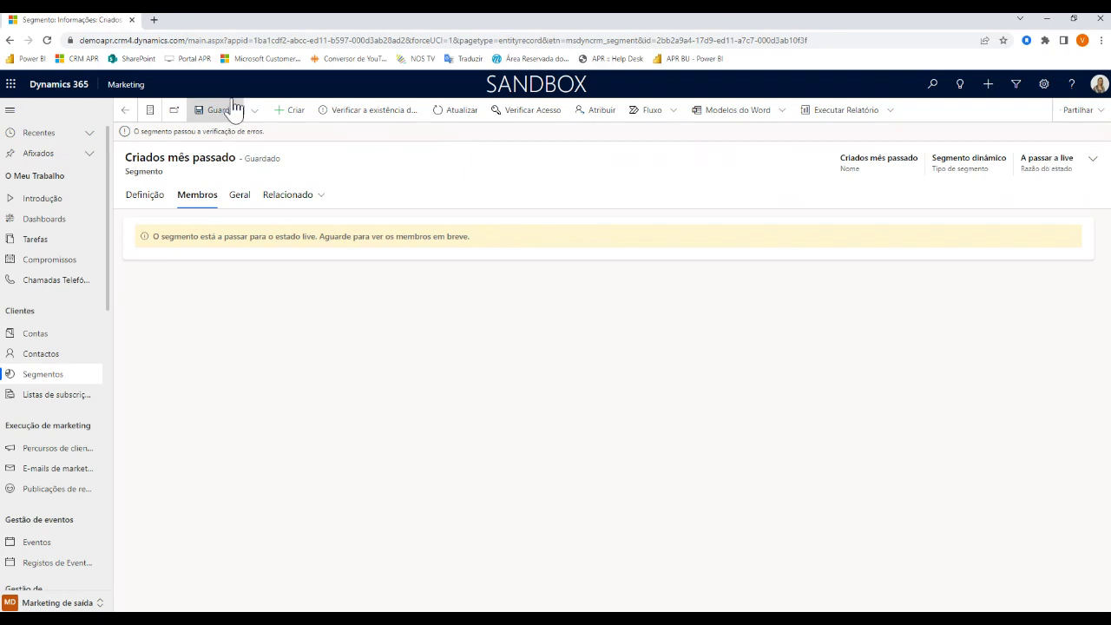
{"action": "left_click", "coordinate": [463, 113]}
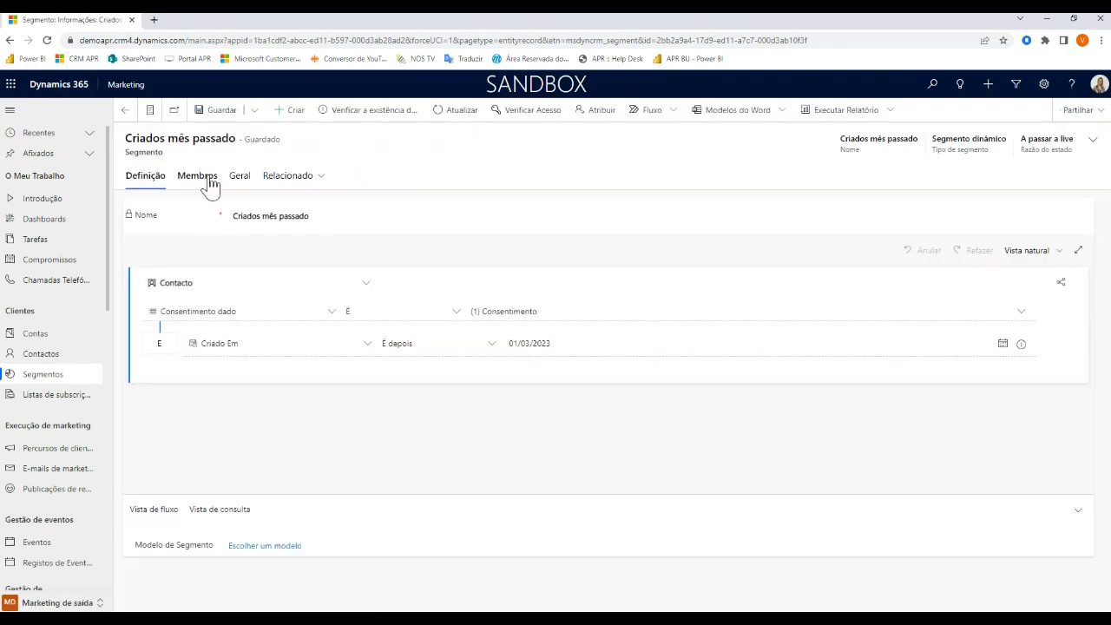
{"action": "left_click", "coordinate": [447, 113]}
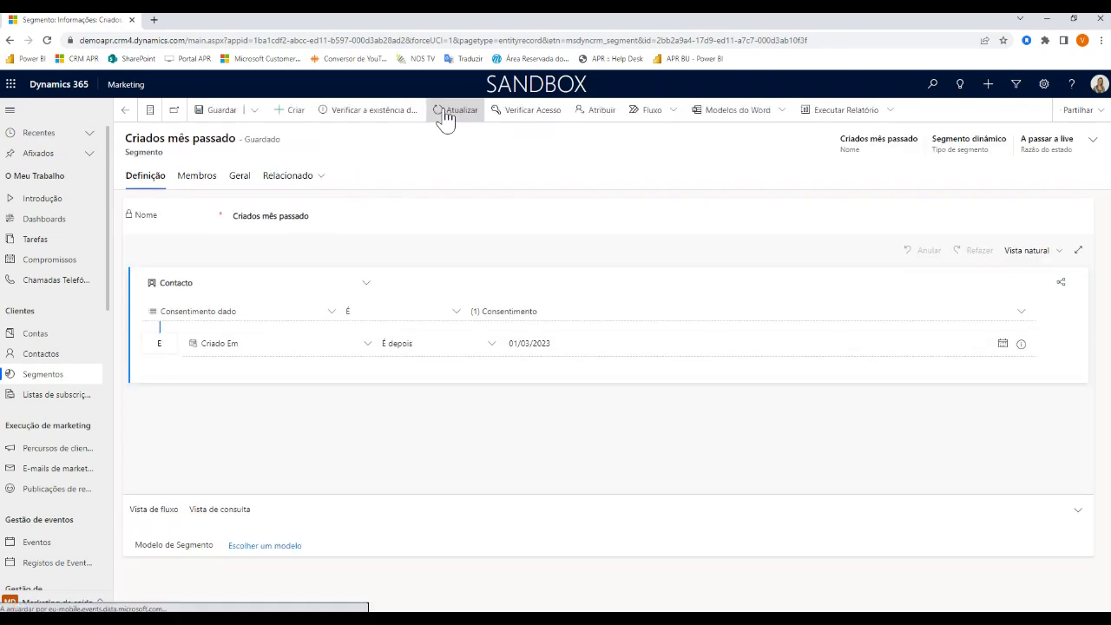
{"action": "left_click", "coordinate": [442, 114]}
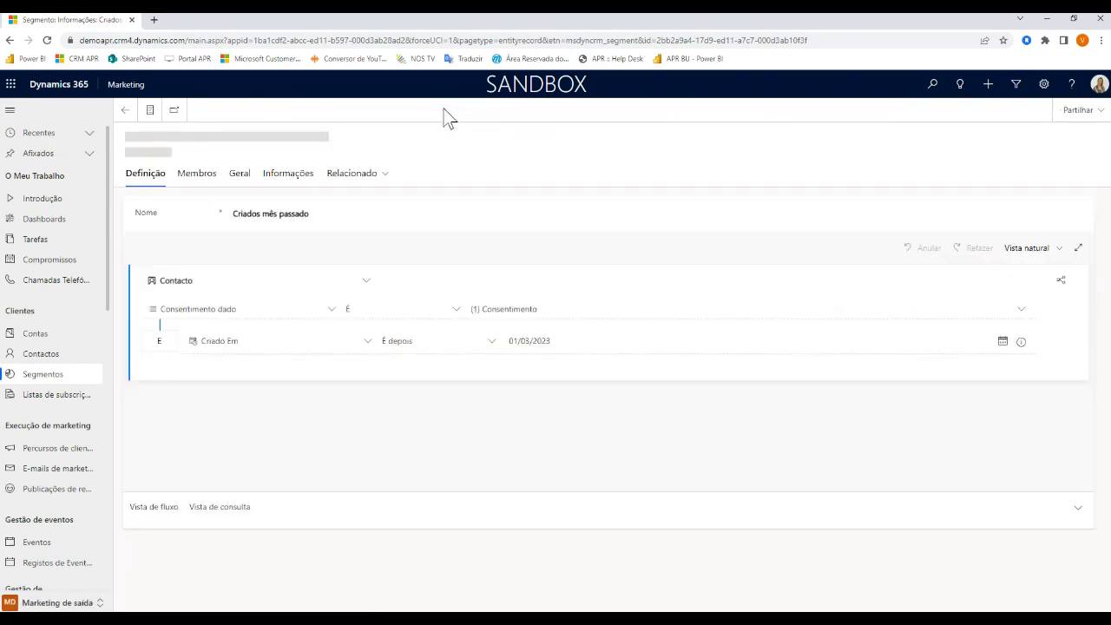
{"action": "left_click", "coordinate": [444, 113]}
{"action": "left_click", "coordinate": [212, 179]}
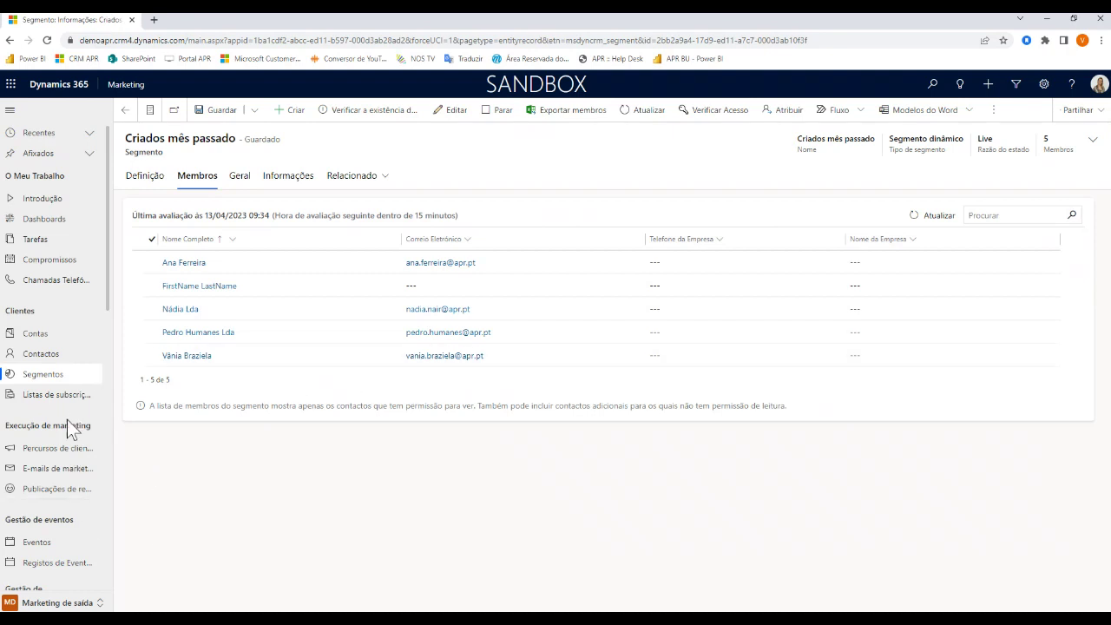
Open the marketing e-mail E-mail 3af (1 column) and look through its design from header to footer
{"action": "left_click", "coordinate": [58, 468]}
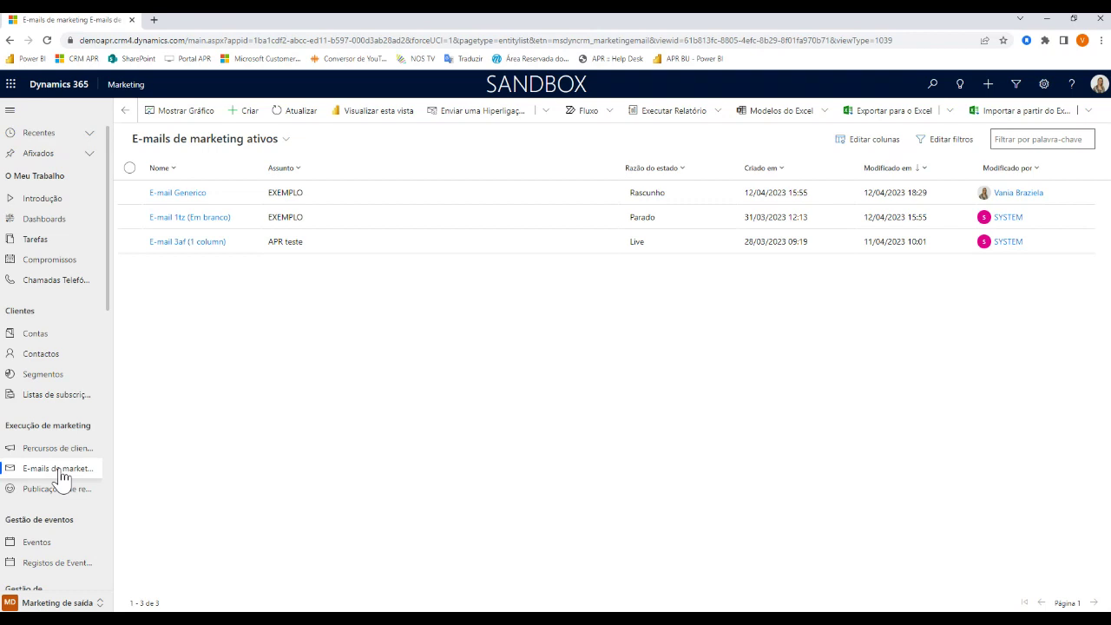
{"action": "double_click", "coordinate": [522, 243]}
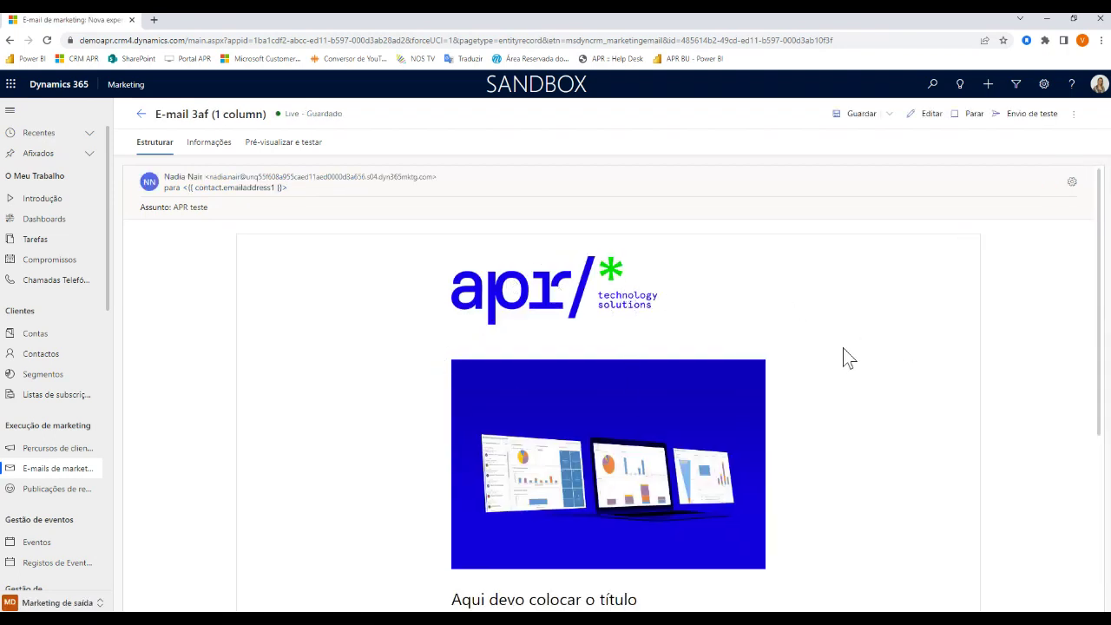
{"action": "scroll", "coordinate": [855, 359], "scroll_direction": "down", "scroll_amount": 1}
{"action": "scroll", "coordinate": [850, 351], "scroll_direction": "down", "scroll_amount": 4}
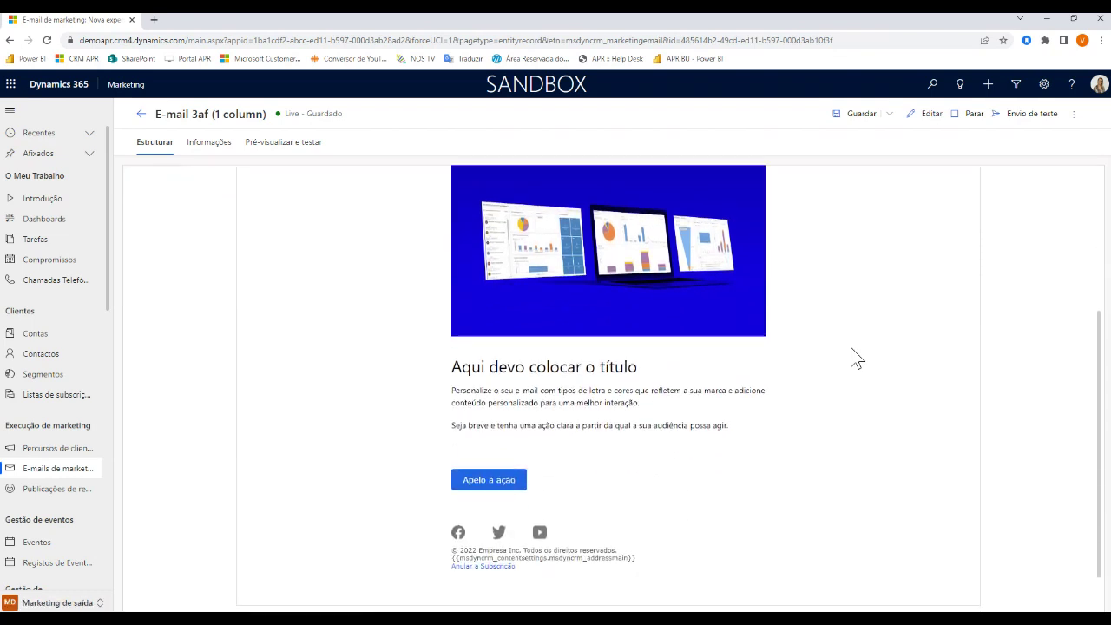
{"action": "scroll", "coordinate": [845, 403], "scroll_direction": "up", "scroll_amount": 5}
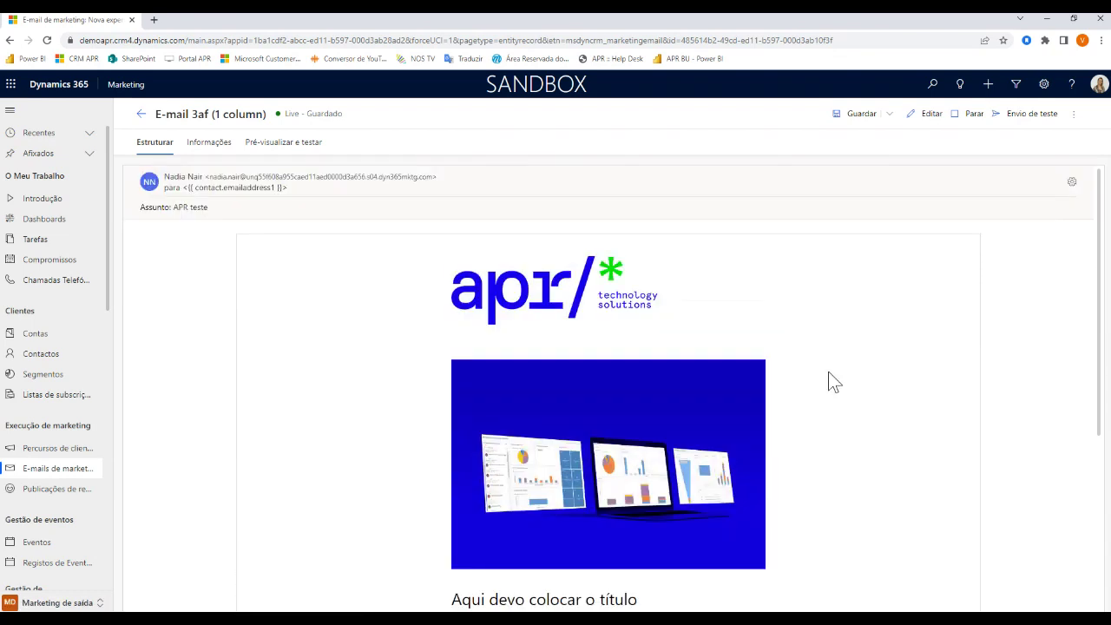
Review the e-mail's overview, delivery and link insights, including the customer journey filter, and return to the list of active marketing e-mails
{"action": "left_click", "coordinate": [205, 149]}
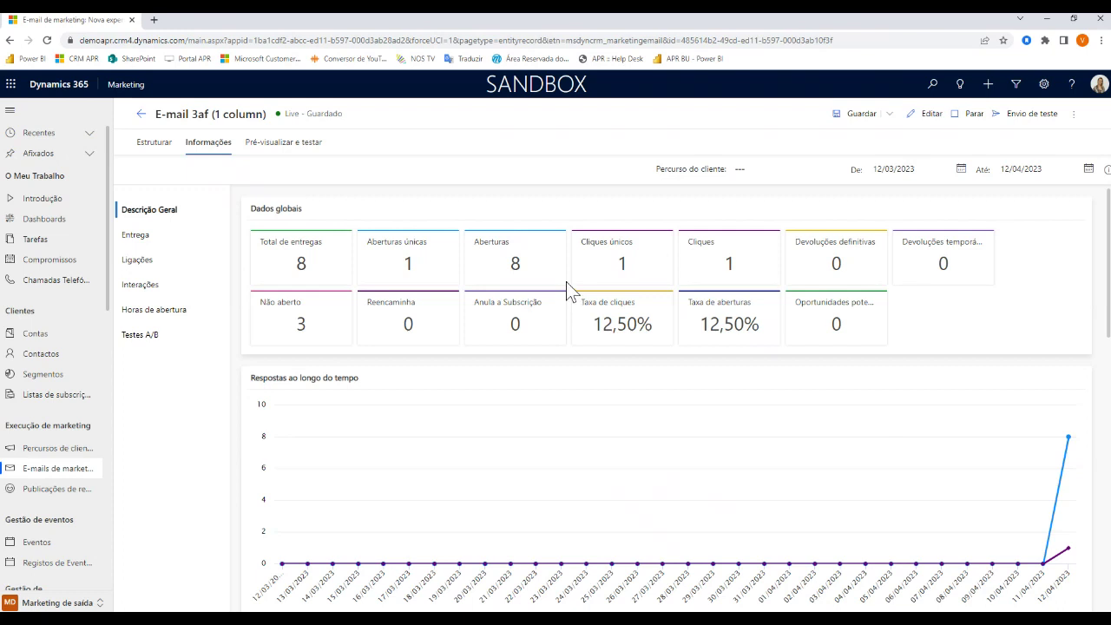
{"action": "mouse_move", "coordinate": [564, 265]}
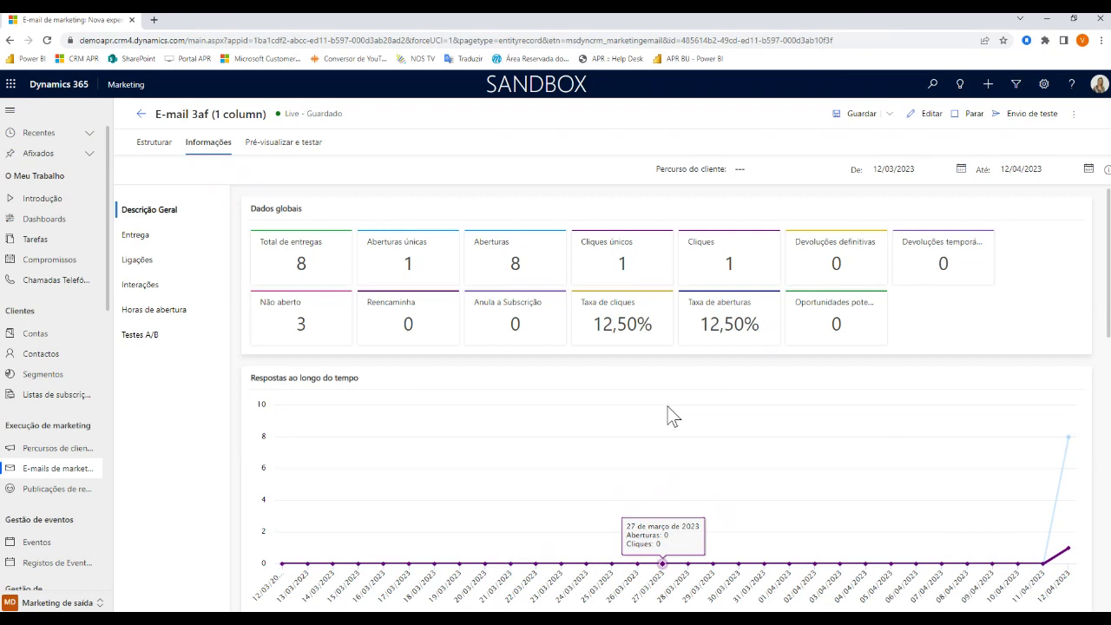
{"action": "left_click", "coordinate": [149, 238]}
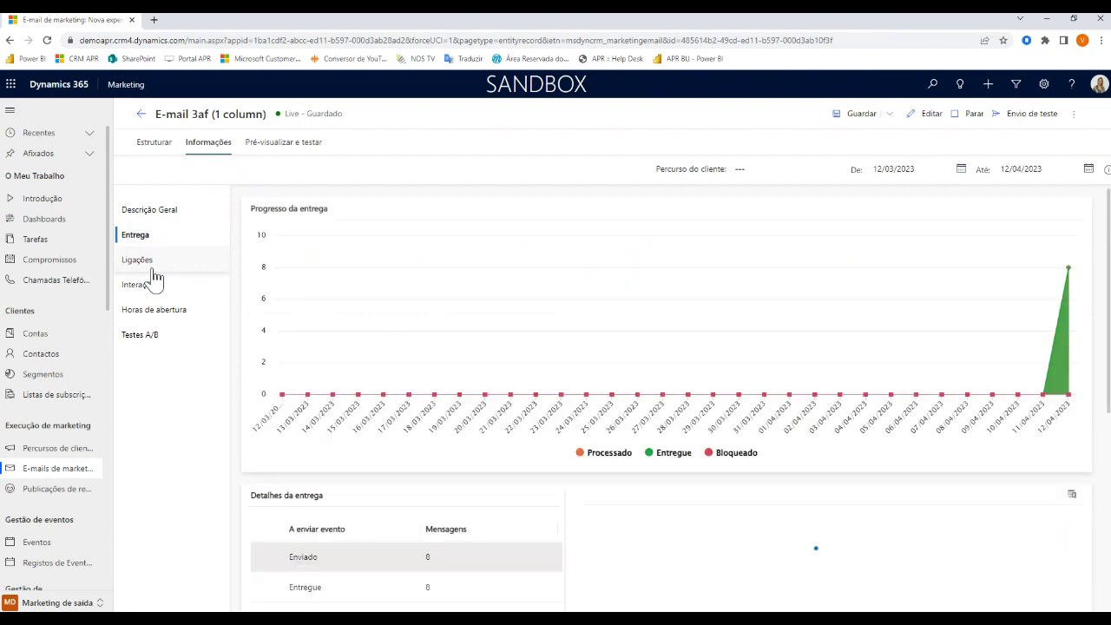
{"action": "left_click", "coordinate": [153, 269]}
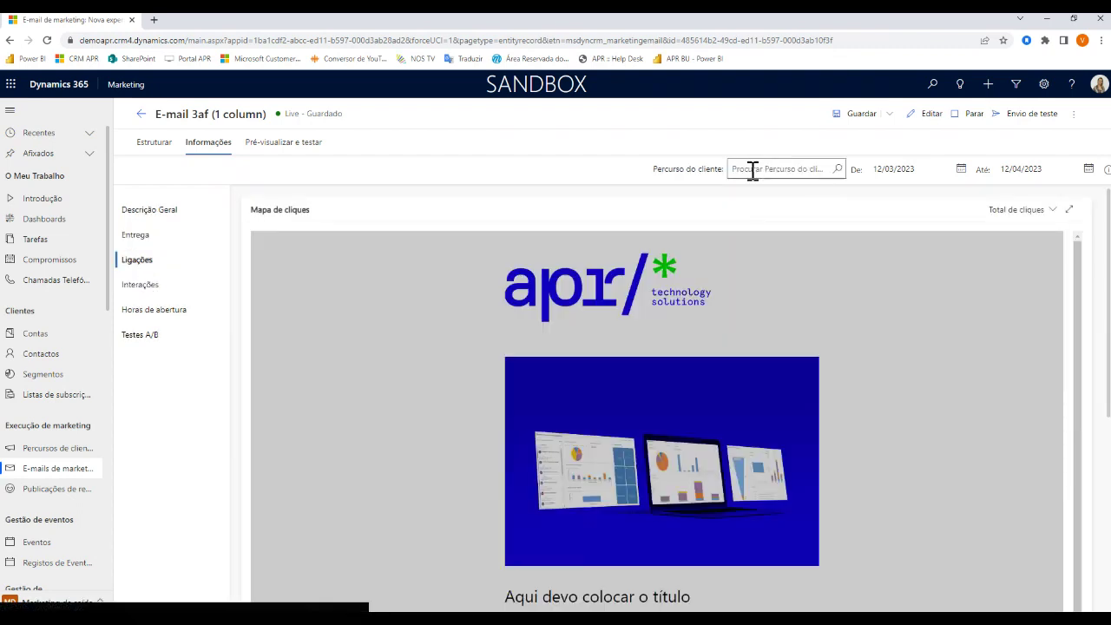
{"action": "left_click", "coordinate": [772, 170]}
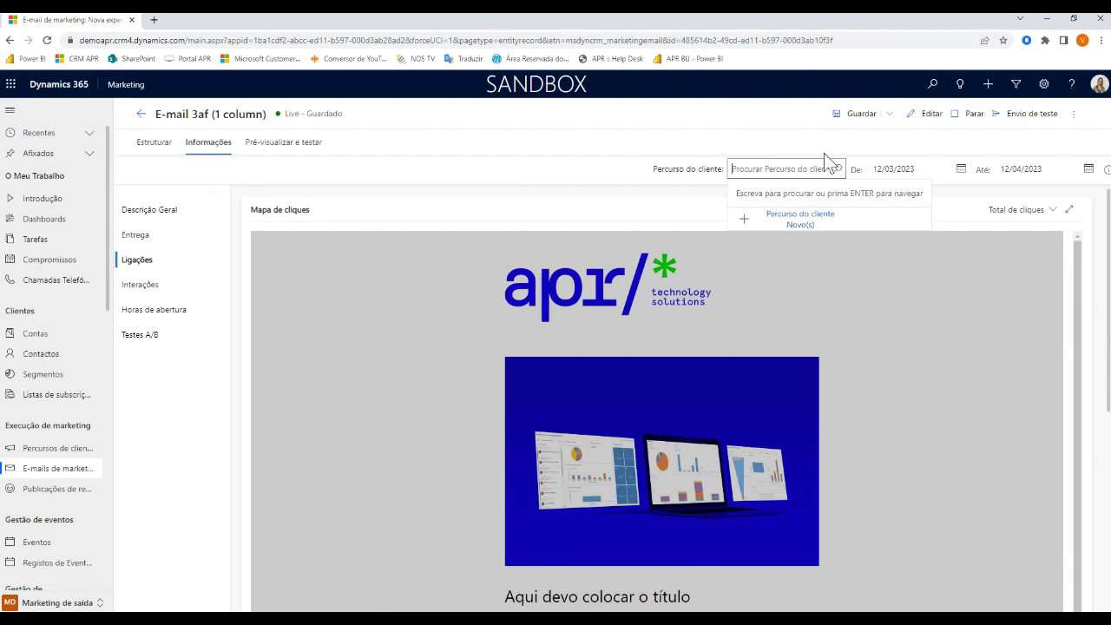
{"action": "left_click", "coordinate": [359, 221]}
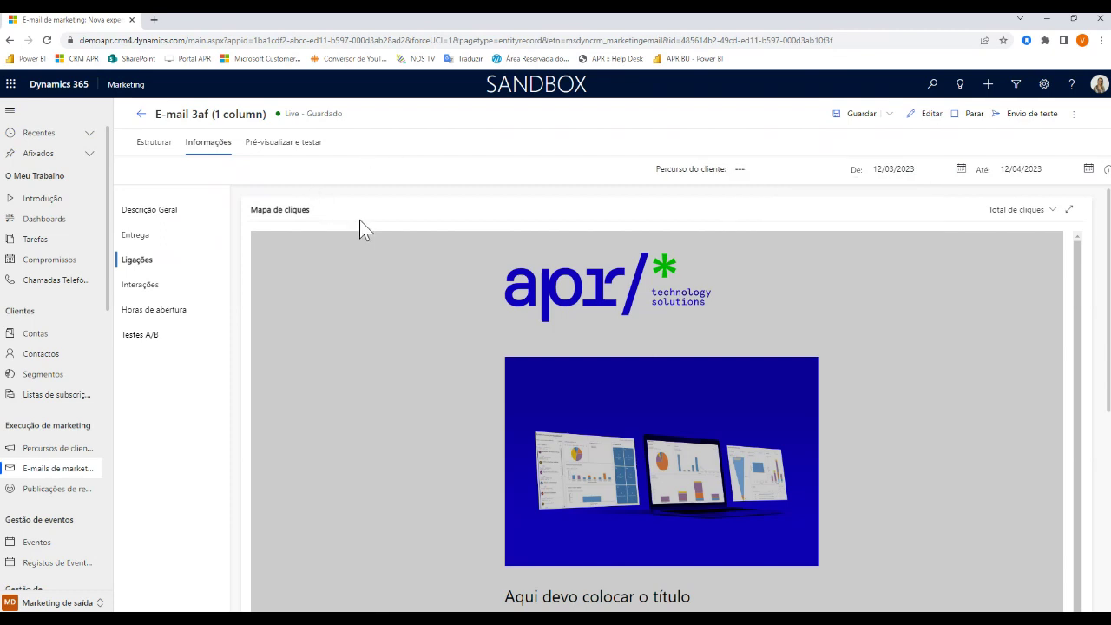
{"action": "left_click", "coordinate": [154, 142]}
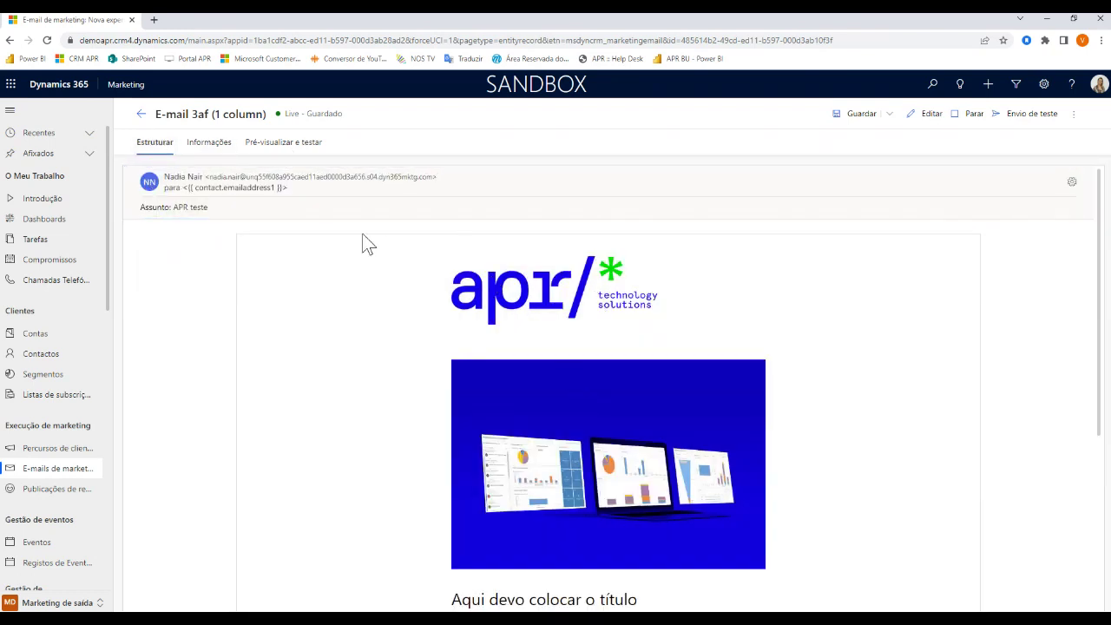
{"action": "left_click", "coordinate": [142, 114]}
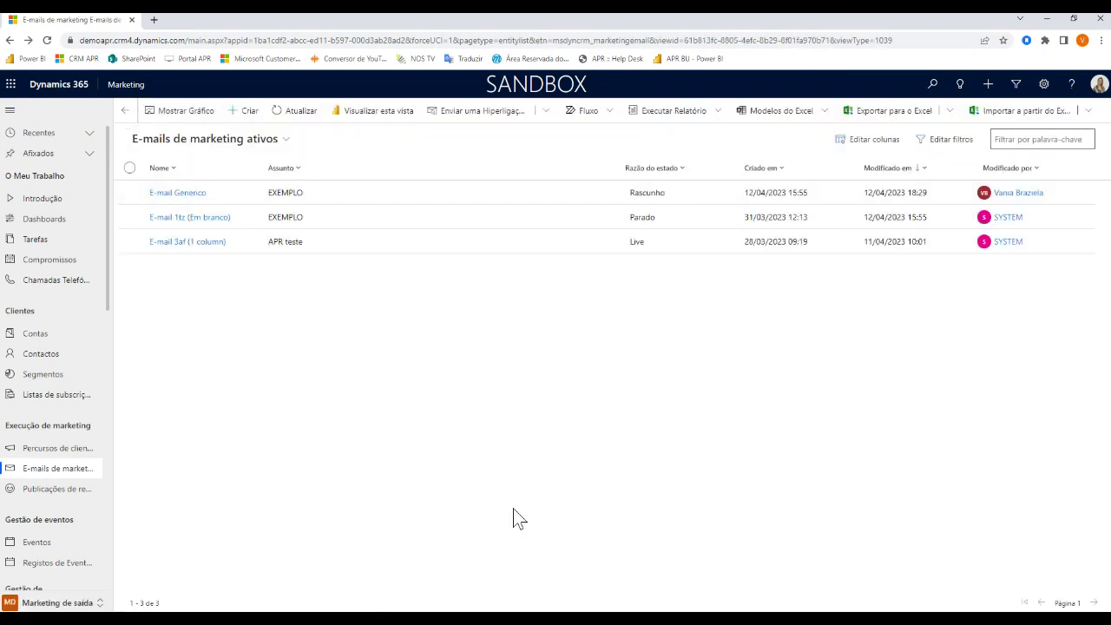
Open the draft E-mail Generico and inspect the properties of its logo, empty image placeholder and EXEMPLO text element
{"action": "double_click", "coordinate": [483, 191]}
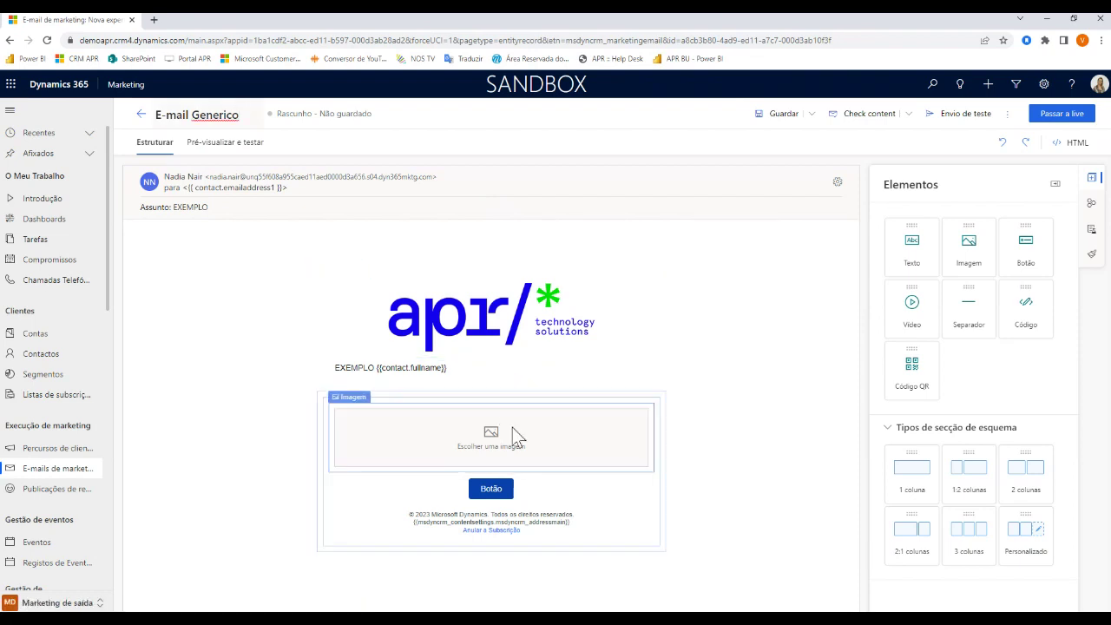
{"action": "left_click", "coordinate": [452, 315]}
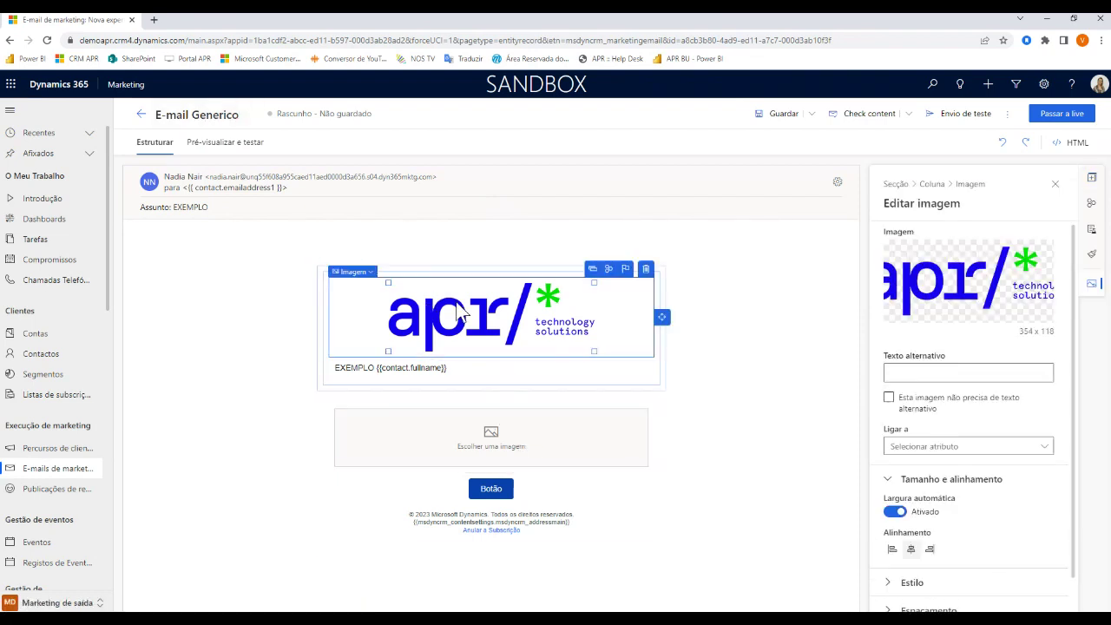
{"action": "left_click", "coordinate": [520, 437]}
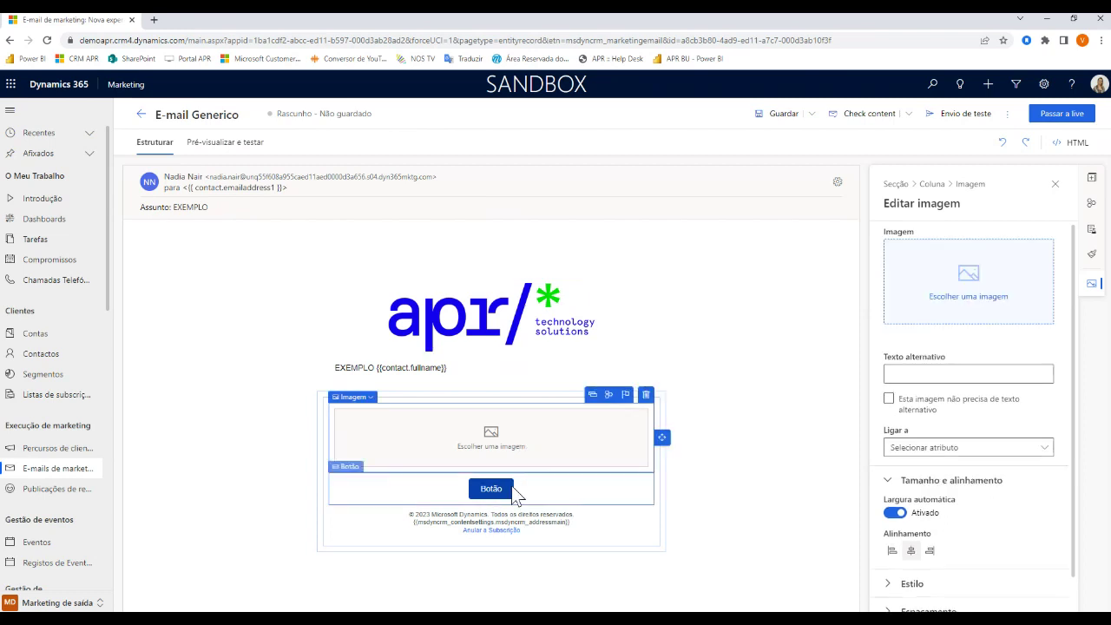
{"action": "left_click", "coordinate": [511, 379]}
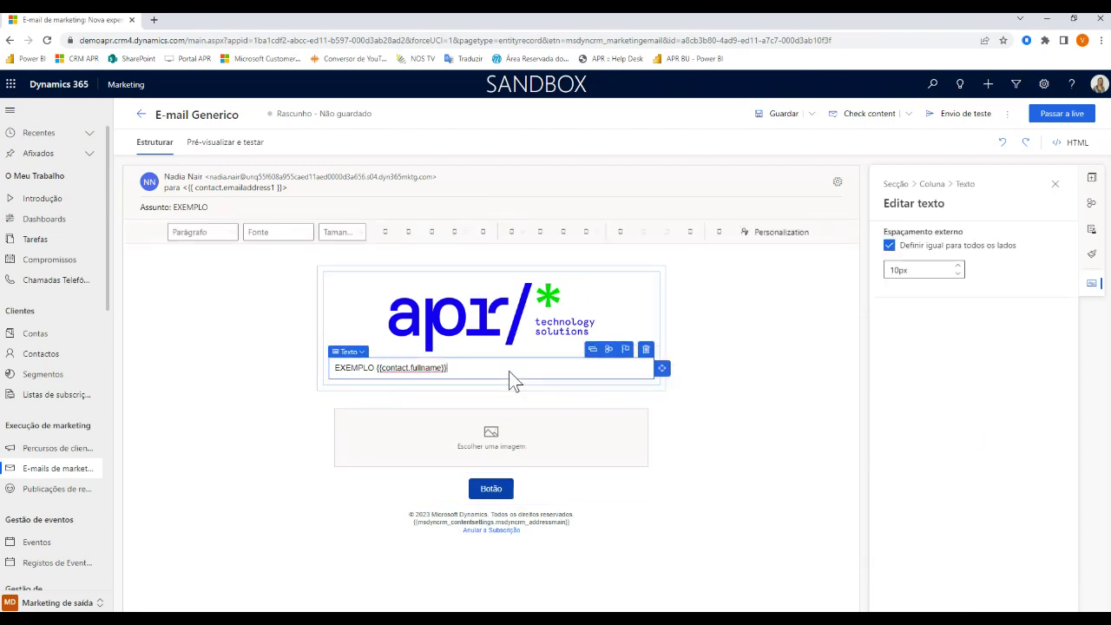
{"action": "left_click", "coordinate": [776, 392]}
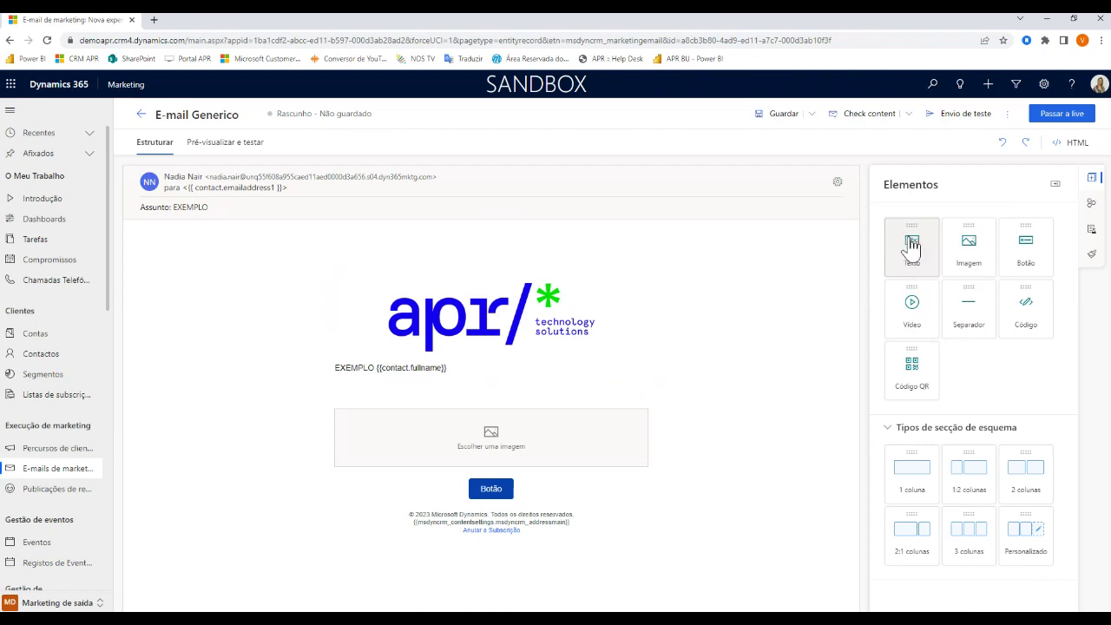
Add a Texto element below the EXEMPLO line and enter ggyyu followed by a line break
{"action": "left_click_drag", "start_coordinate": [912, 247], "coordinate": [453, 392]}
{"action": "type", "text": "ggyyu"}
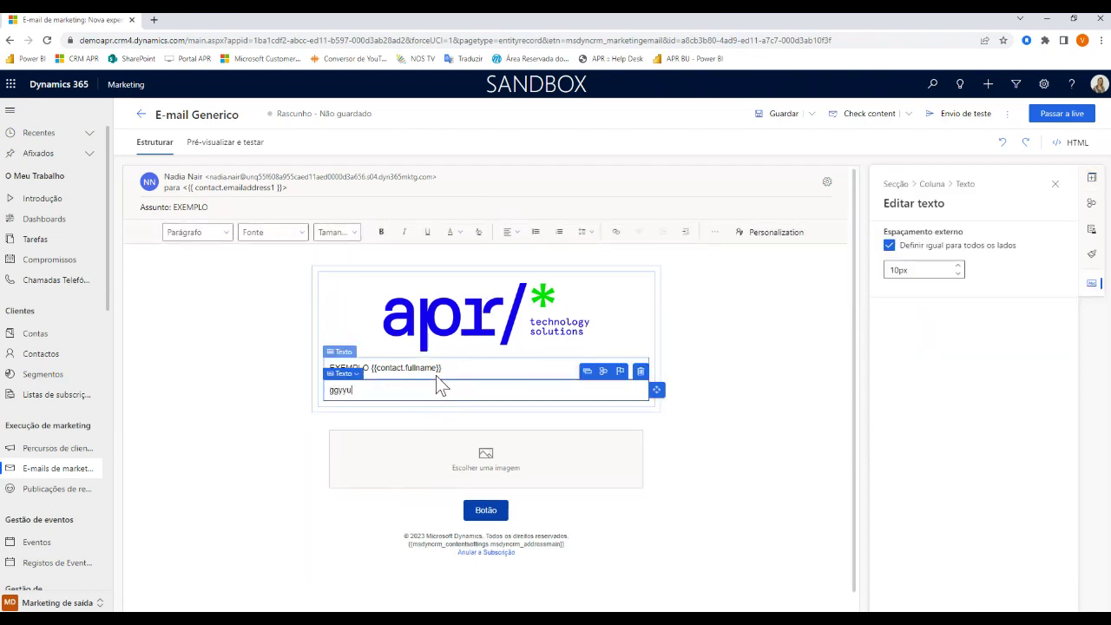
{"action": "key", "text": "Return"}
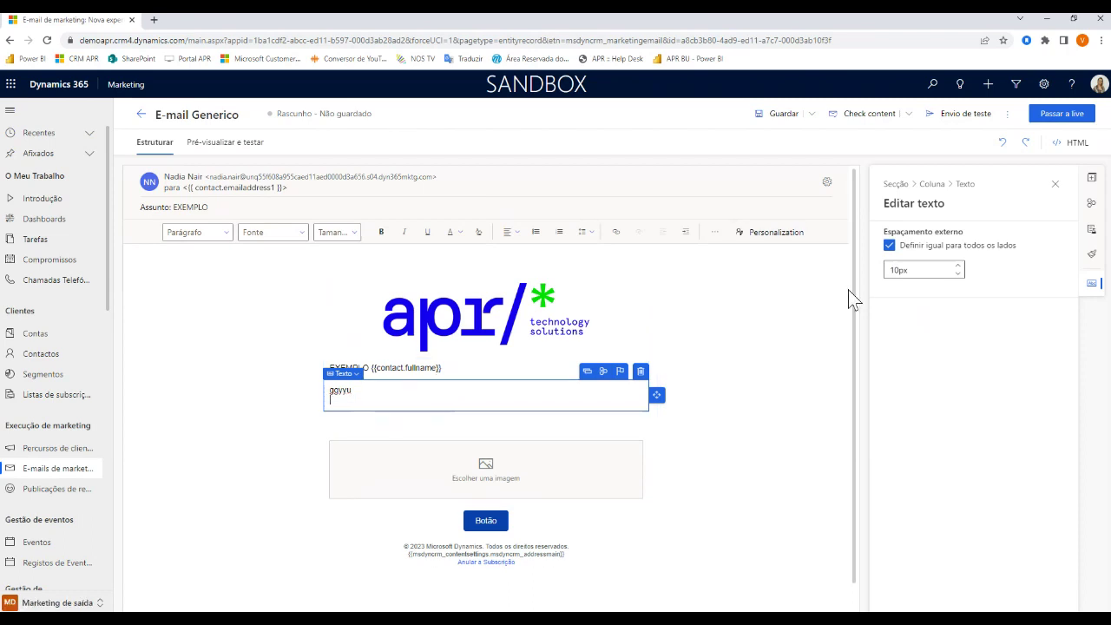
{"action": "left_click", "coordinate": [751, 445]}
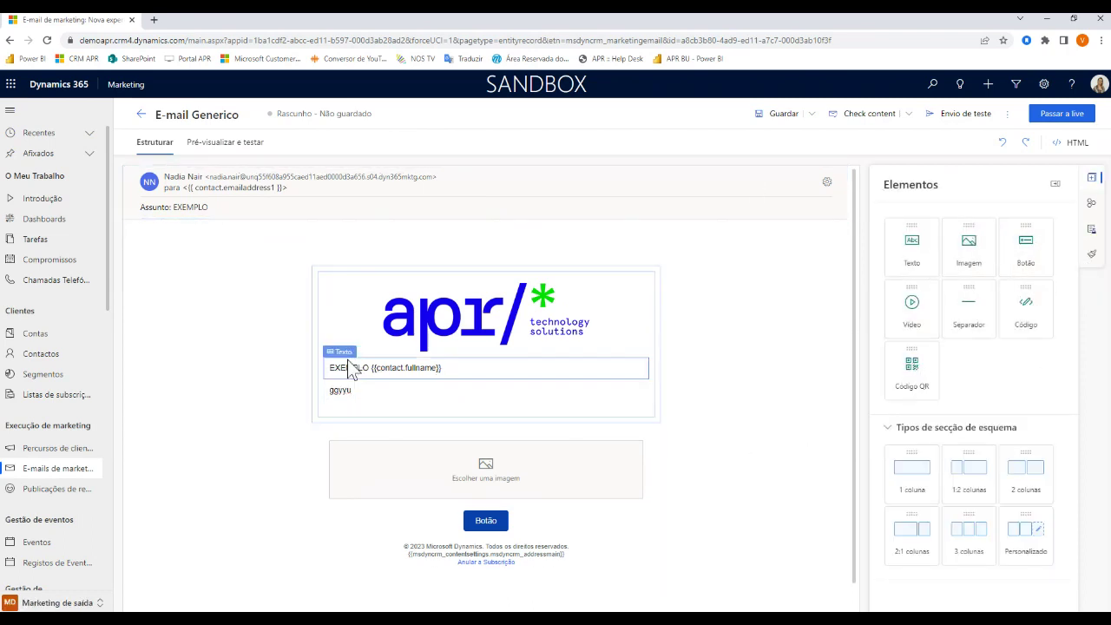
Delete the {{contact.fullname}} placeholder from the EXEMPLO text element
{"action": "left_click", "coordinate": [411, 370]}
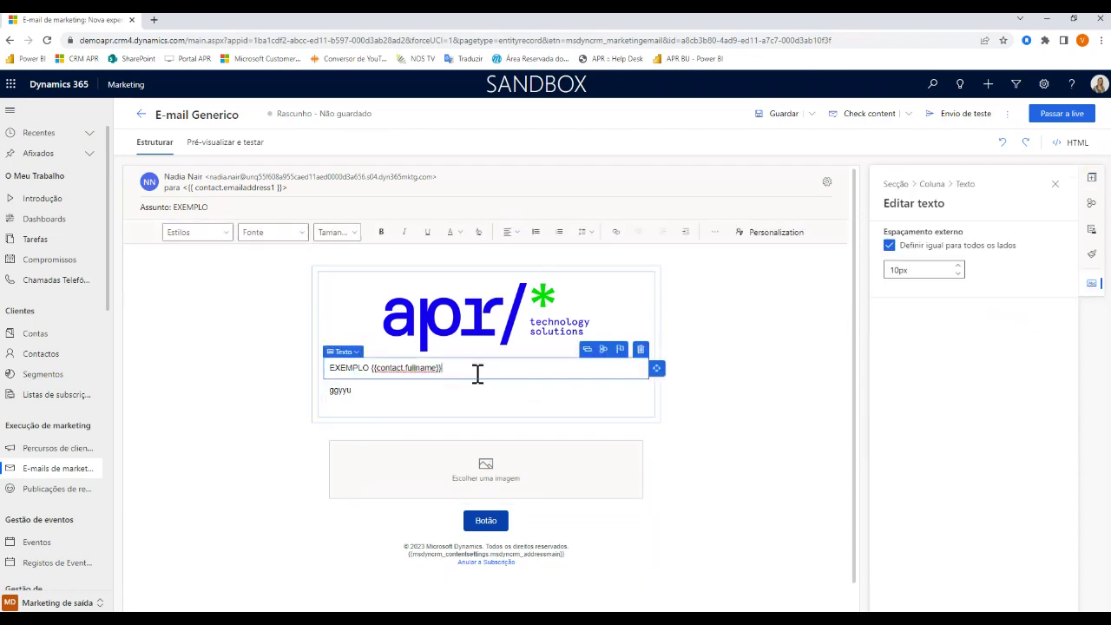
{"action": "left_click_drag", "start_coordinate": [370, 368], "coordinate": [450, 363]}
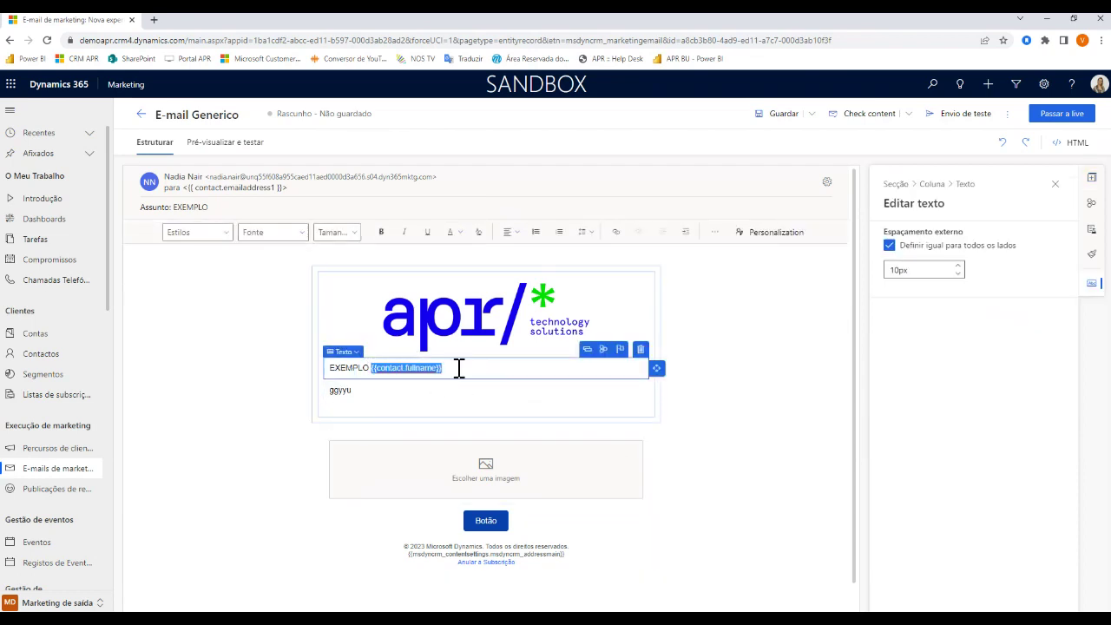
{"action": "left_click", "coordinate": [461, 370]}
{"action": "key", "text": "BackSpace"}
{"action": "key", "text": "BackSpace"}
Open the personalization assistant for the EXEMPLO line and set its dynamic content to the Contacto entity with Sem relações
{"action": "left_click", "coordinate": [756, 233]}
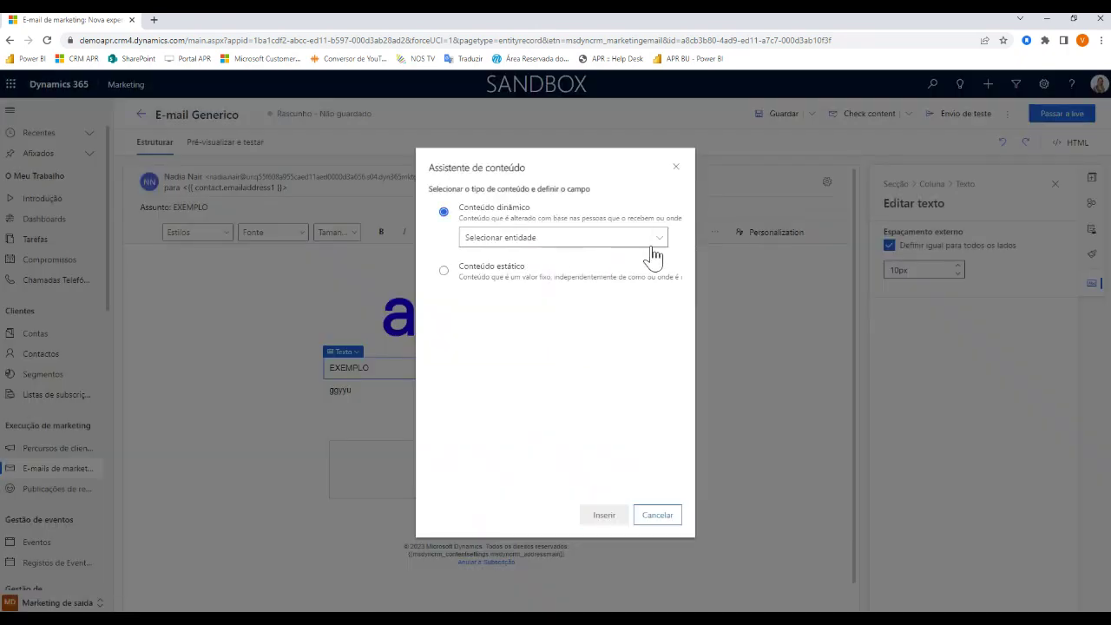
{"action": "left_click", "coordinate": [657, 237]}
{"action": "left_click", "coordinate": [582, 262]}
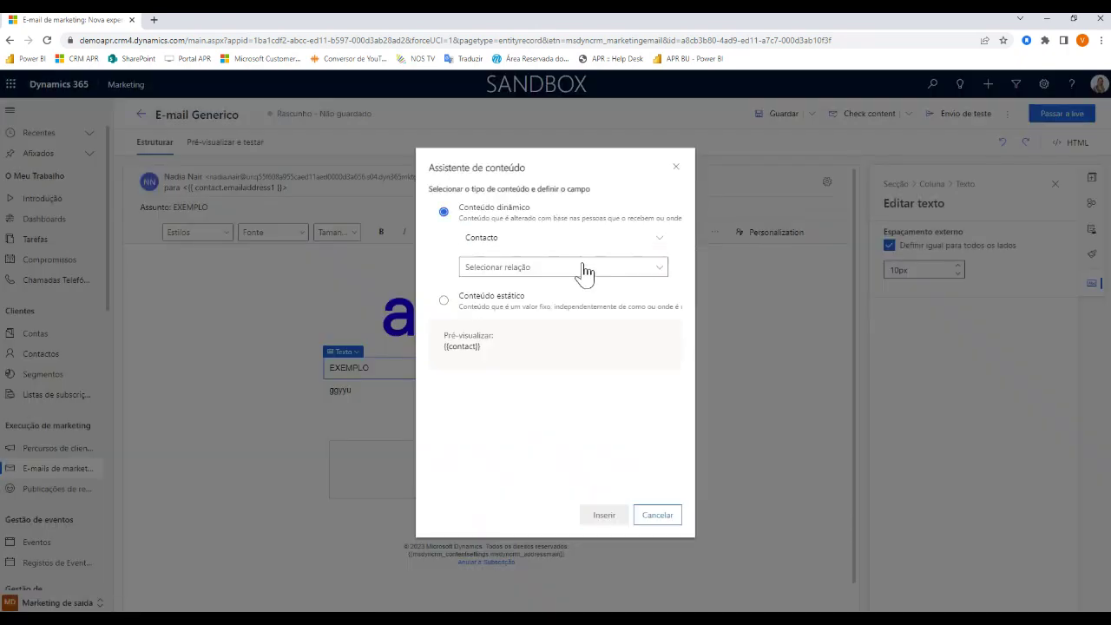
{"action": "left_click", "coordinate": [665, 275]}
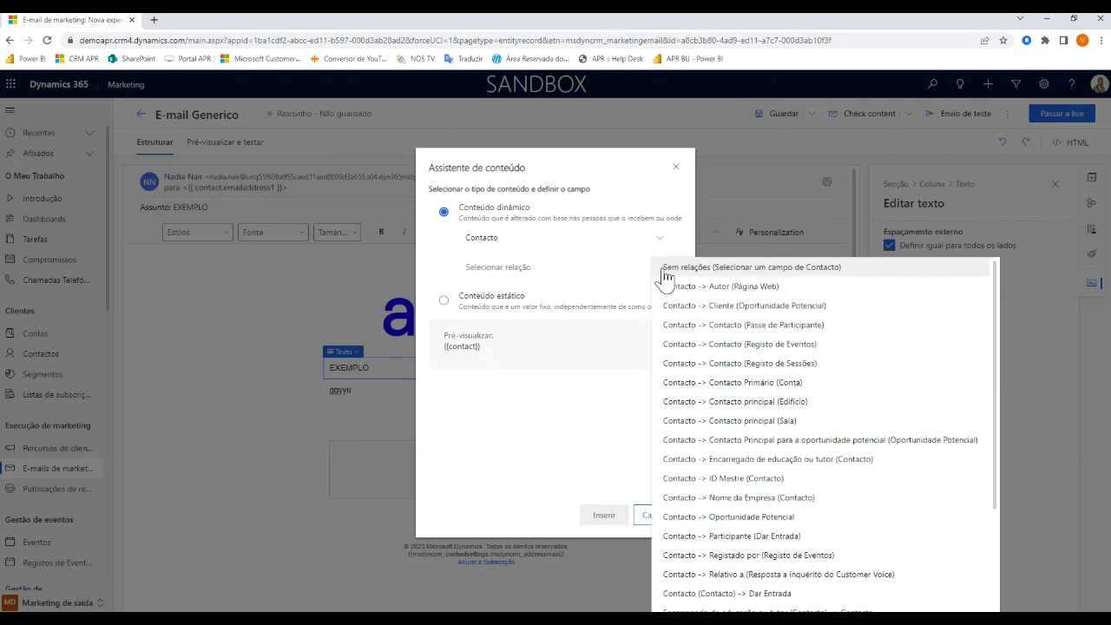
{"action": "left_click", "coordinate": [665, 271]}
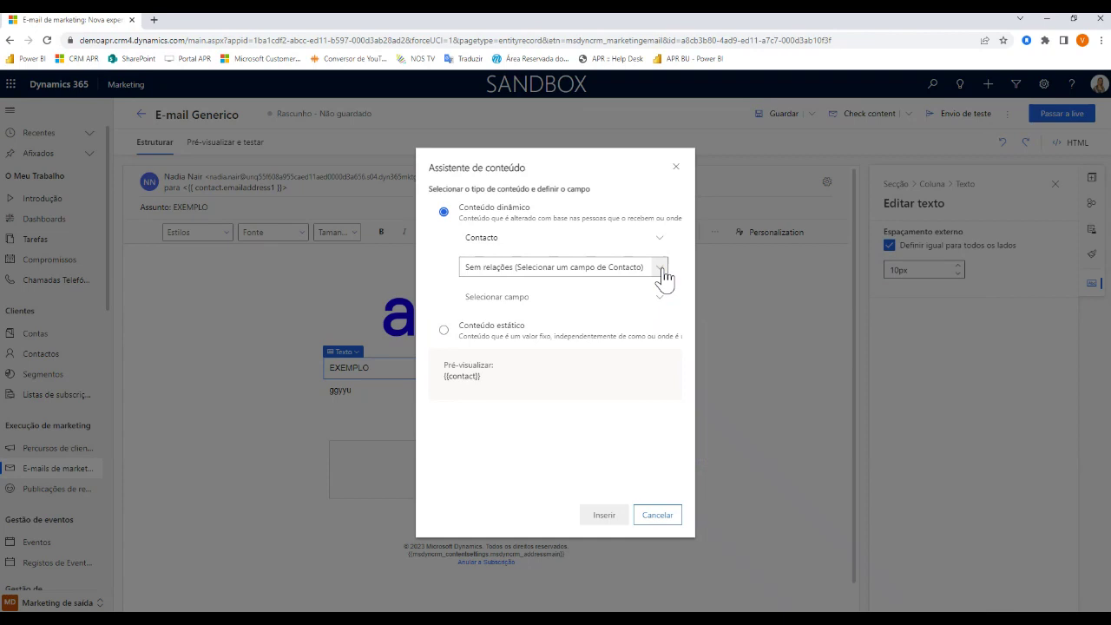
Choose the Nome Completo field, insert it as dynamic content after EXEMPLO, and deselect the text element
{"action": "left_click", "coordinate": [552, 297]}
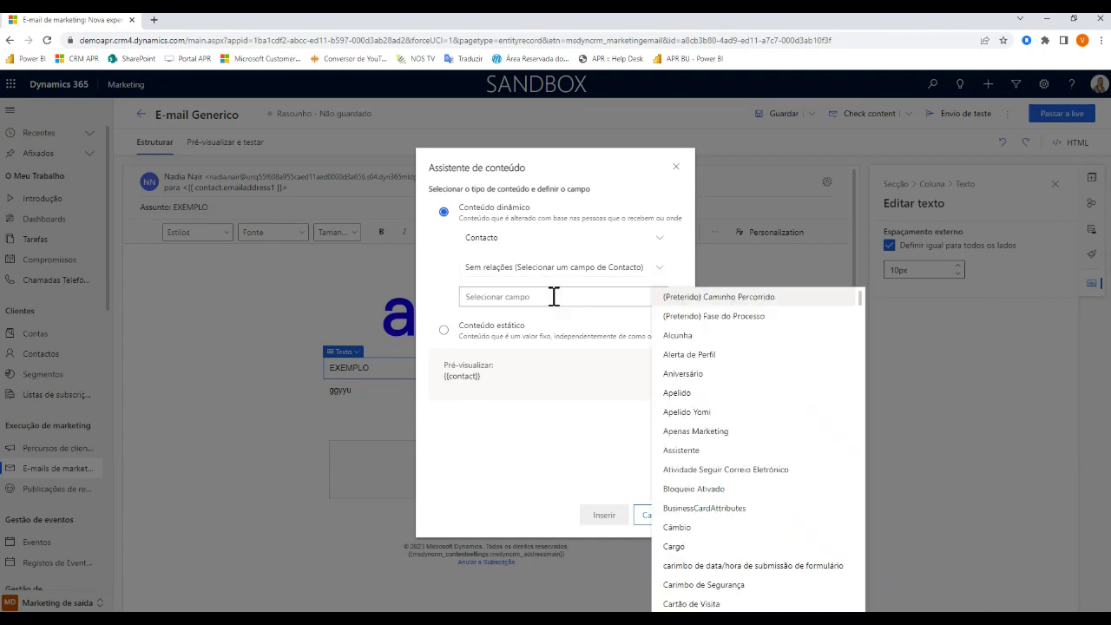
{"action": "scroll", "coordinate": [764, 442], "scroll_direction": "down", "scroll_amount": 10}
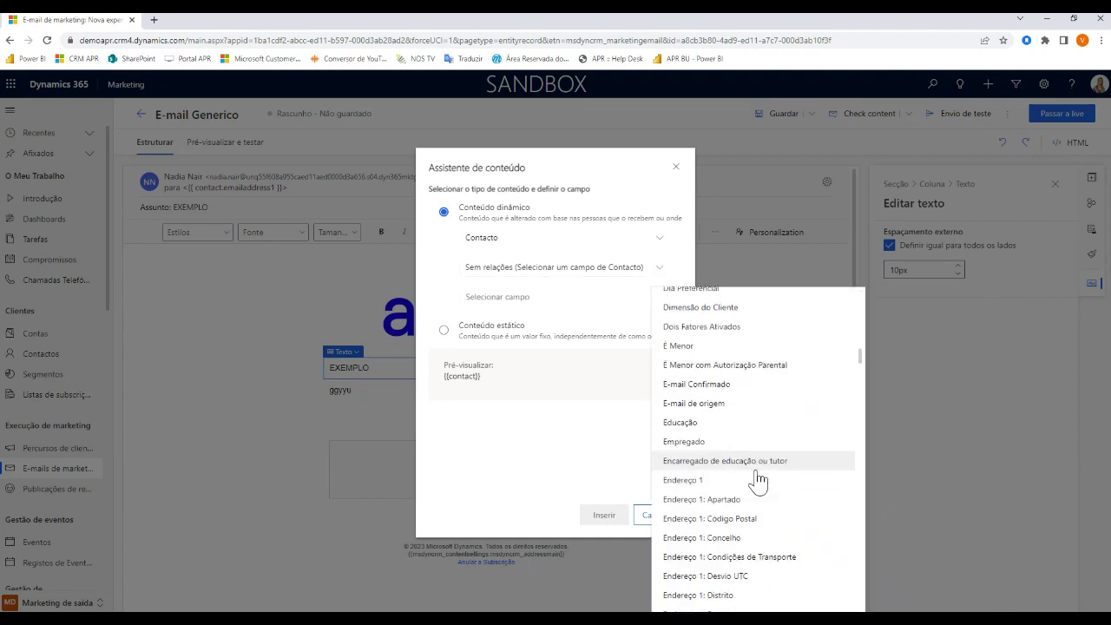
{"action": "scroll", "coordinate": [740, 491], "scroll_direction": "down", "scroll_amount": 15}
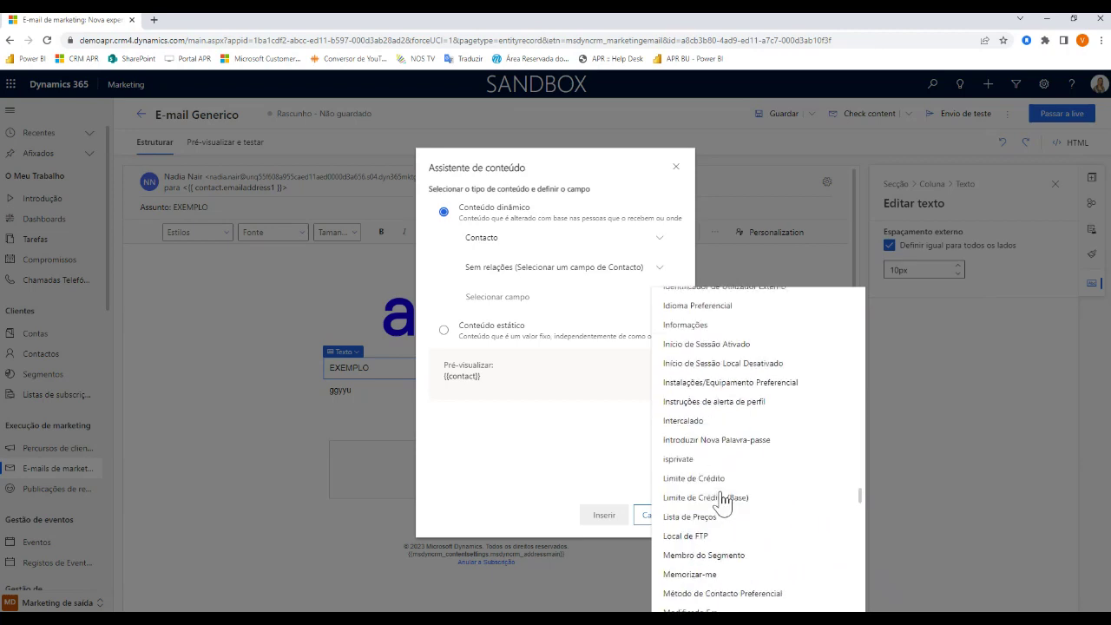
{"action": "scroll", "coordinate": [723, 501], "scroll_direction": "down", "scroll_amount": 3}
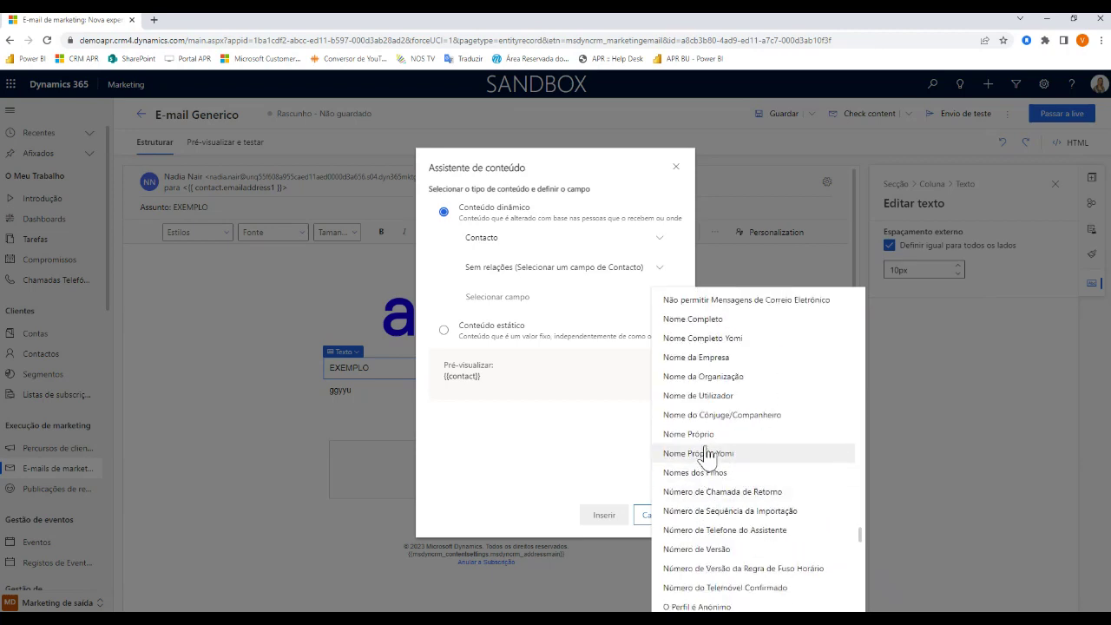
{"action": "scroll", "coordinate": [732, 374], "scroll_direction": "up", "scroll_amount": 1}
{"action": "left_click", "coordinate": [731, 383]}
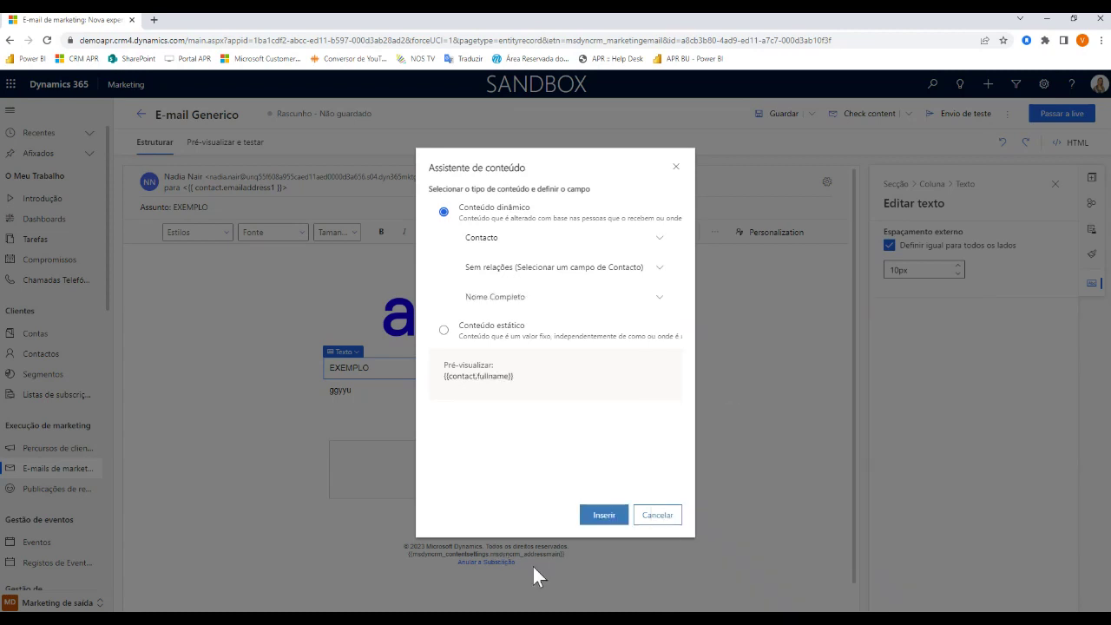
{"action": "left_click", "coordinate": [605, 516]}
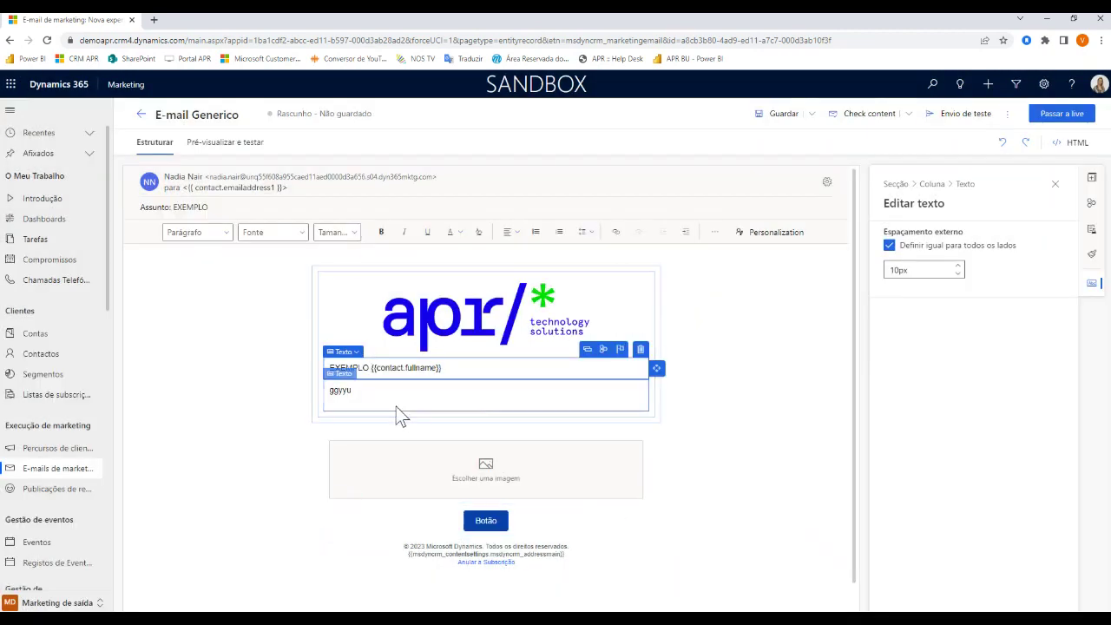
{"action": "left_click_drag", "start_coordinate": [452, 368], "coordinate": [370, 367]}
{"action": "left_click", "coordinate": [523, 382]}
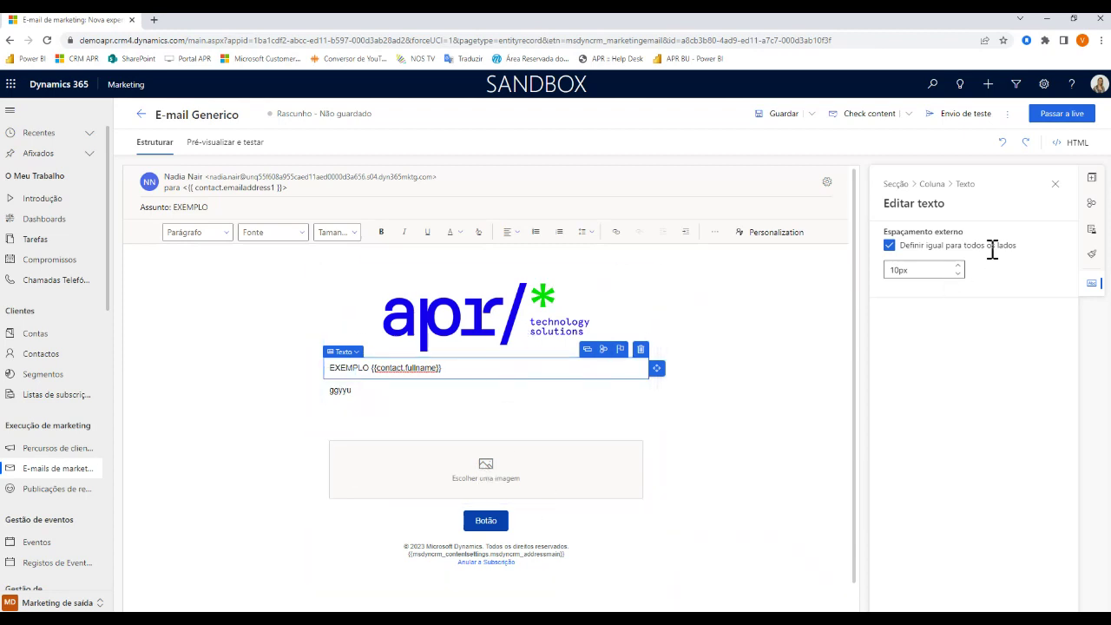
{"action": "left_click", "coordinate": [748, 372]}
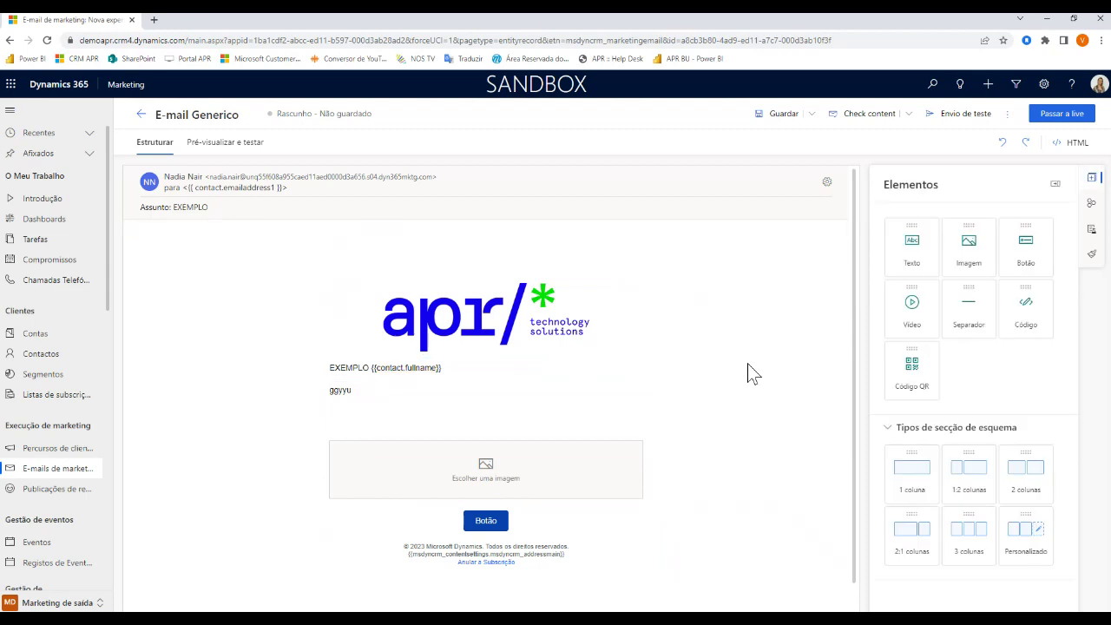
Examine the e-mail's HTML source code from start to end and close it
{"action": "left_click", "coordinate": [1074, 143]}
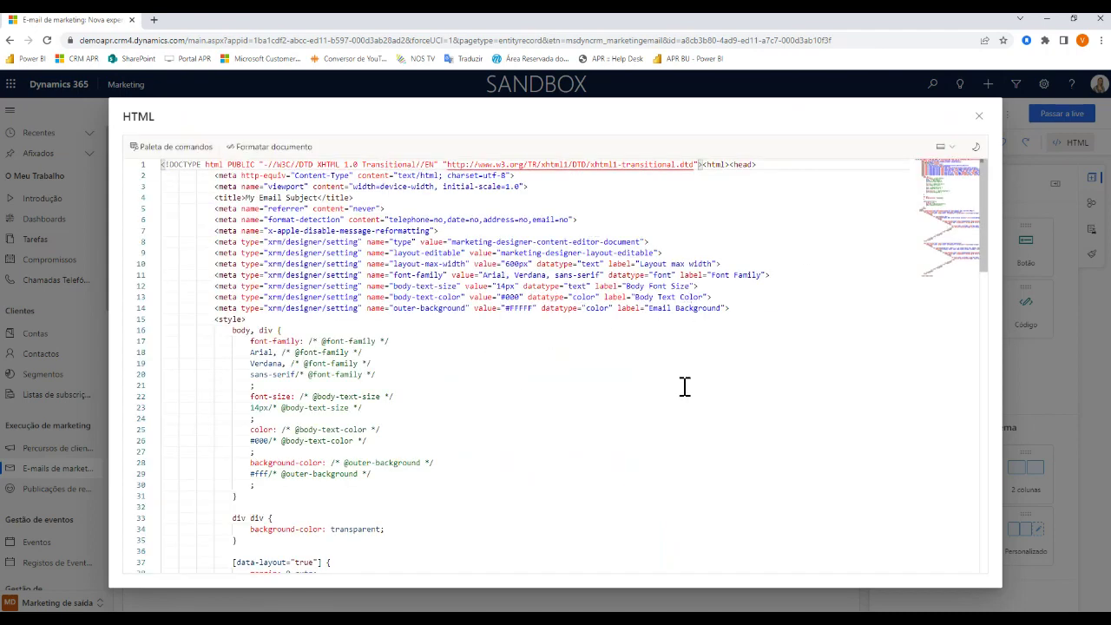
{"action": "scroll", "coordinate": [602, 389], "scroll_direction": "down", "scroll_amount": 8}
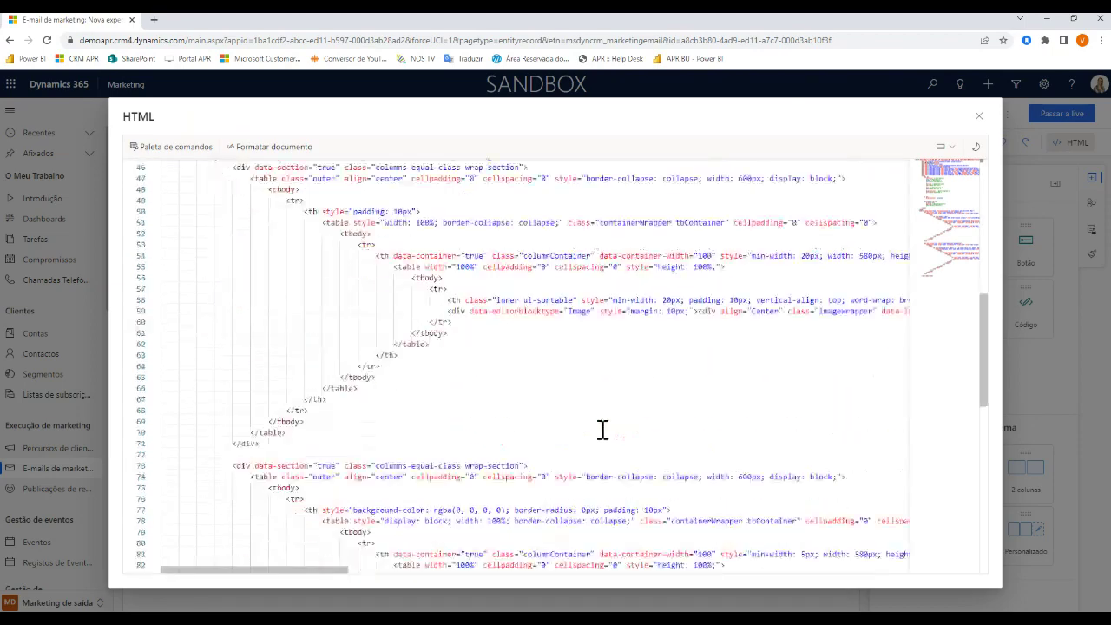
{"action": "scroll", "coordinate": [617, 432], "scroll_direction": "down", "scroll_amount": 4}
{"action": "scroll", "coordinate": [599, 407], "scroll_direction": "up", "scroll_amount": 12}
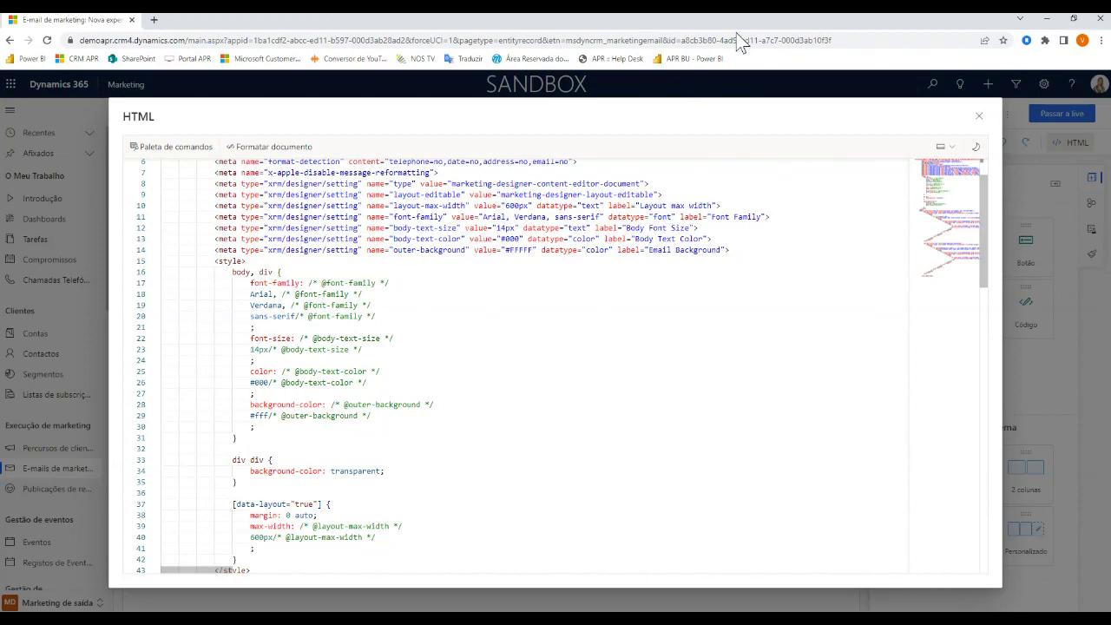
{"action": "left_click", "coordinate": [979, 116]}
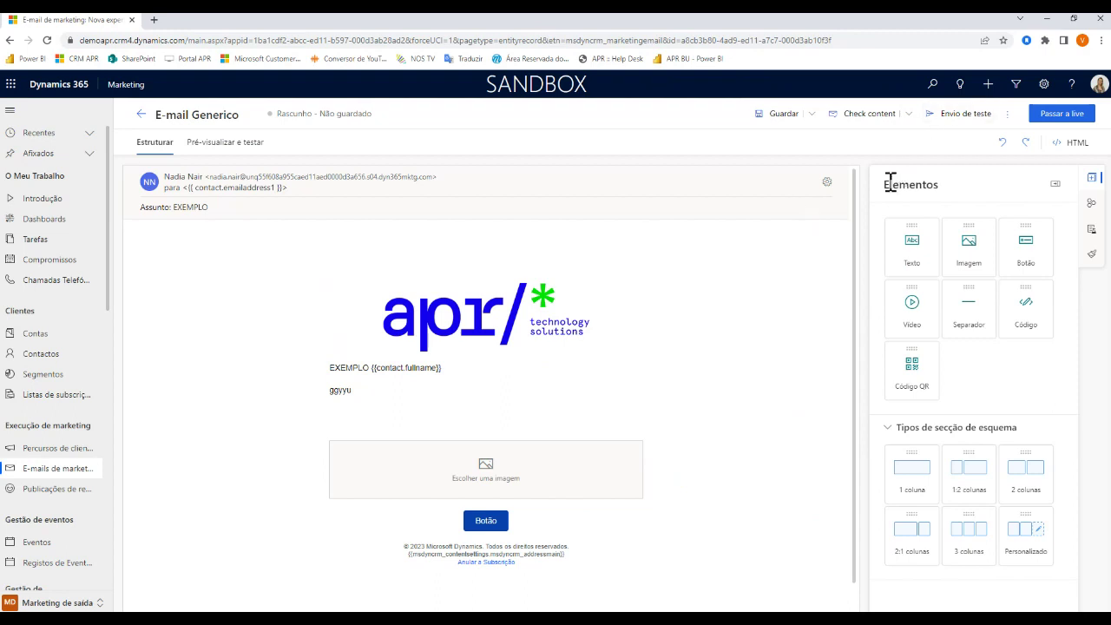
Review the e-mail header's sending settings and the e-mail settings, including the available Tipo de e-mail options
{"action": "left_click", "coordinate": [826, 183]}
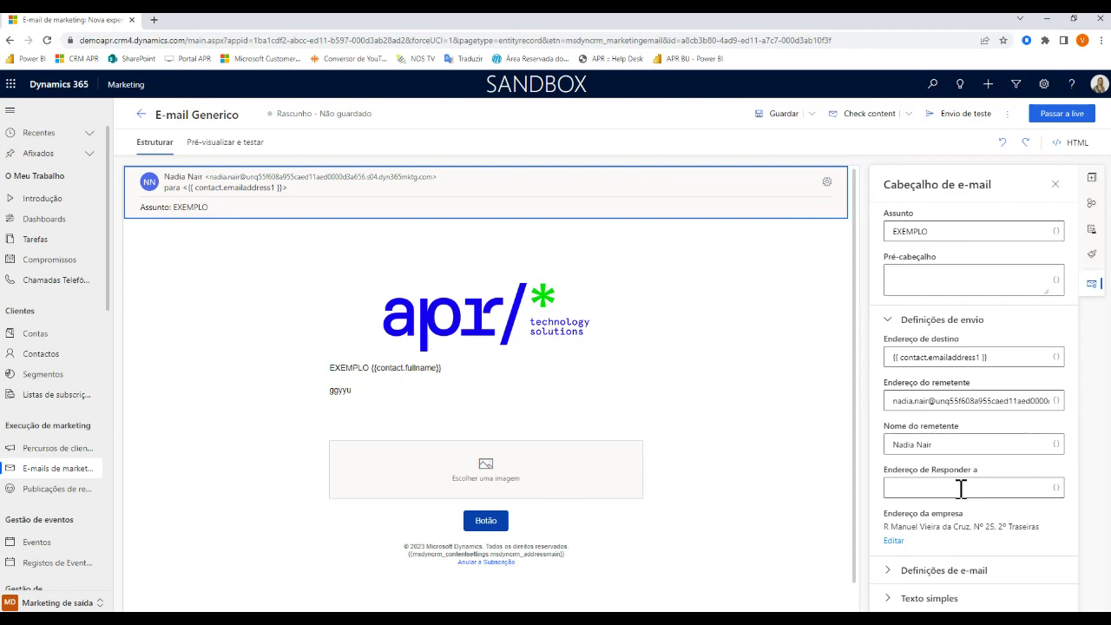
{"action": "left_click", "coordinate": [896, 573]}
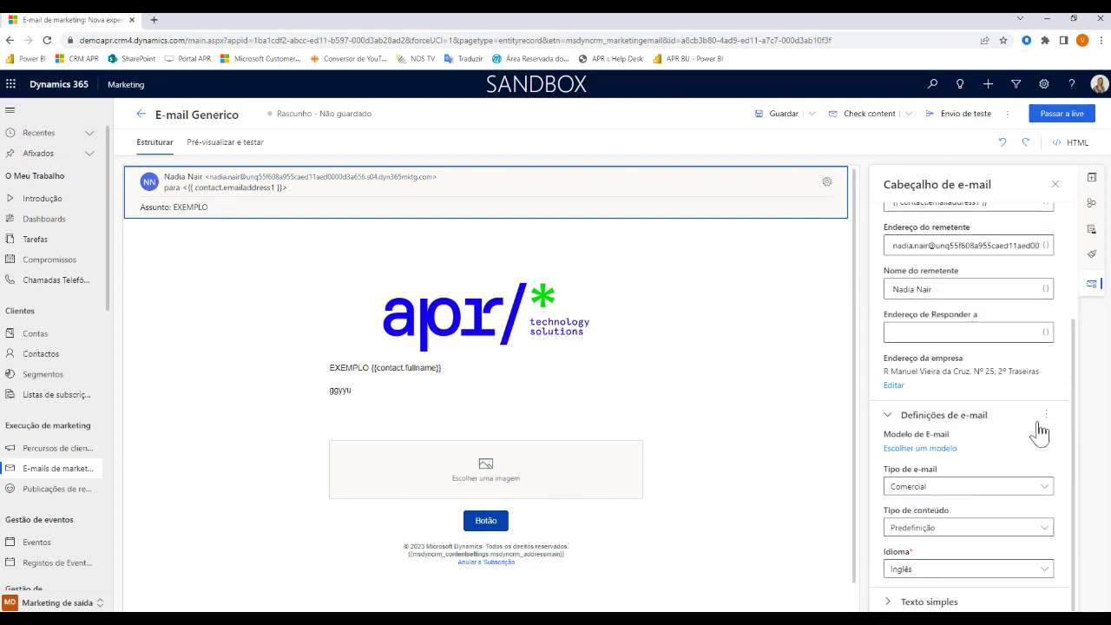
{"action": "left_click", "coordinate": [1038, 489]}
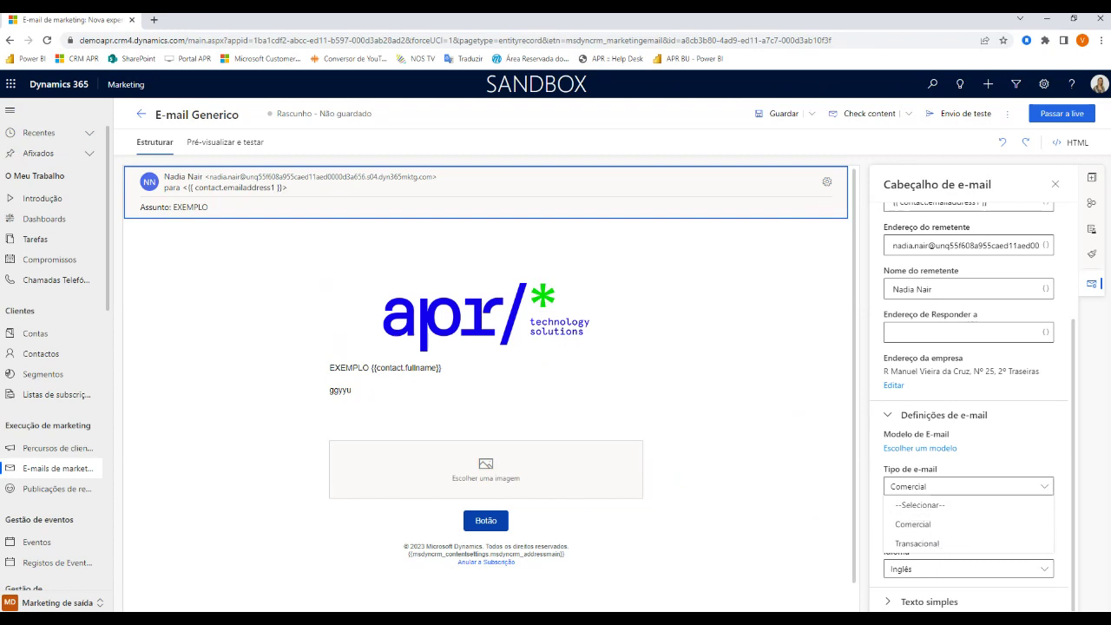
{"action": "key", "text": "alt+Tab"}
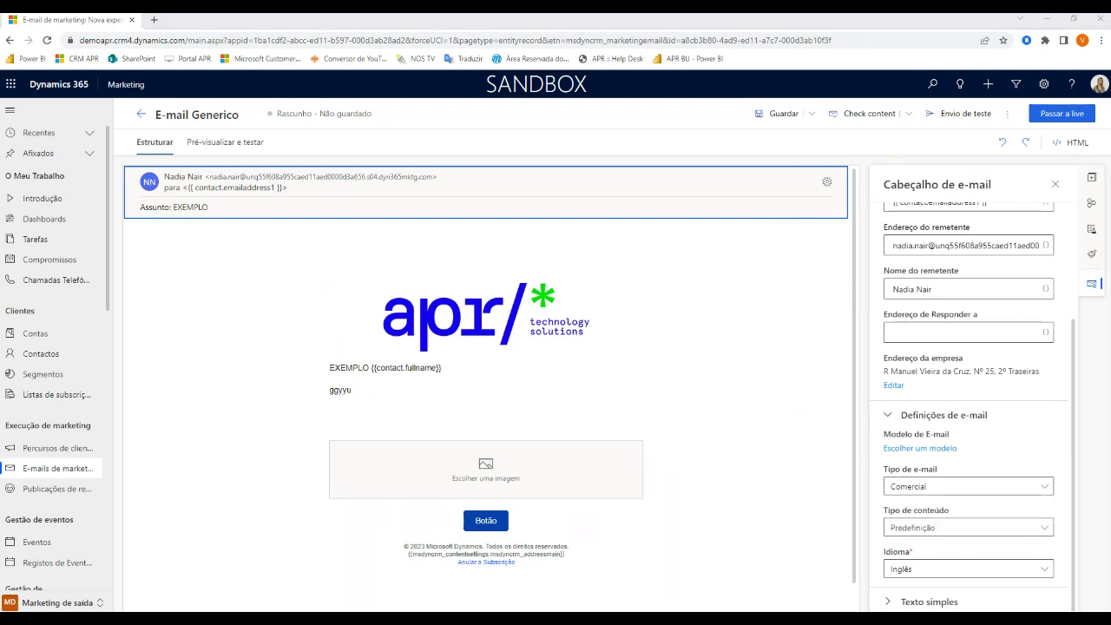
{"action": "key", "text": "alt+Tab"}
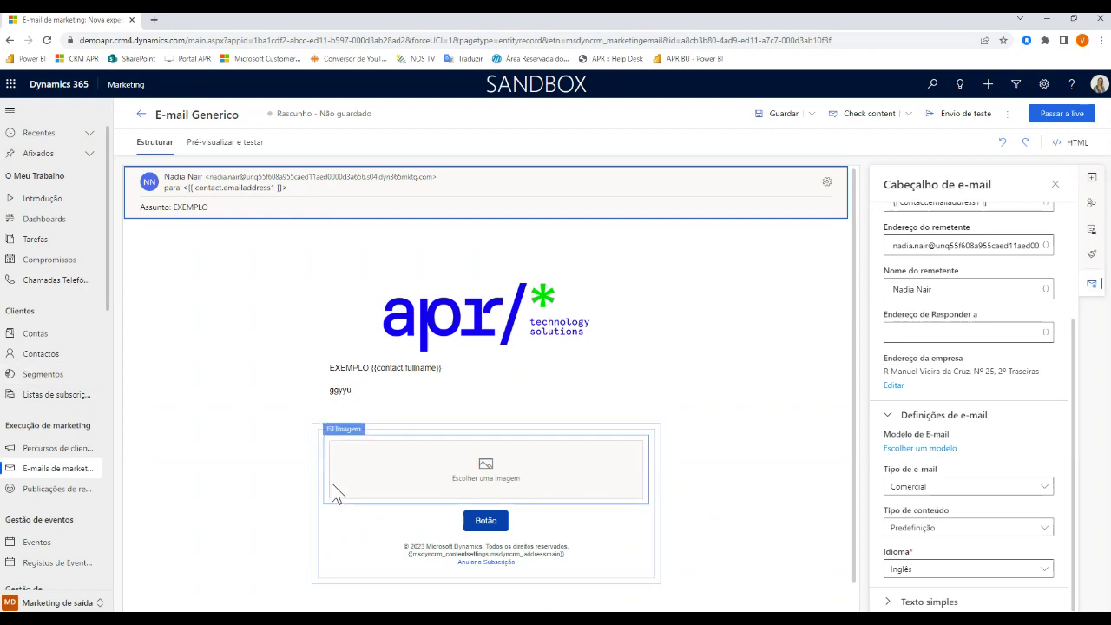
Go to the list of marketing pages, view the design of Default Marketing Page, and return to the list
{"action": "scroll", "coordinate": [193, 373], "scroll_direction": "down", "scroll_amount": 1}
{"action": "scroll", "coordinate": [42, 421], "scroll_direction": "down", "scroll_amount": 4}
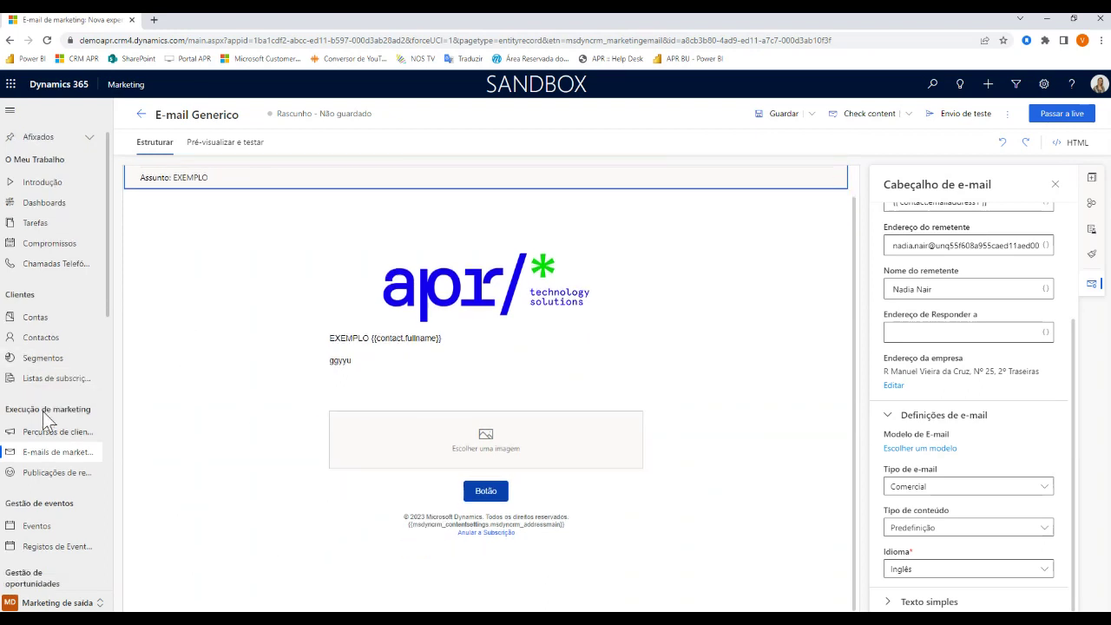
{"action": "scroll", "coordinate": [42, 421], "scroll_direction": "down", "scroll_amount": 1}
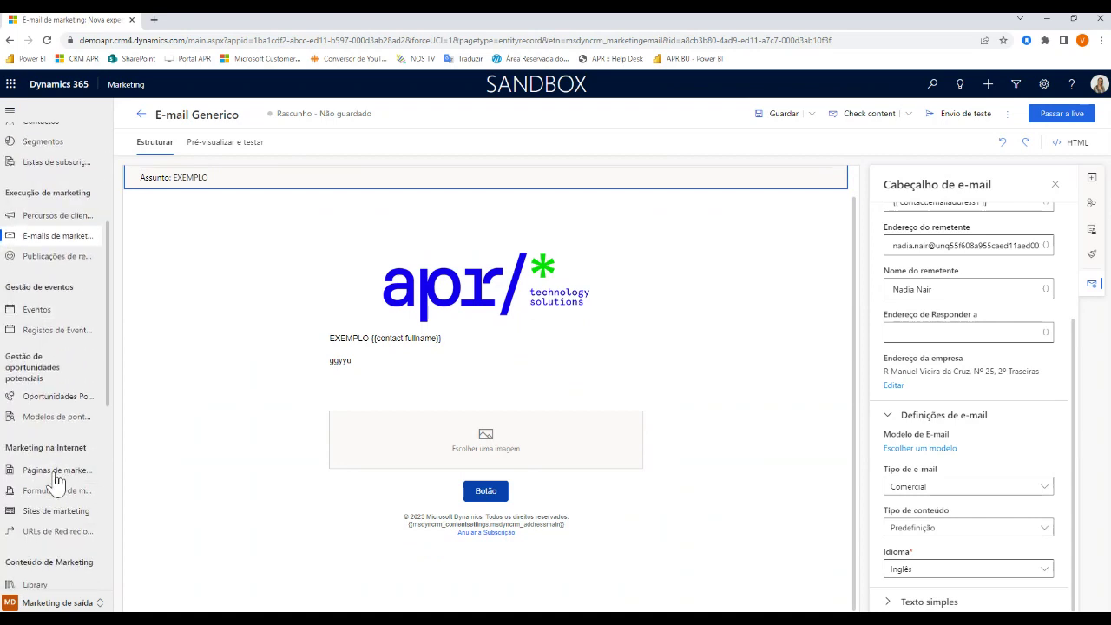
{"action": "left_click", "coordinate": [53, 469]}
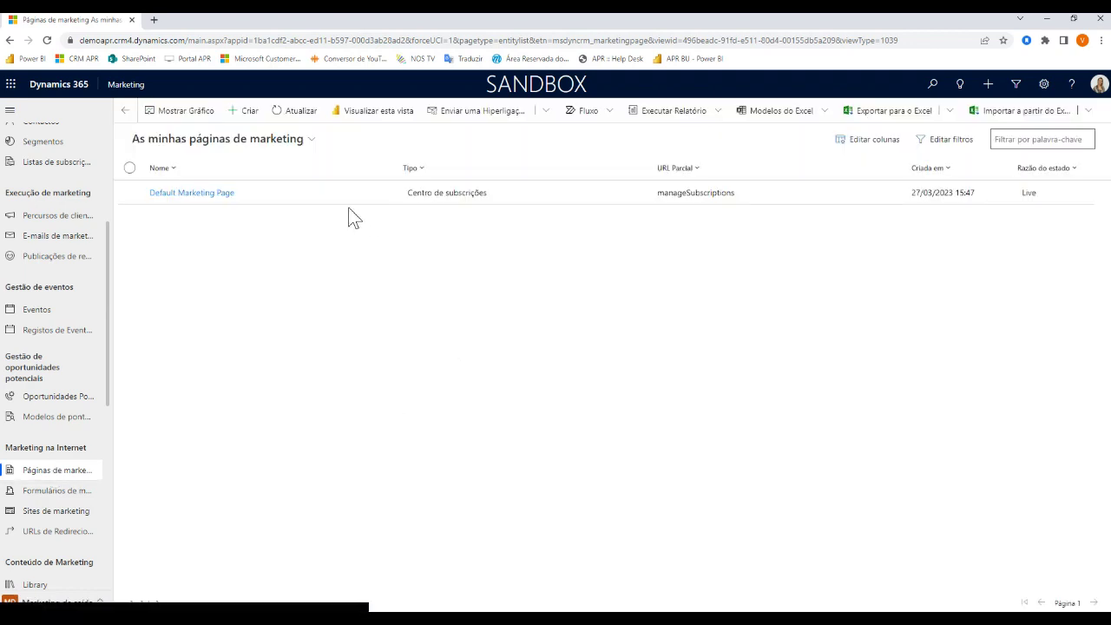
{"action": "double_click", "coordinate": [349, 199]}
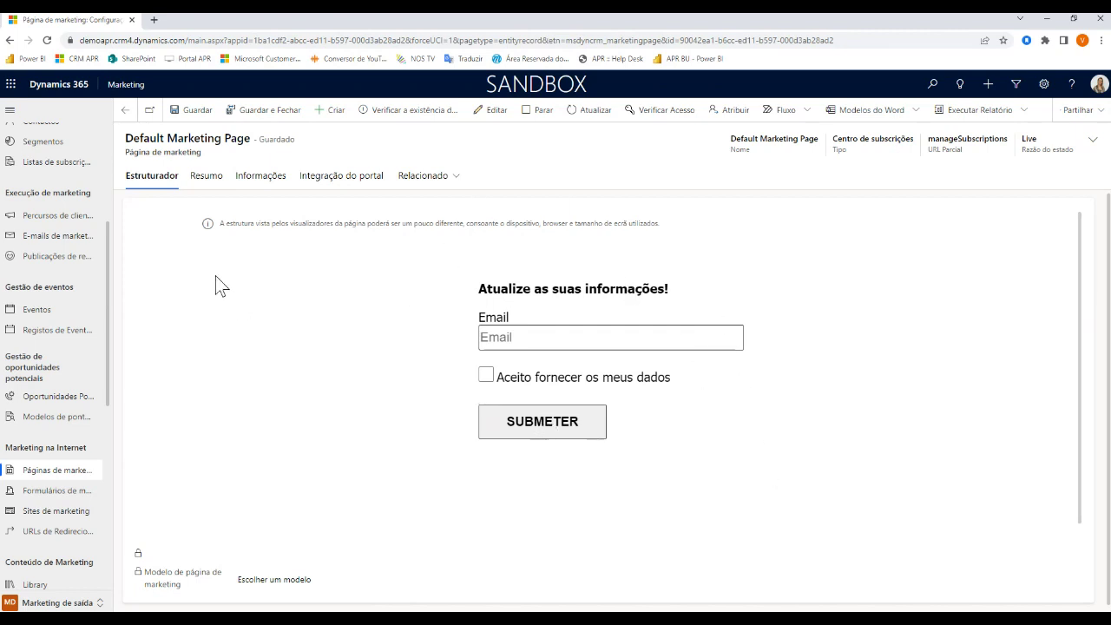
{"action": "left_click", "coordinate": [125, 113]}
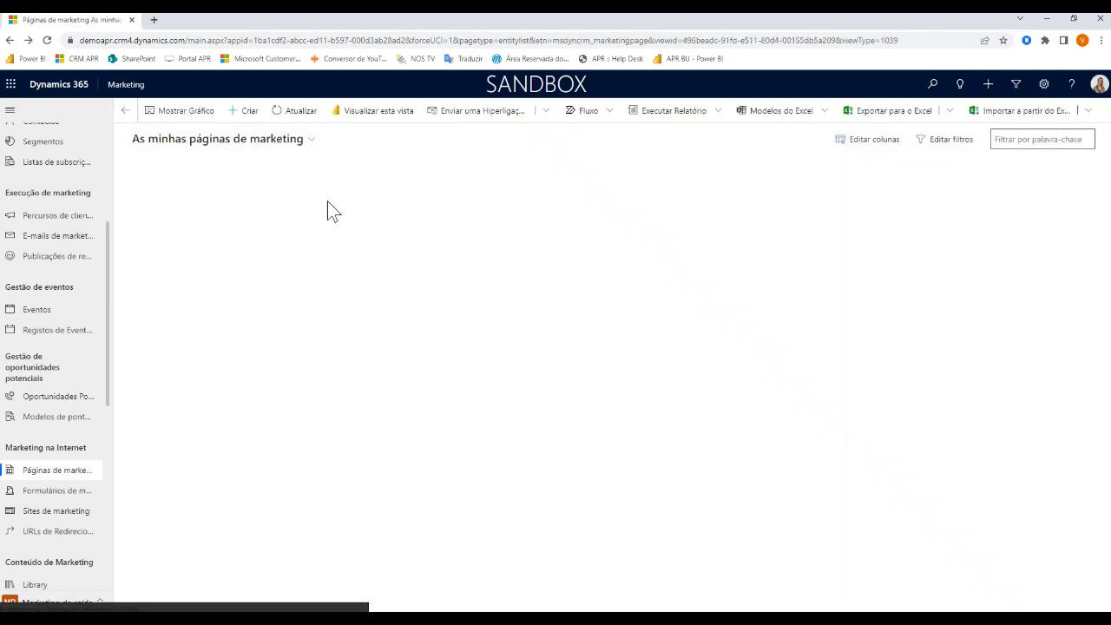
Create a new marketing page, browse the available page templates, and skip them to start from a blank page
{"action": "left_click", "coordinate": [248, 112]}
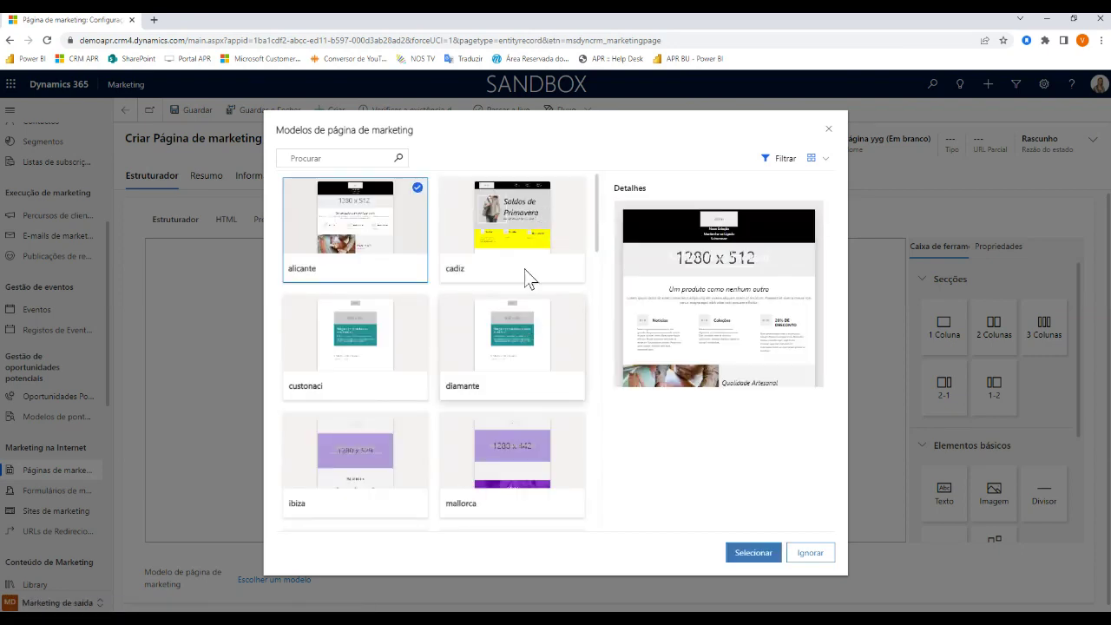
{"action": "scroll", "coordinate": [513, 338], "scroll_direction": "down", "scroll_amount": 3}
{"action": "scroll", "coordinate": [512, 343], "scroll_direction": "down", "scroll_amount": 10}
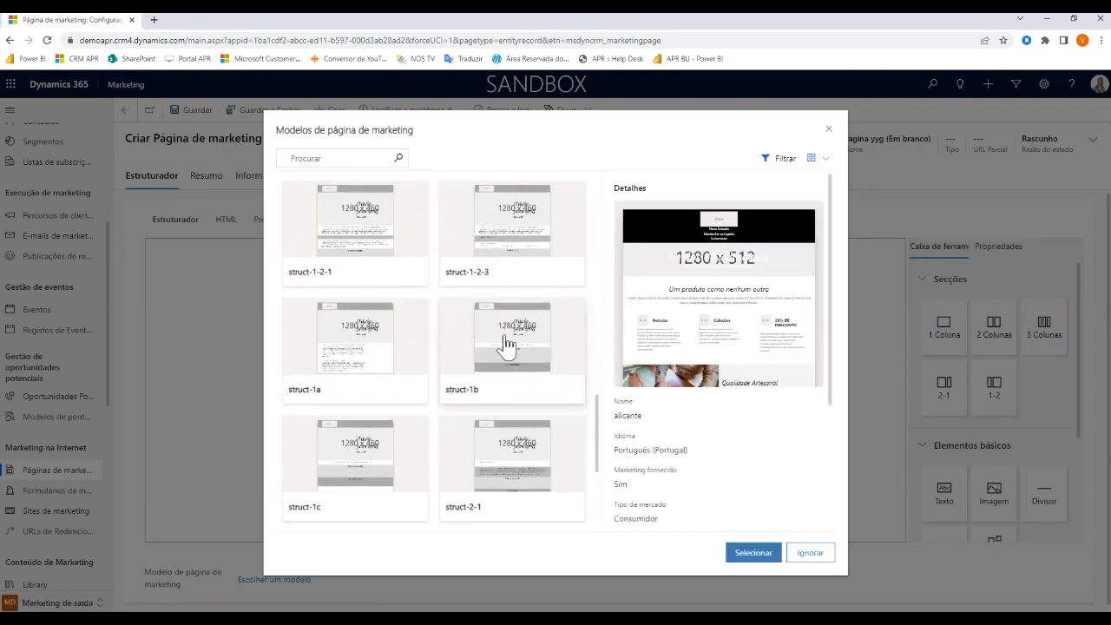
{"action": "scroll", "coordinate": [511, 356], "scroll_direction": "up", "scroll_amount": 12}
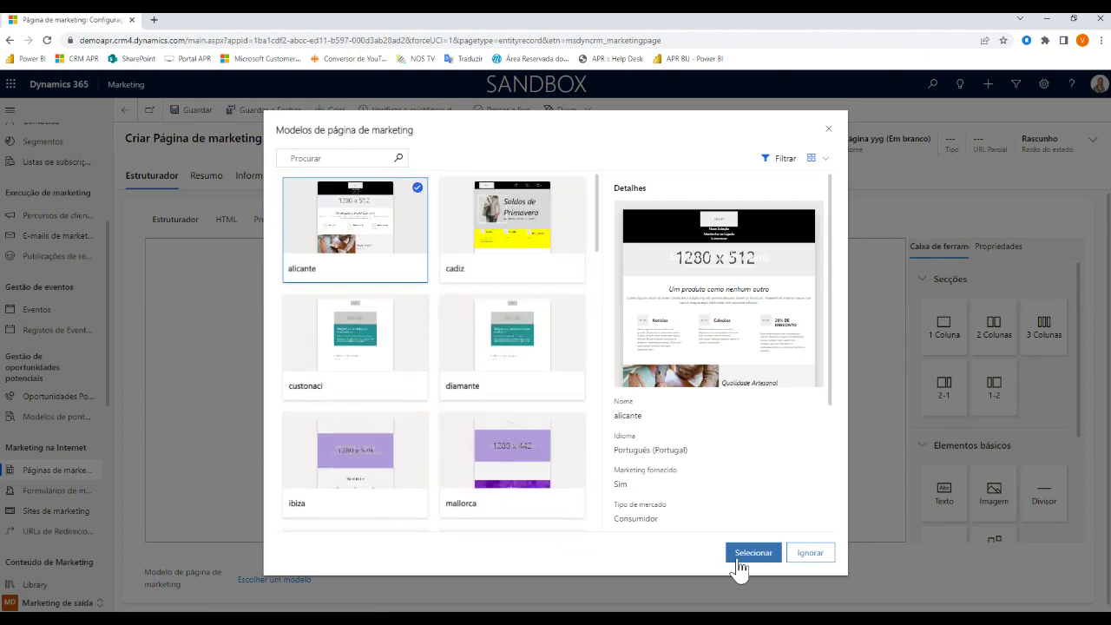
{"action": "left_click", "coordinate": [802, 561]}
{"action": "left_click", "coordinate": [808, 556]}
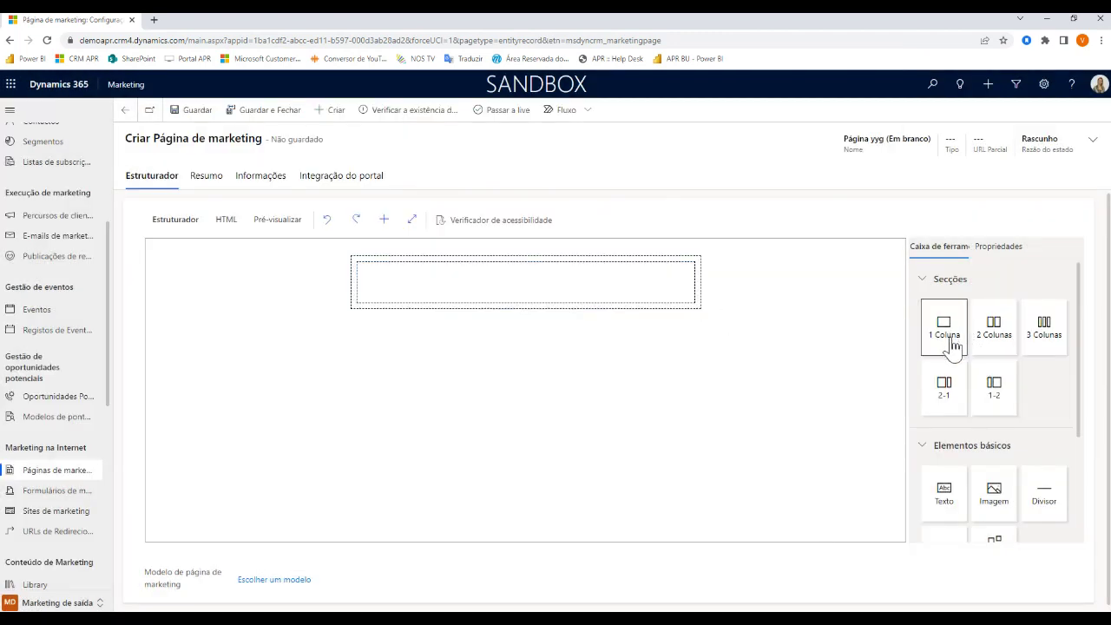
Add an Imagem element to the blank page's empty section and deselect it
{"action": "scroll", "coordinate": [957, 350], "scroll_direction": "down", "scroll_amount": 2}
{"action": "left_click_drag", "start_coordinate": [992, 385], "coordinate": [526, 302]}
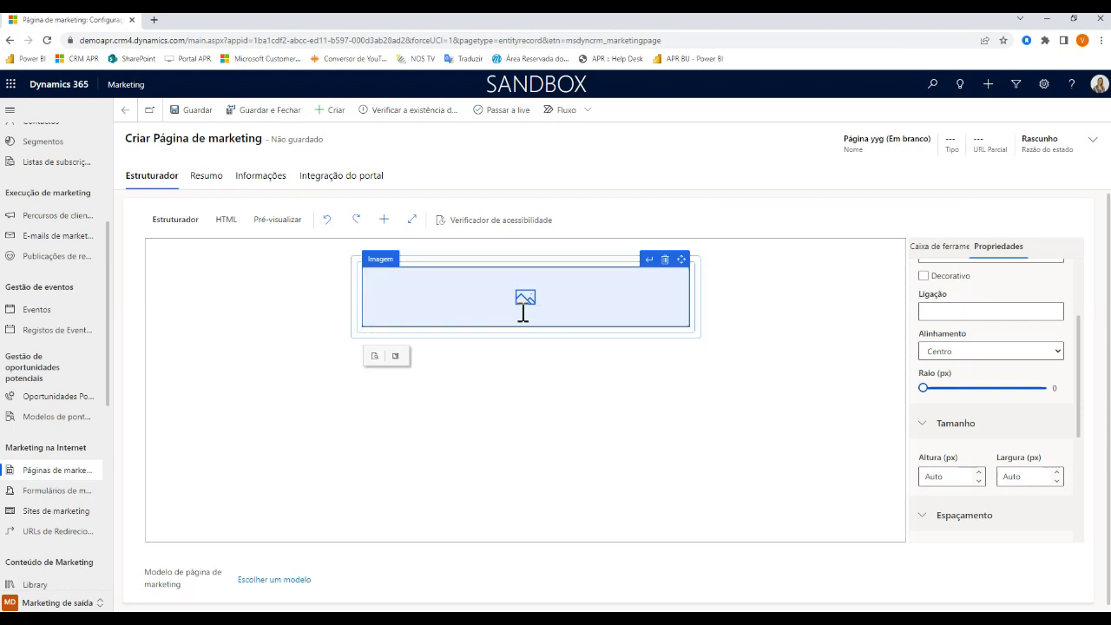
{"action": "left_click", "coordinate": [758, 417]}
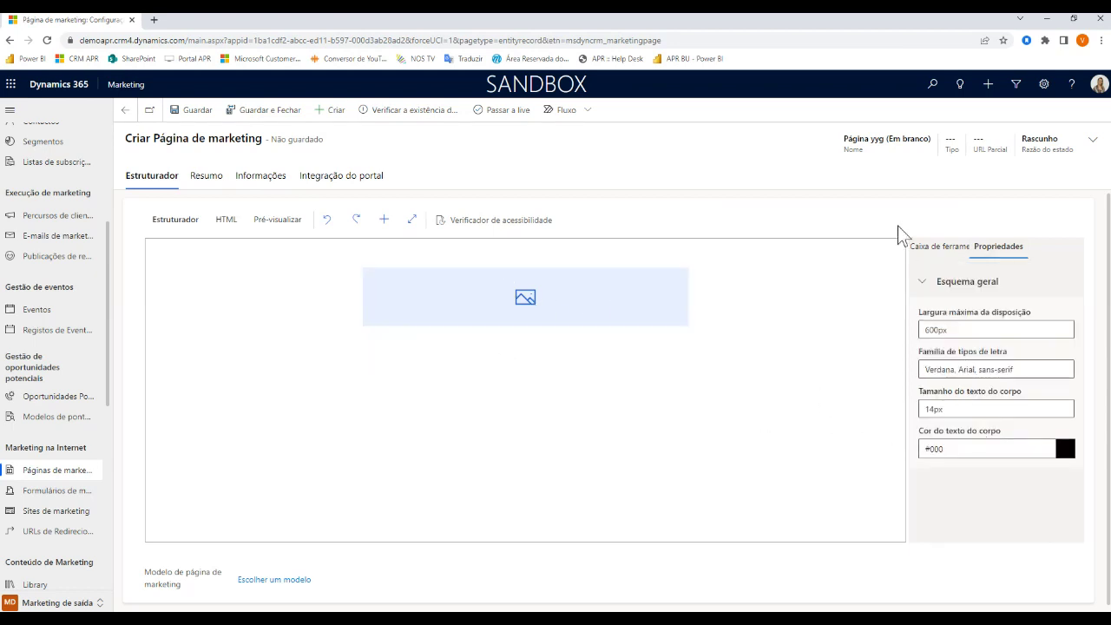
Add a Texto element and a Botão element below the image on the page, and deselect them
{"action": "left_click", "coordinate": [937, 251]}
{"action": "scroll", "coordinate": [1034, 414], "scroll_direction": "down", "scroll_amount": 2}
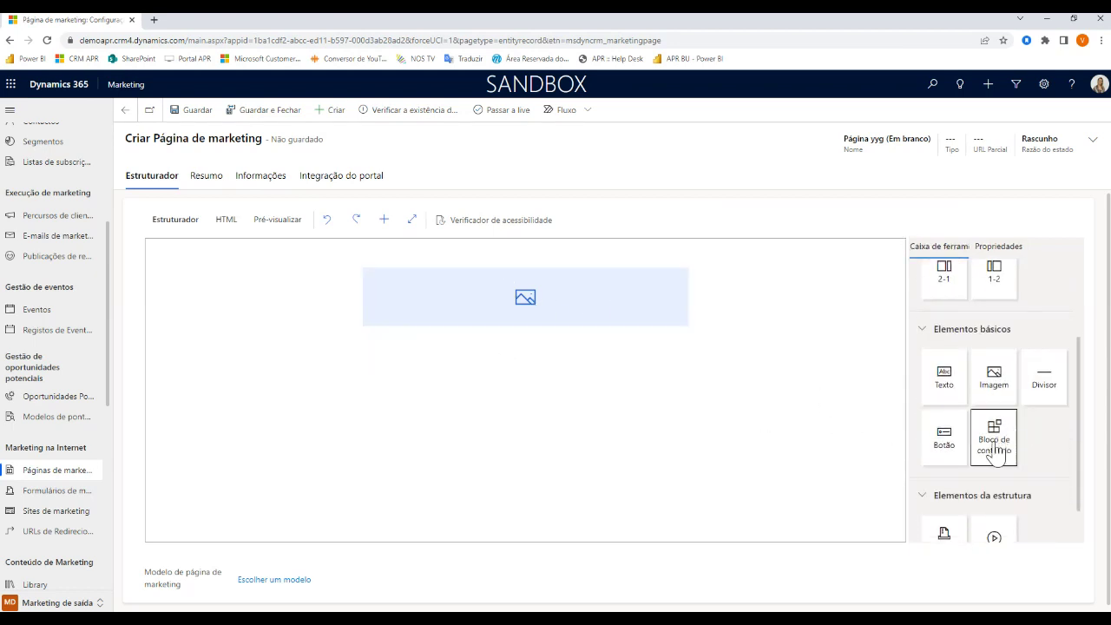
{"action": "left_click_drag", "start_coordinate": [943, 375], "coordinate": [462, 330]}
{"action": "left_click_drag", "start_coordinate": [964, 444], "coordinate": [550, 373]}
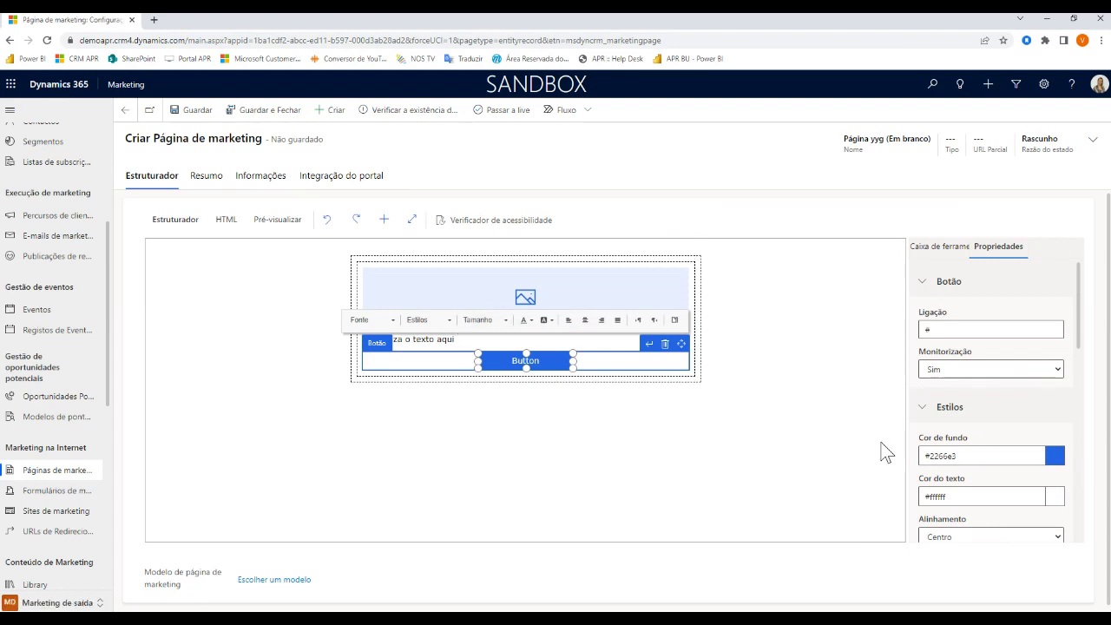
{"action": "left_click", "coordinate": [749, 466]}
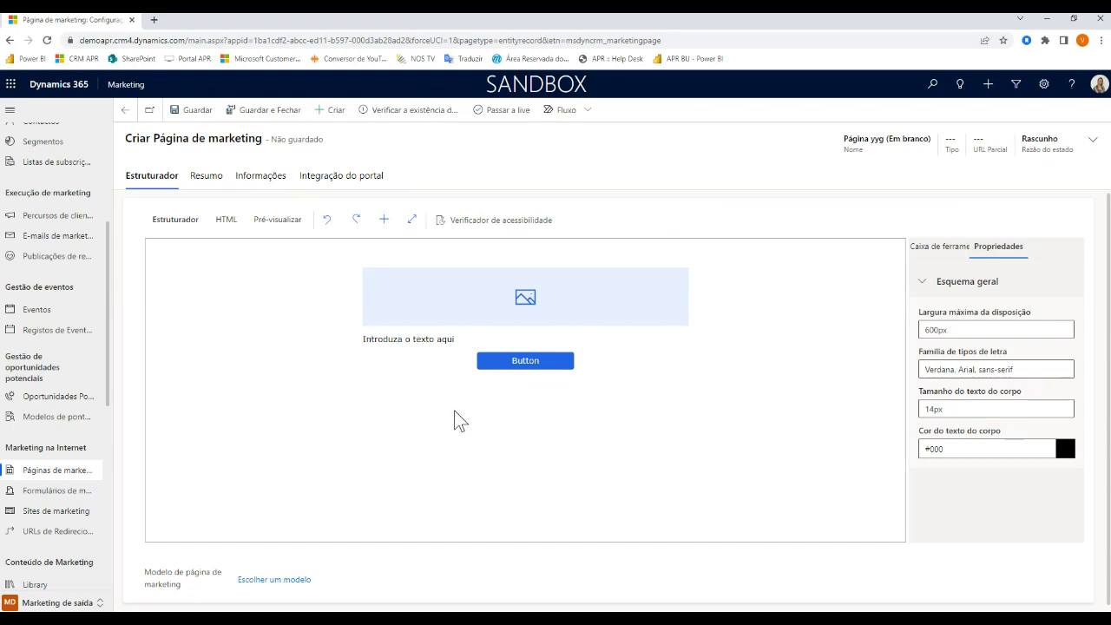
View the page's HTML code, return to the visual designer, and review the available basic and structure elements
{"action": "left_click", "coordinate": [226, 219]}
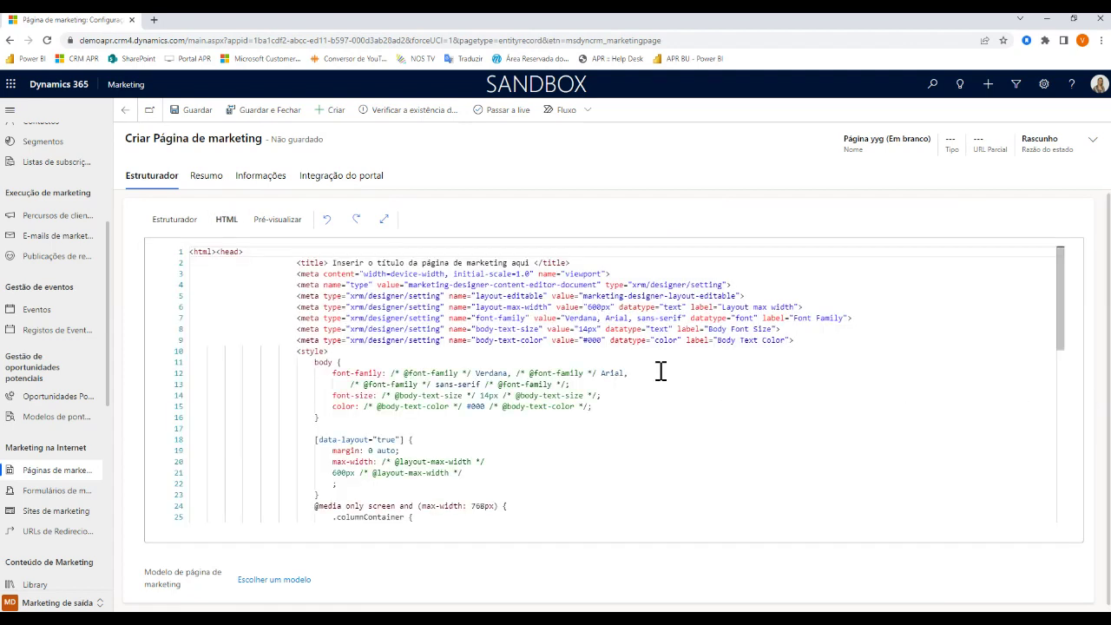
{"action": "left_click", "coordinate": [177, 222]}
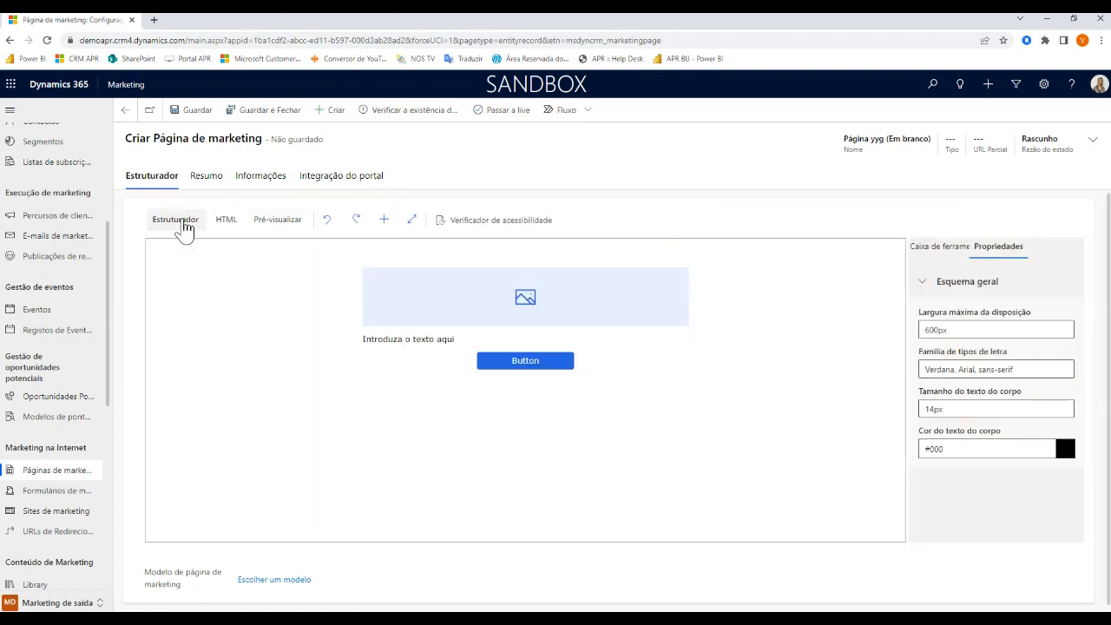
{"action": "left_click", "coordinate": [694, 376]}
{"action": "left_click", "coordinate": [840, 425]}
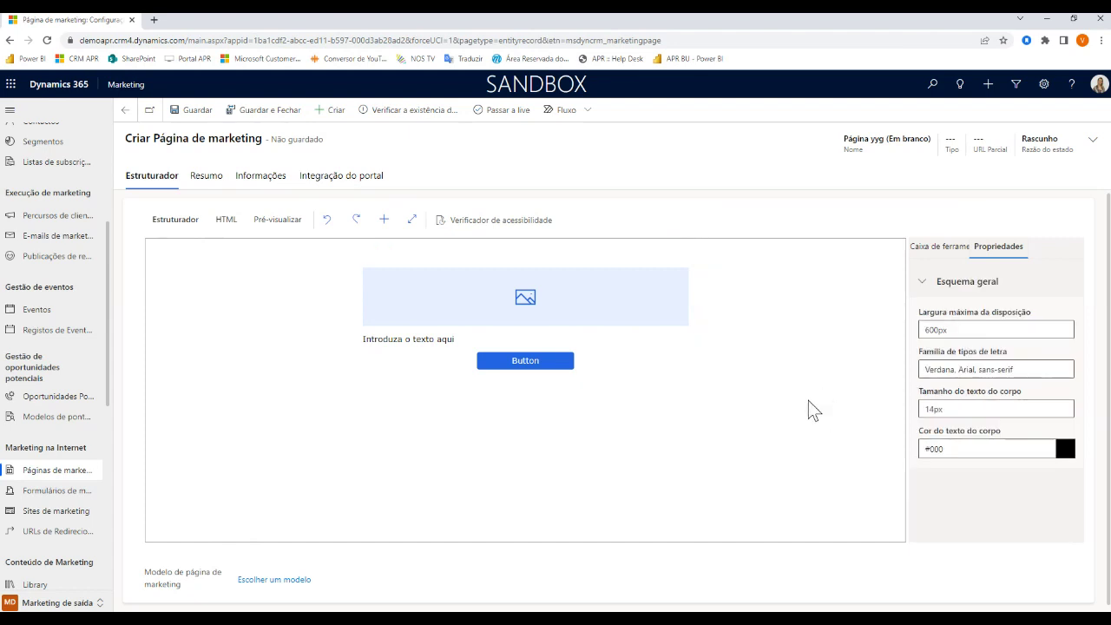
{"action": "left_click", "coordinate": [937, 247]}
{"action": "scroll", "coordinate": [1014, 416], "scroll_direction": "down", "scroll_amount": 2}
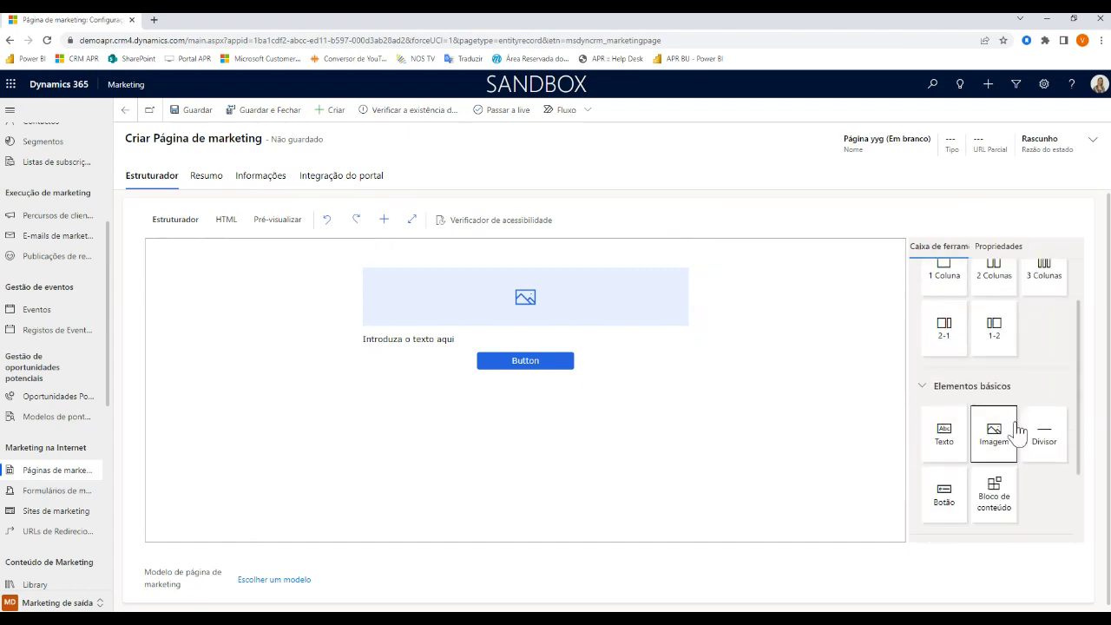
{"action": "scroll", "coordinate": [1024, 418], "scroll_direction": "down", "scroll_amount": 1}
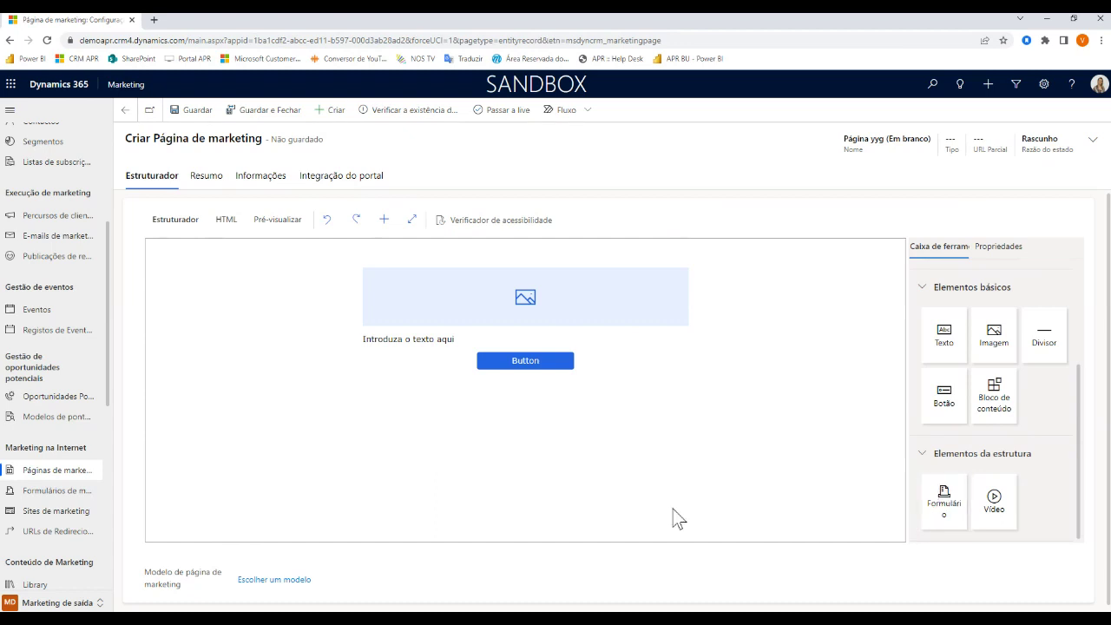
Go to the list of marketing forms, discarding the unsaved page, and view the design of Default Subscription Center form
{"action": "left_click", "coordinate": [55, 492]}
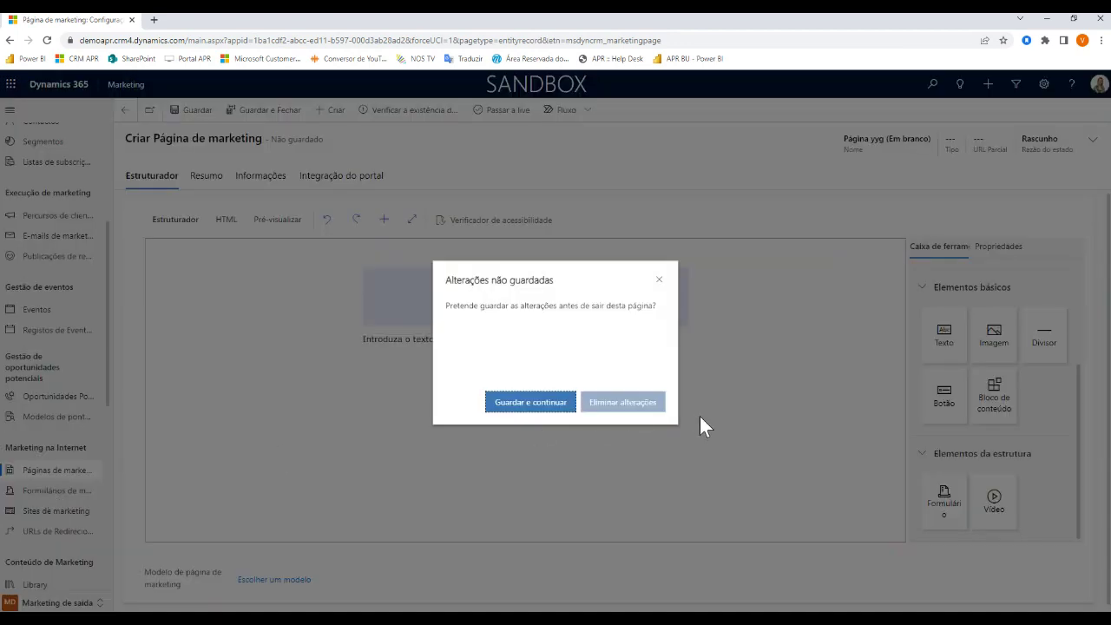
{"action": "left_click", "coordinate": [601, 406]}
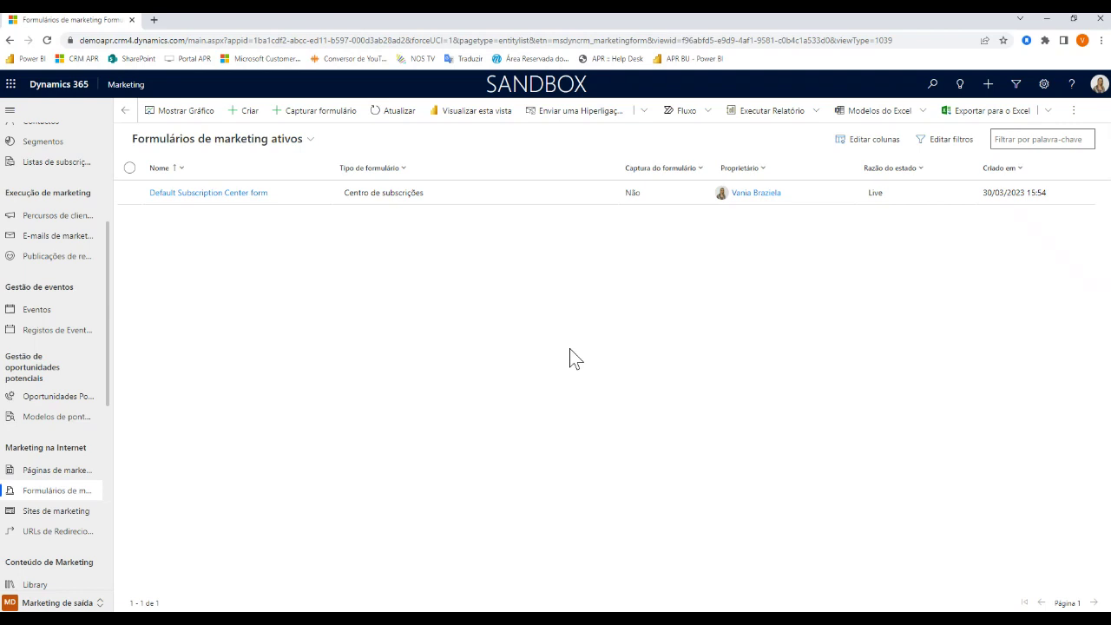
{"action": "double_click", "coordinate": [463, 193]}
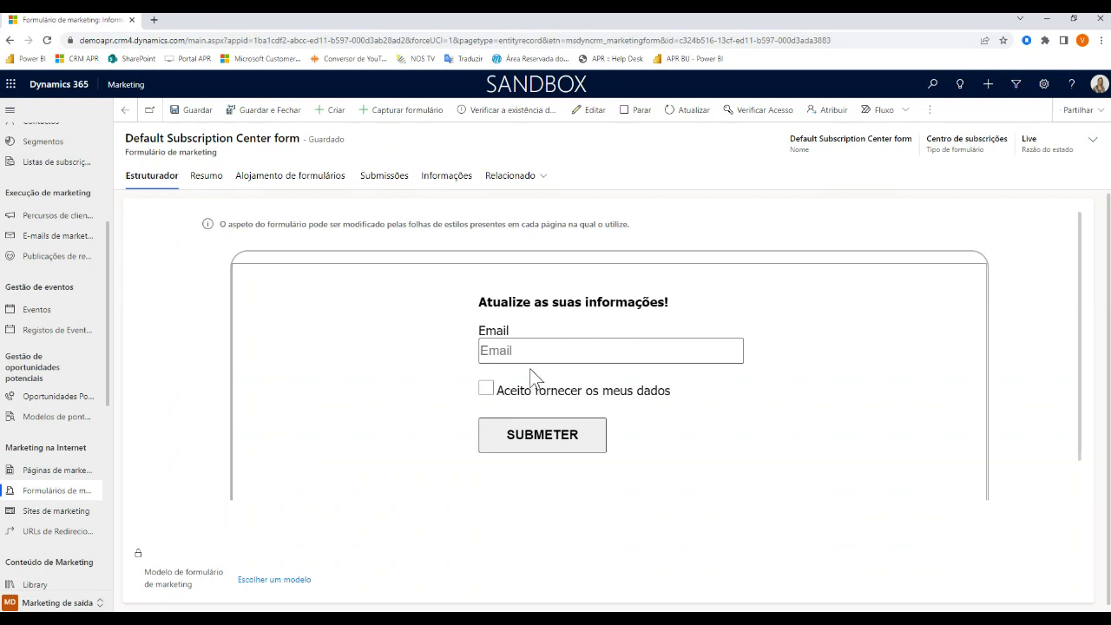
{"action": "scroll", "coordinate": [555, 399], "scroll_direction": "down", "scroll_amount": 1}
{"action": "scroll", "coordinate": [538, 437], "scroll_direction": "up", "scroll_amount": 1}
Open the LinkedIn Lead Gen synchronization status and examine its user profiles, associated accounts, campaigns and forms
{"action": "scroll", "coordinate": [105, 351], "scroll_direction": "down", "scroll_amount": 2}
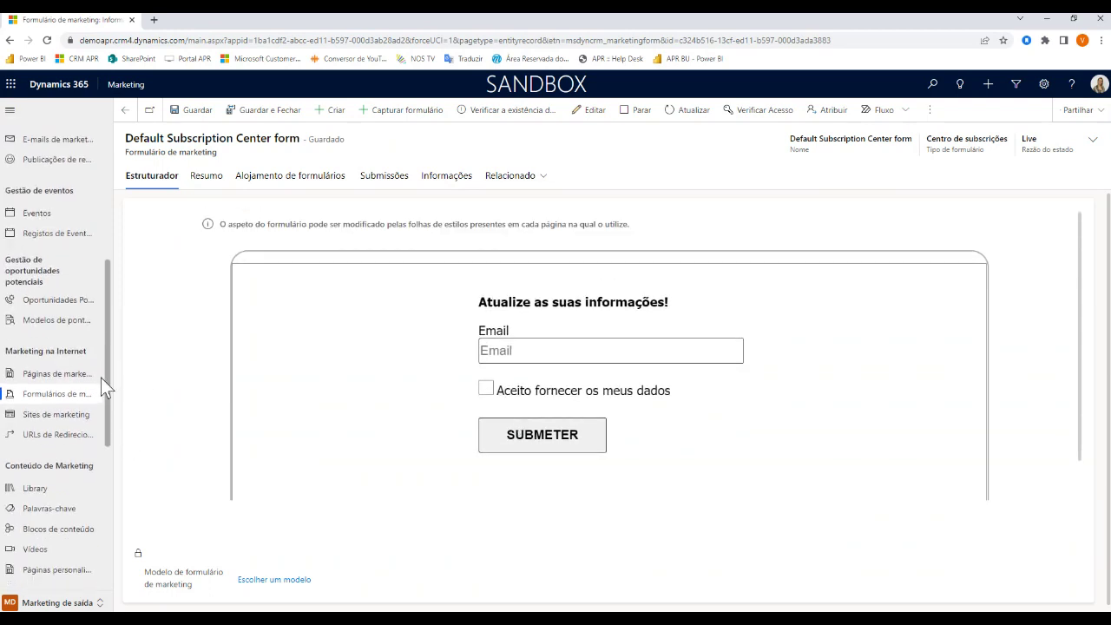
{"action": "scroll", "coordinate": [101, 379], "scroll_direction": "down", "scroll_amount": 7}
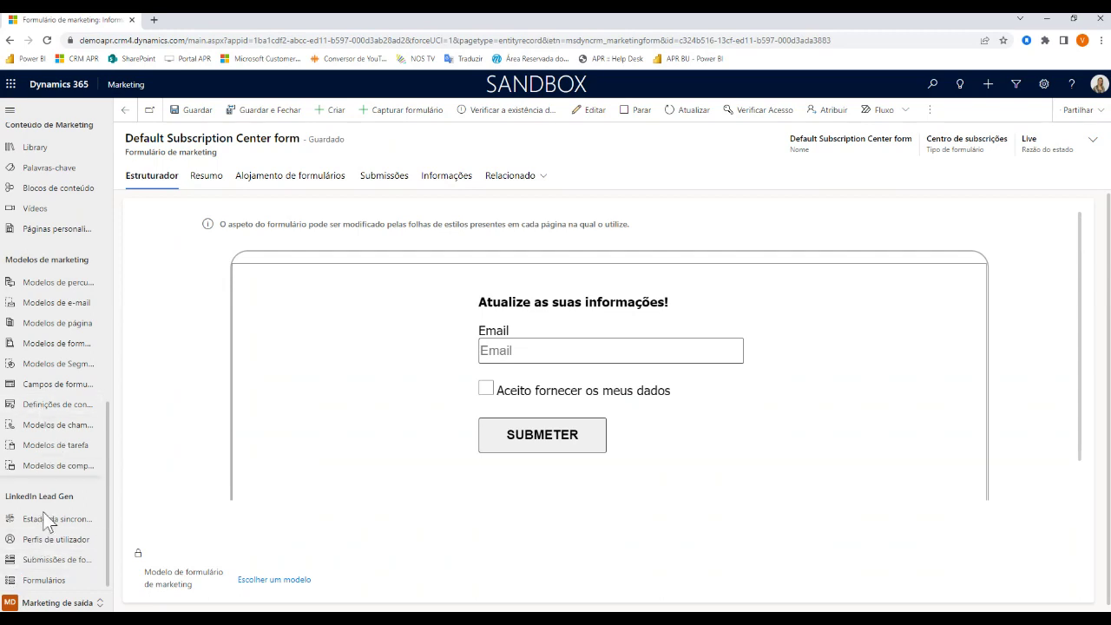
{"action": "left_click_drag", "start_coordinate": [17, 496], "coordinate": [44, 491]}
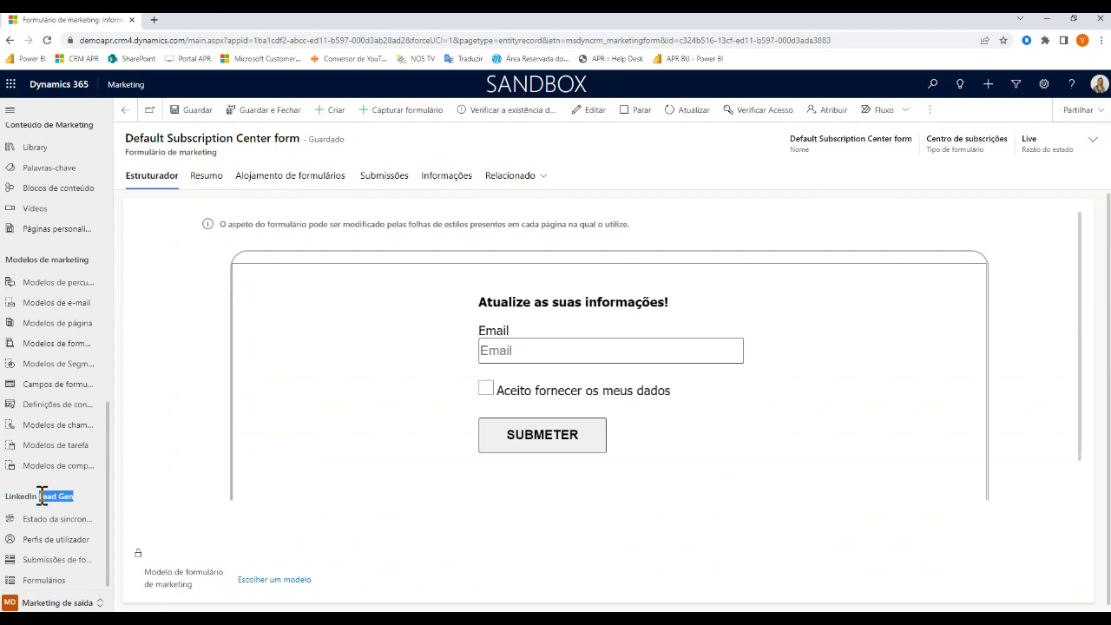
{"action": "left_click", "coordinate": [44, 492]}
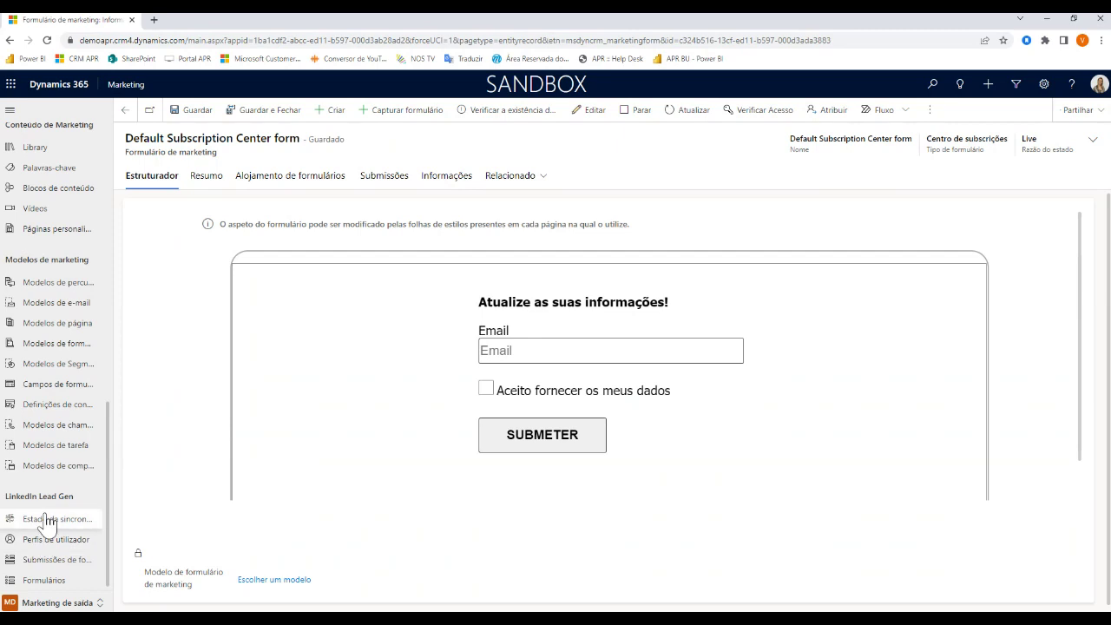
{"action": "left_click", "coordinate": [48, 520]}
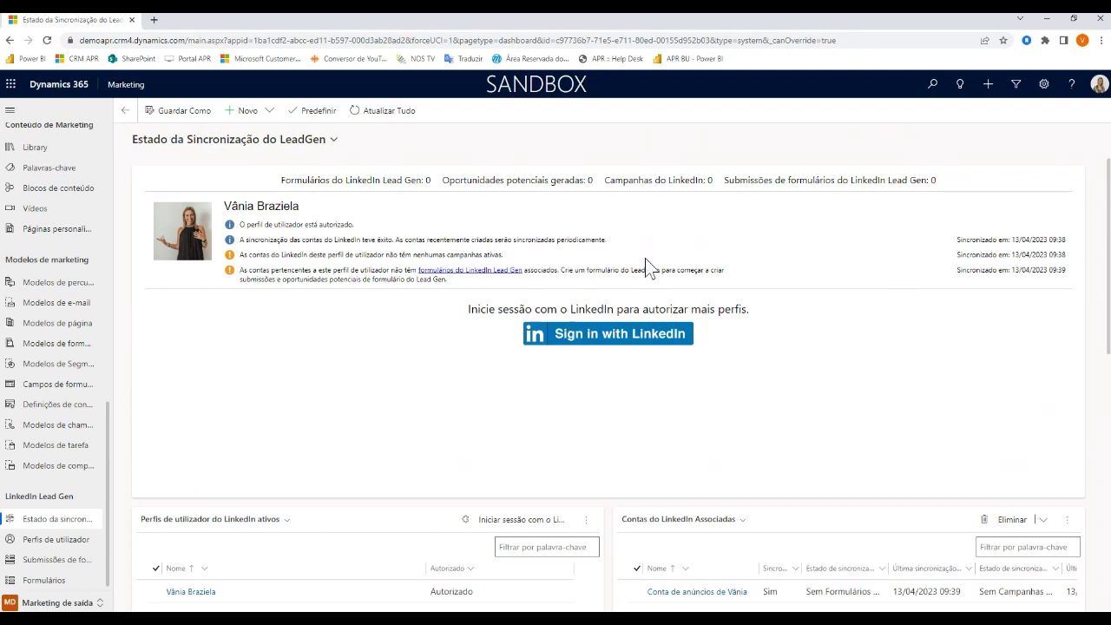
{"action": "scroll", "coordinate": [808, 399], "scroll_direction": "down", "scroll_amount": 3}
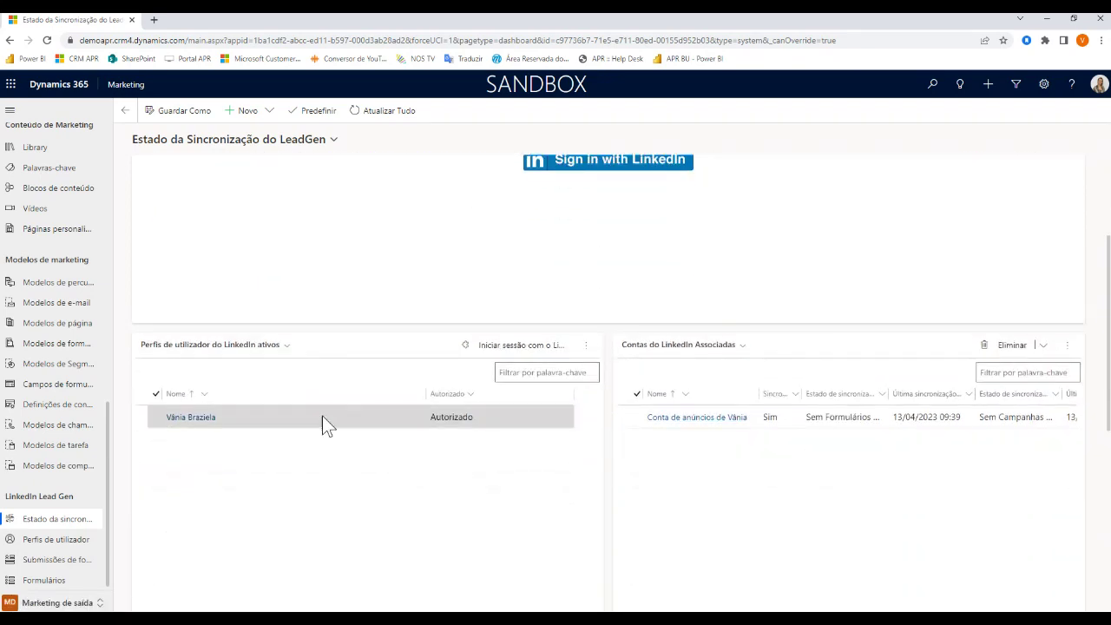
{"action": "scroll", "coordinate": [828, 440], "scroll_direction": "down", "scroll_amount": 2}
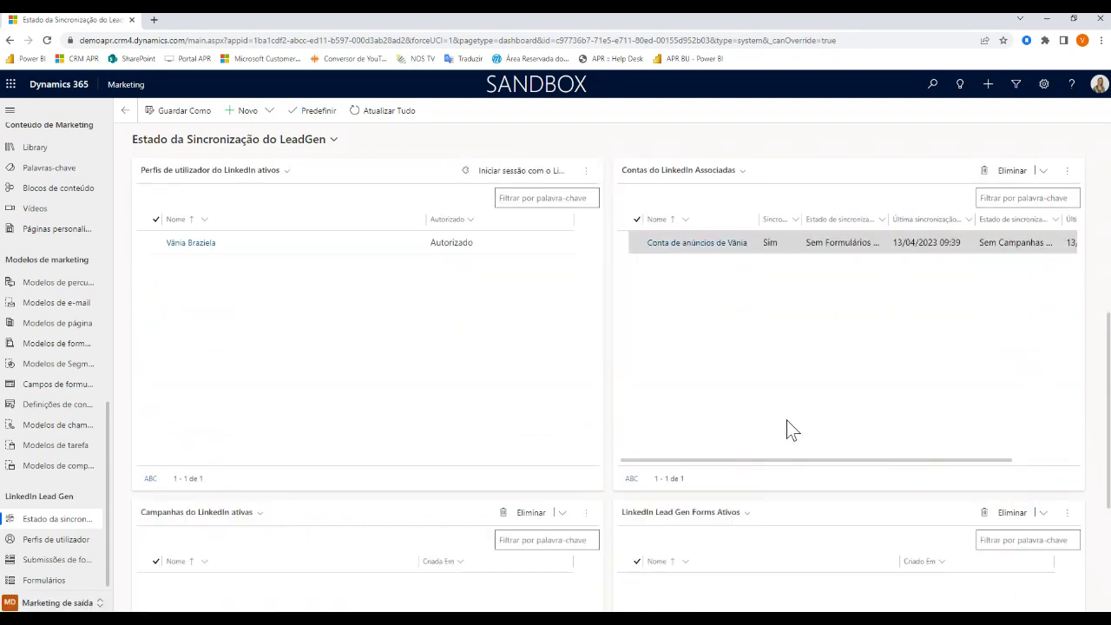
{"action": "scroll", "coordinate": [787, 421], "scroll_direction": "down", "scroll_amount": 2}
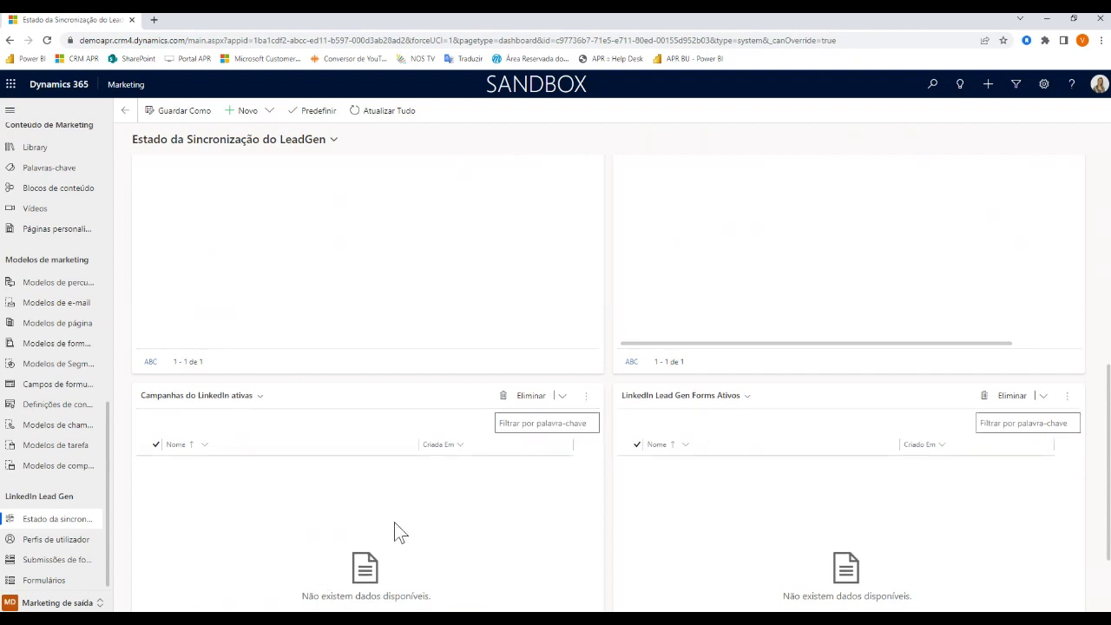
{"action": "scroll", "coordinate": [423, 497], "scroll_direction": "up", "scroll_amount": 2}
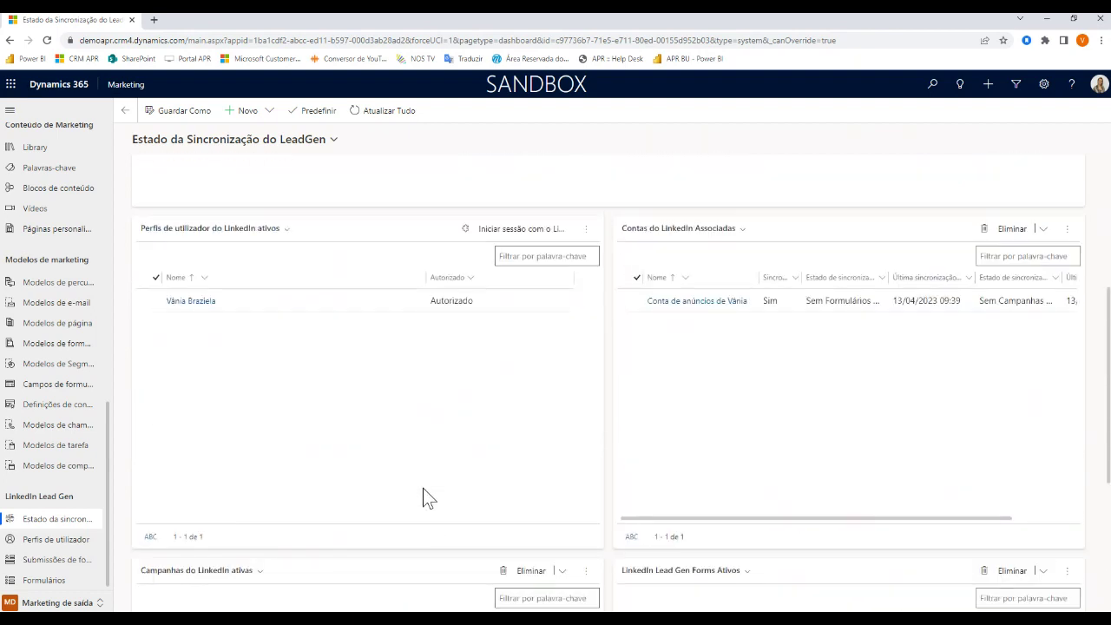
{"action": "scroll", "coordinate": [423, 489], "scroll_direction": "up", "scroll_amount": 3}
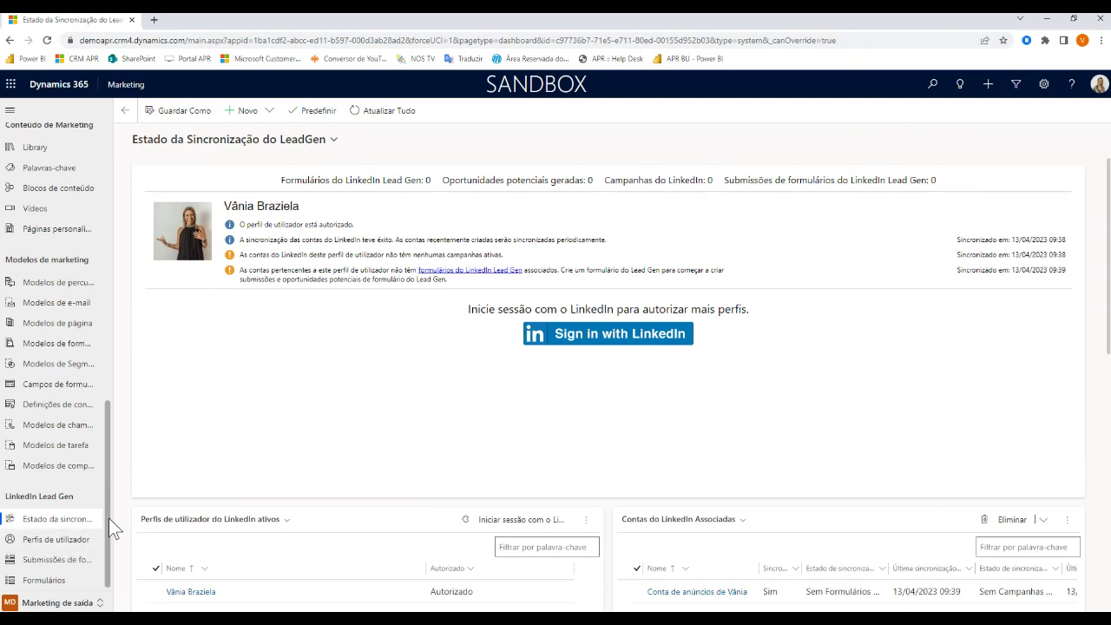
Go to the list of events, open APR Webinar, dismiss the script error, and review its general and streaming settings
{"action": "left_click_drag", "start_coordinate": [106, 518], "coordinate": [115, 338]}
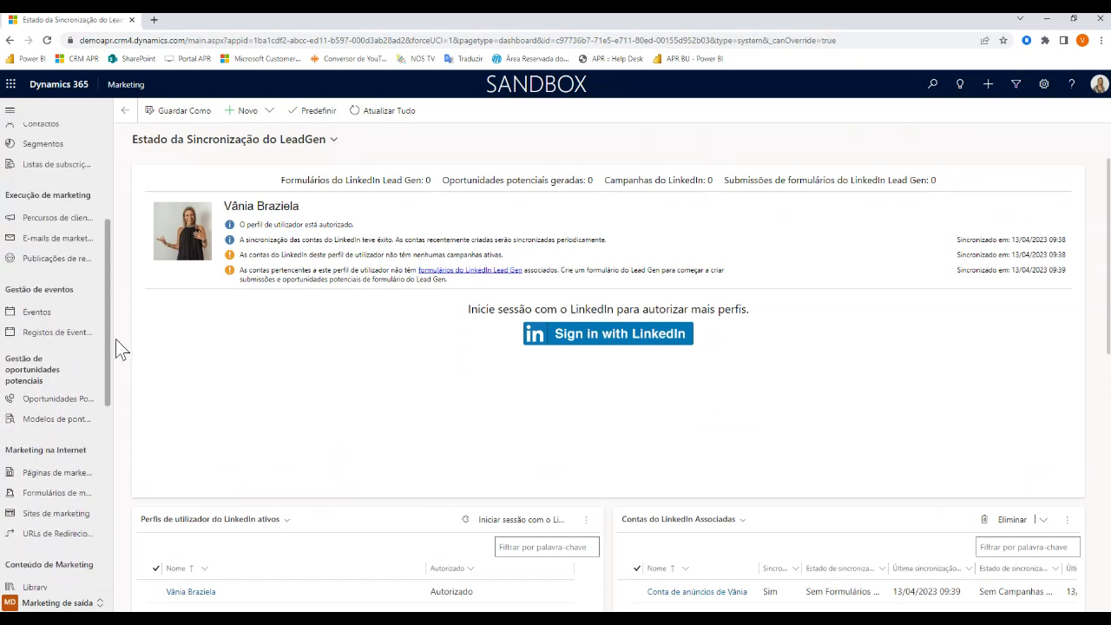
{"action": "left_click", "coordinate": [33, 316]}
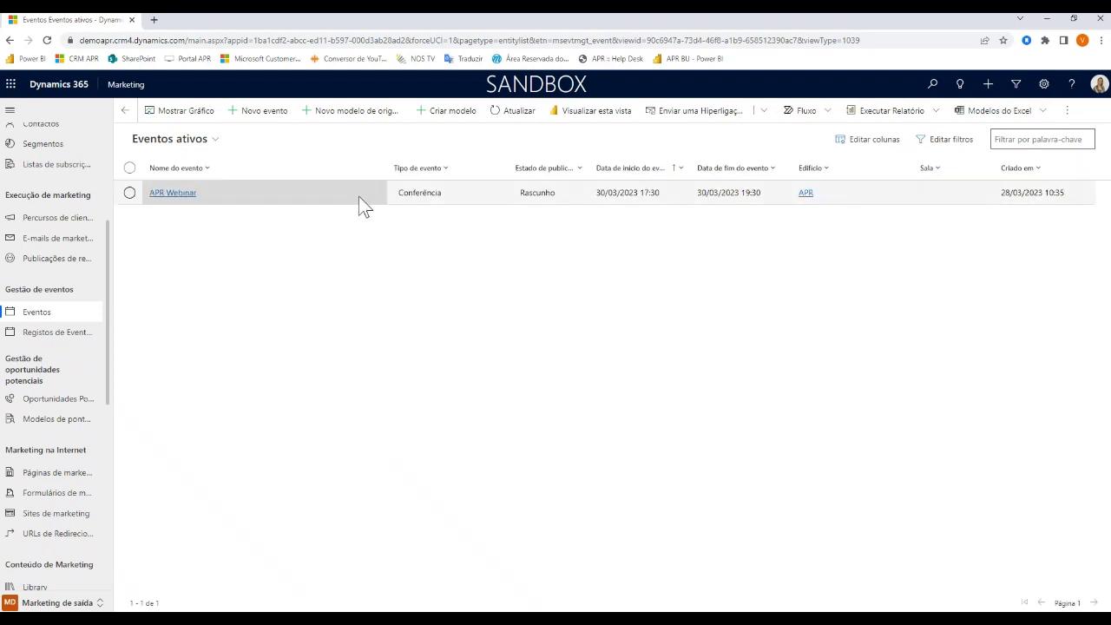
{"action": "double_click", "coordinate": [360, 195]}
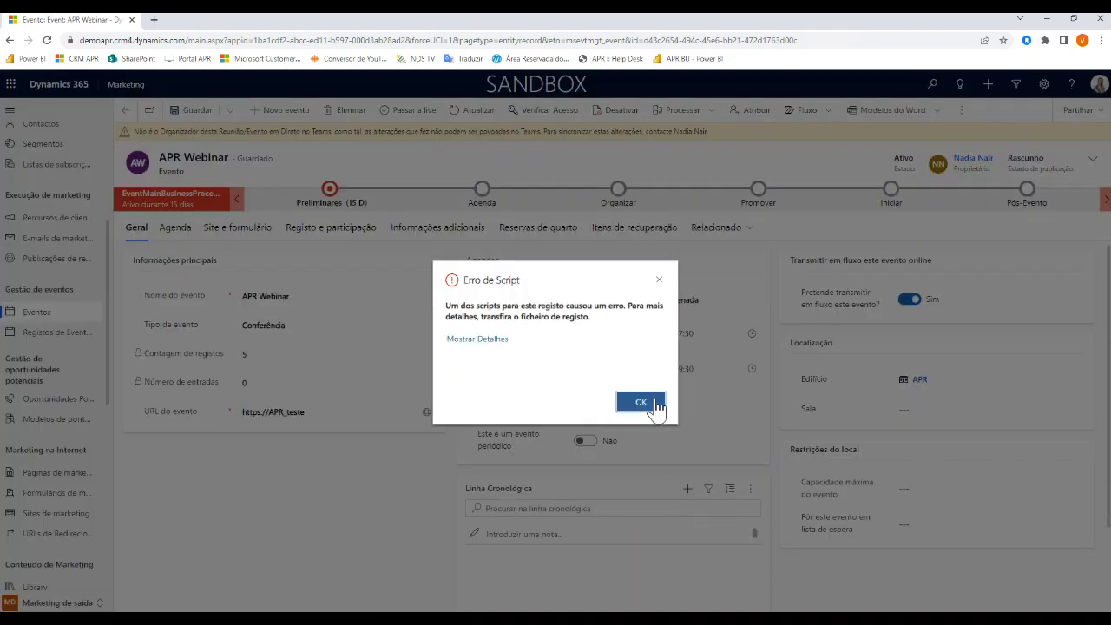
{"action": "left_click", "coordinate": [655, 403]}
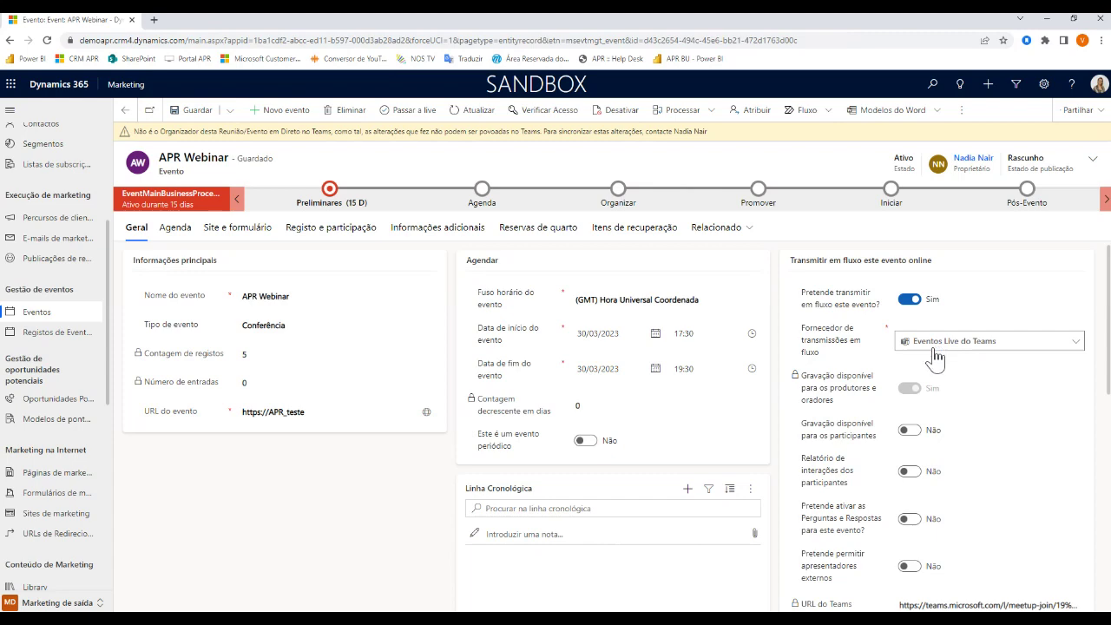
{"action": "scroll", "coordinate": [937, 352], "scroll_direction": "down", "scroll_amount": 1}
{"action": "scroll", "coordinate": [937, 343], "scroll_direction": "down", "scroll_amount": 1}
{"action": "scroll", "coordinate": [937, 353], "scroll_direction": "up", "scroll_amount": 2}
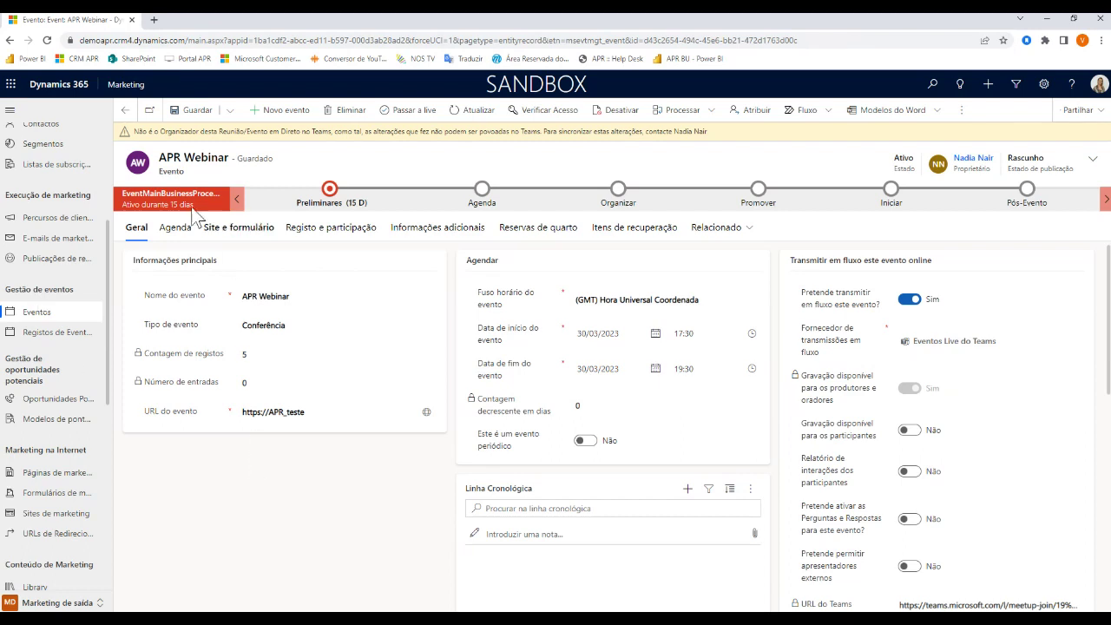
Review the event's agenda, including the session calendar, session list, session series, speaker engagements and sponsorships
{"action": "left_click", "coordinate": [176, 230]}
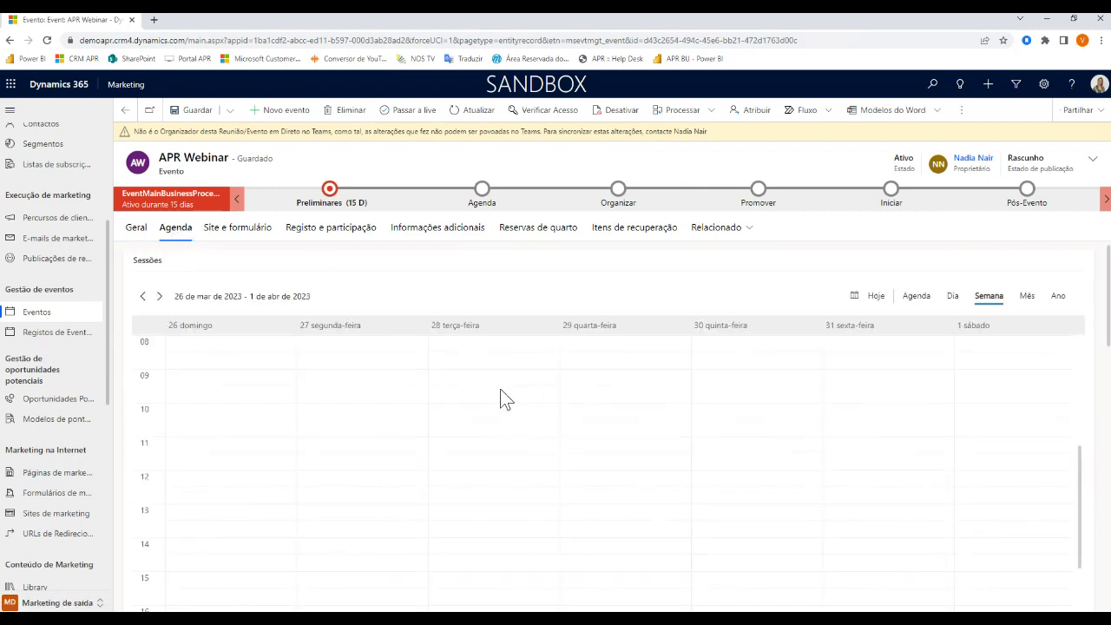
{"action": "scroll", "coordinate": [596, 409], "scroll_direction": "down", "scroll_amount": 10}
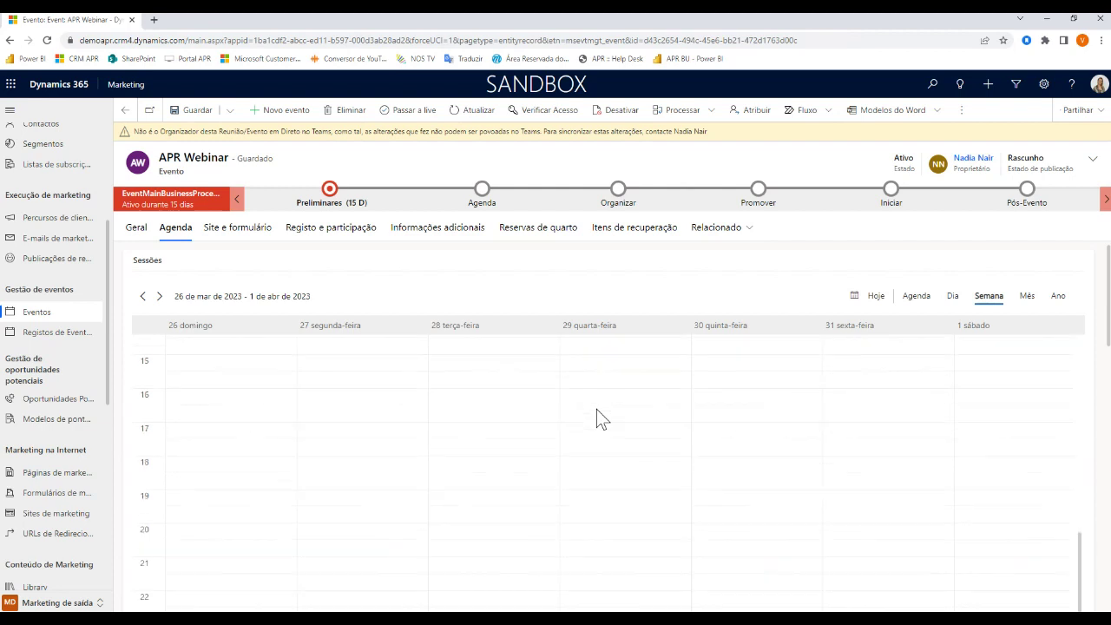
{"action": "scroll", "coordinate": [523, 303], "scroll_direction": "down", "scroll_amount": 2}
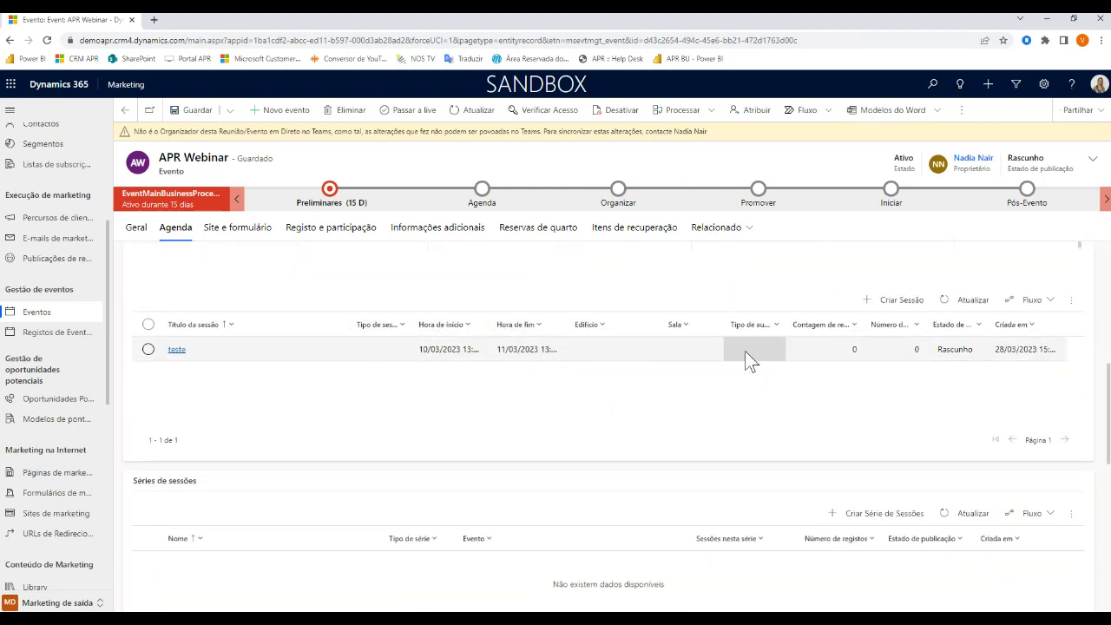
{"action": "scroll", "coordinate": [734, 369], "scroll_direction": "down", "scroll_amount": 1}
{"action": "scroll", "coordinate": [734, 369], "scroll_direction": "down", "scroll_amount": 5}
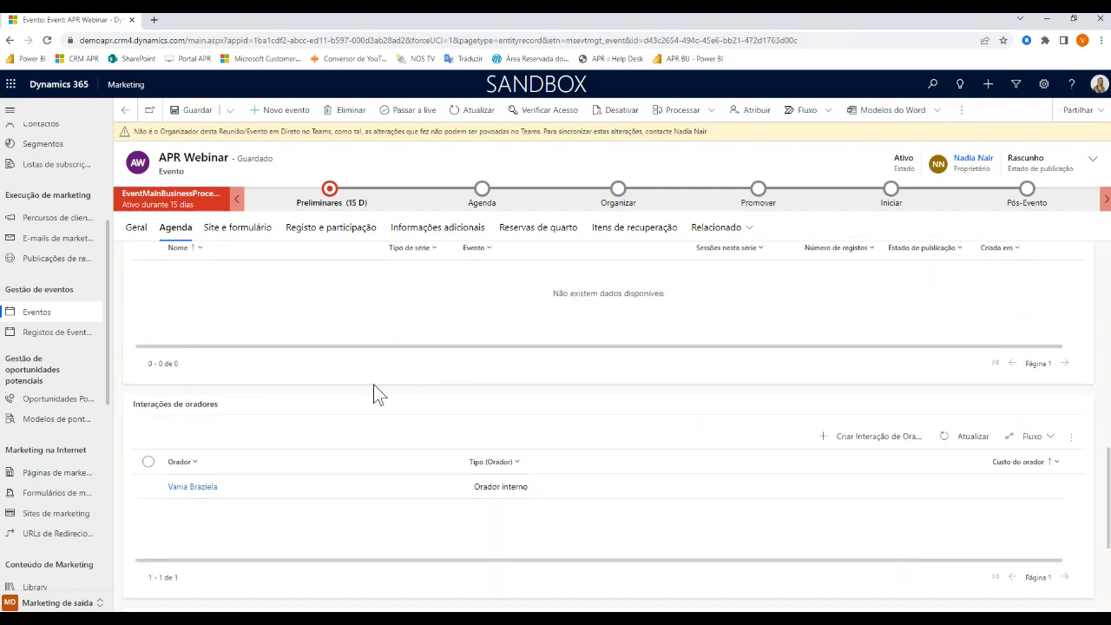
{"action": "scroll", "coordinate": [340, 435], "scroll_direction": "down", "scroll_amount": 1}
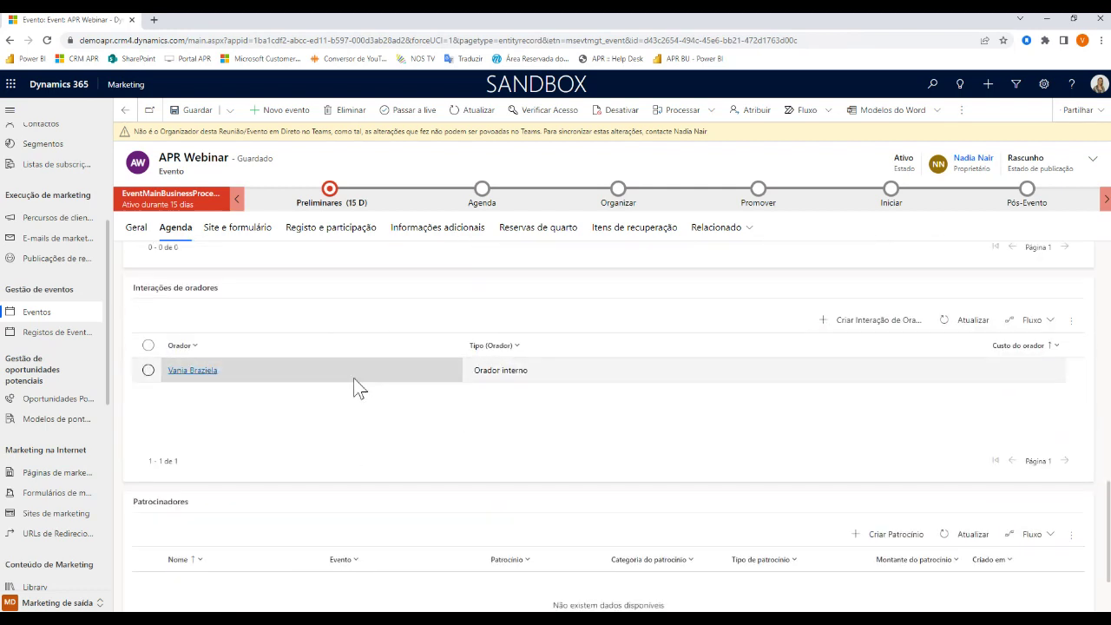
{"action": "scroll", "coordinate": [347, 434], "scroll_direction": "down", "scroll_amount": 2}
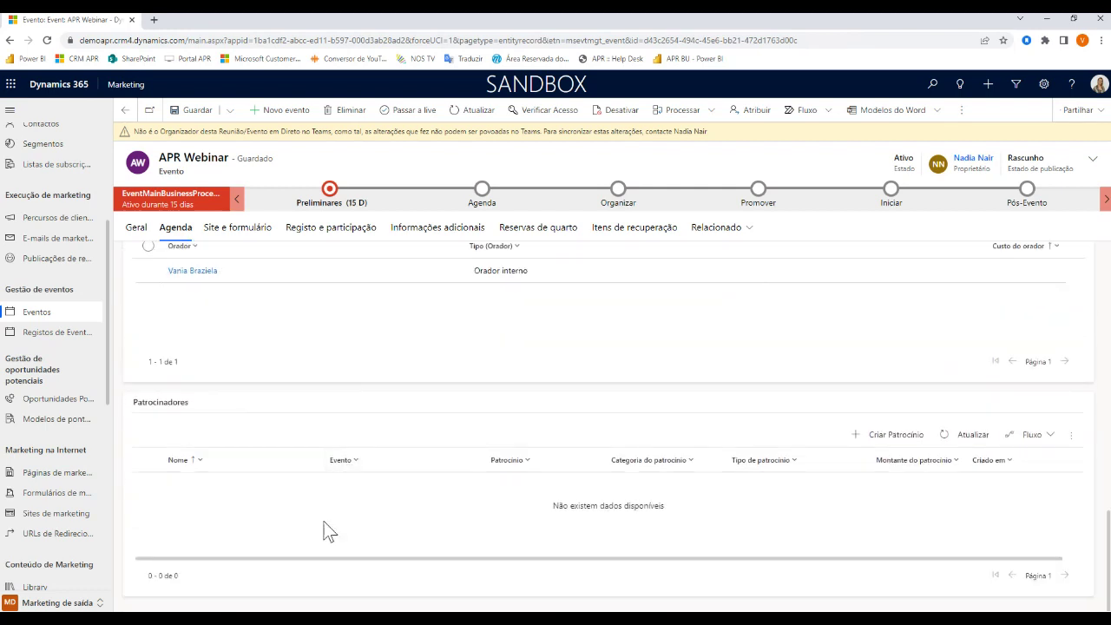
{"action": "scroll", "coordinate": [334, 512], "scroll_direction": "up", "scroll_amount": 7}
{"action": "scroll", "coordinate": [339, 483], "scroll_direction": "up", "scroll_amount": 8}
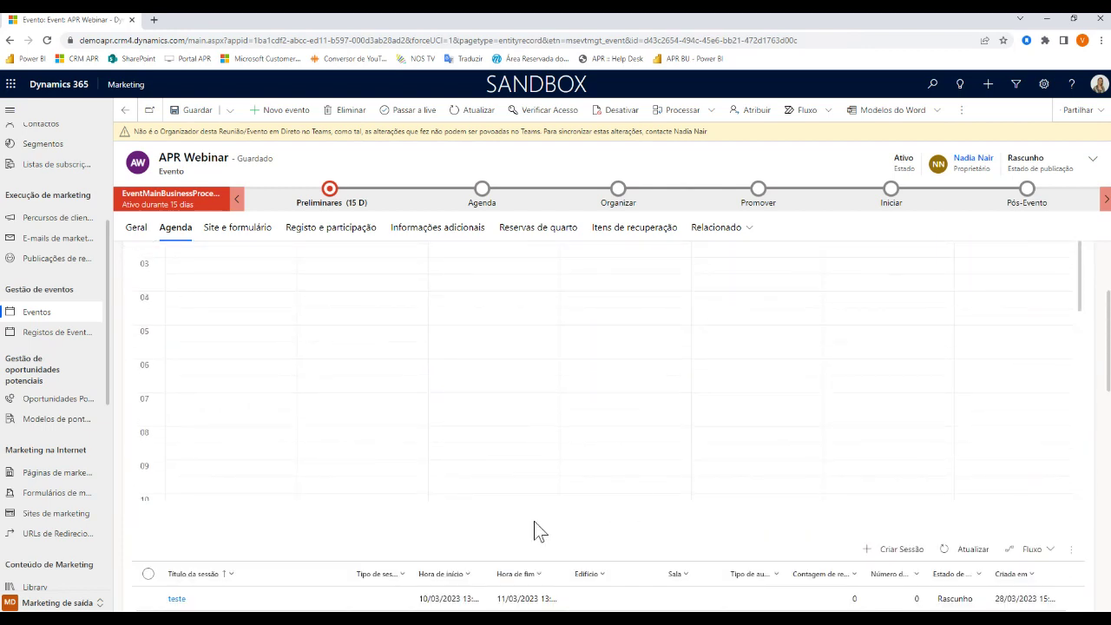
Review the event's website and registration form settings, including its custom registration fields
{"action": "left_click", "coordinate": [250, 236]}
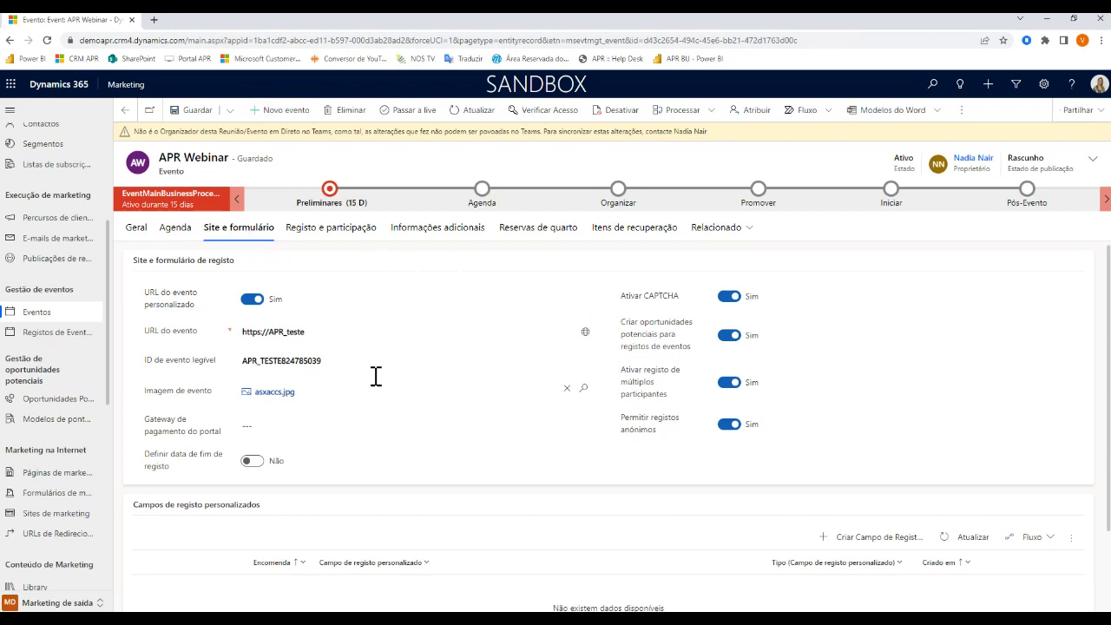
{"action": "scroll", "coordinate": [492, 312], "scroll_direction": "down", "scroll_amount": 2}
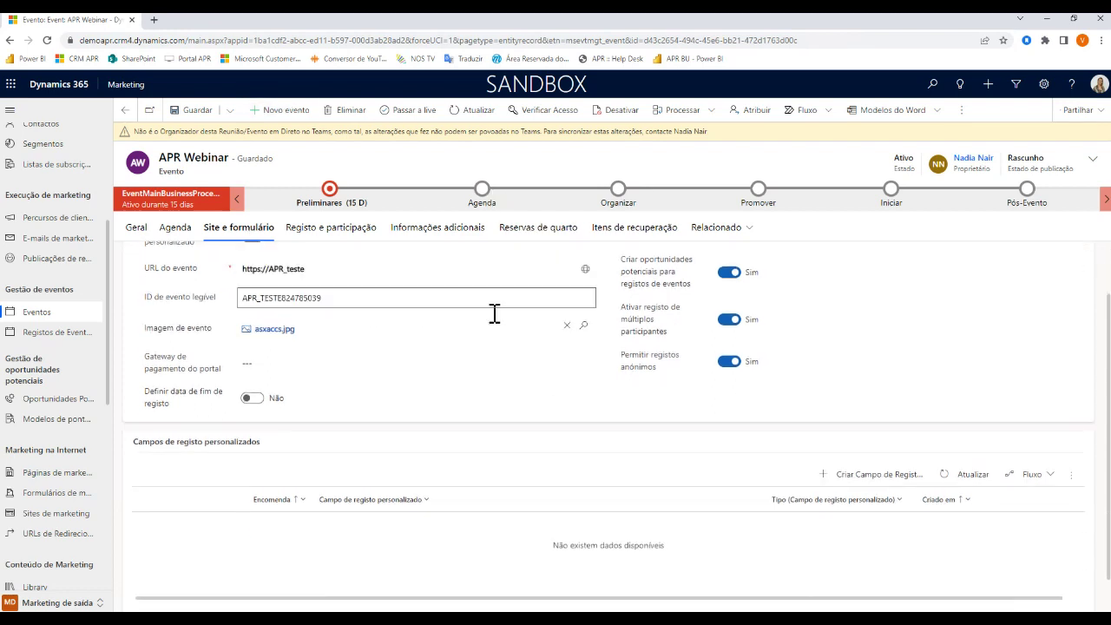
{"action": "scroll", "coordinate": [509, 260], "scroll_direction": "up", "scroll_amount": 2}
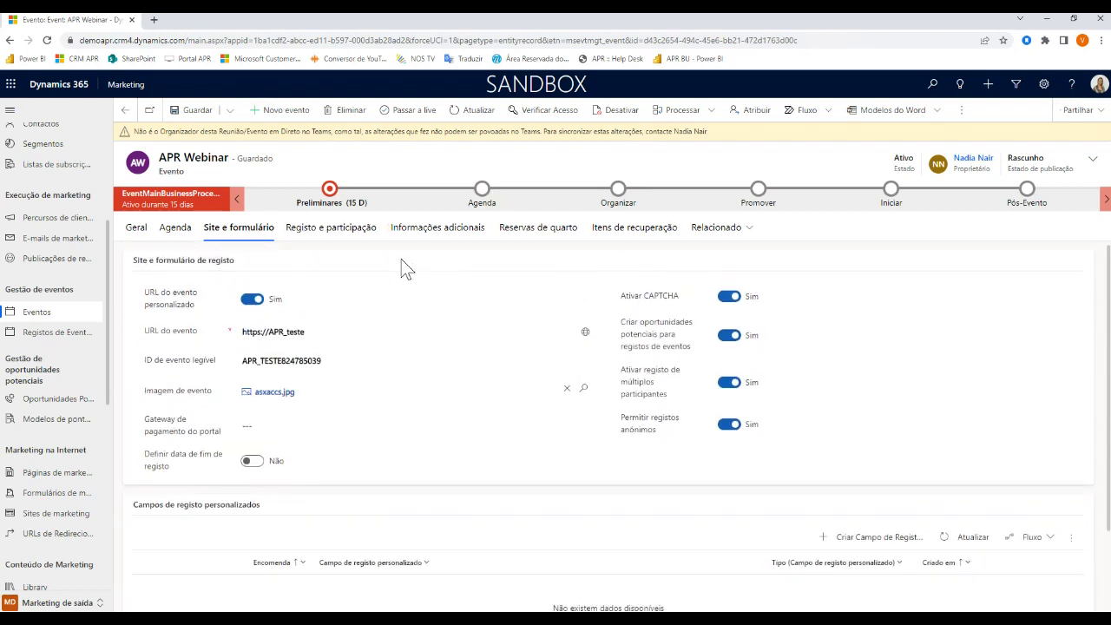
Review the event's registration and attendance details, including passes, registrations, responses, check-ins and canceled contacts
{"action": "left_click", "coordinate": [314, 237]}
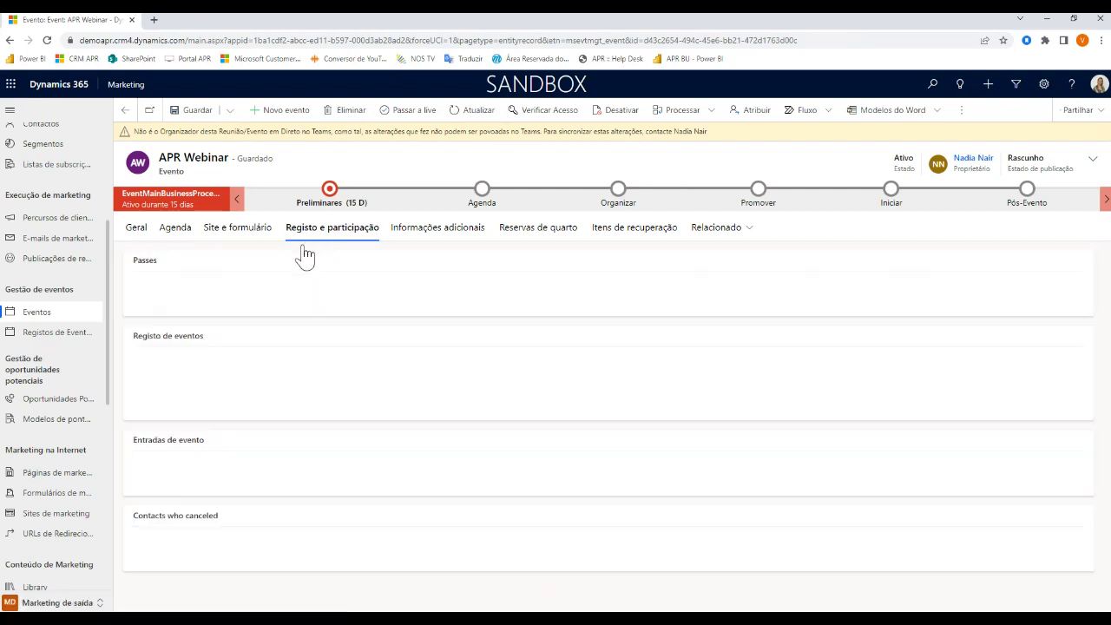
{"action": "scroll", "coordinate": [710, 311], "scroll_direction": "down", "scroll_amount": 2}
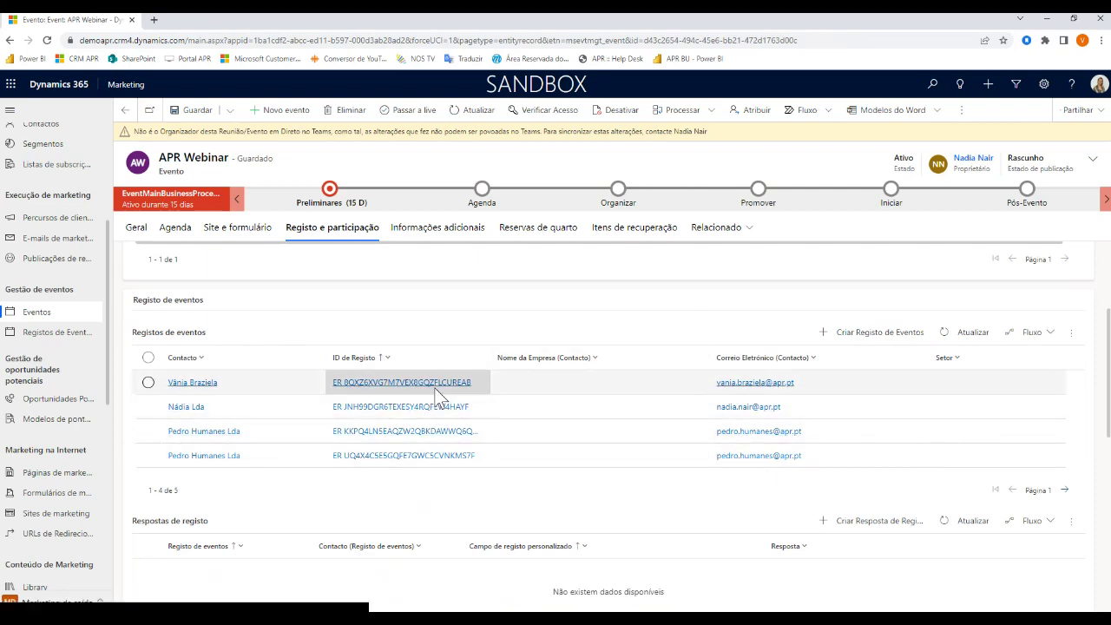
{"action": "scroll", "coordinate": [618, 400], "scroll_direction": "down", "scroll_amount": 1}
{"action": "scroll", "coordinate": [613, 396], "scroll_direction": "down", "scroll_amount": 5}
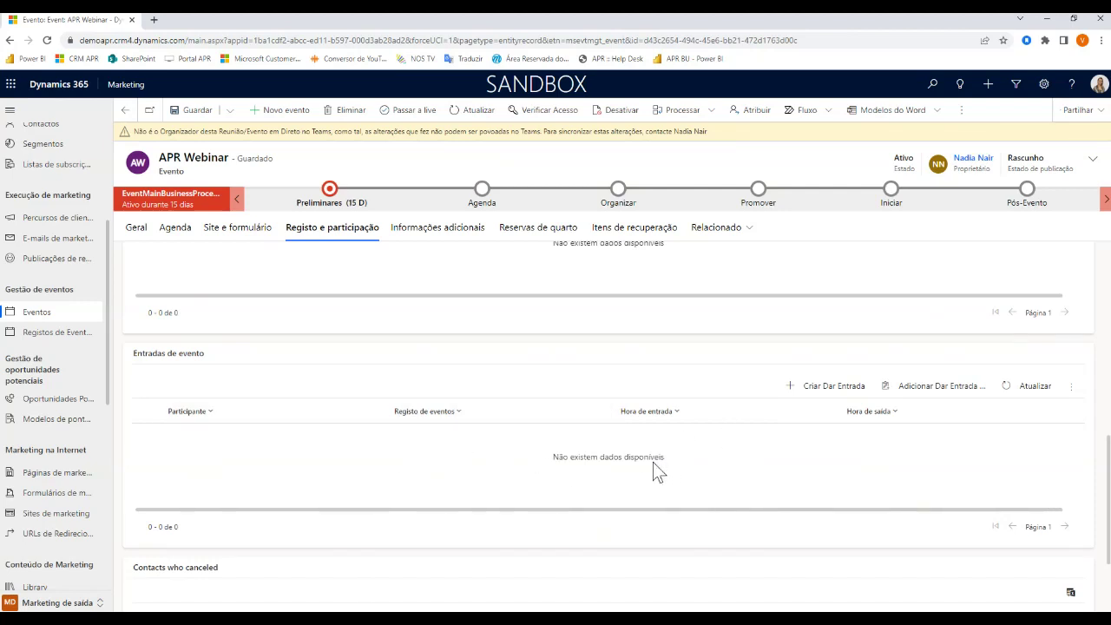
{"action": "scroll", "coordinate": [674, 448], "scroll_direction": "down", "scroll_amount": 1}
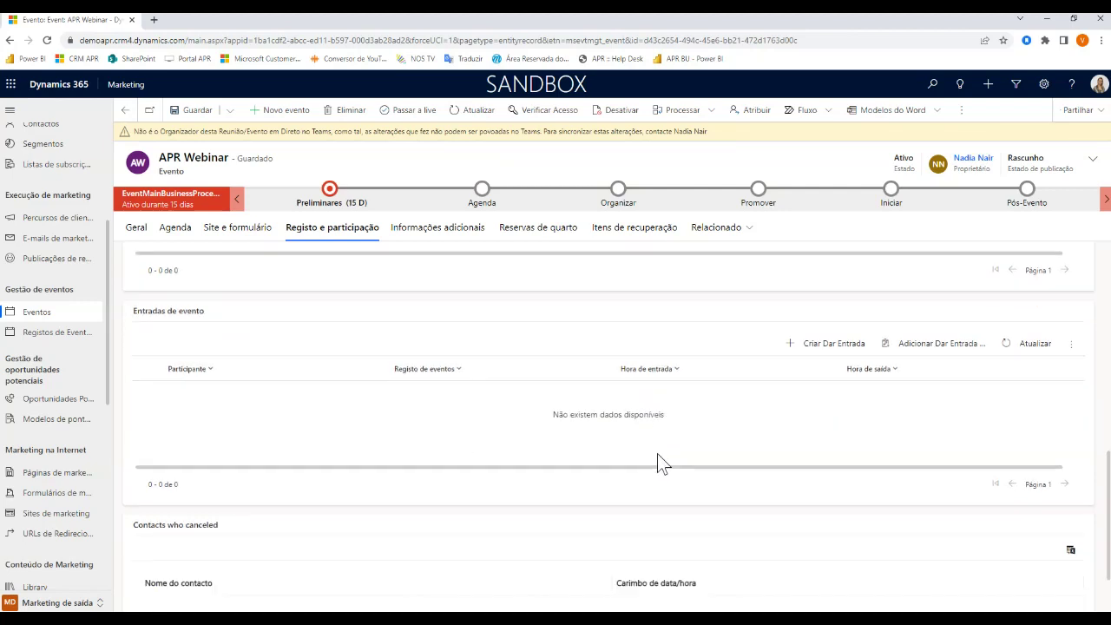
{"action": "scroll", "coordinate": [626, 412], "scroll_direction": "up", "scroll_amount": 1}
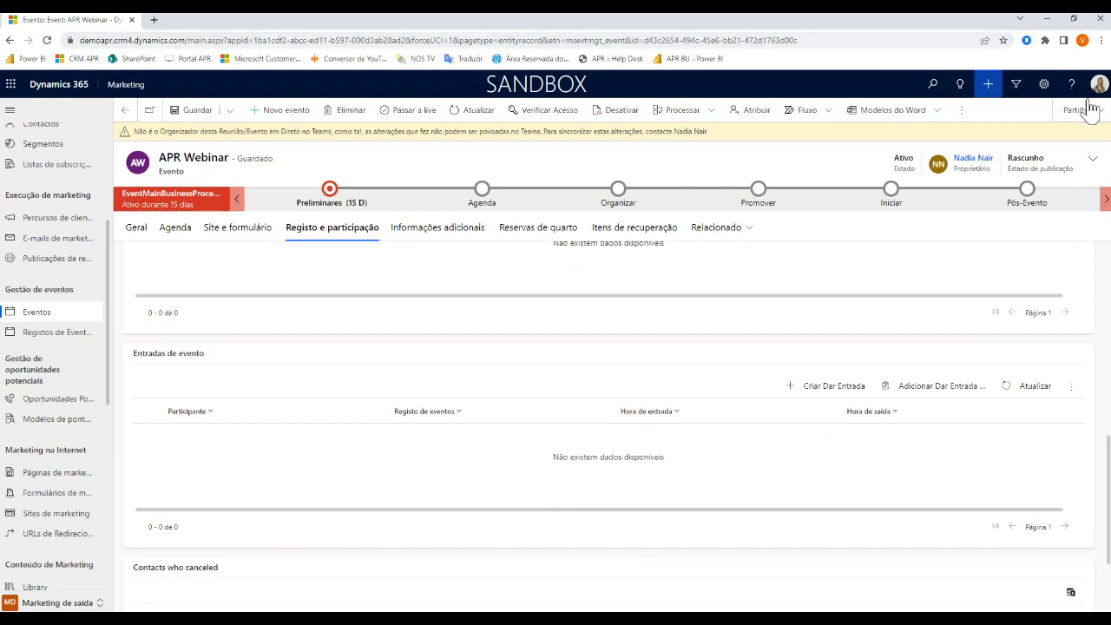
{"action": "scroll", "coordinate": [384, 293], "scroll_direction": "down", "scroll_amount": 2}
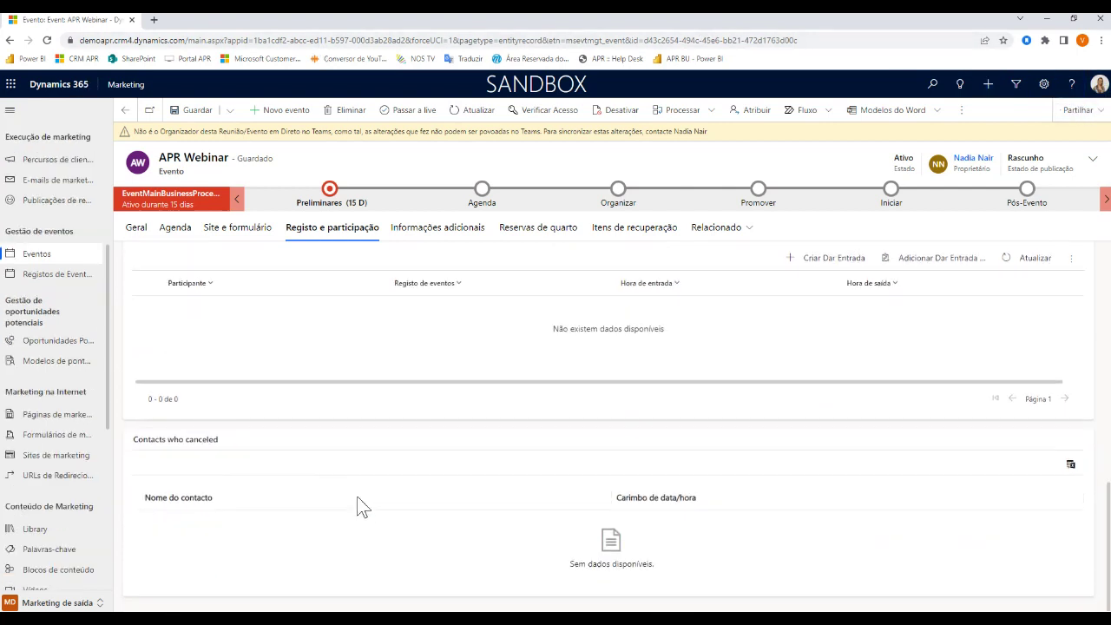
Review the event's additional and financial information, and examine its weekly room reservation calendar
{"action": "left_click", "coordinate": [430, 233]}
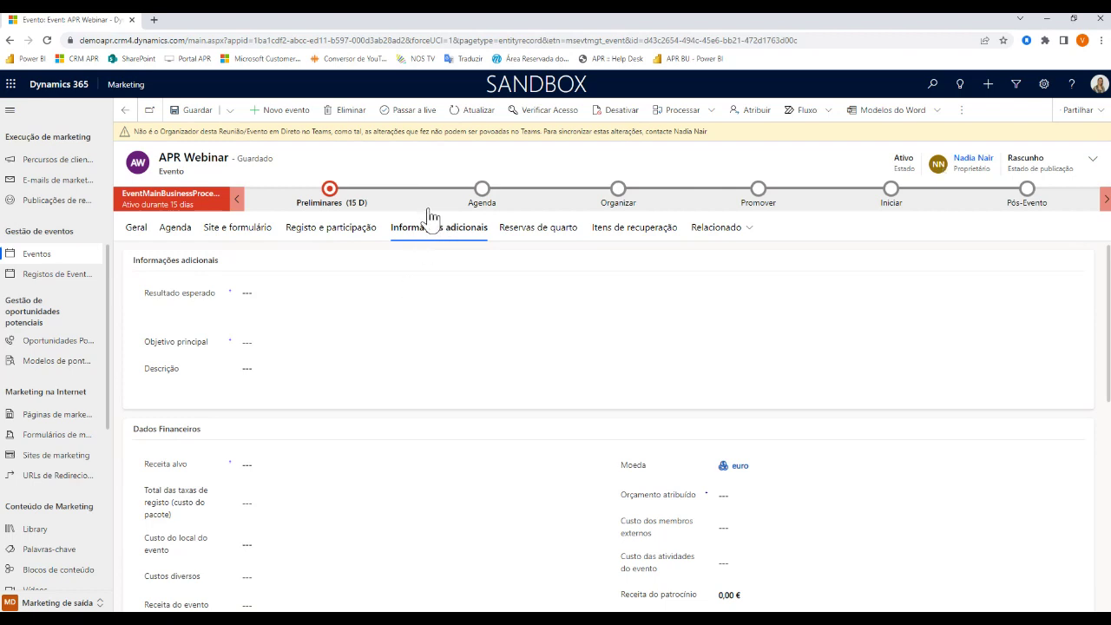
{"action": "left_click", "coordinate": [556, 233]}
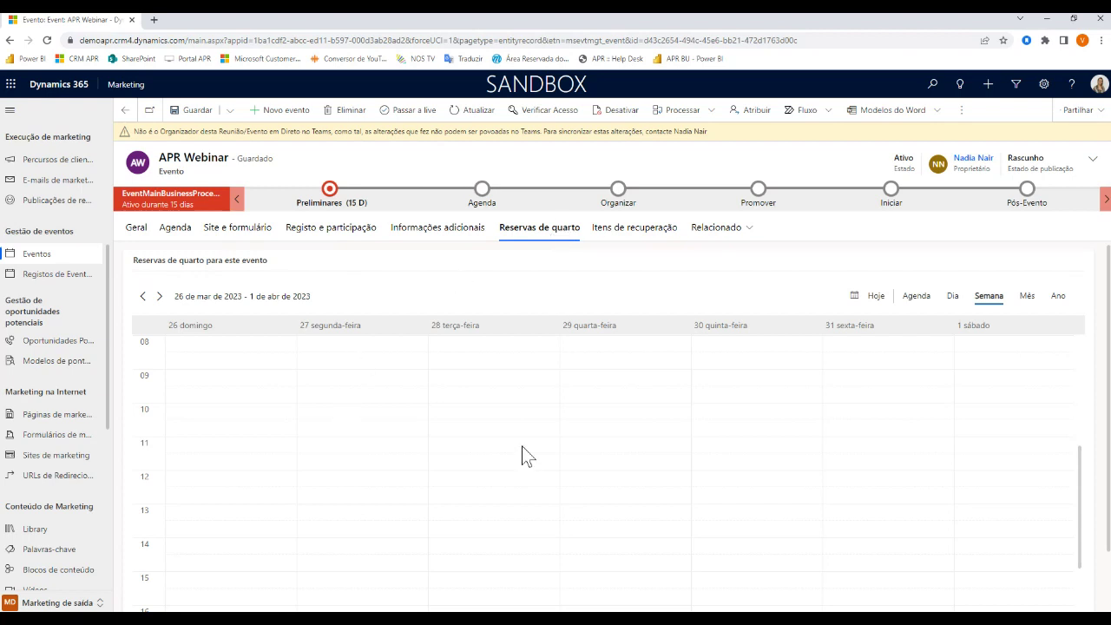
{"action": "scroll", "coordinate": [530, 426], "scroll_direction": "down", "scroll_amount": 3}
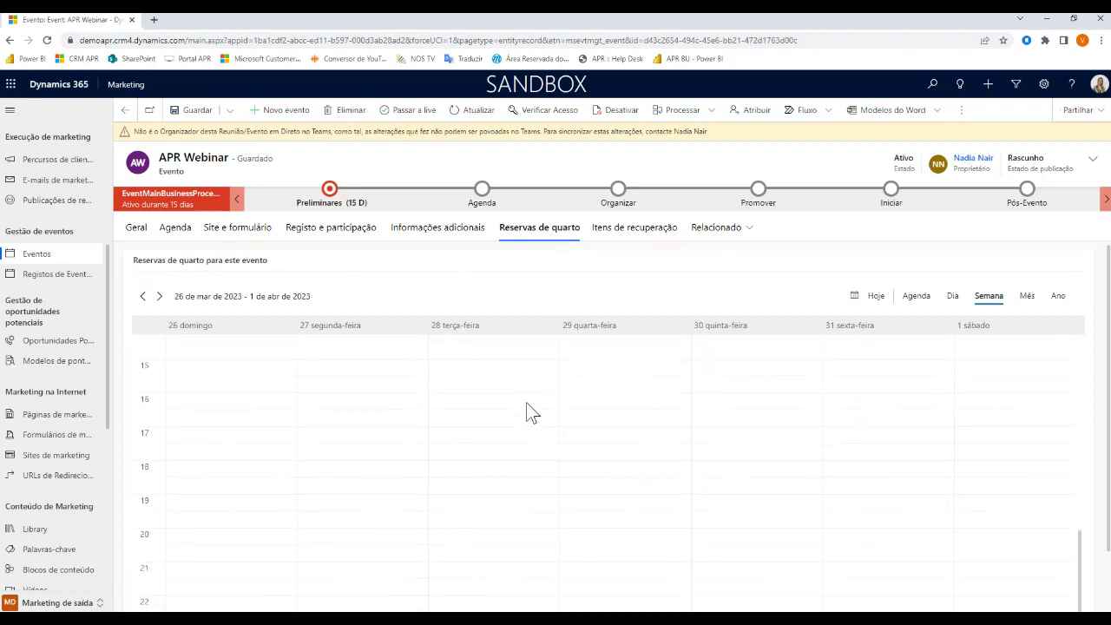
{"action": "scroll", "coordinate": [525, 438], "scroll_direction": "down", "scroll_amount": 4}
{"action": "scroll", "coordinate": [510, 438], "scroll_direction": "up", "scroll_amount": 15}
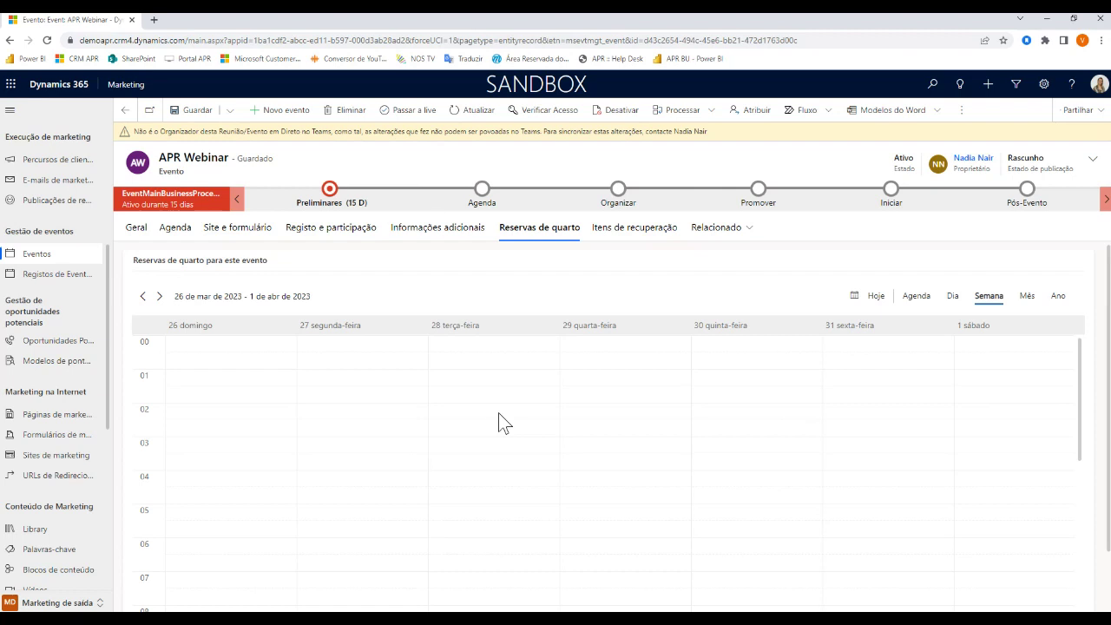
{"action": "scroll", "coordinate": [772, 434], "scroll_direction": "down", "scroll_amount": 3}
{"action": "scroll", "coordinate": [759, 412], "scroll_direction": "up", "scroll_amount": 3}
Start a new lead scoring model and place a Condição tile followed by an Ação tile on the canvas
{"action": "left_click", "coordinate": [52, 363]}
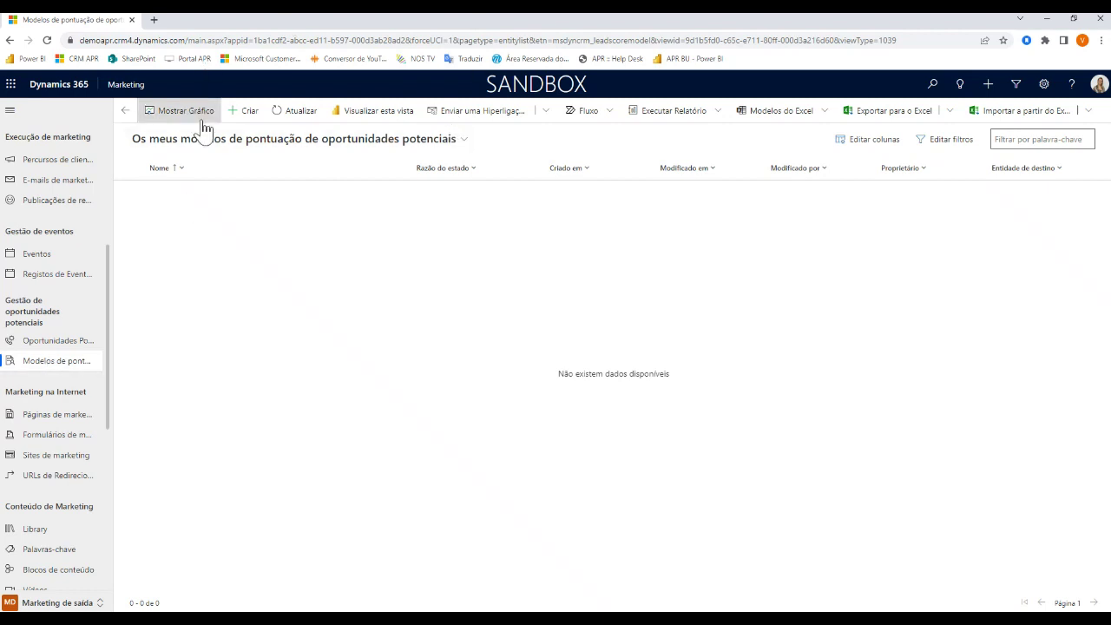
{"action": "left_click", "coordinate": [251, 120]}
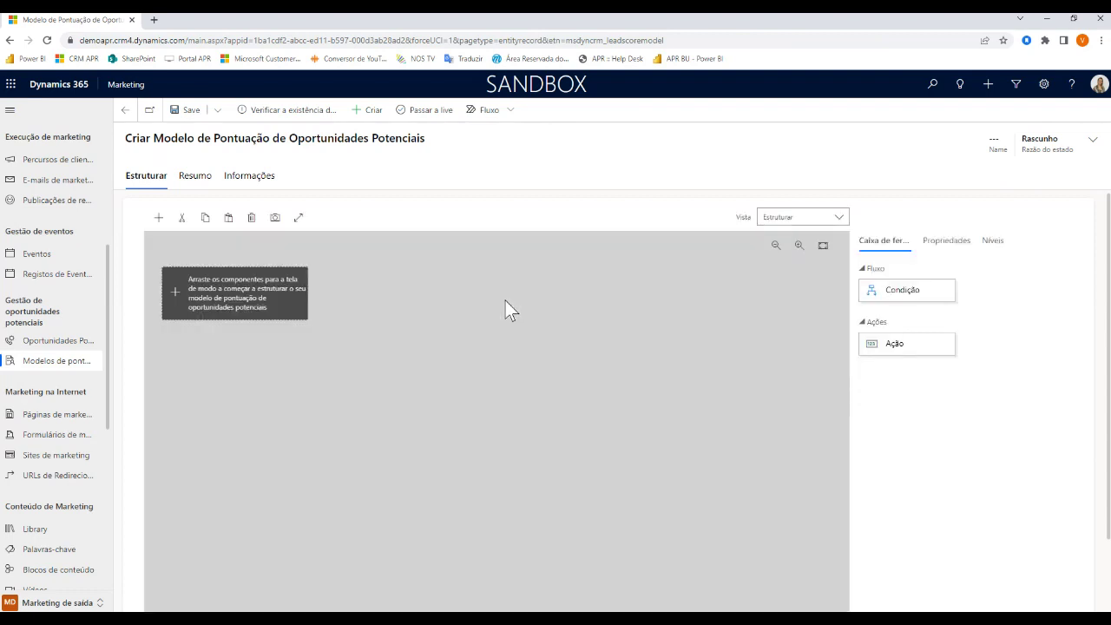
{"action": "left_click", "coordinate": [246, 278]}
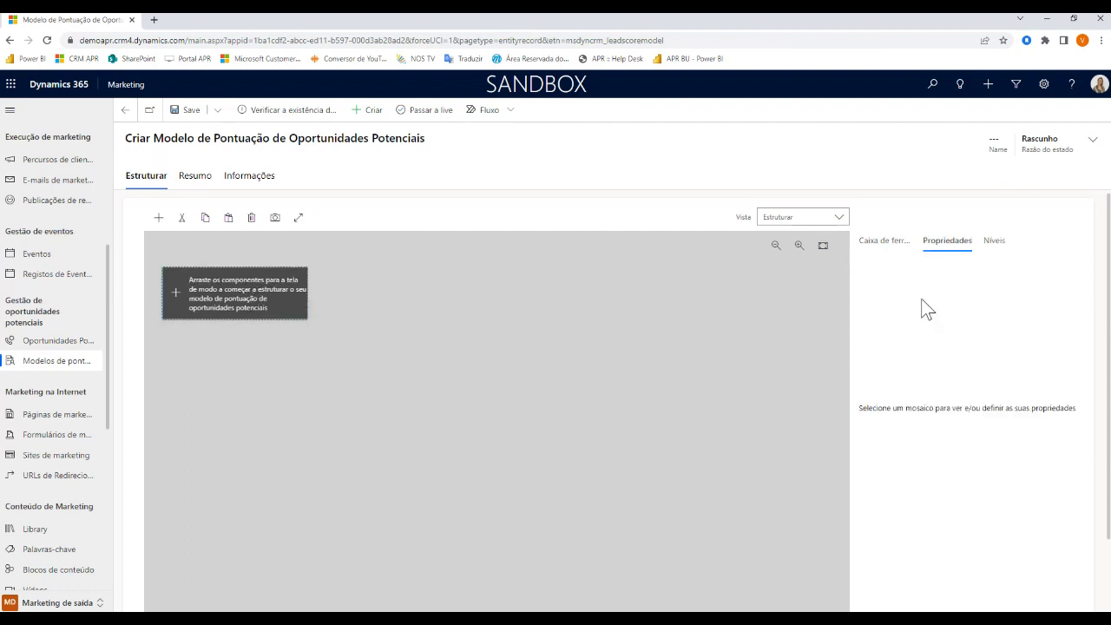
{"action": "left_click", "coordinate": [894, 242]}
{"action": "left_click_drag", "start_coordinate": [910, 290], "coordinate": [191, 314]}
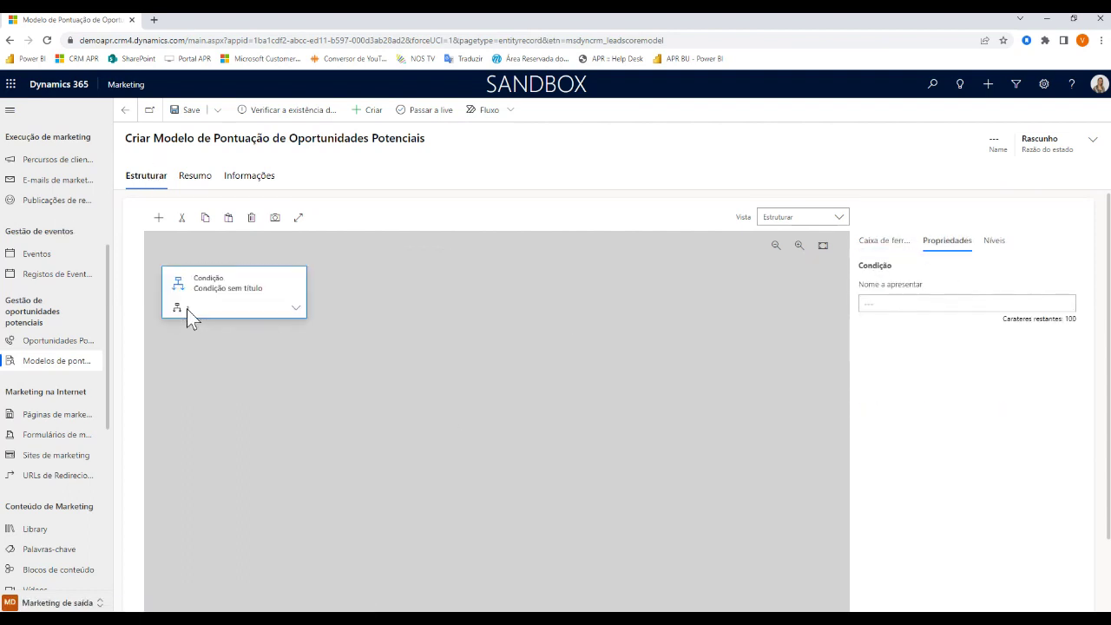
{"action": "left_click", "coordinate": [894, 245]}
{"action": "left_click_drag", "start_coordinate": [906, 342], "coordinate": [317, 303]}
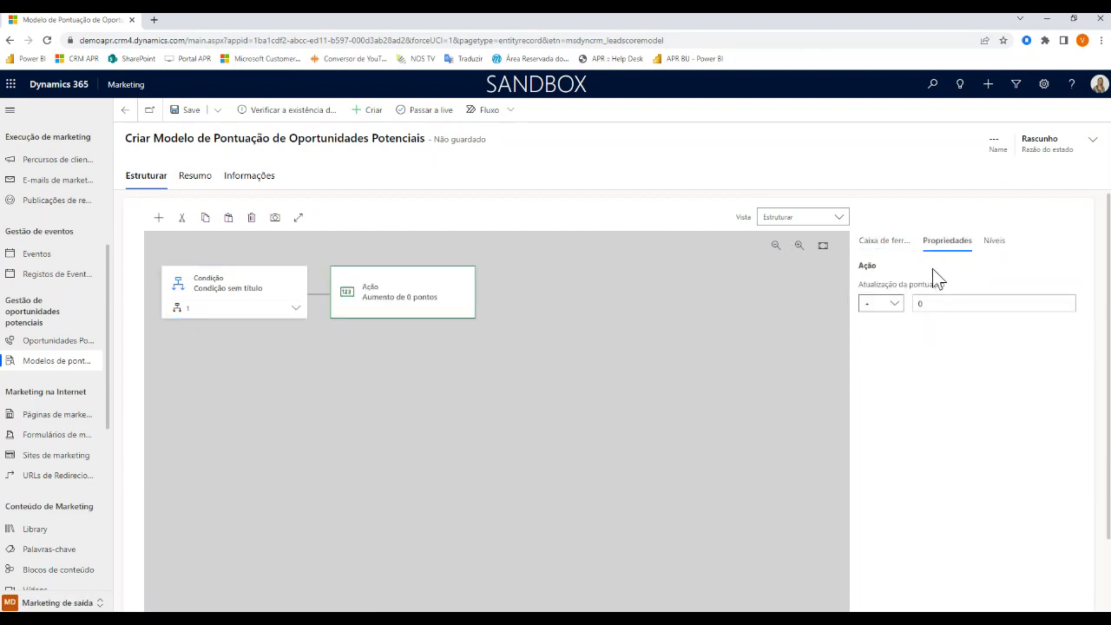
Set the scoring action to increase the lead's score by 5 points
{"action": "left_click", "coordinate": [936, 303]}
{"action": "double_click", "coordinate": [937, 302]}
{"action": "type", "text": "5"}
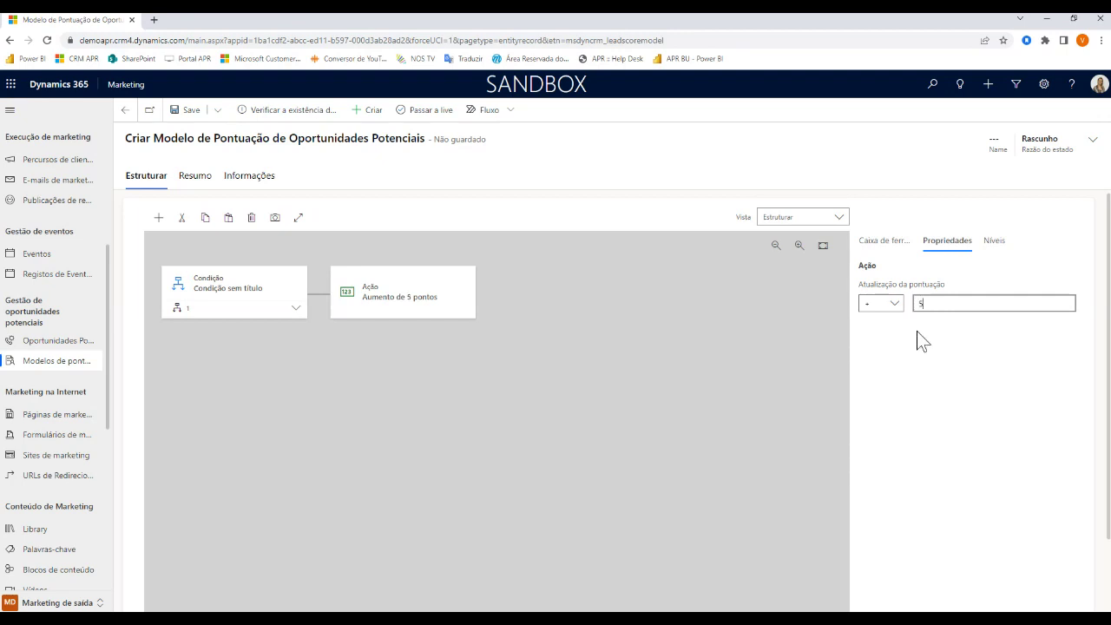
Change the scoring action to decrease the lead's score by 2 points
{"action": "left_click", "coordinate": [897, 302]}
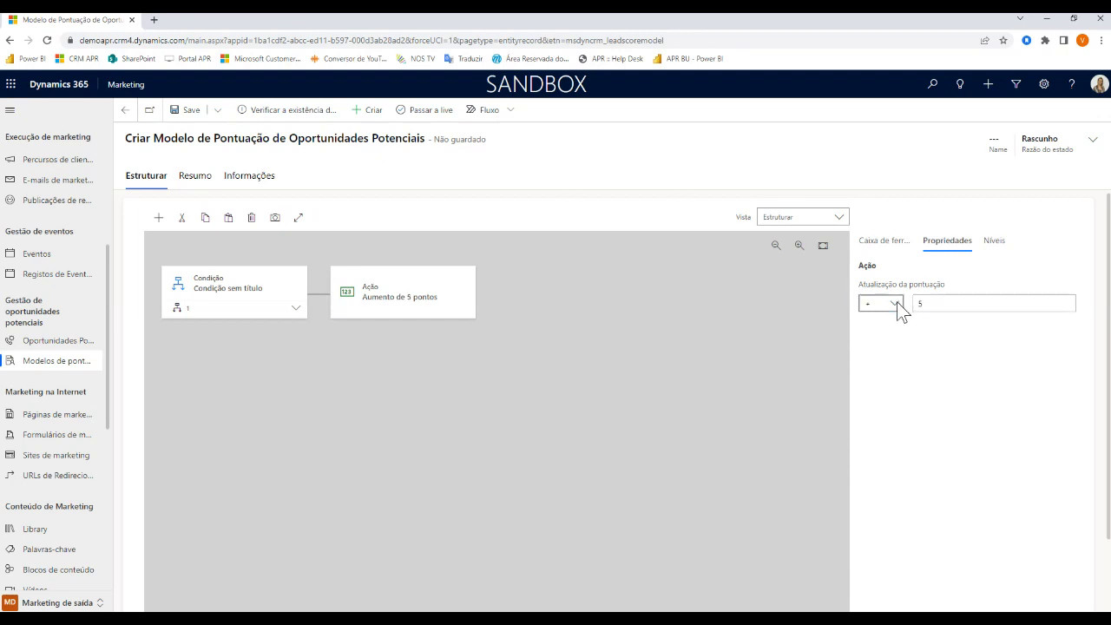
{"action": "key", "text": "Down"}
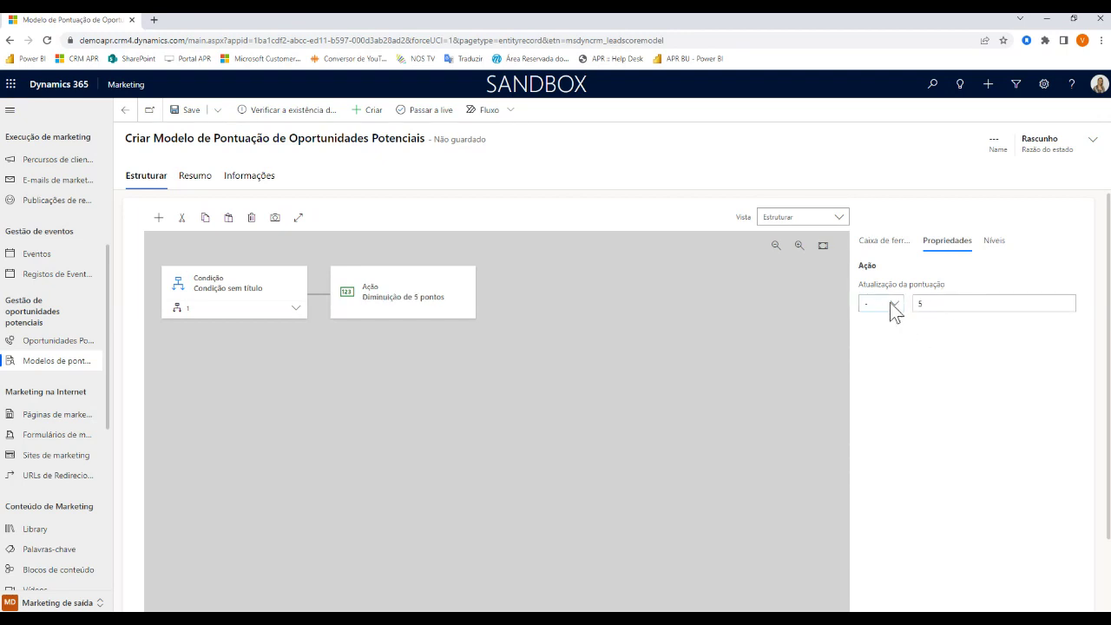
{"action": "key", "text": "Tab"}
{"action": "type", "text": "2"}
{"action": "left_click", "coordinate": [1029, 429]}
{"action": "scroll", "coordinate": [490, 356], "scroll_direction": "down", "scroll_amount": 1}
{"action": "scroll", "coordinate": [512, 363], "scroll_direction": "up", "scroll_amount": 1}
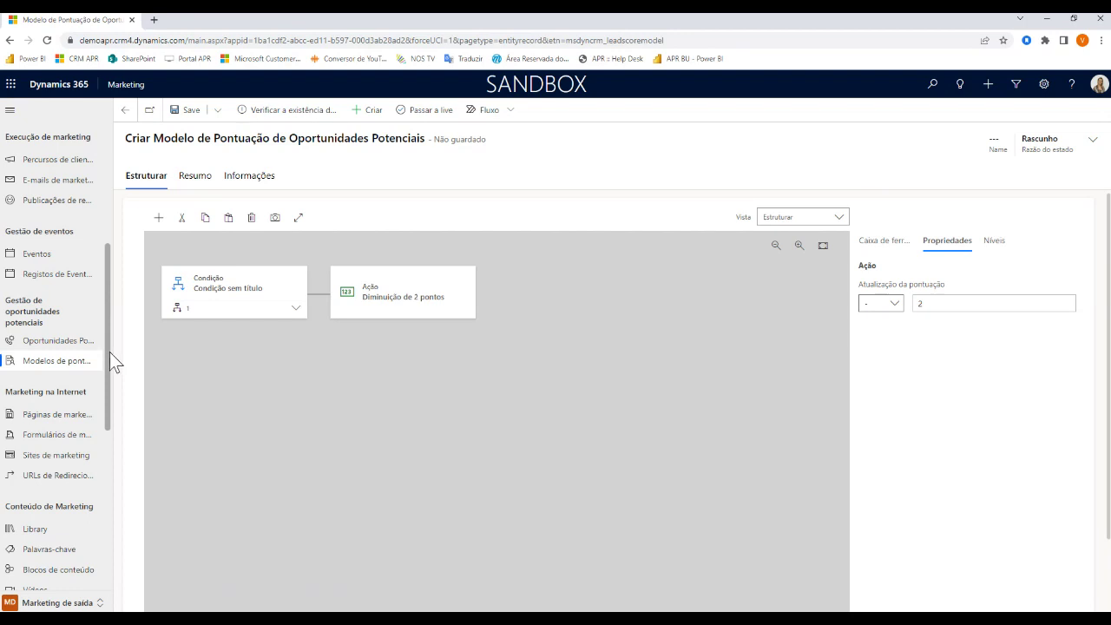
Go to the social posts calendar, discarding the unsaved scoring model, and create a new post on 18 April 2023
{"action": "left_click_drag", "start_coordinate": [109, 352], "coordinate": [118, 310]}
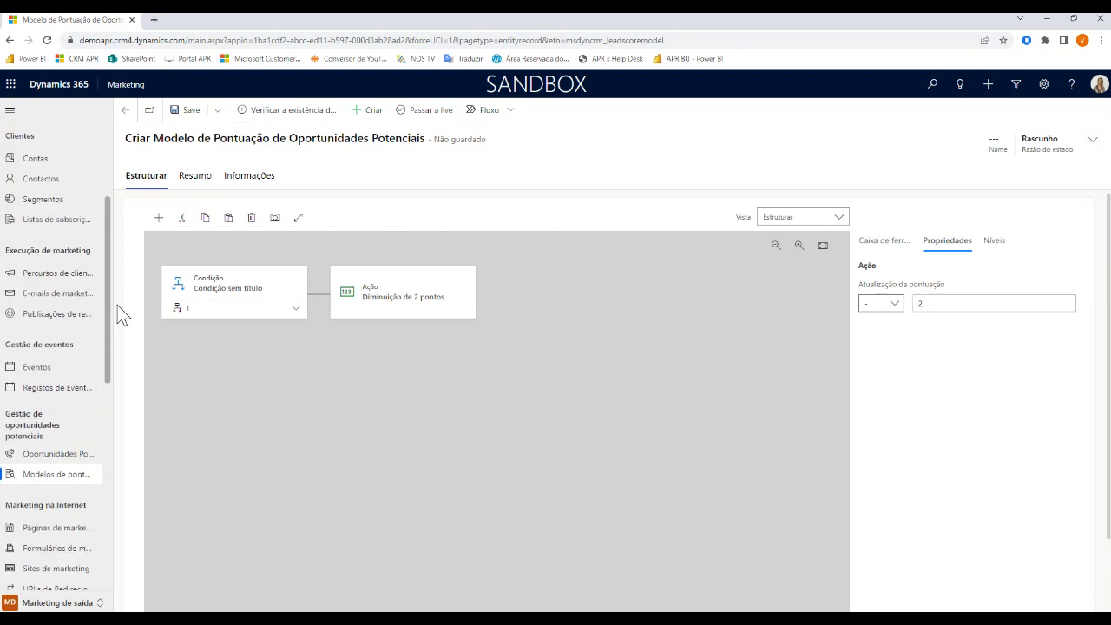
{"action": "left_click", "coordinate": [77, 321]}
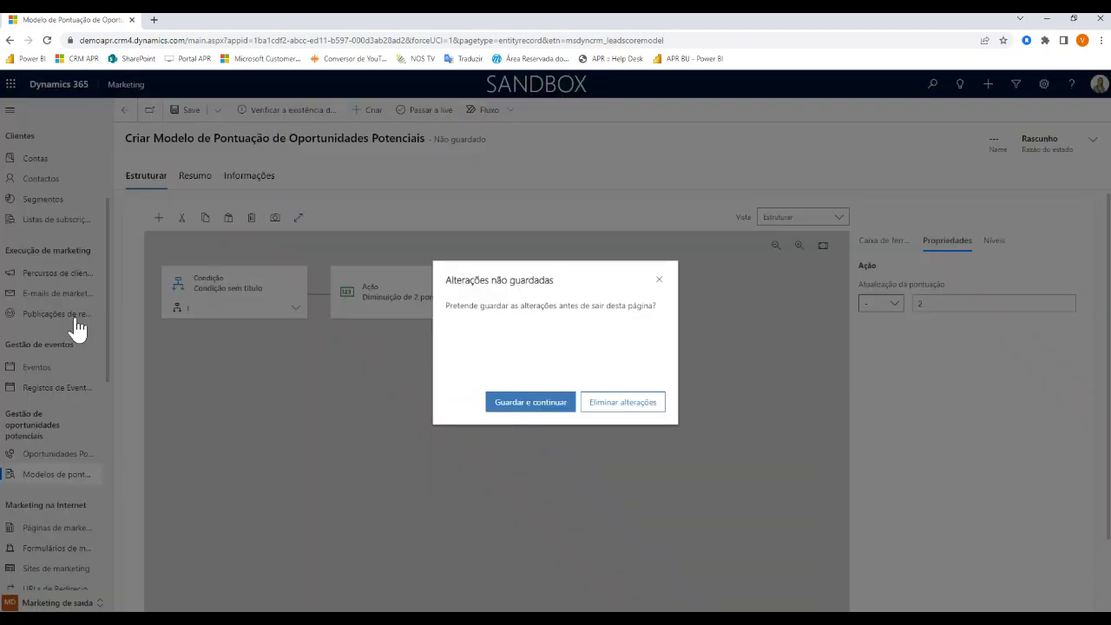
{"action": "left_click", "coordinate": [634, 411]}
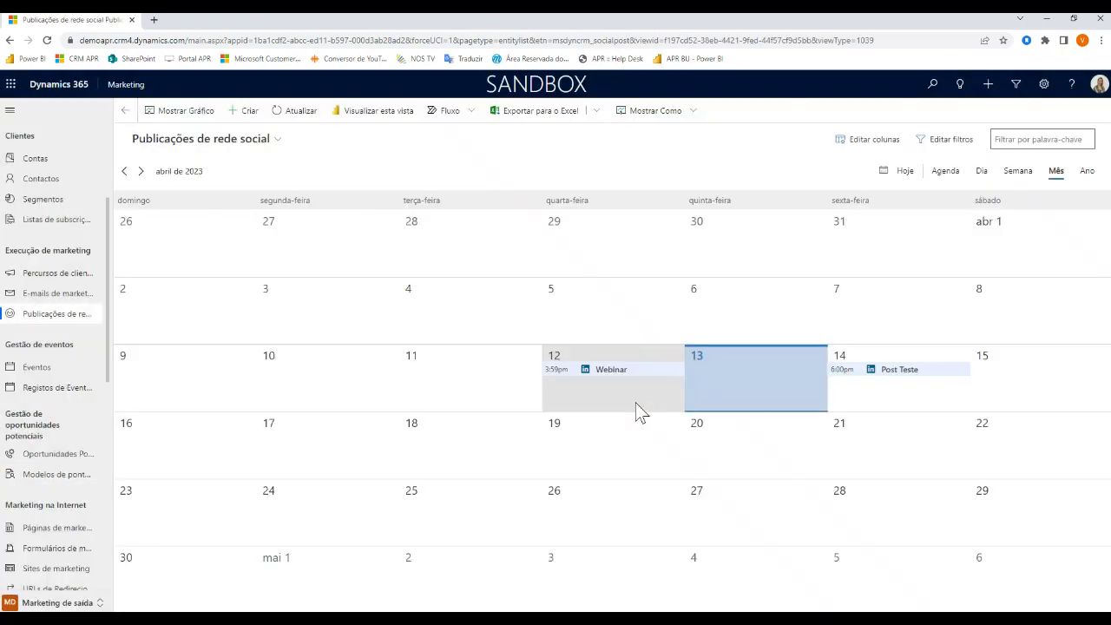
{"action": "left_click", "coordinate": [796, 364]}
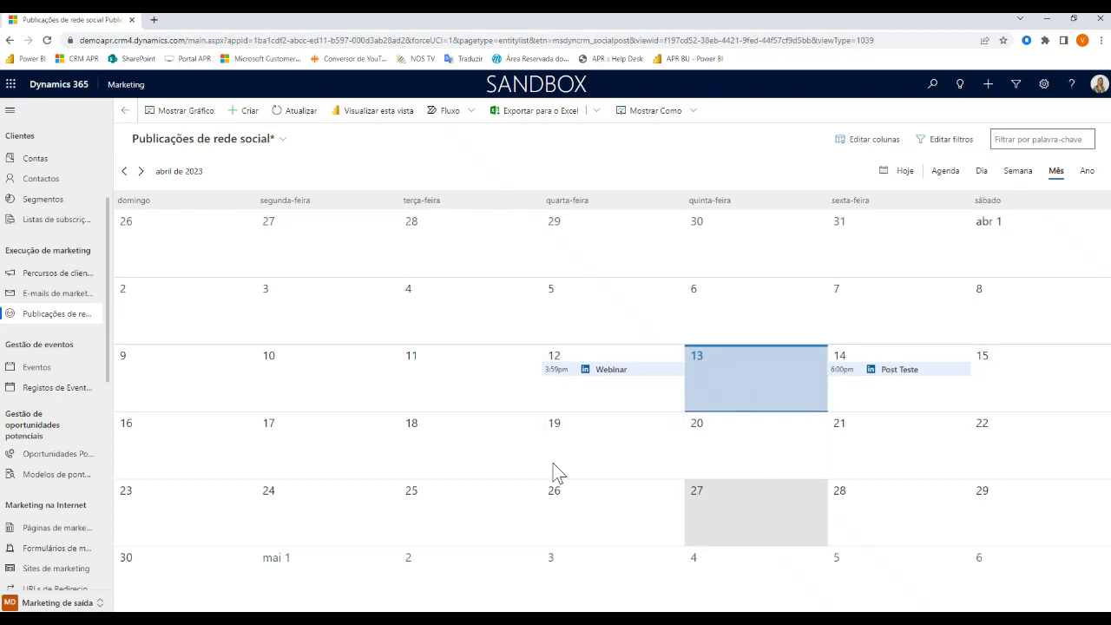
{"action": "left_click", "coordinate": [453, 452]}
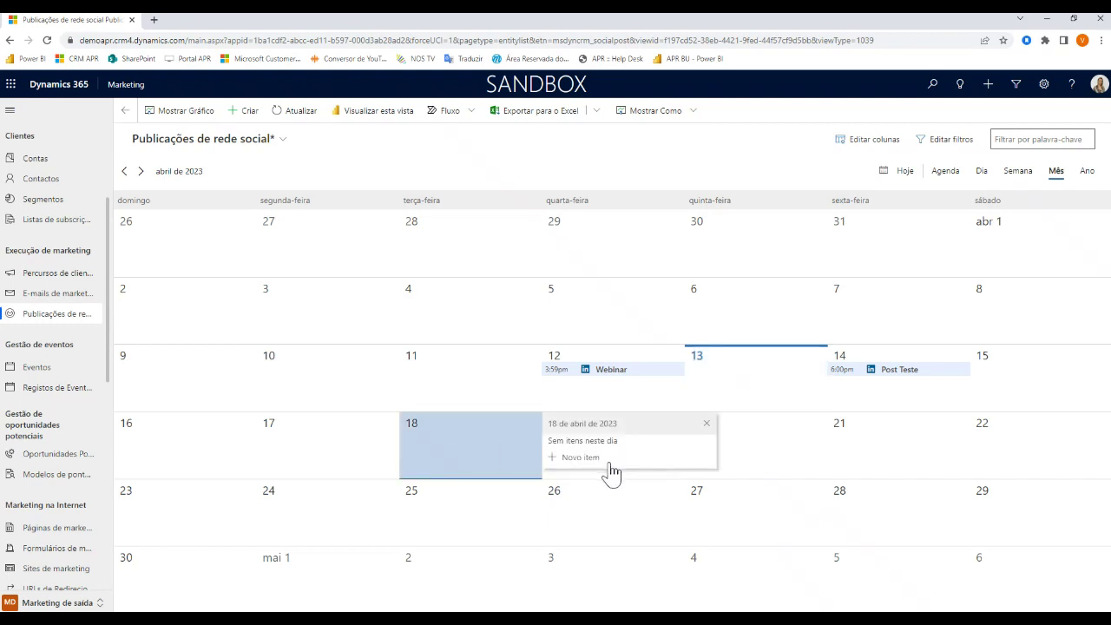
{"action": "left_click", "coordinate": [603, 462]}
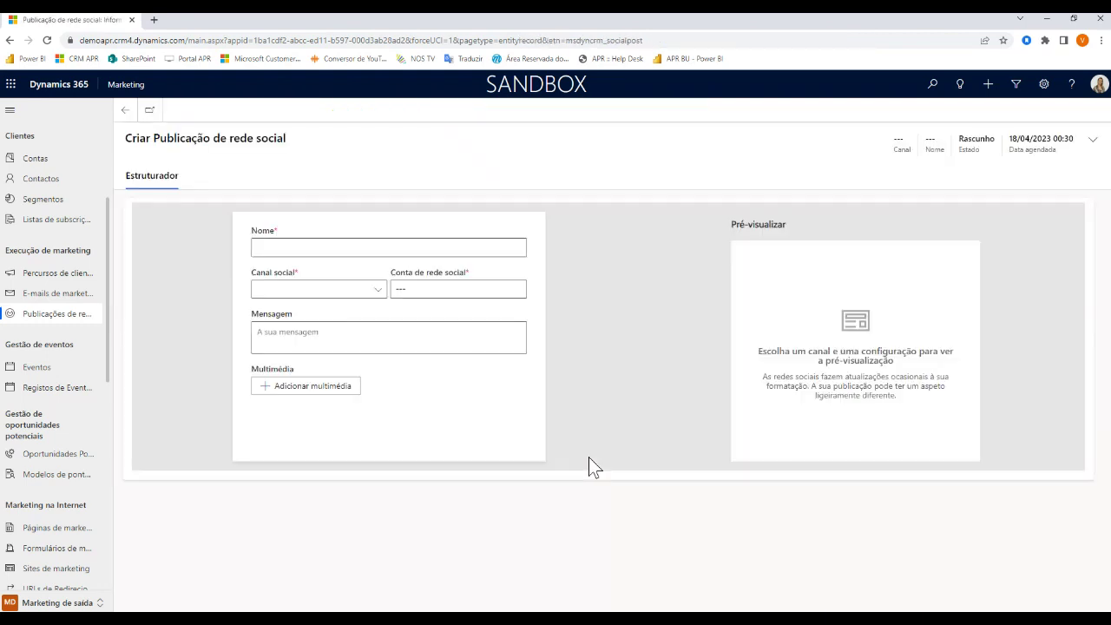
Set the post's social channel and account to LinkedIn, publishing as Empresa on the APR TESTES page
{"action": "left_click", "coordinate": [379, 293]}
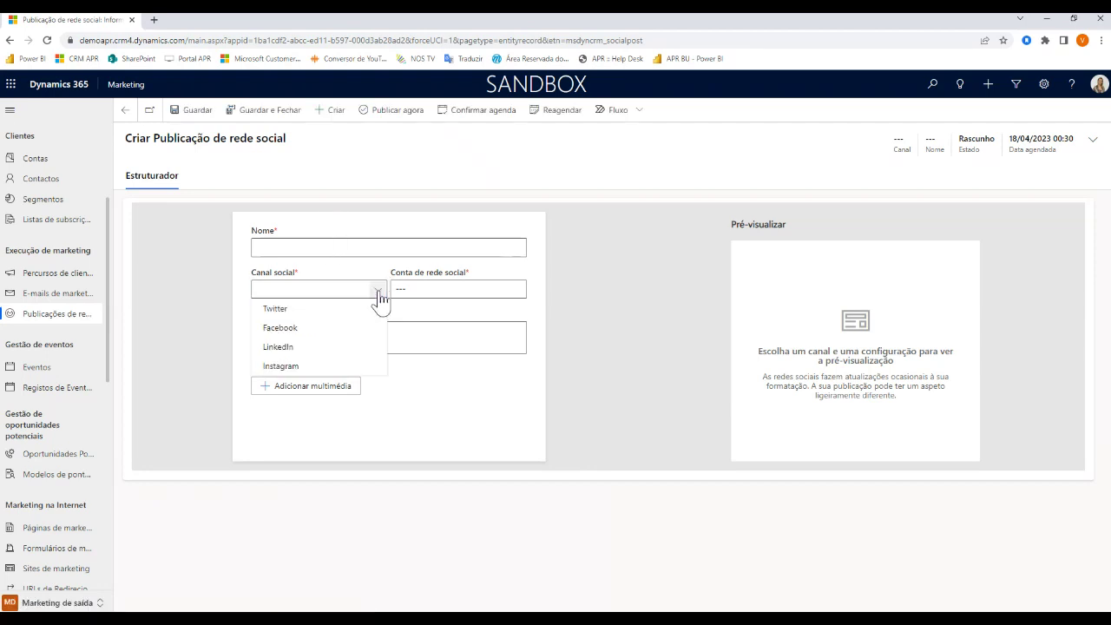
{"action": "left_click", "coordinate": [318, 351]}
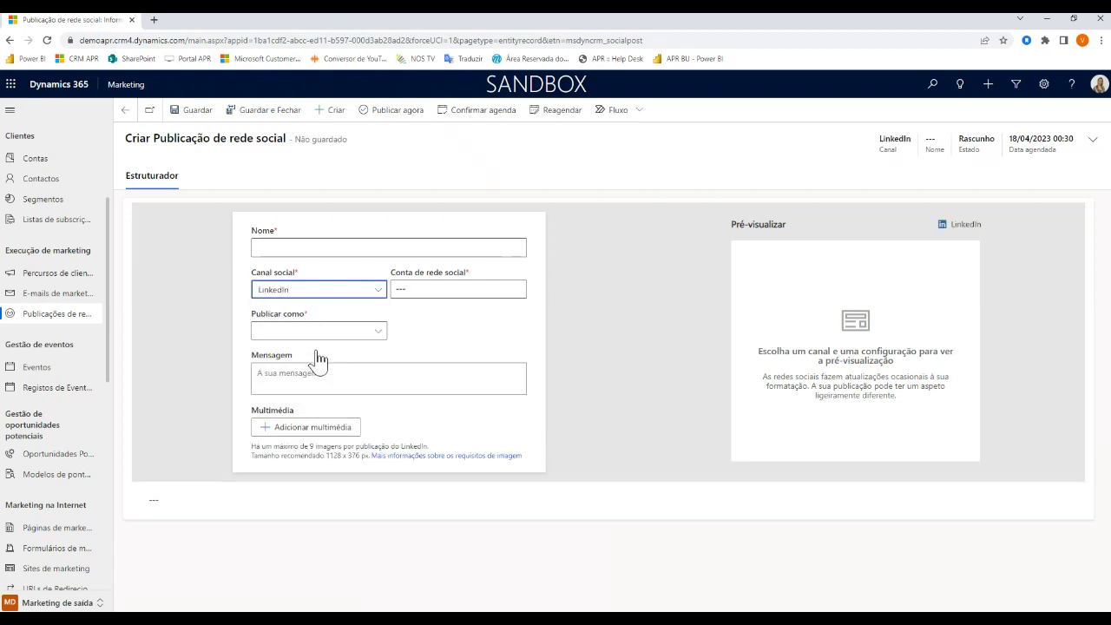
{"action": "left_click", "coordinate": [518, 296]}
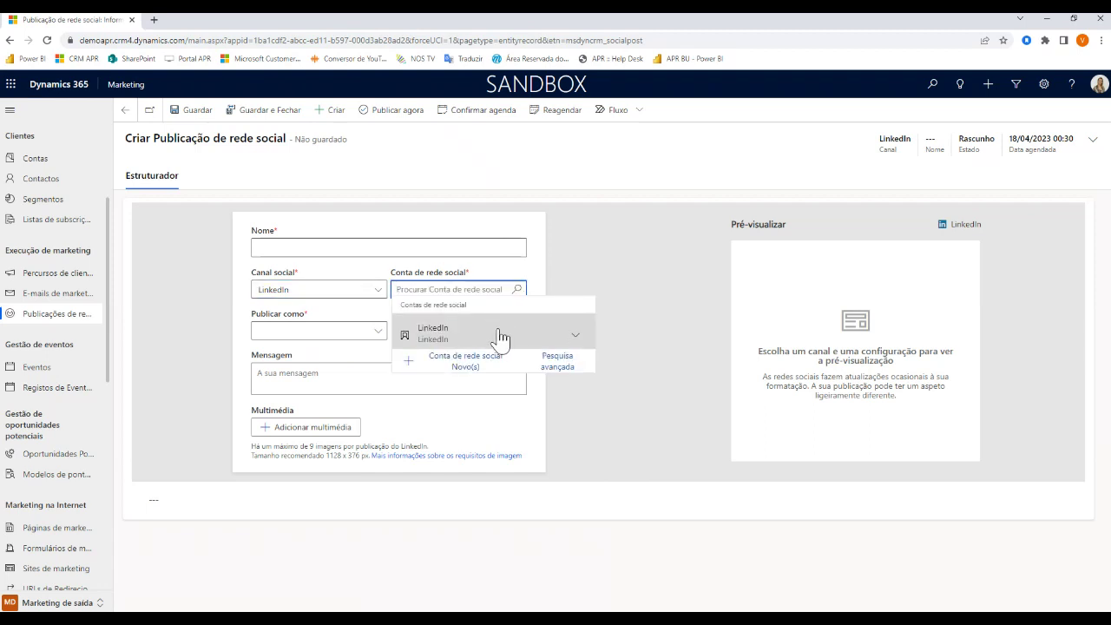
{"action": "left_click", "coordinate": [500, 337]}
{"action": "left_click", "coordinate": [383, 339]}
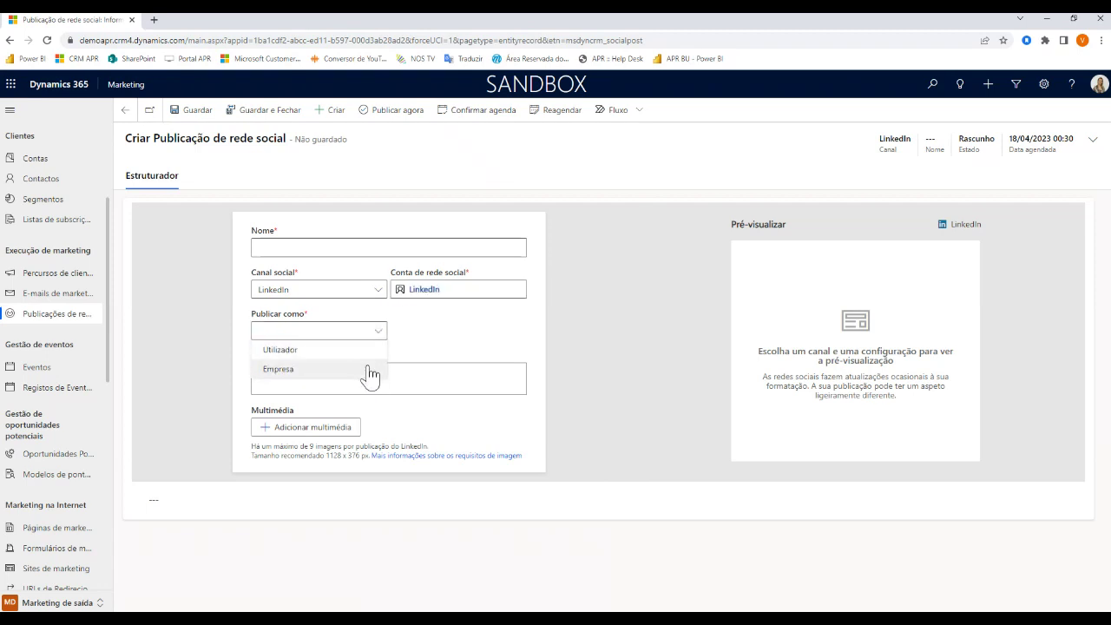
{"action": "left_click", "coordinate": [371, 369]}
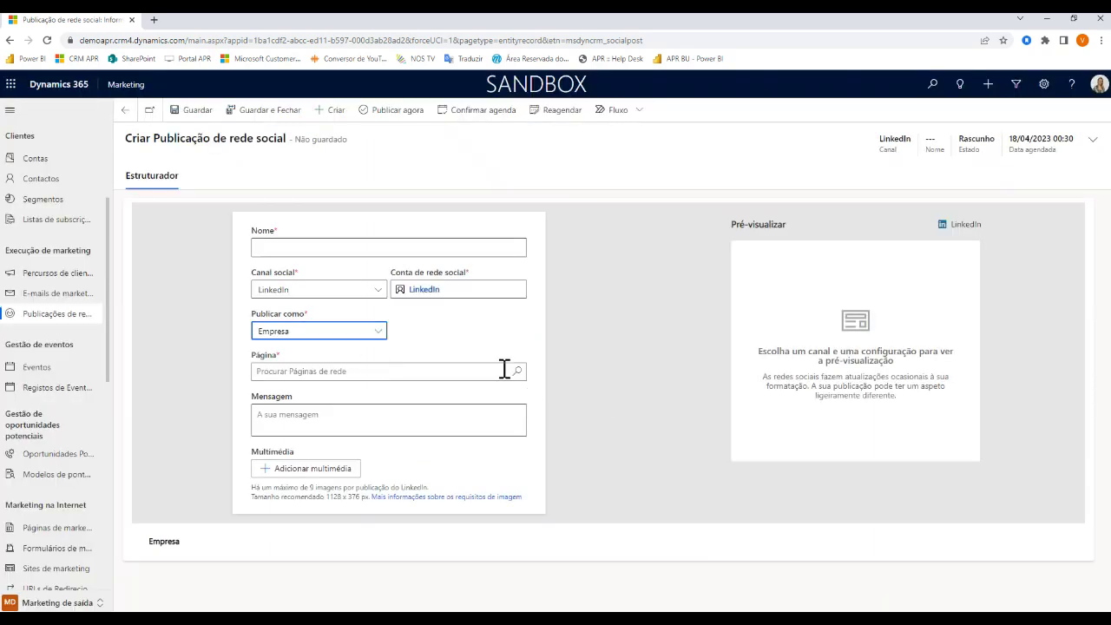
{"action": "left_click", "coordinate": [512, 375]}
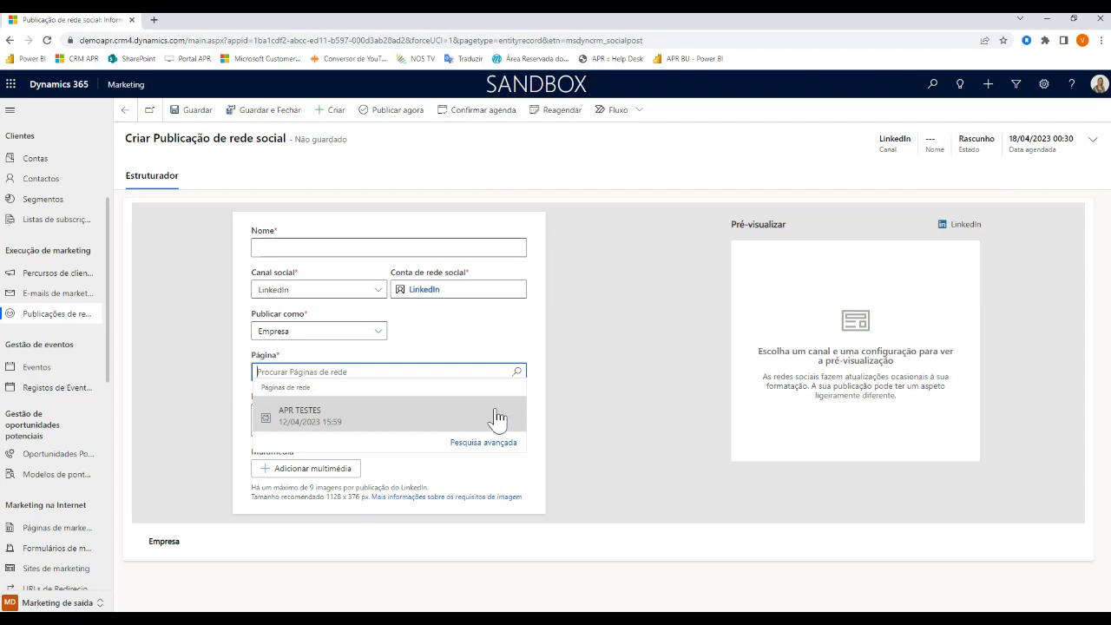
{"action": "left_click", "coordinate": [498, 418]}
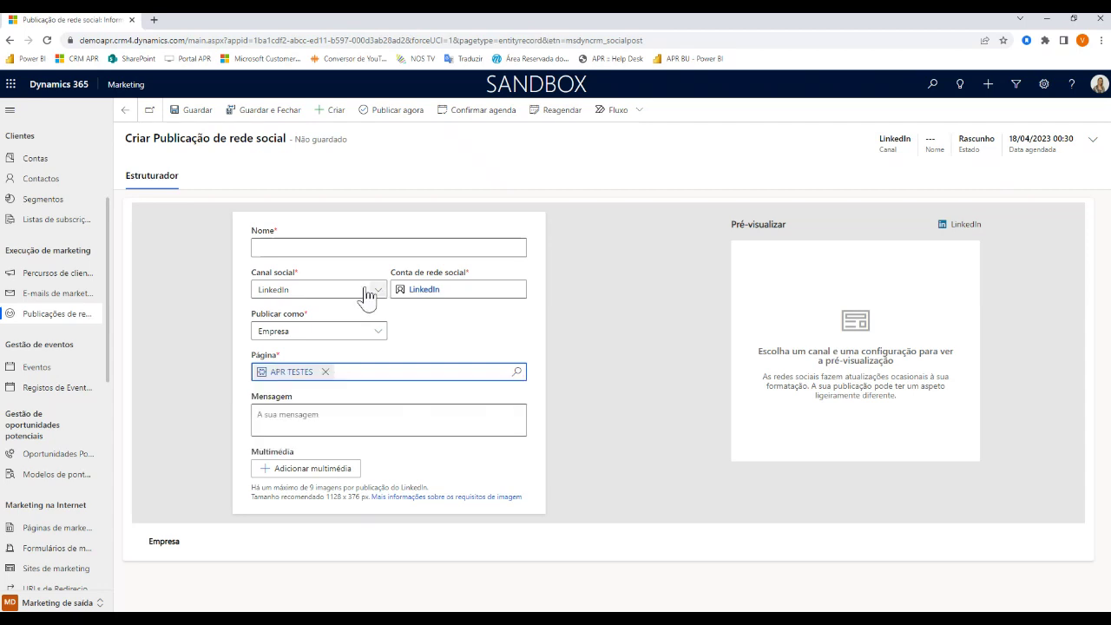
Check the new LinkedIn post's message field and scheduled date, and return to the calendar discarding the unsaved post
{"action": "left_click", "coordinate": [295, 414]}
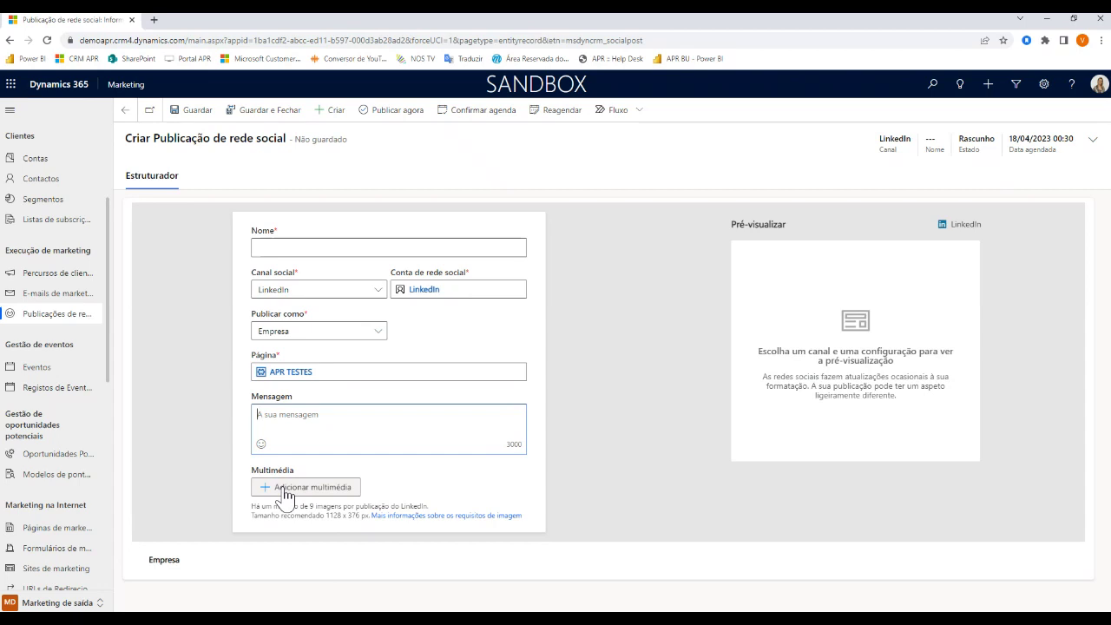
{"action": "left_click", "coordinate": [1093, 140]}
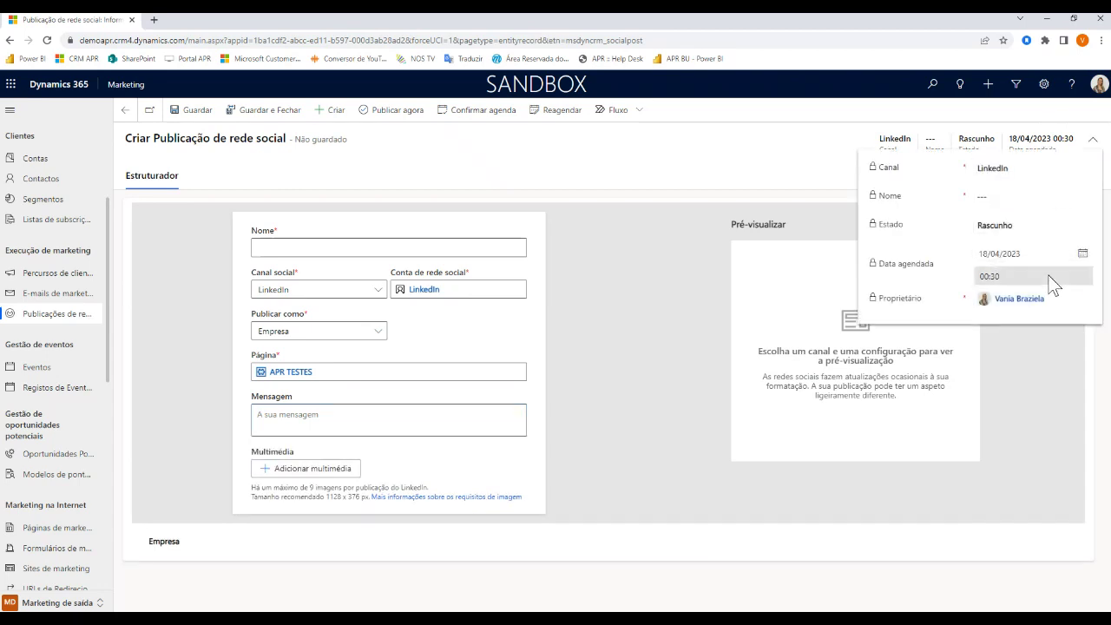
{"action": "left_click", "coordinate": [578, 342]}
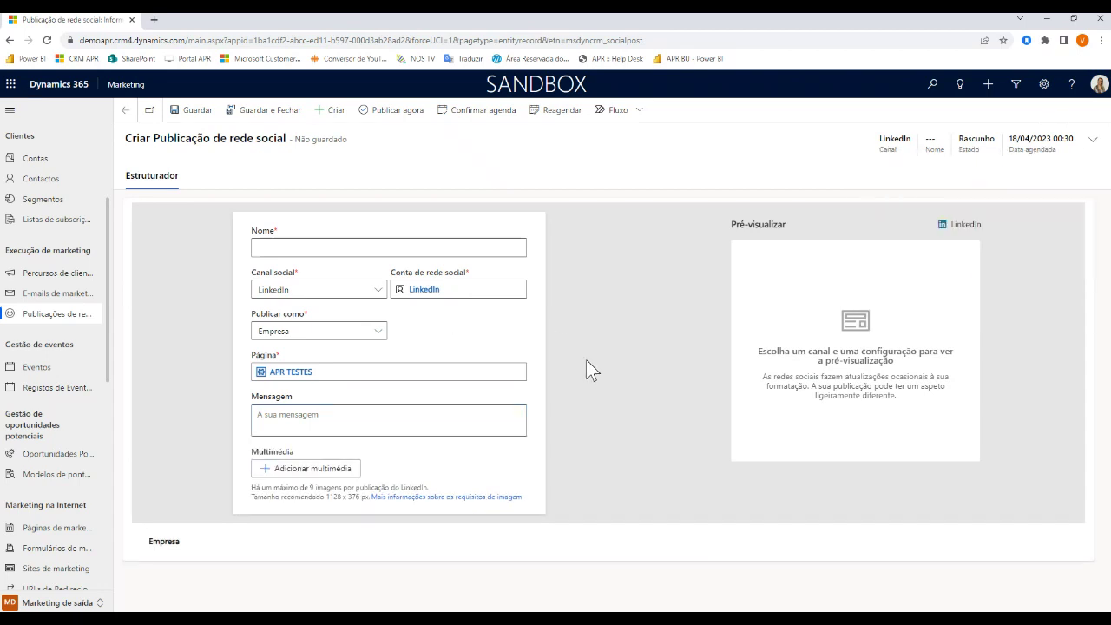
{"action": "left_click", "coordinate": [128, 112]}
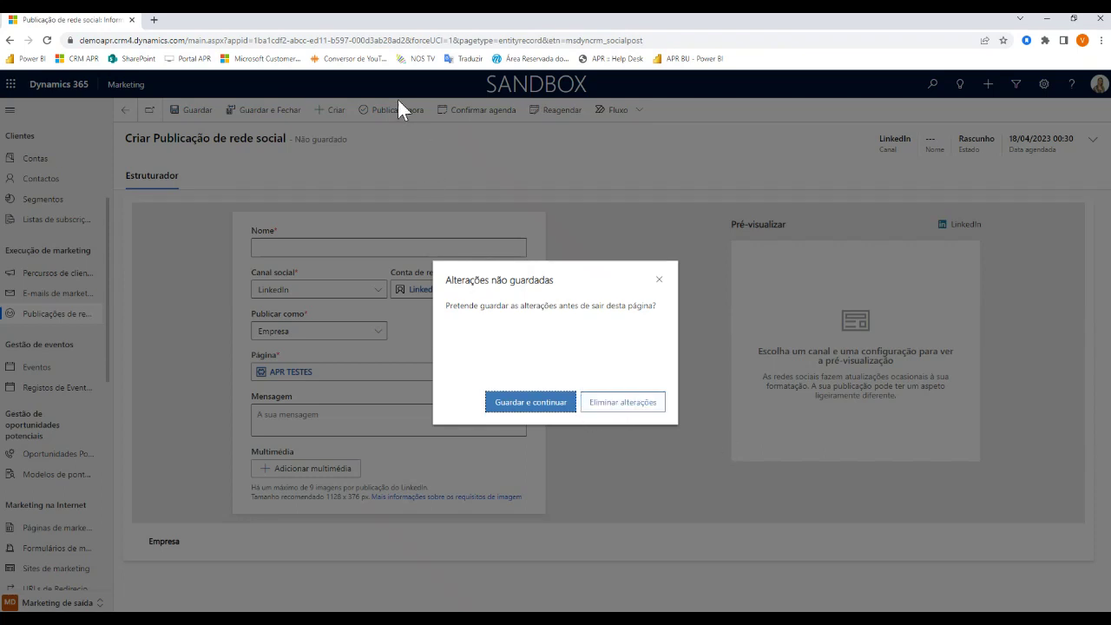
{"action": "left_click", "coordinate": [623, 414]}
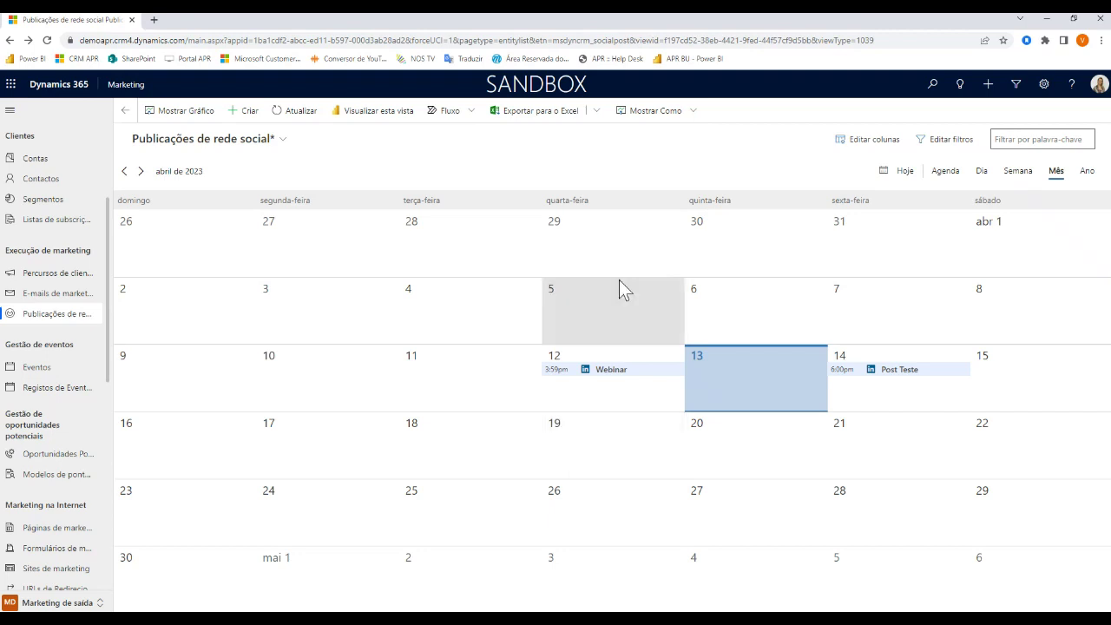
Open the Post Teste social post on 14 April 2023 and review its scheduled date and message preview
{"action": "left_click", "coordinate": [897, 382]}
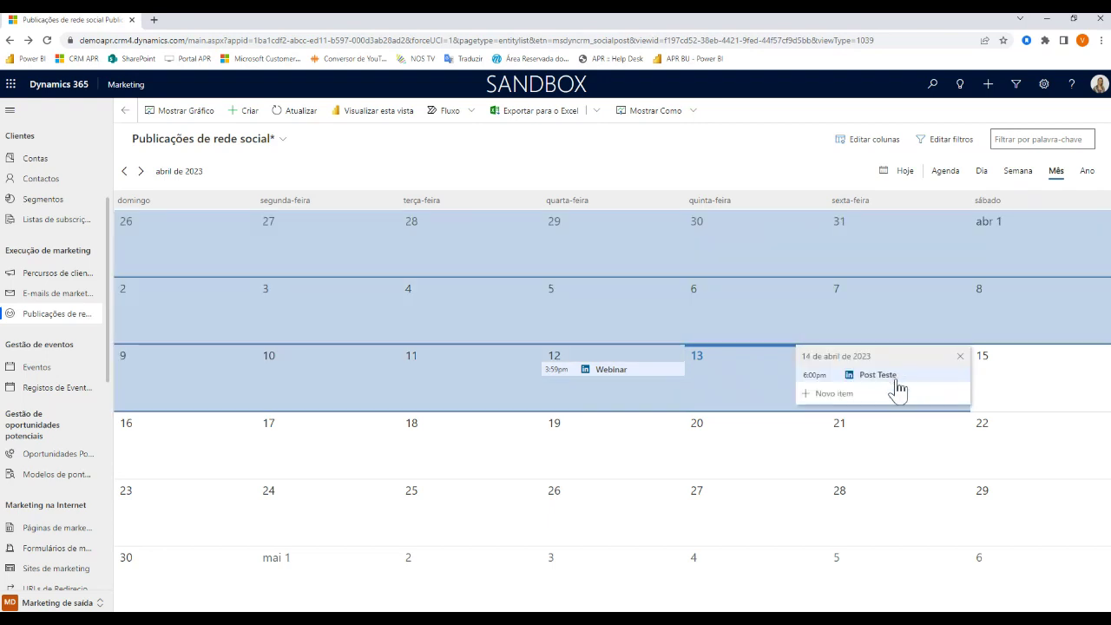
{"action": "left_click", "coordinate": [1020, 390]}
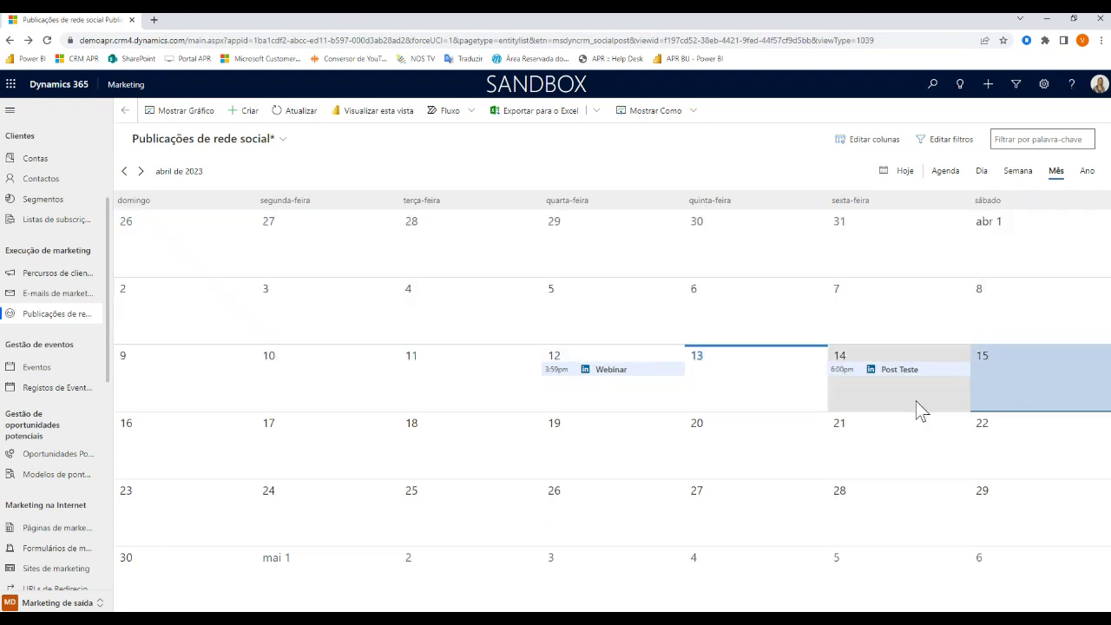
{"action": "double_click", "coordinate": [869, 371]}
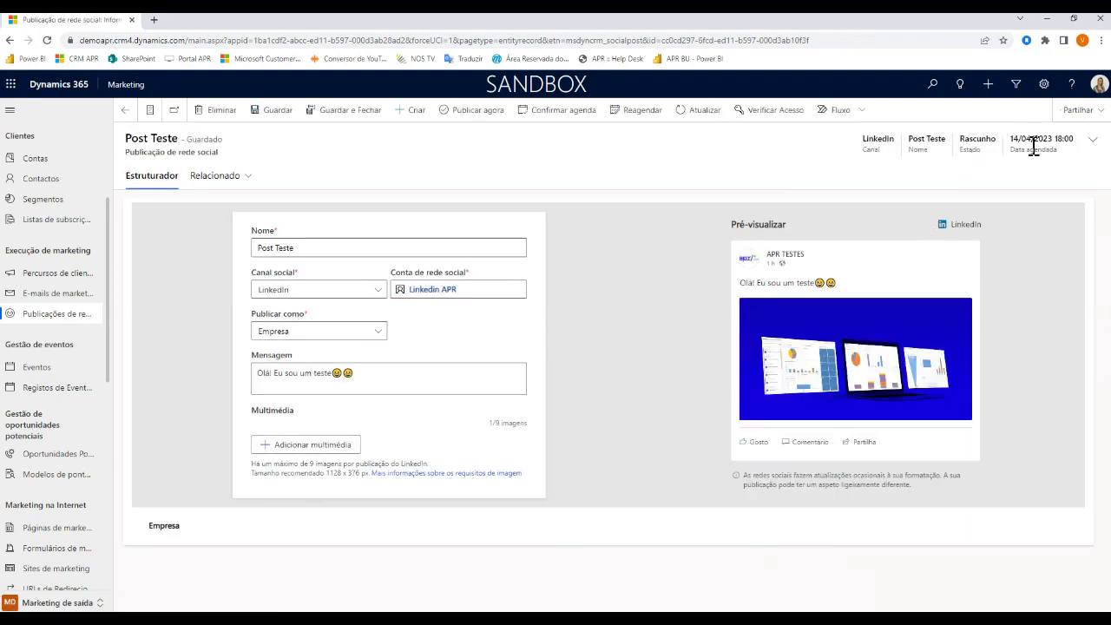
{"action": "left_click_drag", "start_coordinate": [1012, 141], "coordinate": [1075, 136]}
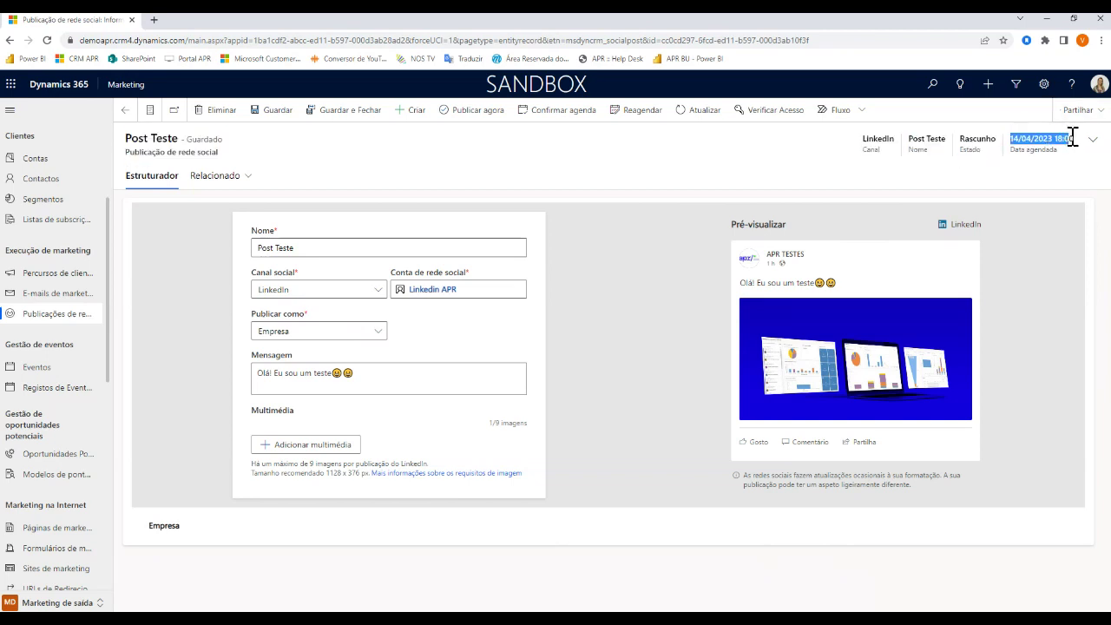
{"action": "left_click_drag", "start_coordinate": [746, 283], "coordinate": [875, 300]}
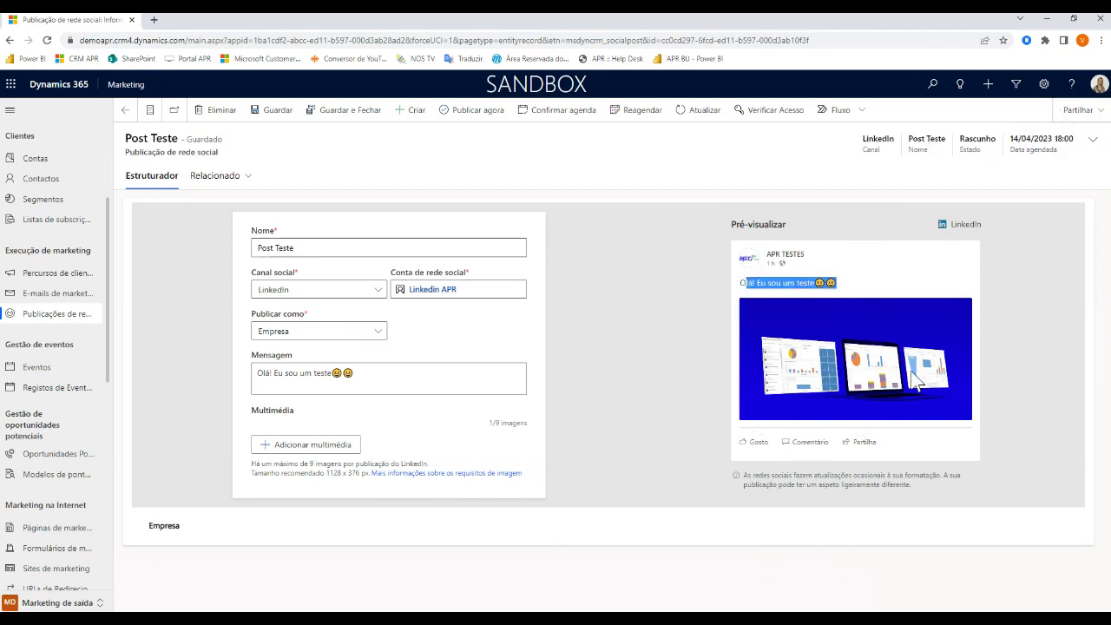
{"action": "left_click", "coordinate": [614, 378]}
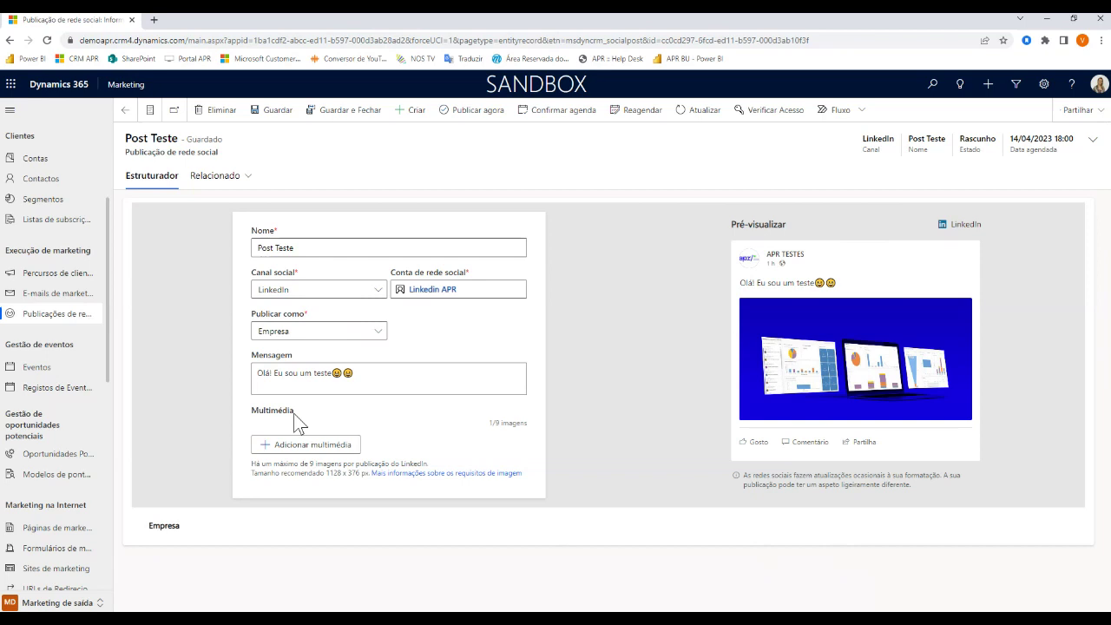
Return to the social posts calendar and open the Webinar post on 12 April 2023 to review its message preview
{"action": "left_click", "coordinate": [125, 110]}
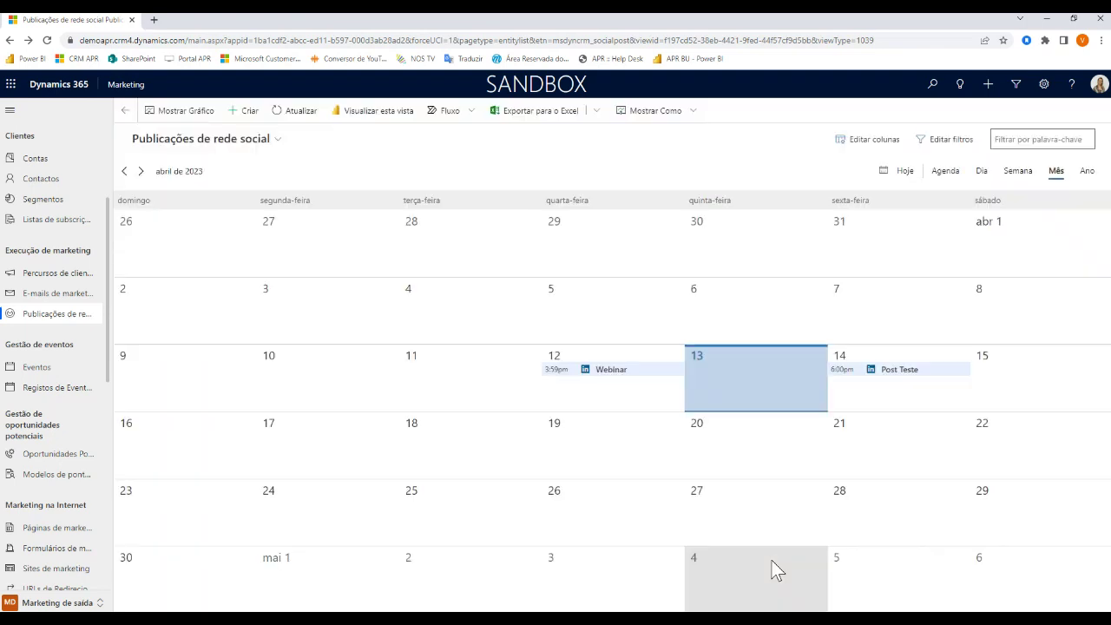
{"action": "left_click", "coordinate": [587, 368]}
{"action": "double_click", "coordinate": [597, 376]}
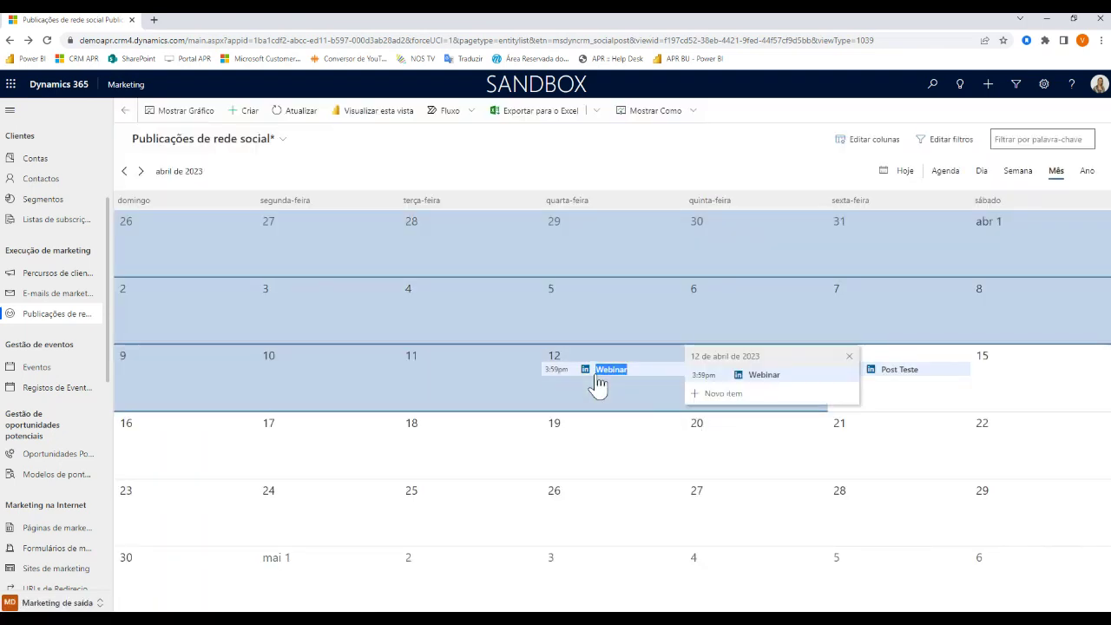
{"action": "double_click", "coordinate": [593, 380]}
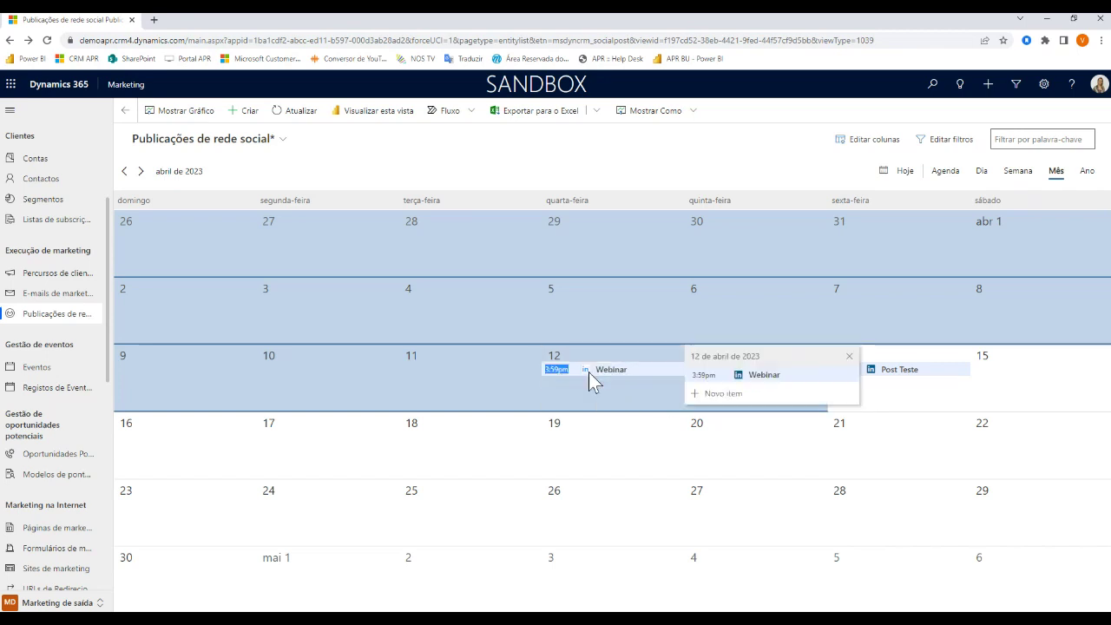
{"action": "left_click", "coordinate": [713, 379]}
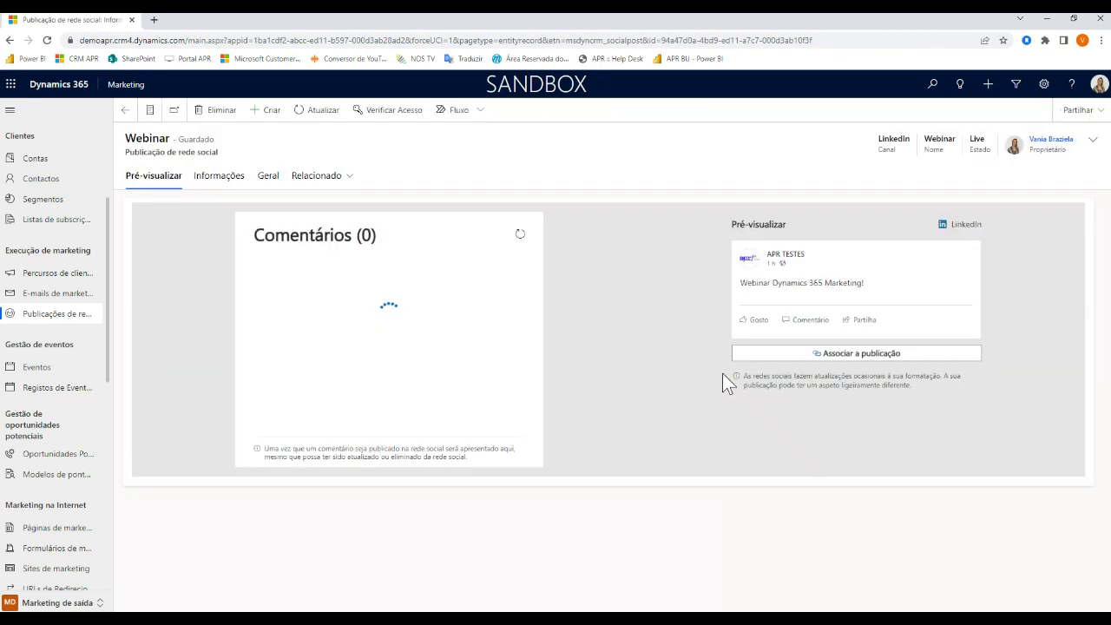
{"action": "left_click_drag", "start_coordinate": [752, 283], "coordinate": [925, 289]}
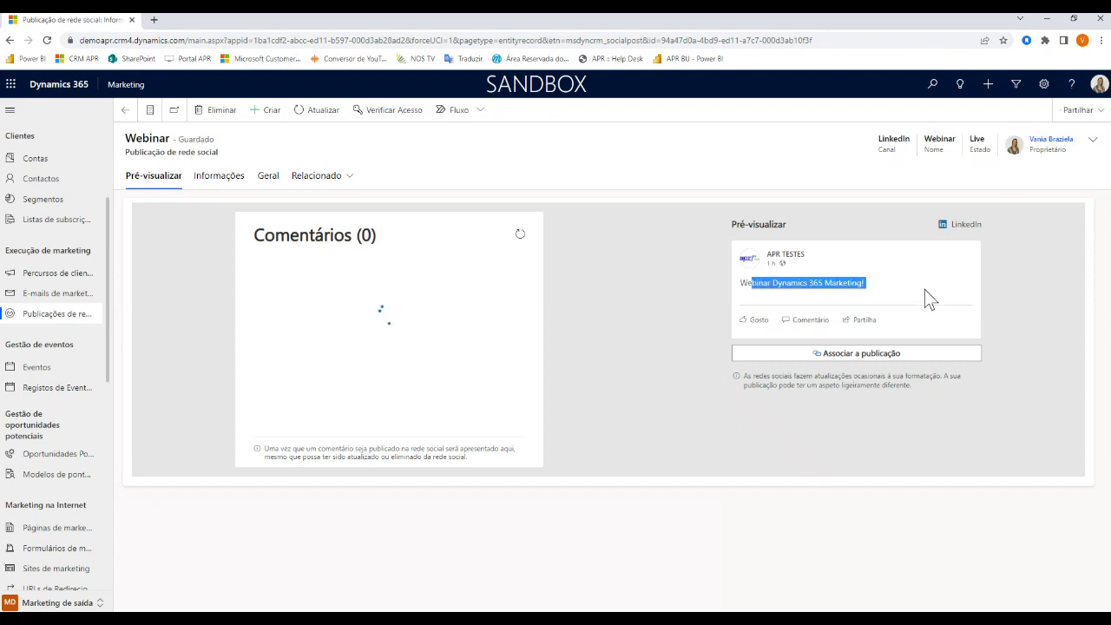
{"action": "left_click", "coordinate": [920, 289]}
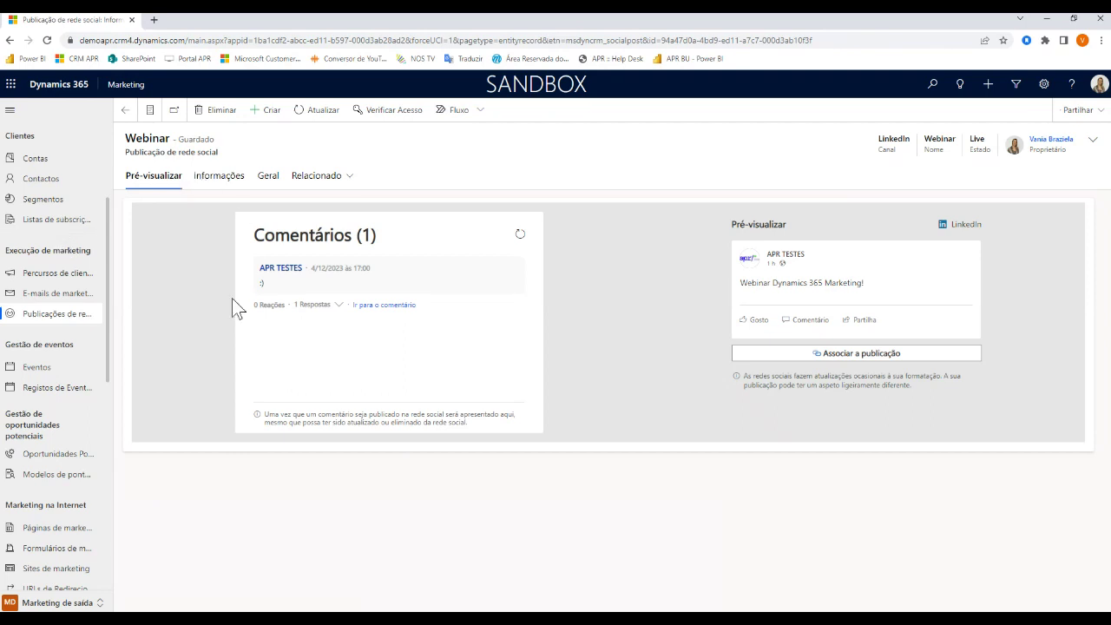
Expand the replies to the Webinar post's comment and view that comment on LinkedIn before returning to Dynamics 365 Marketing
{"action": "left_click", "coordinate": [335, 310]}
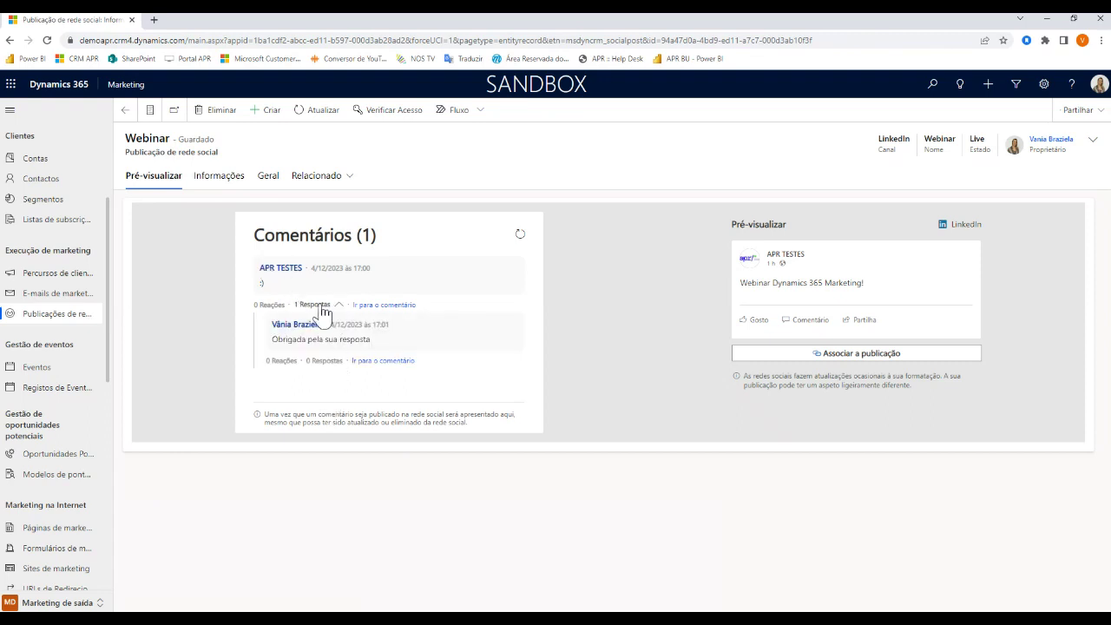
{"action": "left_click_drag", "start_coordinate": [283, 340], "coordinate": [426, 342]}
{"action": "left_click", "coordinate": [426, 342]}
{"action": "left_click", "coordinate": [383, 306]}
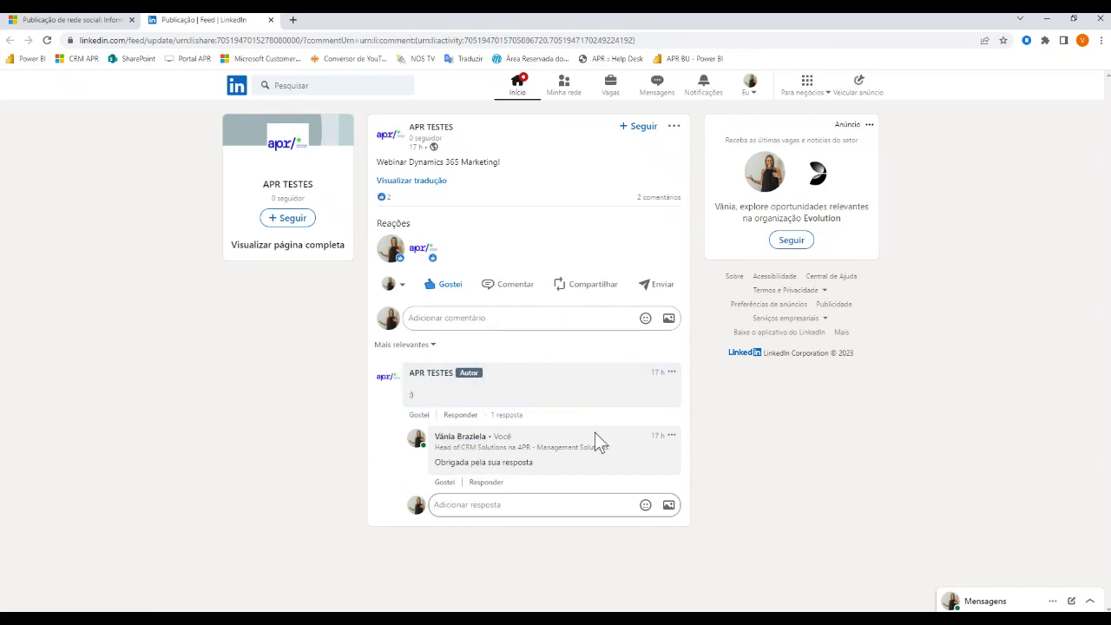
{"action": "left_click", "coordinate": [510, 503]}
{"action": "left_click", "coordinate": [78, 20]}
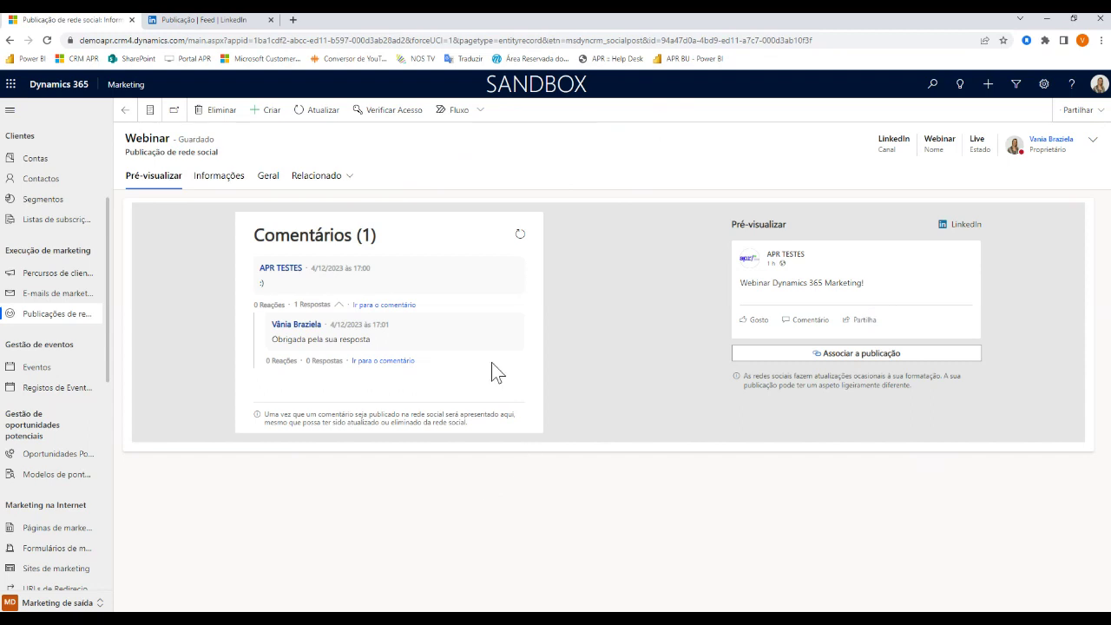
Look through the outbound marketing area's navigation and open the list of active contacts
{"action": "scroll", "coordinate": [54, 390], "scroll_direction": "down", "scroll_amount": 1}
{"action": "scroll", "coordinate": [55, 461], "scroll_direction": "down", "scroll_amount": 5}
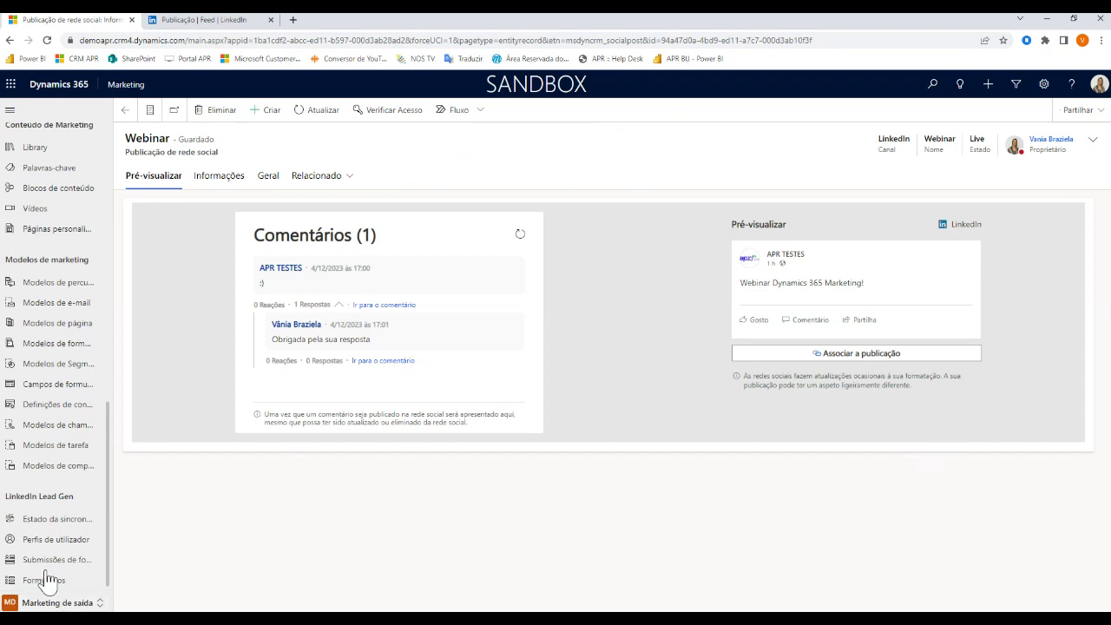
{"action": "scroll", "coordinate": [48, 573], "scroll_direction": "up", "scroll_amount": 3}
{"action": "scroll", "coordinate": [41, 594], "scroll_direction": "up", "scroll_amount": 3}
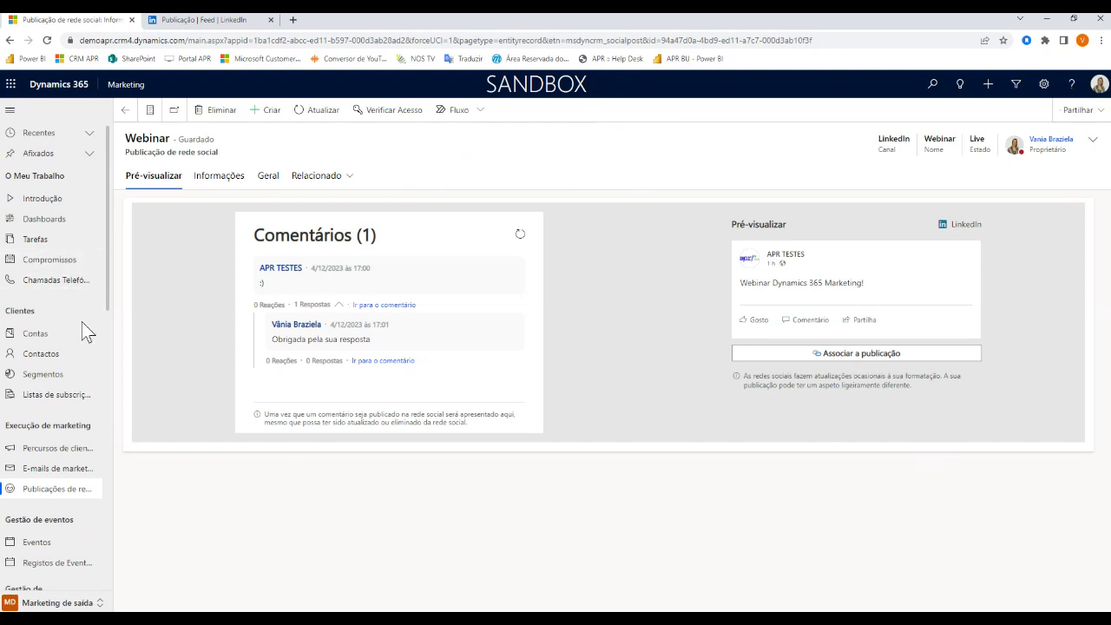
{"action": "scroll", "coordinate": [84, 342], "scroll_direction": "down", "scroll_amount": 2}
{"action": "left_click", "coordinate": [42, 296]}
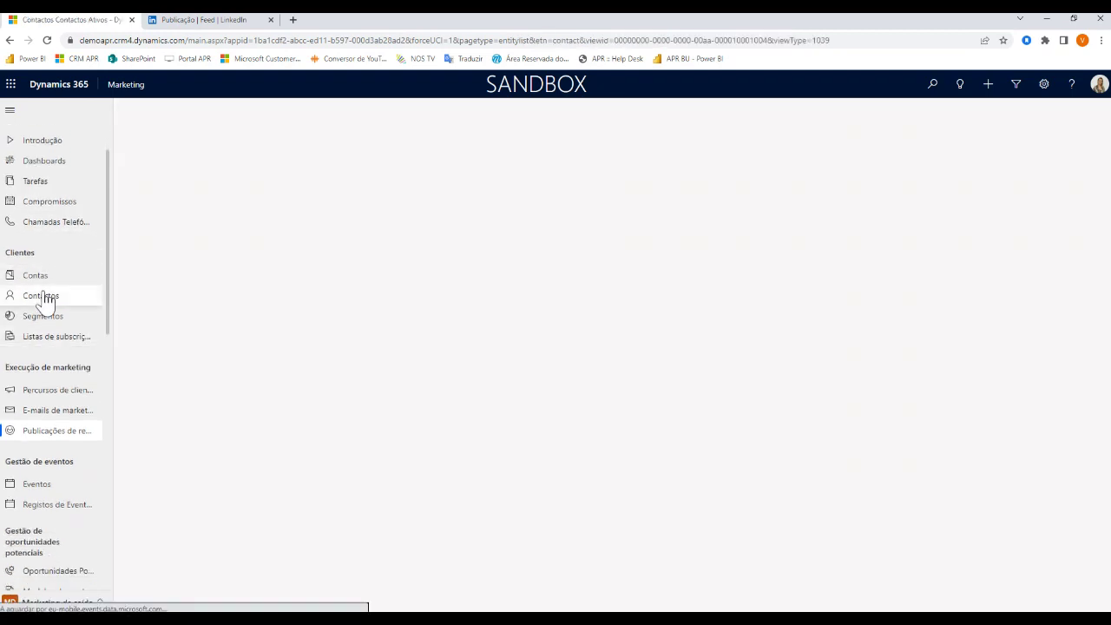
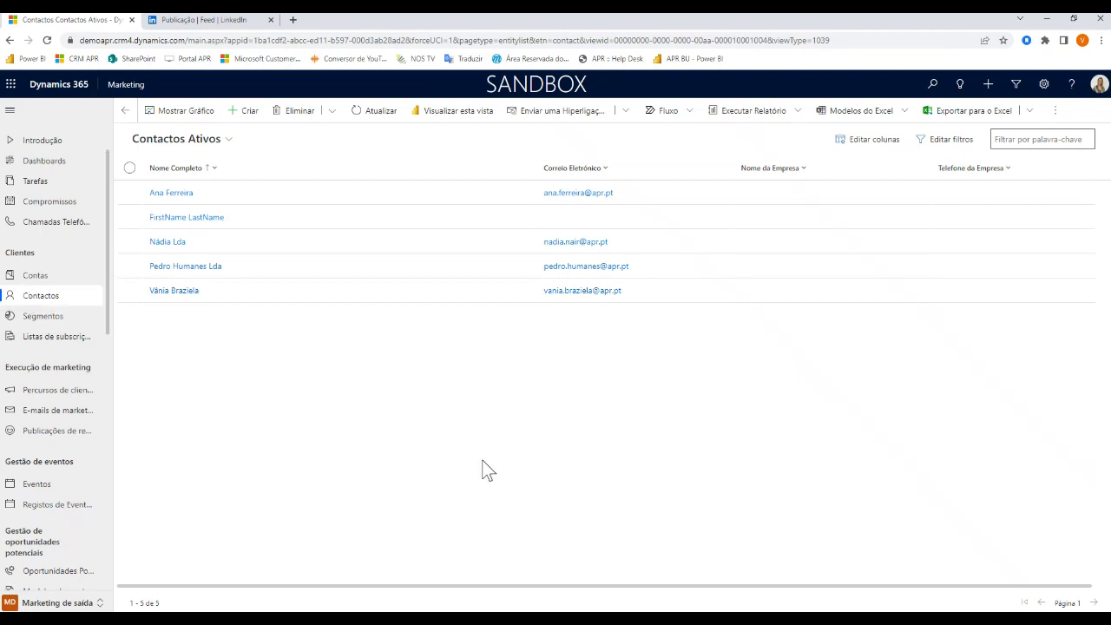
Open the last contact in the active contacts list and view the events the contact attended
{"action": "double_click", "coordinate": [225, 289]}
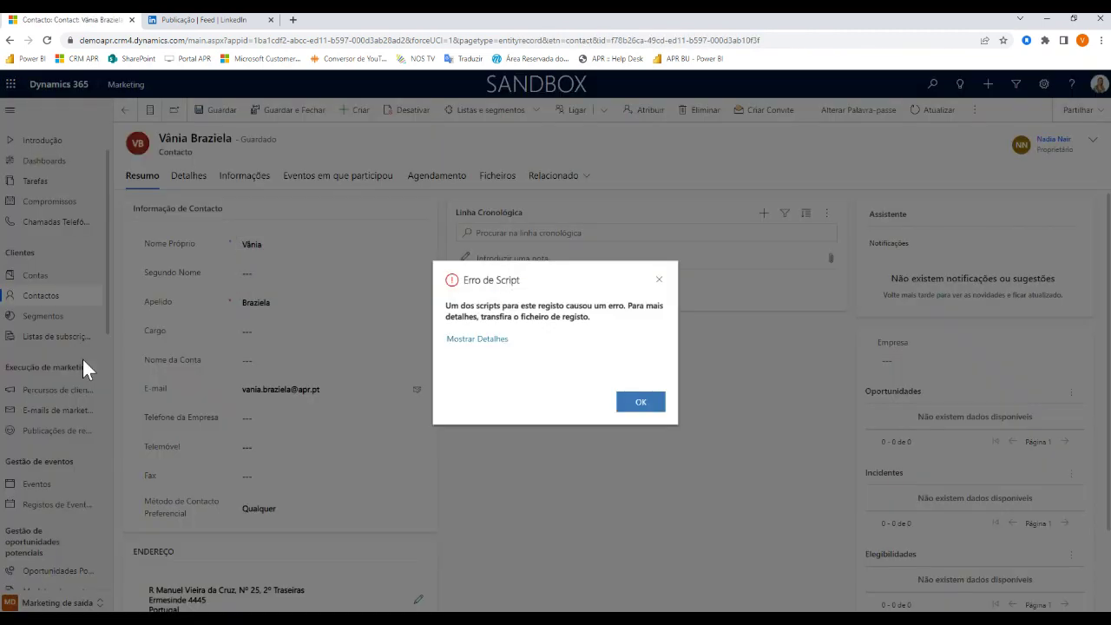
{"action": "left_click", "coordinate": [642, 402]}
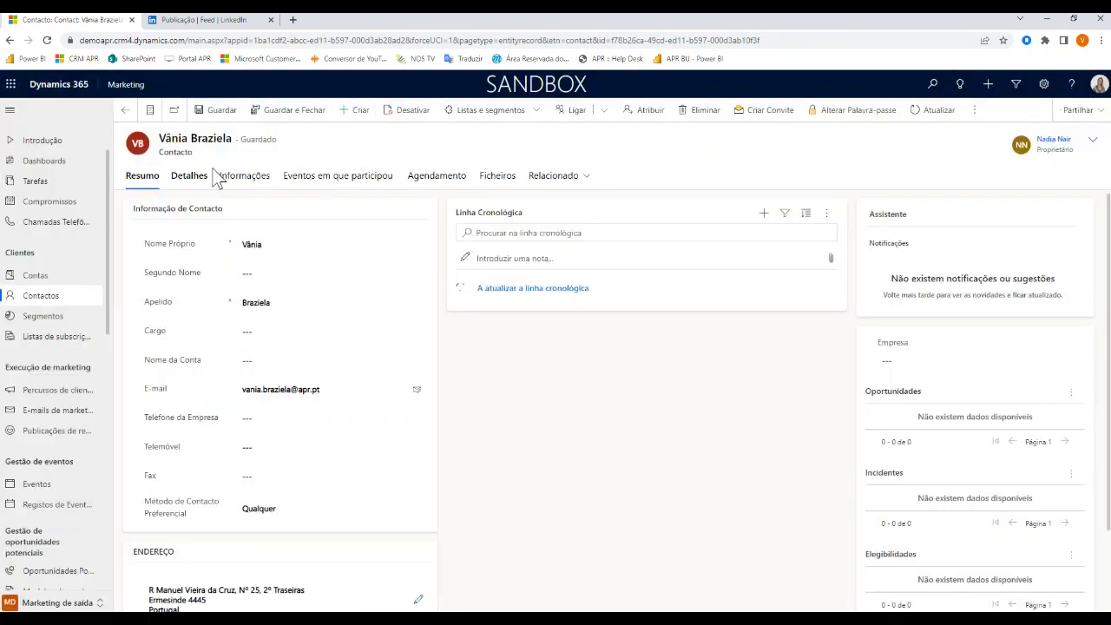
{"action": "left_click", "coordinate": [321, 177]}
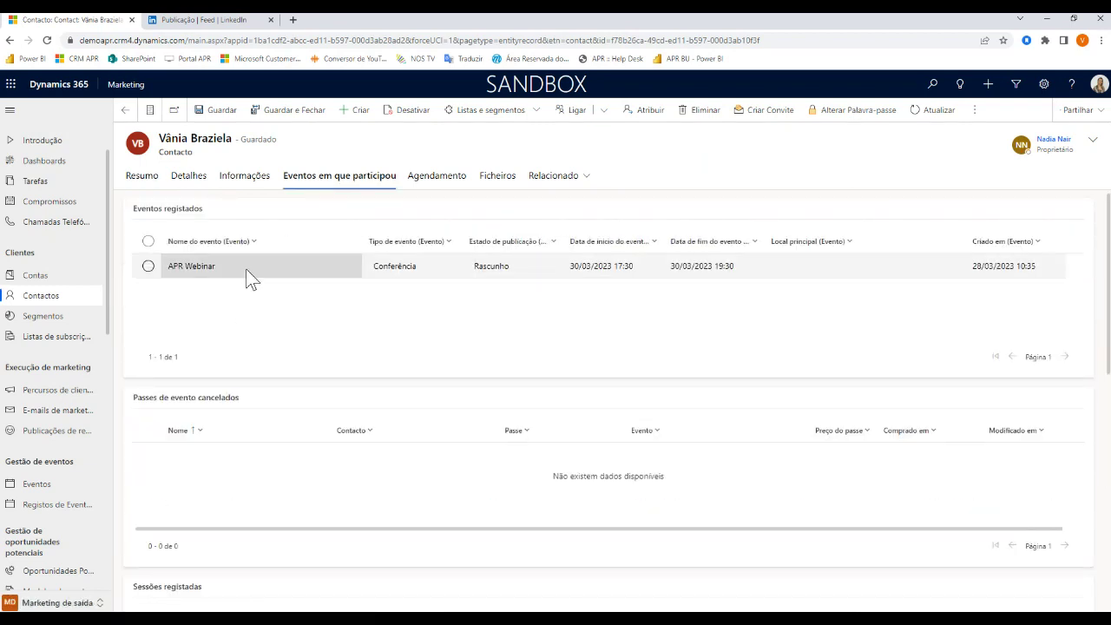
Examine the contact's marketing insights overview, including the interaction timeline, the interaction breakdown chart and the stopped journeys
{"action": "left_click", "coordinate": [246, 186]}
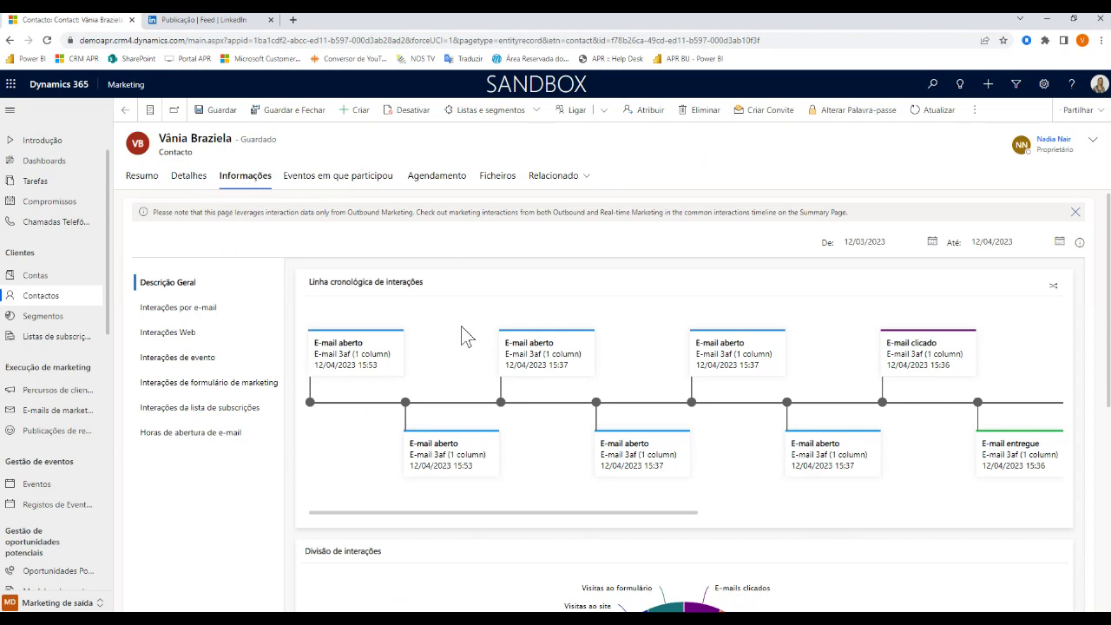
{"action": "scroll", "coordinate": [425, 343], "scroll_direction": "down", "scroll_amount": 1}
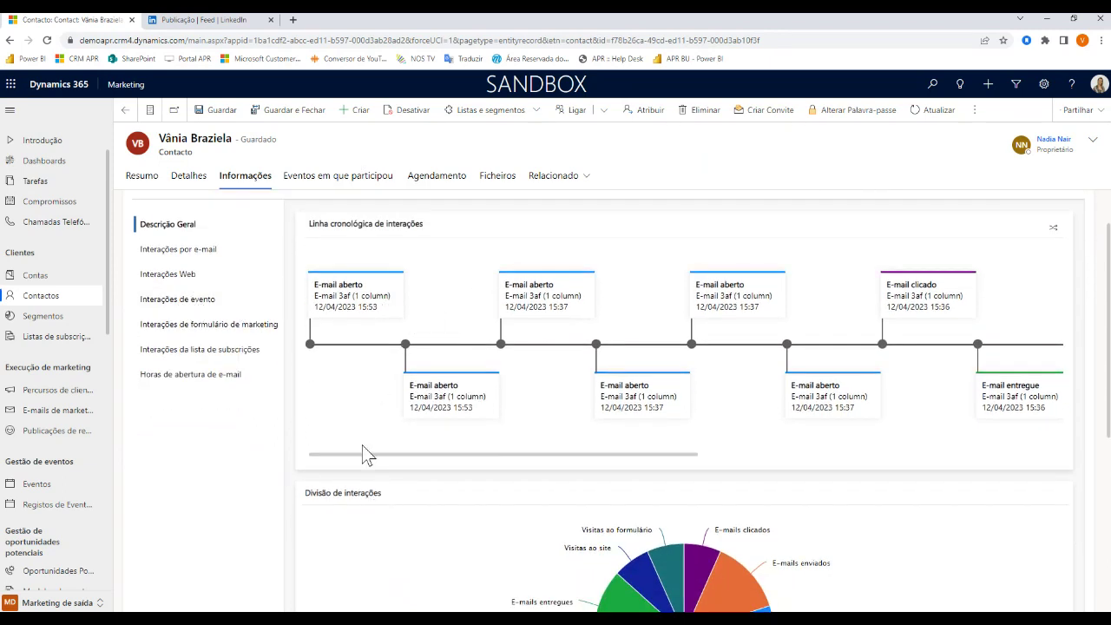
{"action": "left_click_drag", "start_coordinate": [389, 454], "coordinate": [796, 428]}
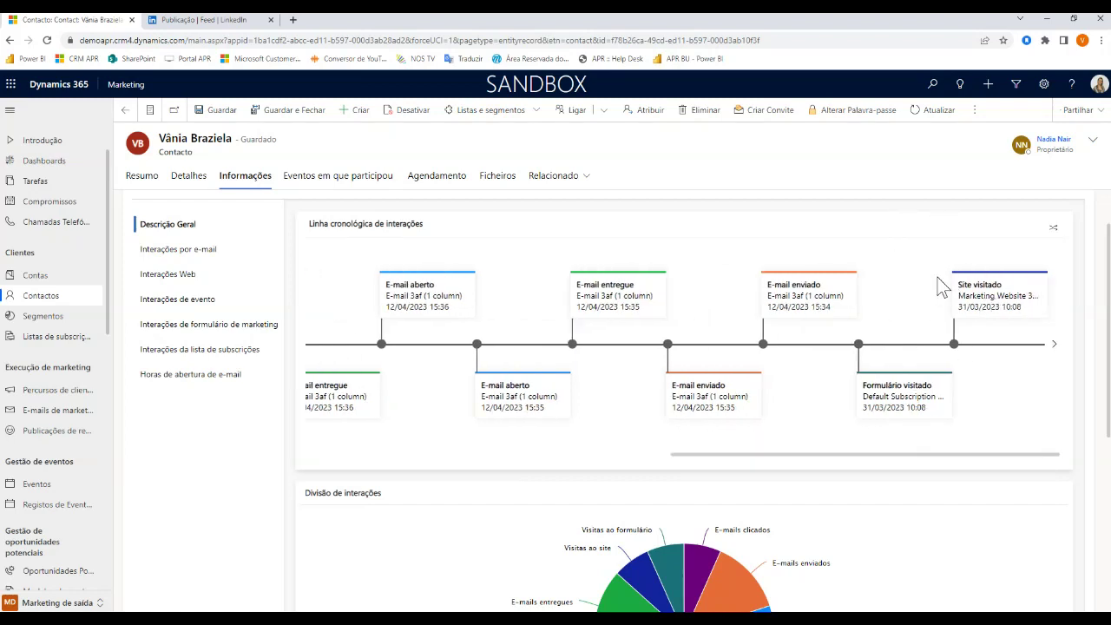
{"action": "scroll", "coordinate": [937, 289], "scroll_direction": "down", "scroll_amount": 2}
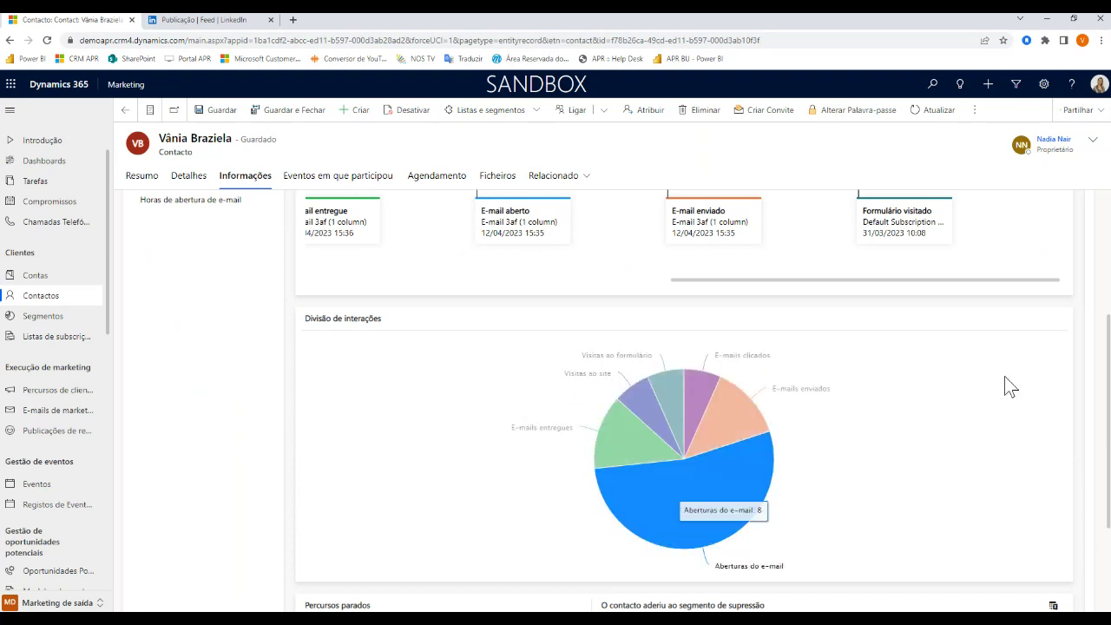
{"action": "scroll", "coordinate": [972, 395], "scroll_direction": "down", "scroll_amount": 1}
{"action": "scroll", "coordinate": [946, 414], "scroll_direction": "down", "scroll_amount": 2}
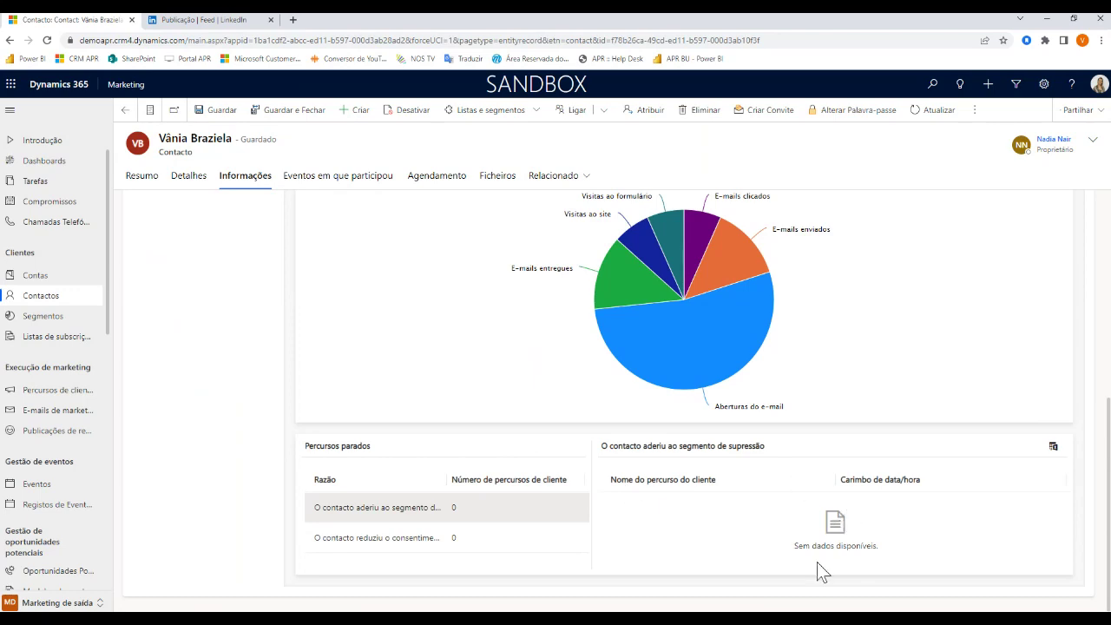
{"action": "scroll", "coordinate": [599, 506], "scroll_direction": "up", "scroll_amount": 7}
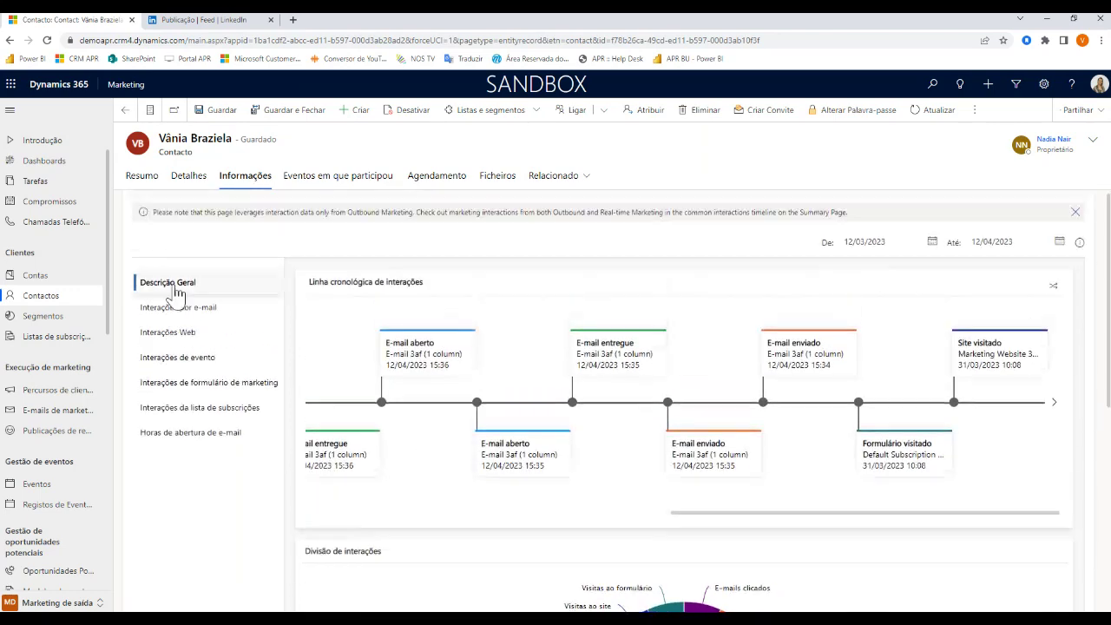
Examine the contact's e-mail interactions, including the timeline, the delivery details and the opened e-mails
{"action": "left_click", "coordinate": [177, 310]}
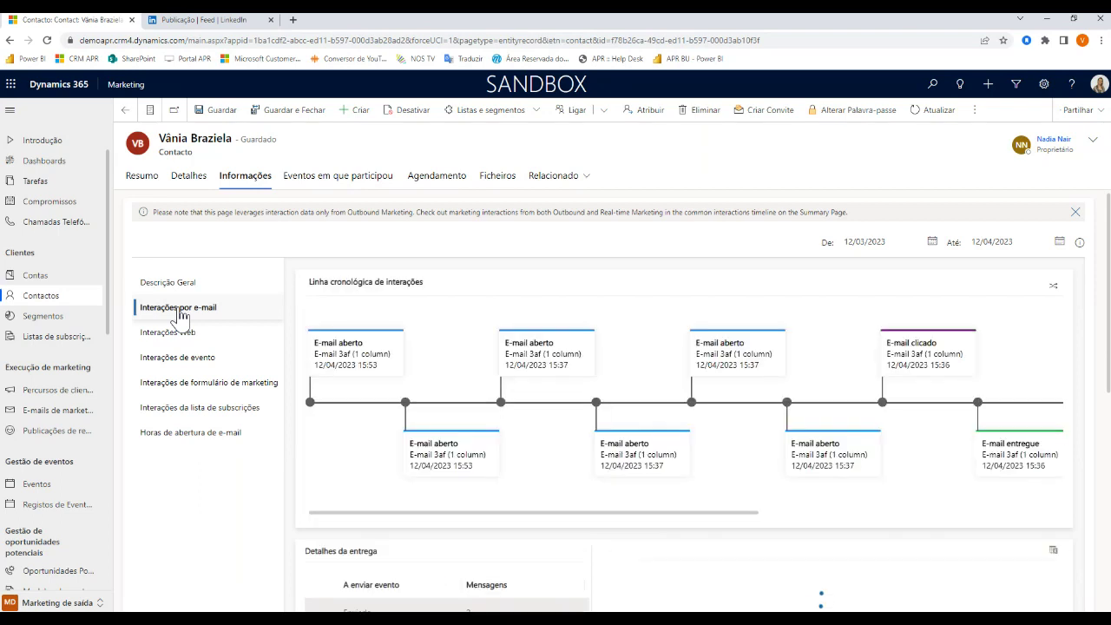
{"action": "scroll", "coordinate": [452, 315], "scroll_direction": "down", "scroll_amount": 1}
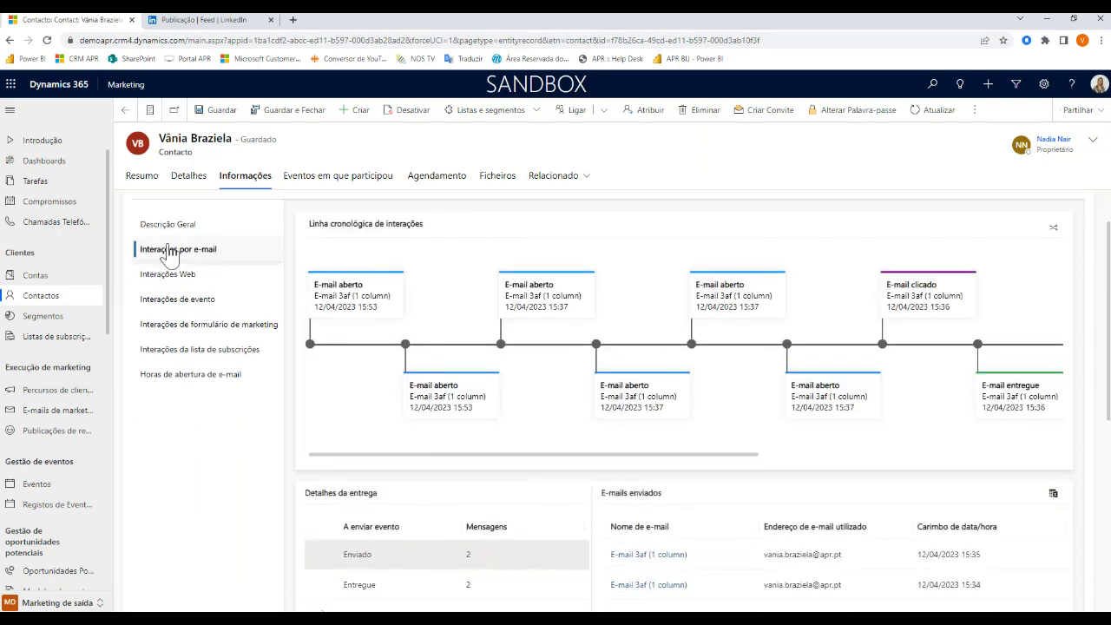
{"action": "scroll", "coordinate": [719, 442], "scroll_direction": "down", "scroll_amount": 2}
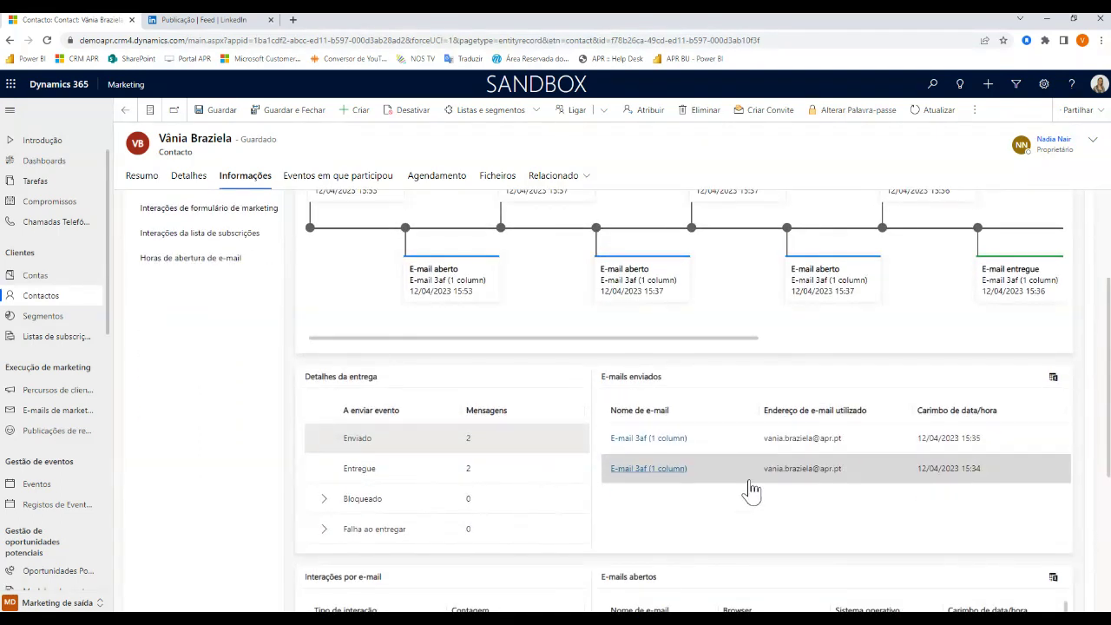
{"action": "scroll", "coordinate": [486, 404], "scroll_direction": "down", "scroll_amount": 4}
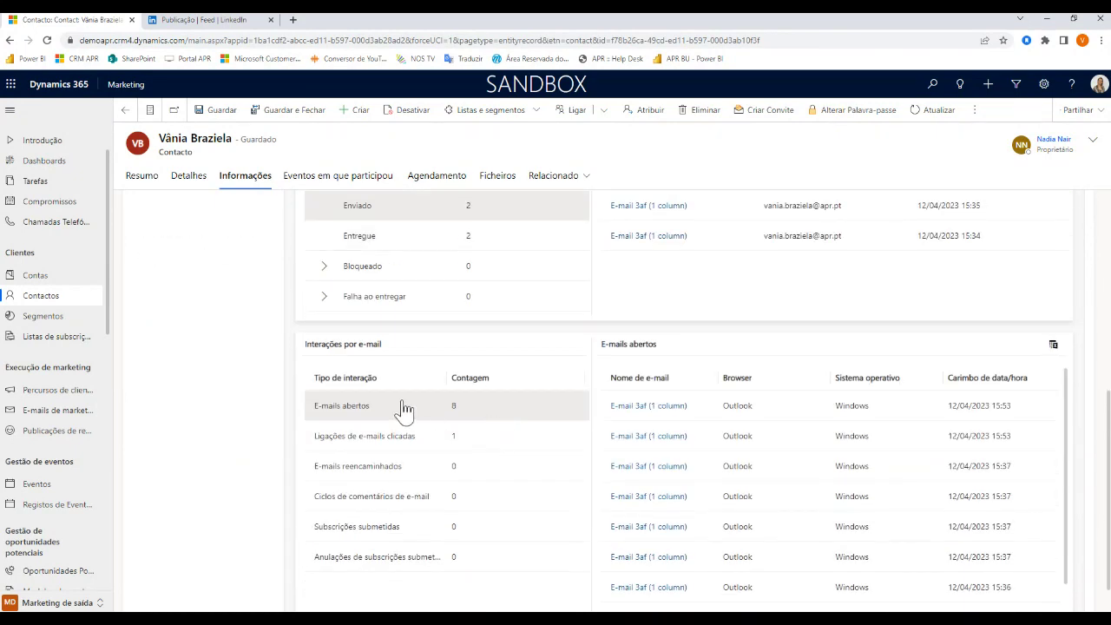
{"action": "scroll", "coordinate": [771, 460], "scroll_direction": "down", "scroll_amount": 3}
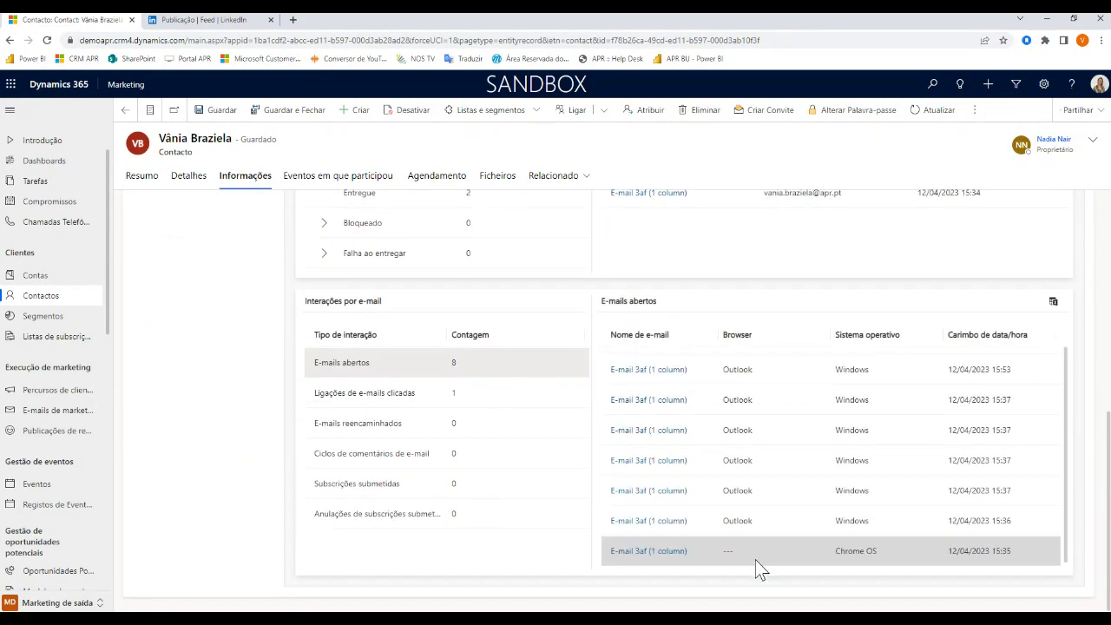
{"action": "scroll", "coordinate": [755, 560], "scroll_direction": "up", "scroll_amount": 8}
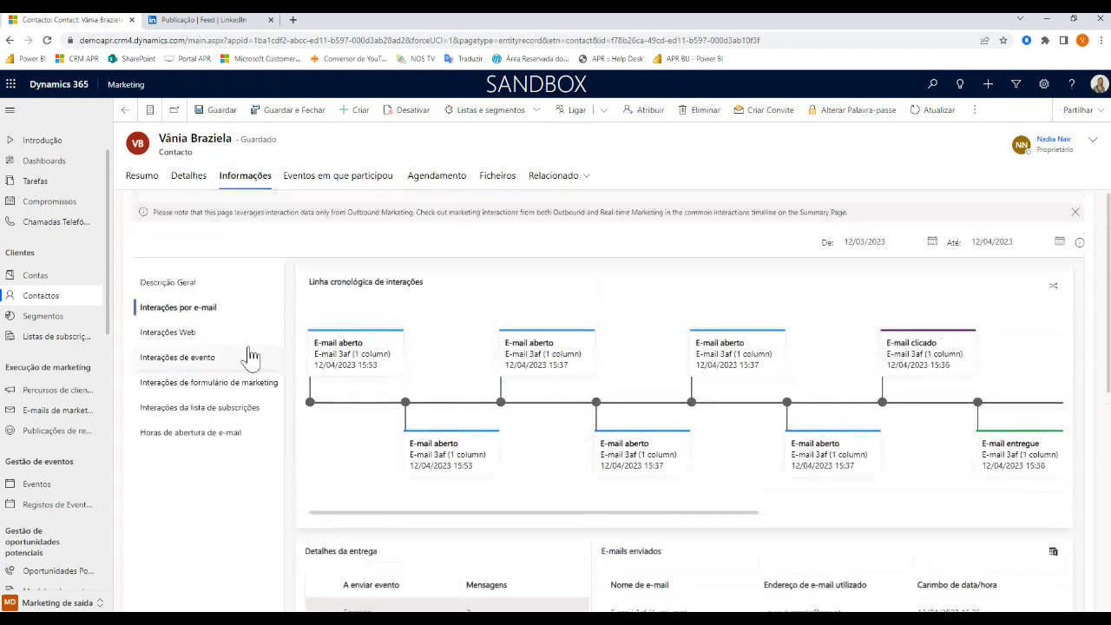
Examine the contact's web interactions, including the timeline, the site visits and the site clicks
{"action": "left_click", "coordinate": [143, 333]}
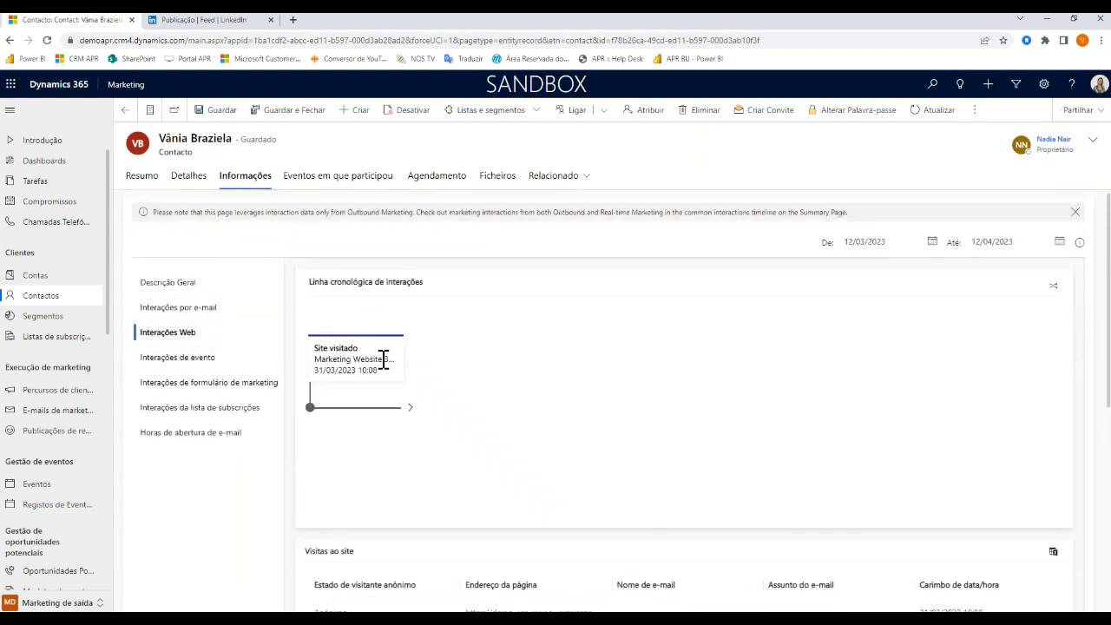
{"action": "scroll", "coordinate": [382, 359], "scroll_direction": "down", "scroll_amount": 1}
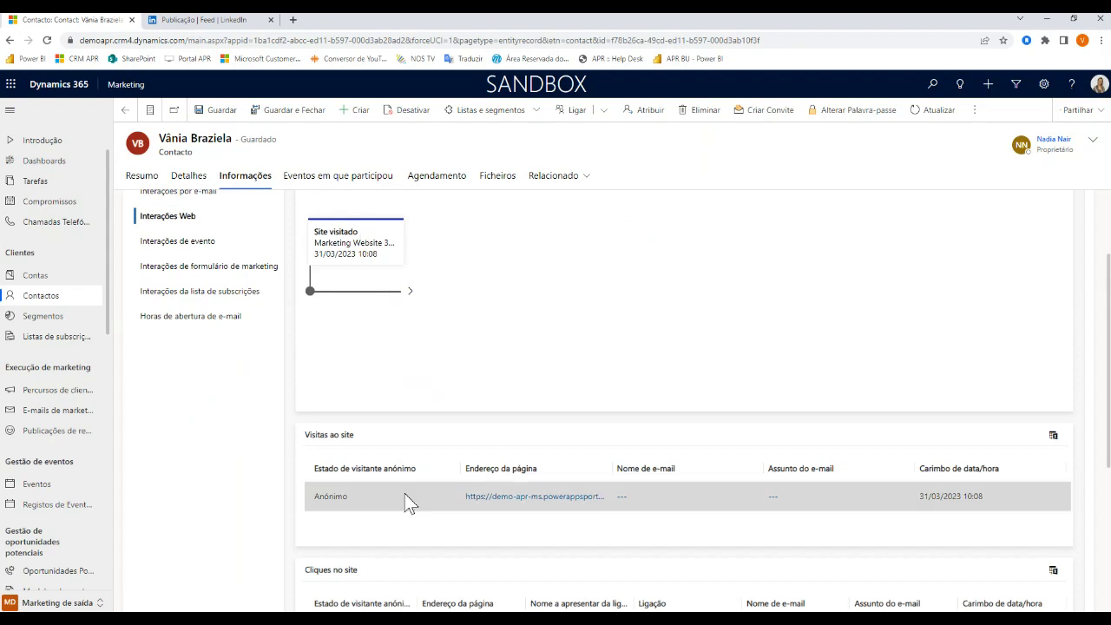
{"action": "scroll", "coordinate": [595, 483], "scroll_direction": "down", "scroll_amount": 1}
{"action": "scroll", "coordinate": [530, 466], "scroll_direction": "down", "scroll_amount": 2}
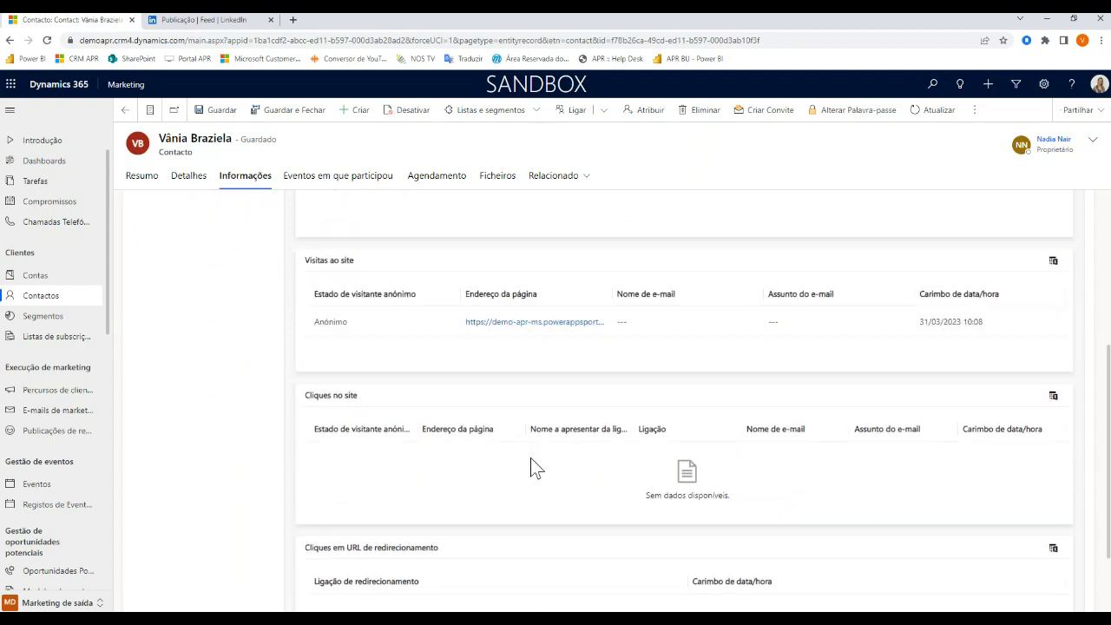
{"action": "scroll", "coordinate": [503, 452], "scroll_direction": "up", "scroll_amount": 5}
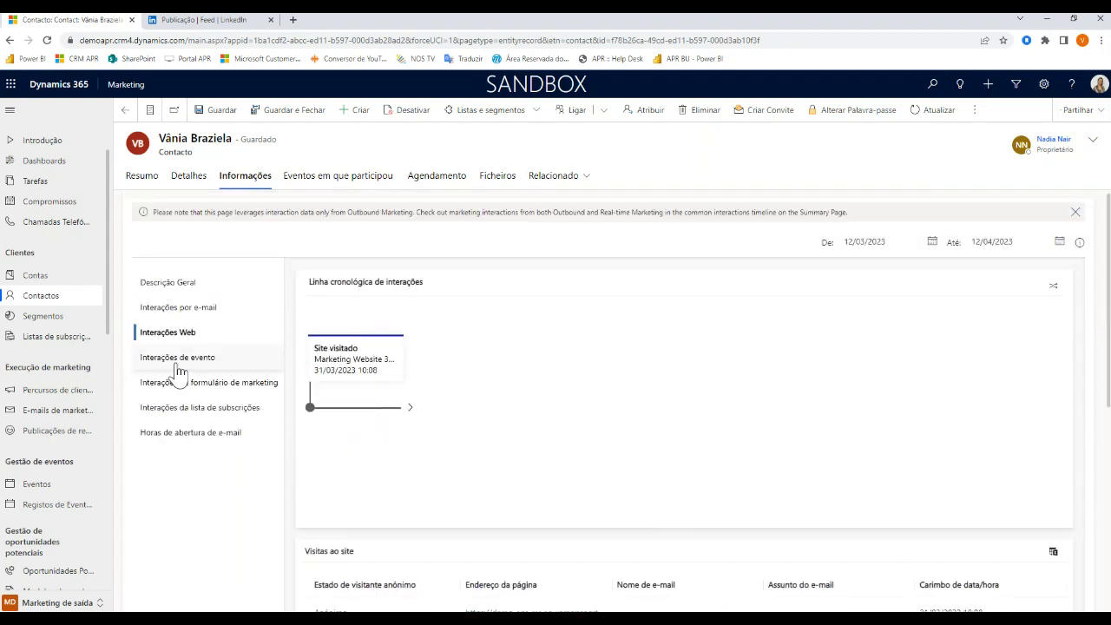
Look through the contact's event interactions and marketing form interactions
{"action": "left_click", "coordinate": [177, 361]}
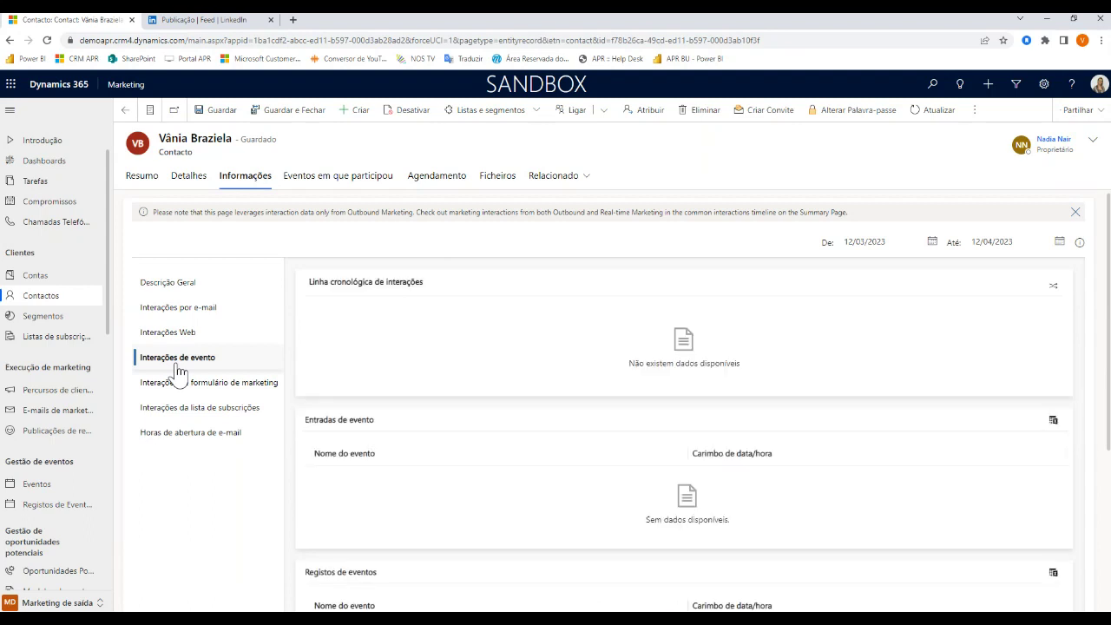
{"action": "scroll", "coordinate": [459, 400], "scroll_direction": "down", "scroll_amount": 3}
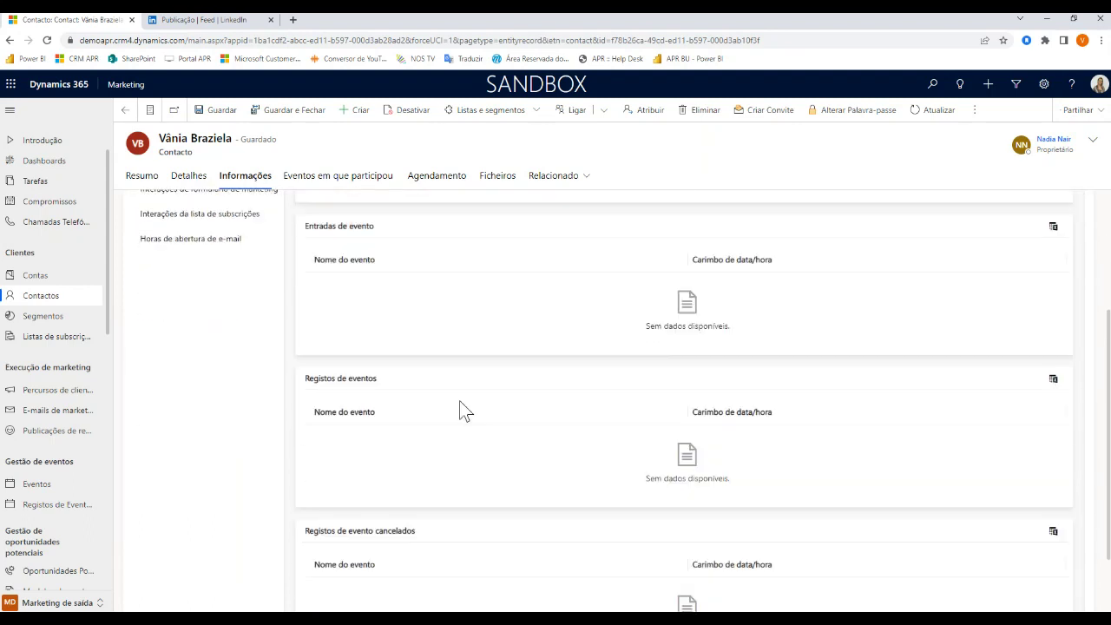
{"action": "scroll", "coordinate": [379, 404], "scroll_direction": "up", "scroll_amount": 3}
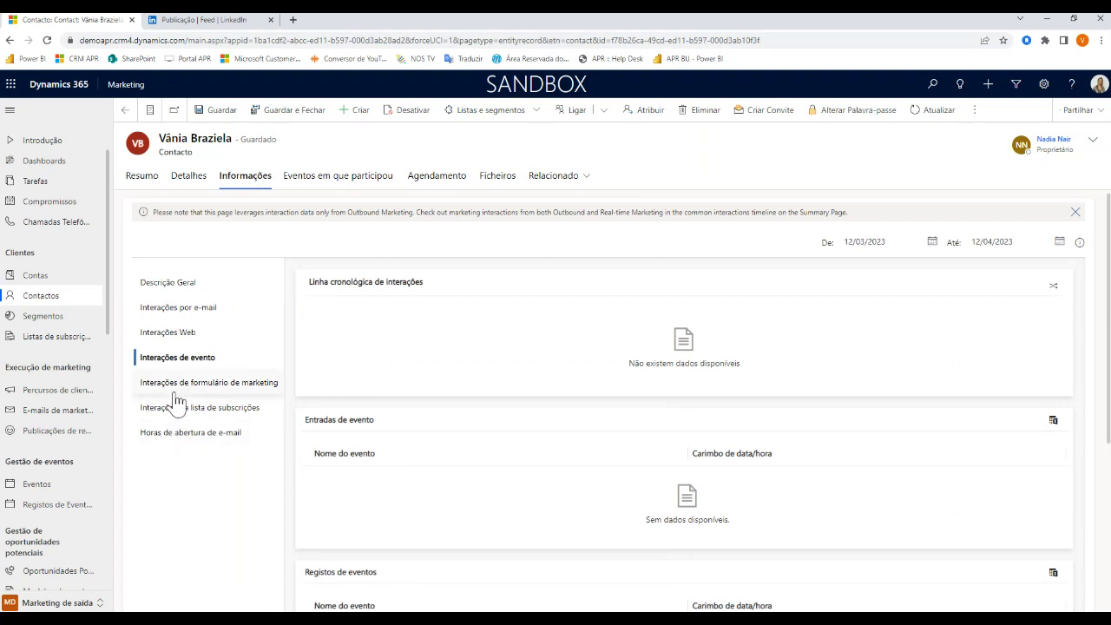
{"action": "left_click", "coordinate": [178, 387]}
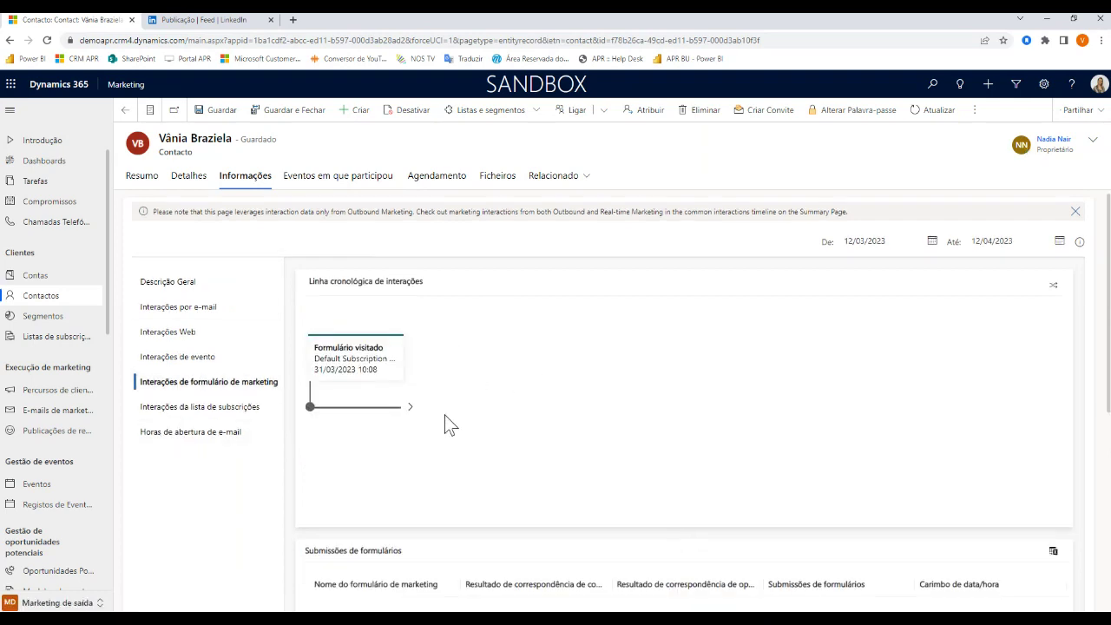
{"action": "scroll", "coordinate": [446, 422], "scroll_direction": "down", "scroll_amount": 1}
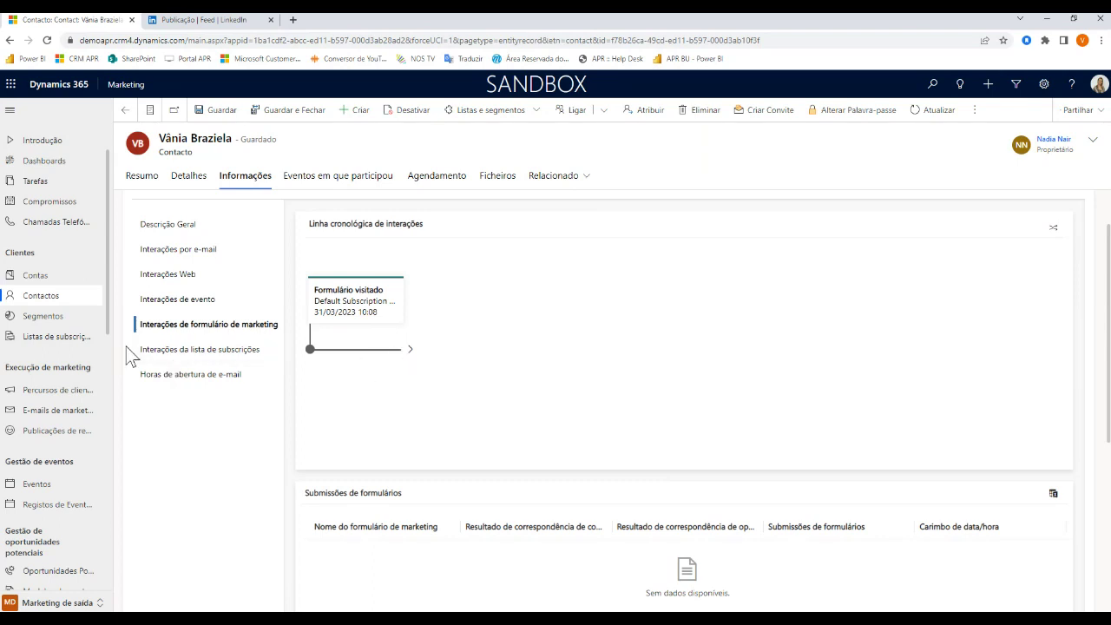
View the contact's subscription list interactions and examine the e-mail opening times by weekday and hour
{"action": "left_click", "coordinate": [173, 352]}
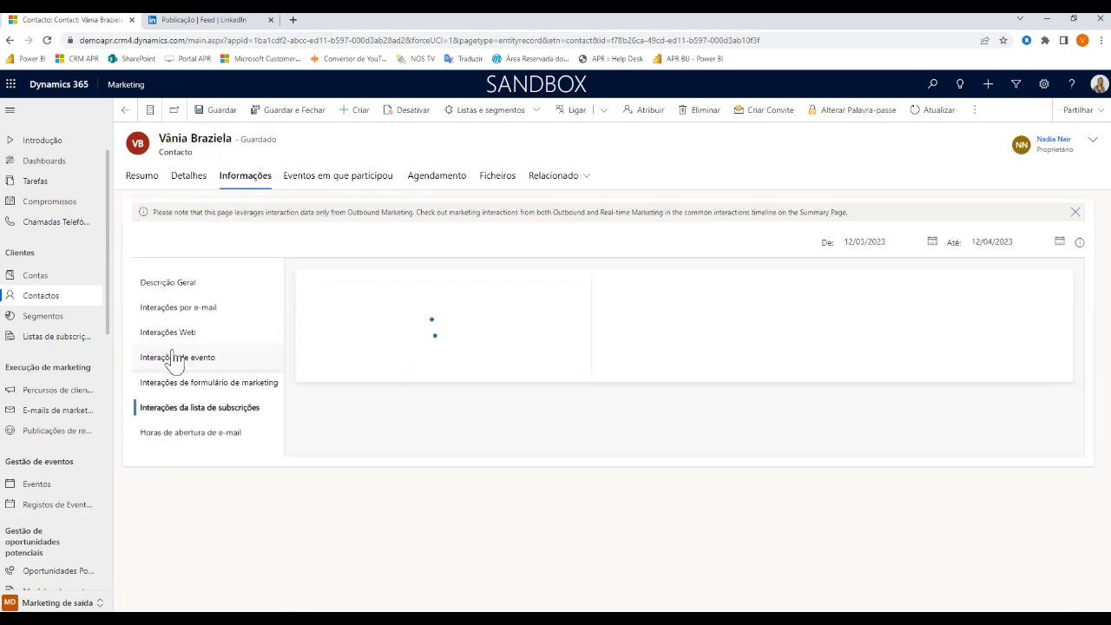
{"action": "left_click", "coordinate": [190, 433]}
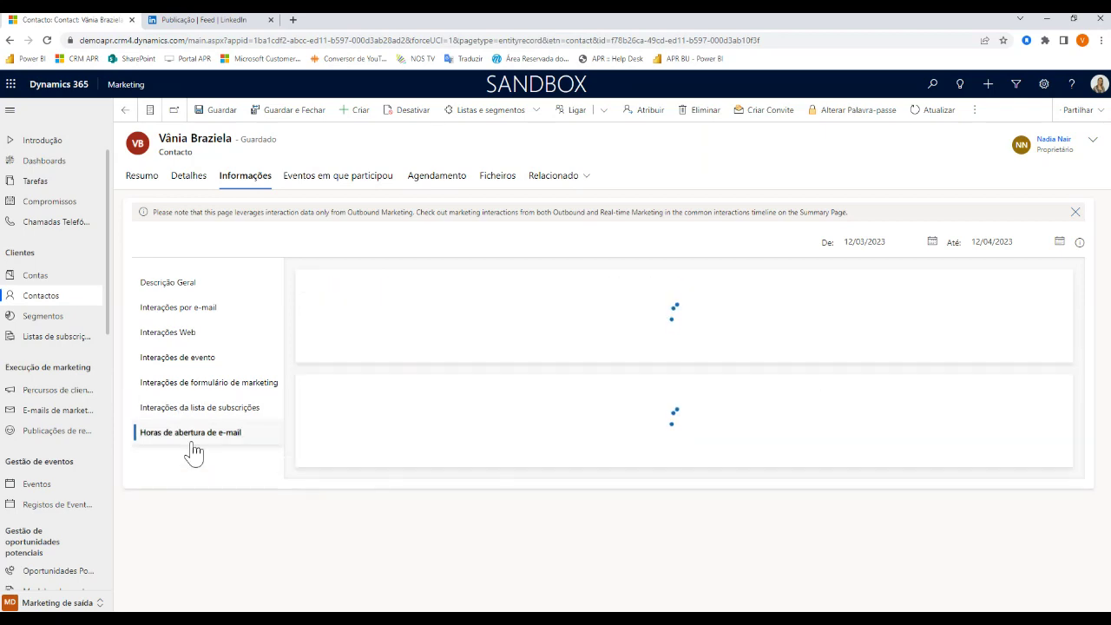
{"action": "scroll", "coordinate": [730, 351], "scroll_direction": "down", "scroll_amount": 3}
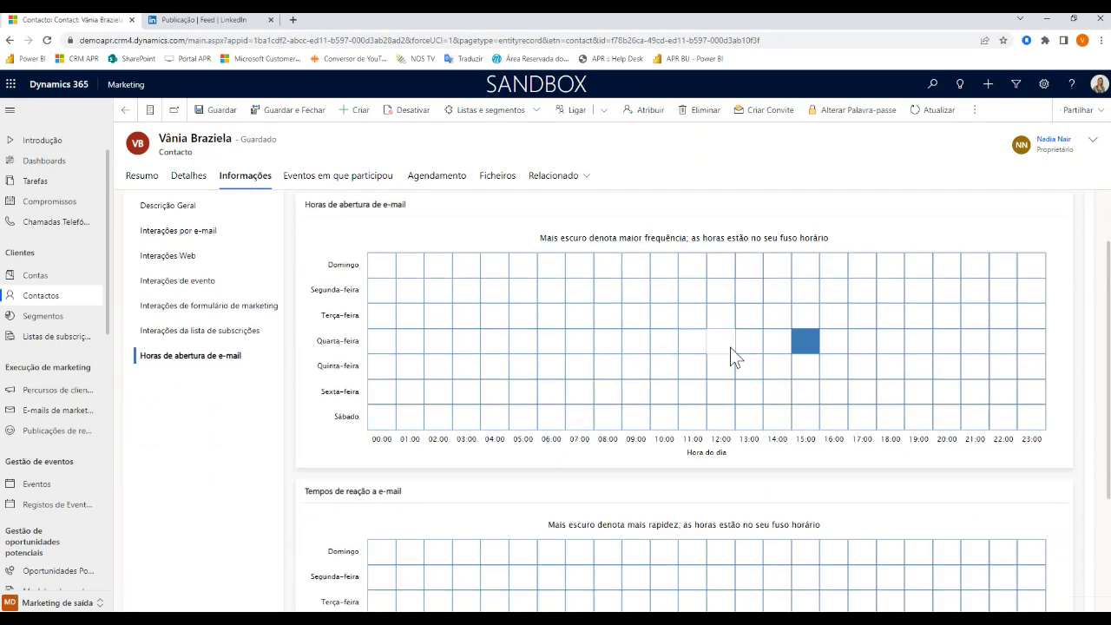
{"action": "scroll", "coordinate": [744, 347], "scroll_direction": "up", "scroll_amount": 3}
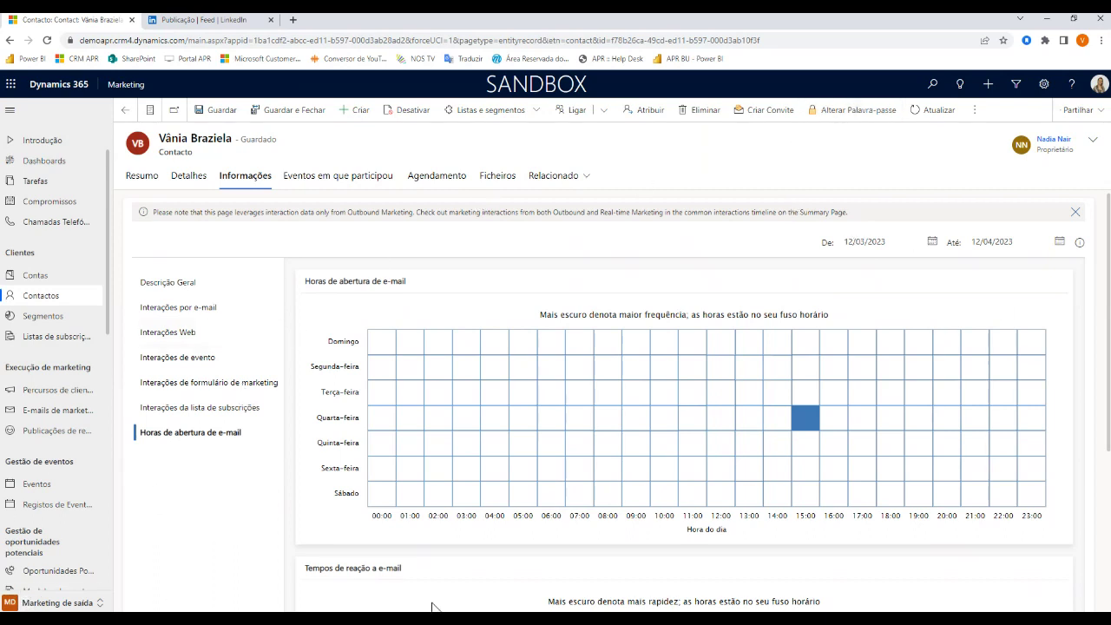
Switch to the real-time marketing area and view its push notifications, text messages and consent center
{"action": "left_click", "coordinate": [61, 603]}
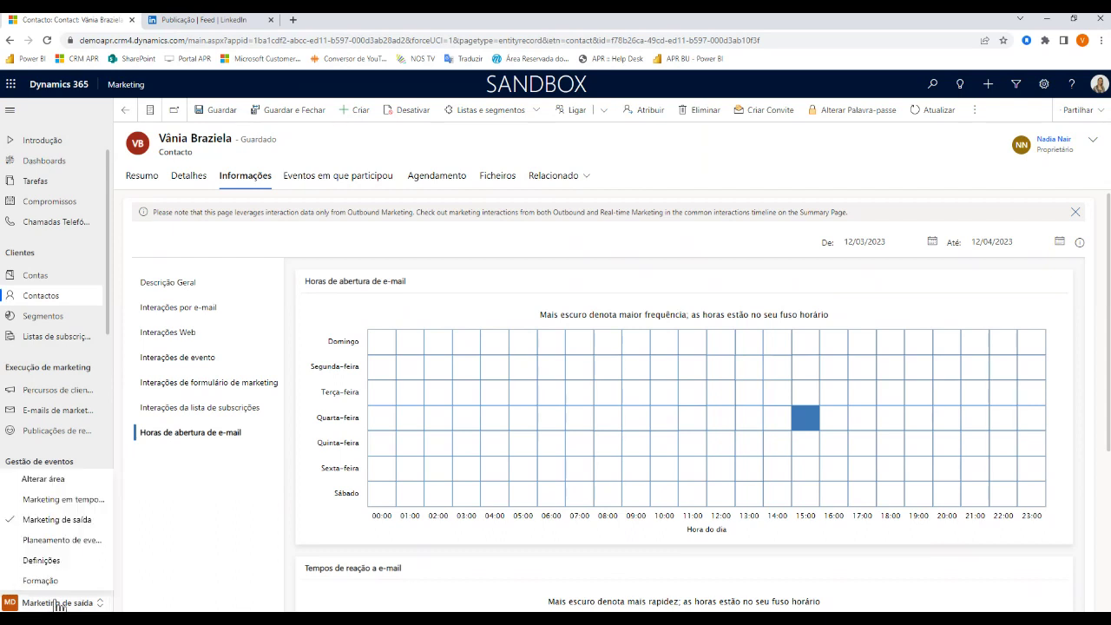
{"action": "left_click", "coordinate": [63, 501]}
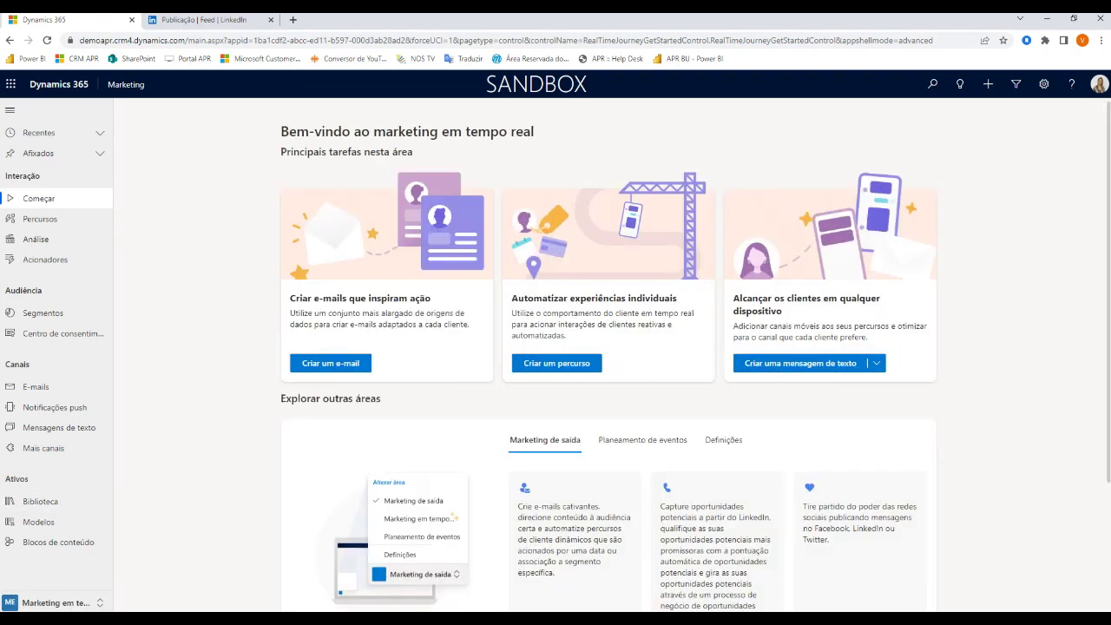
{"action": "left_click", "coordinate": [48, 415]}
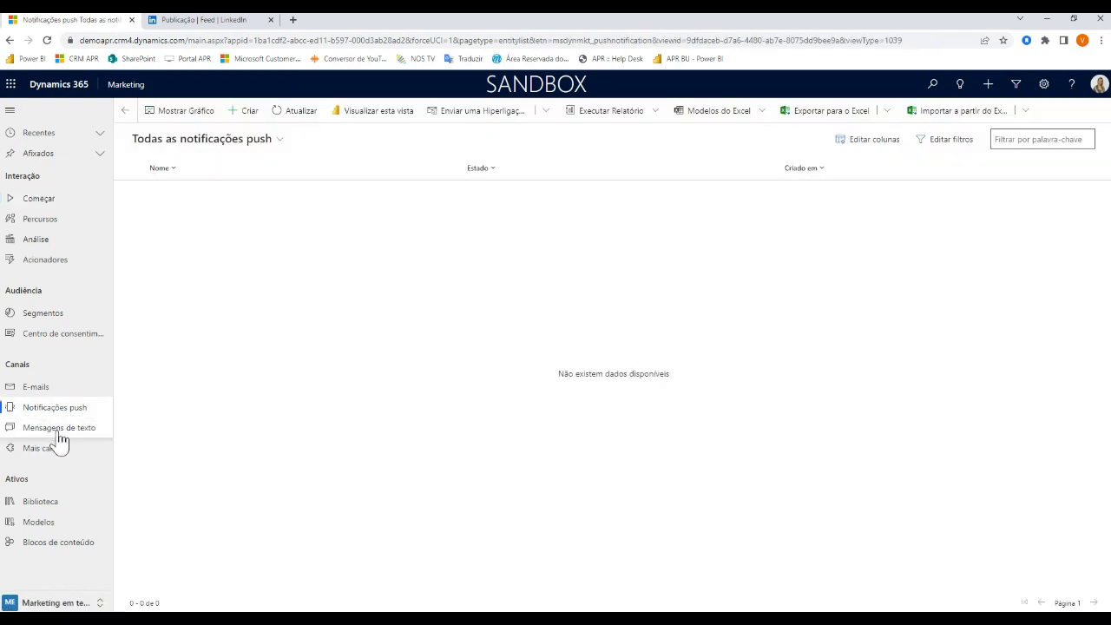
{"action": "left_click", "coordinate": [59, 431]}
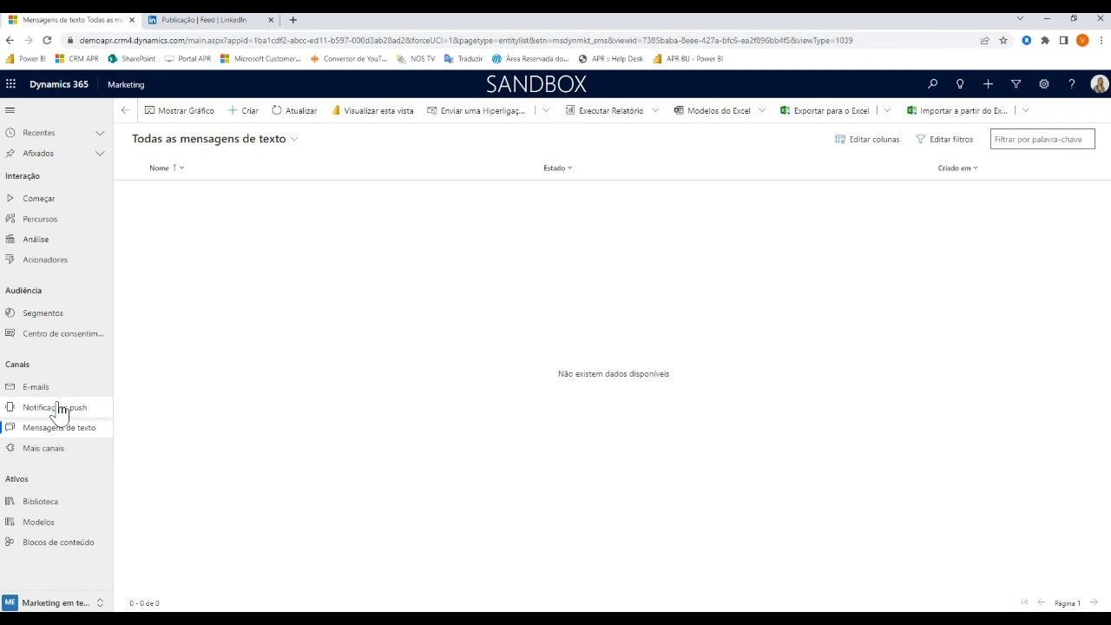
{"action": "left_click", "coordinate": [31, 335]}
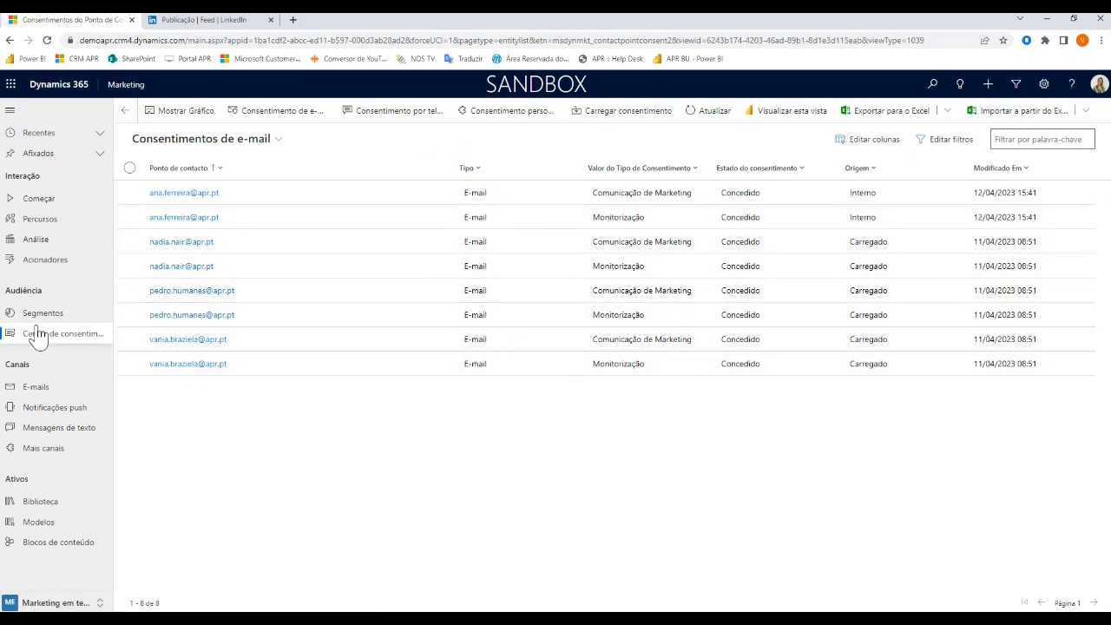
Open the Check In journey from the real-time journeys, view its e-mail element and return to the journeys list
{"action": "left_click", "coordinate": [40, 221]}
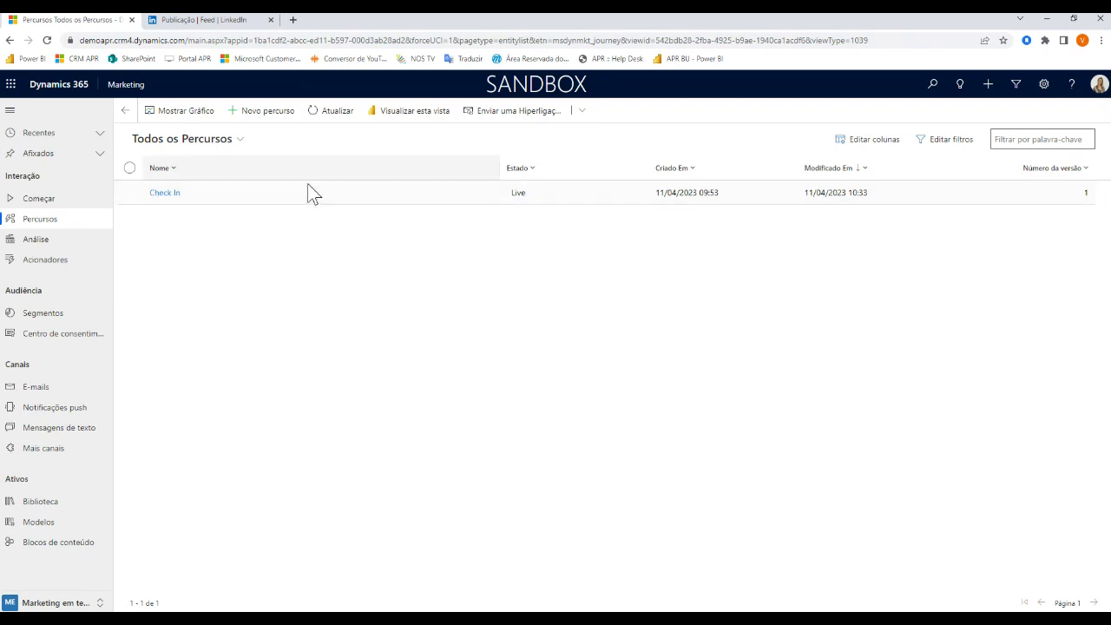
{"action": "double_click", "coordinate": [309, 194]}
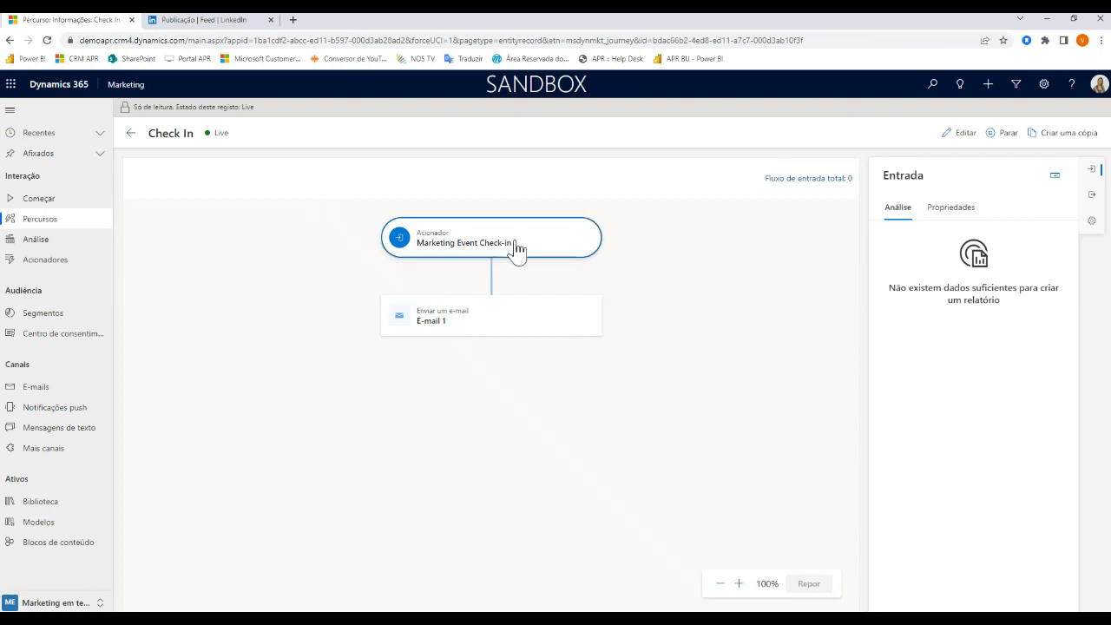
{"action": "left_click", "coordinate": [490, 314]}
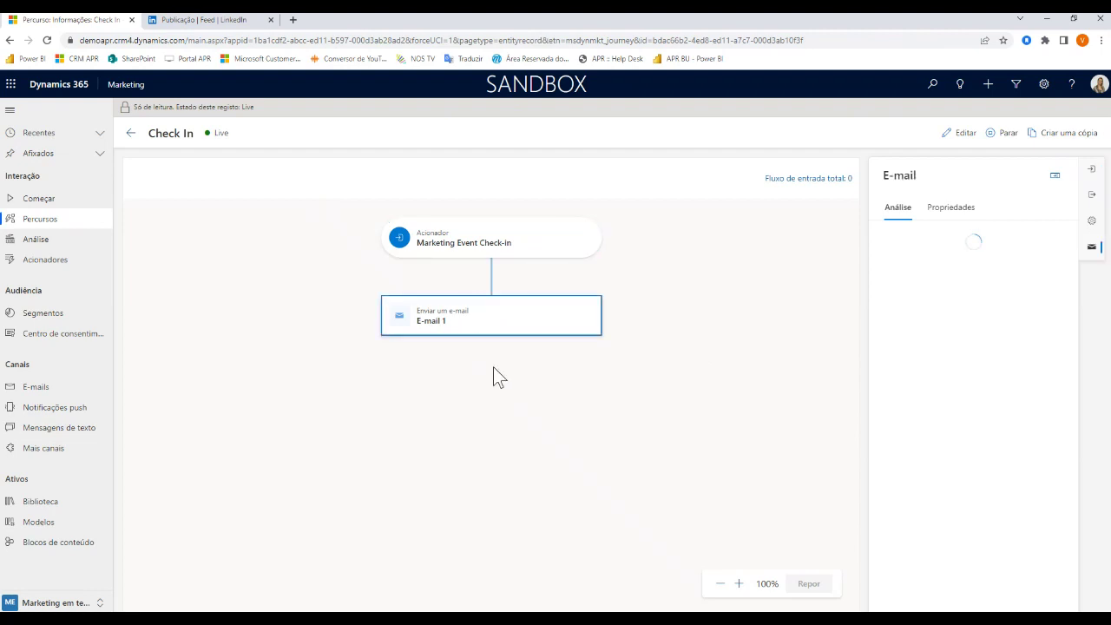
{"action": "left_click", "coordinate": [130, 132]}
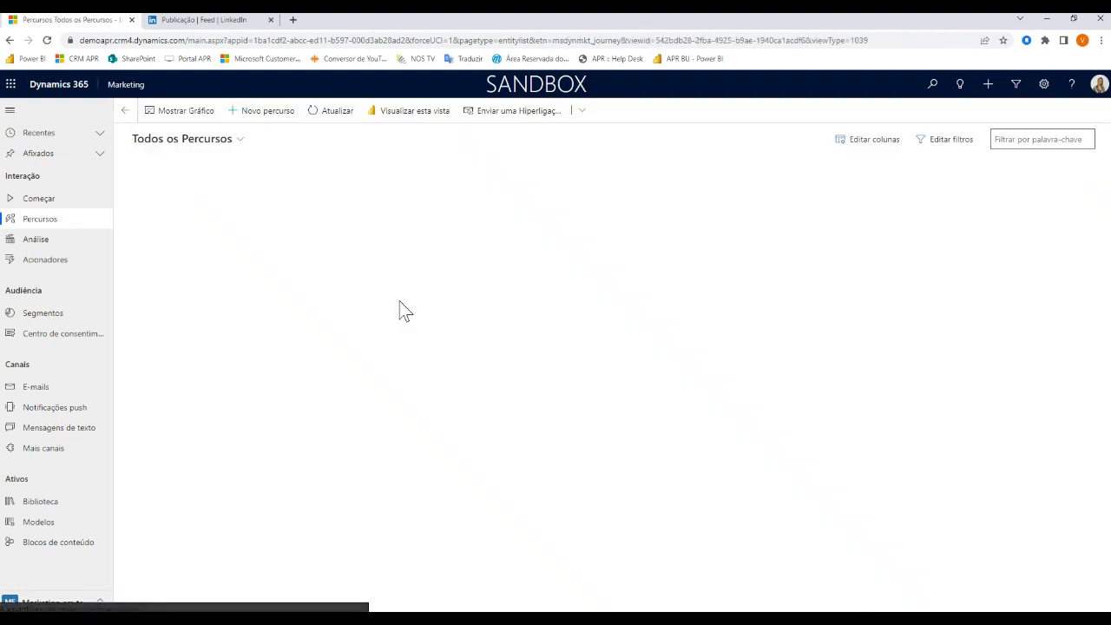
Create a new trigger-based journey that starts with the Contact Email Address Updated trigger
{"action": "left_click", "coordinate": [257, 111]}
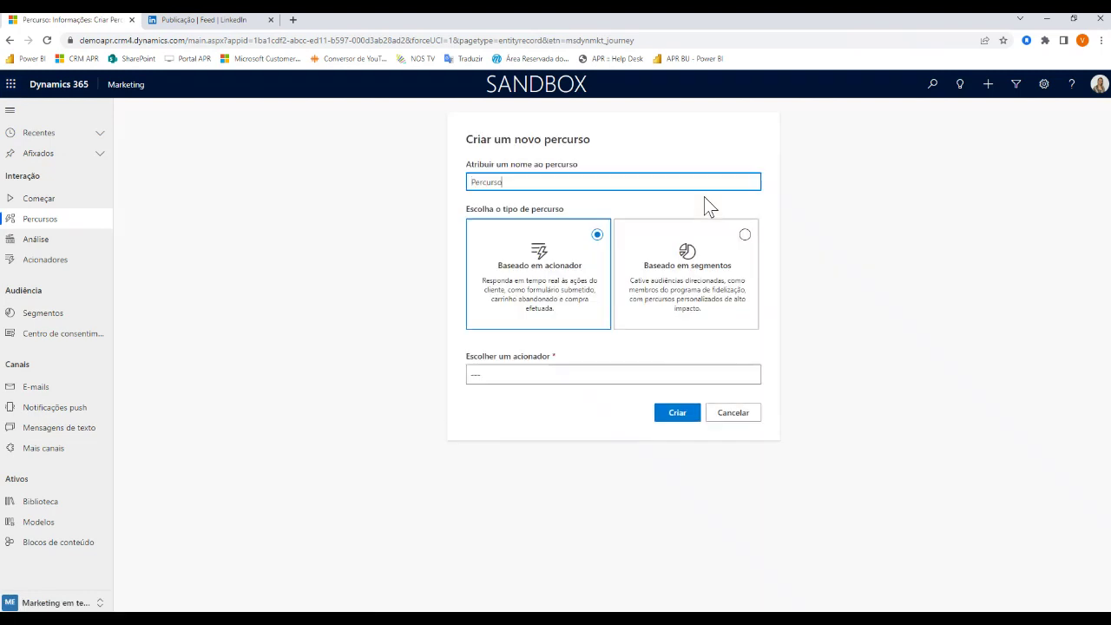
{"action": "left_click", "coordinate": [751, 375]}
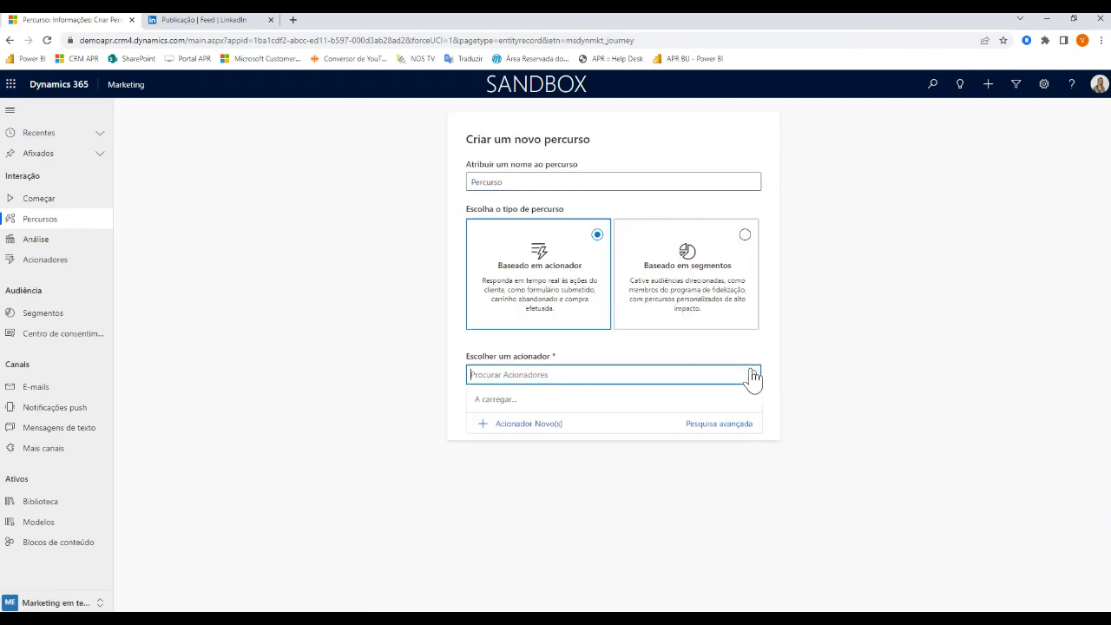
{"action": "scroll", "coordinate": [634, 443], "scroll_direction": "down", "scroll_amount": 1}
{"action": "scroll", "coordinate": [629, 447], "scroll_direction": "down", "scroll_amount": 2}
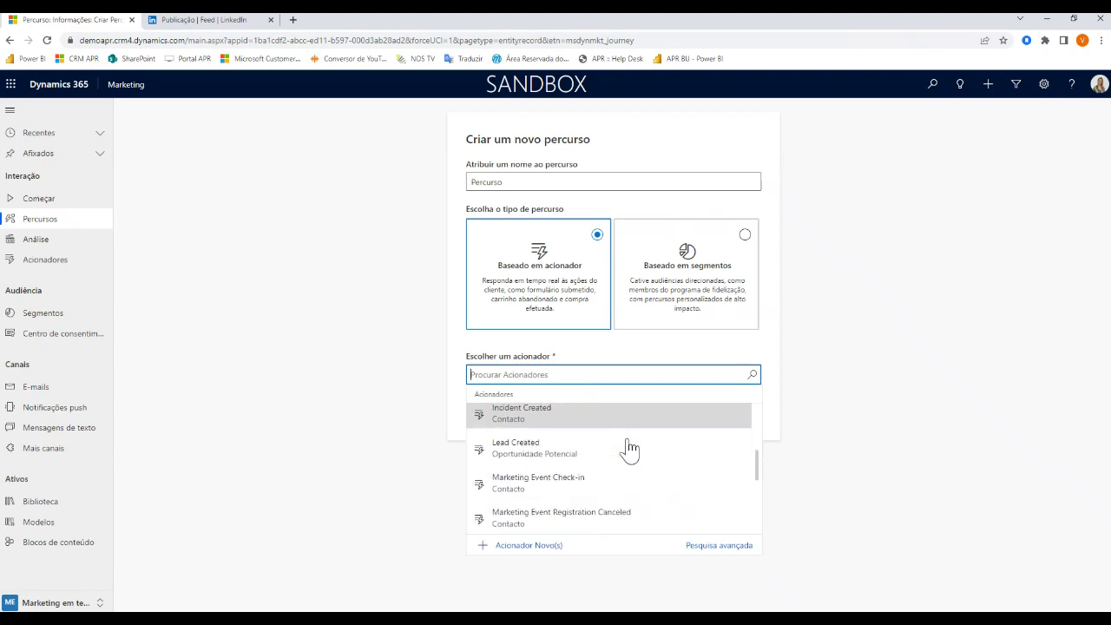
{"action": "scroll", "coordinate": [590, 444], "scroll_direction": "up", "scroll_amount": 3}
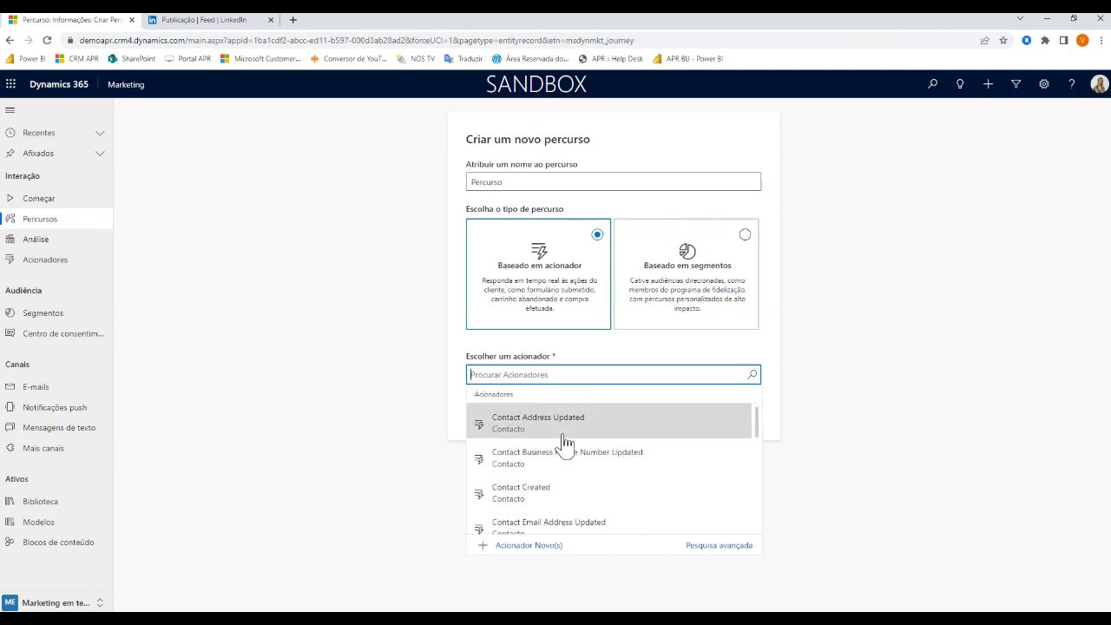
{"action": "scroll", "coordinate": [565, 443], "scroll_direction": "down", "scroll_amount": 2}
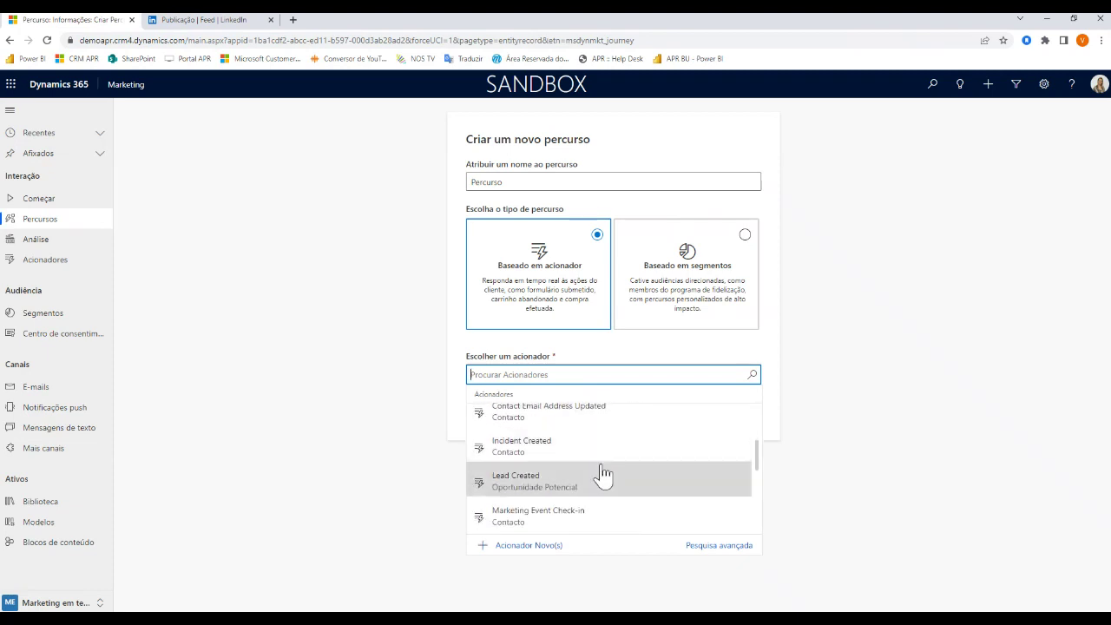
{"action": "scroll", "coordinate": [598, 479], "scroll_direction": "up", "scroll_amount": 1}
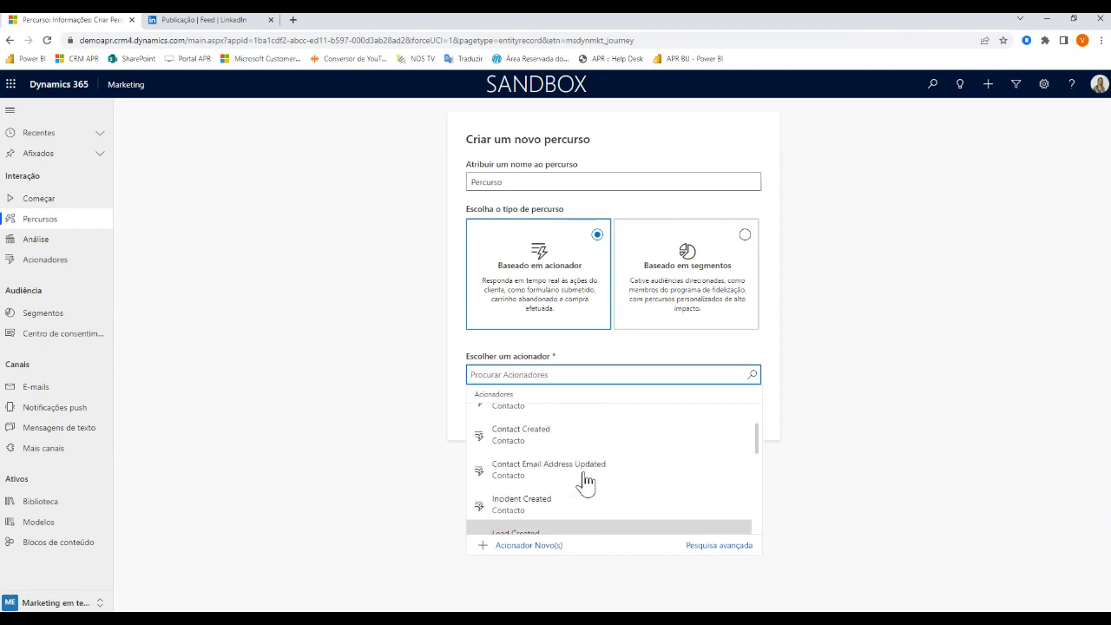
{"action": "left_click", "coordinate": [643, 486]}
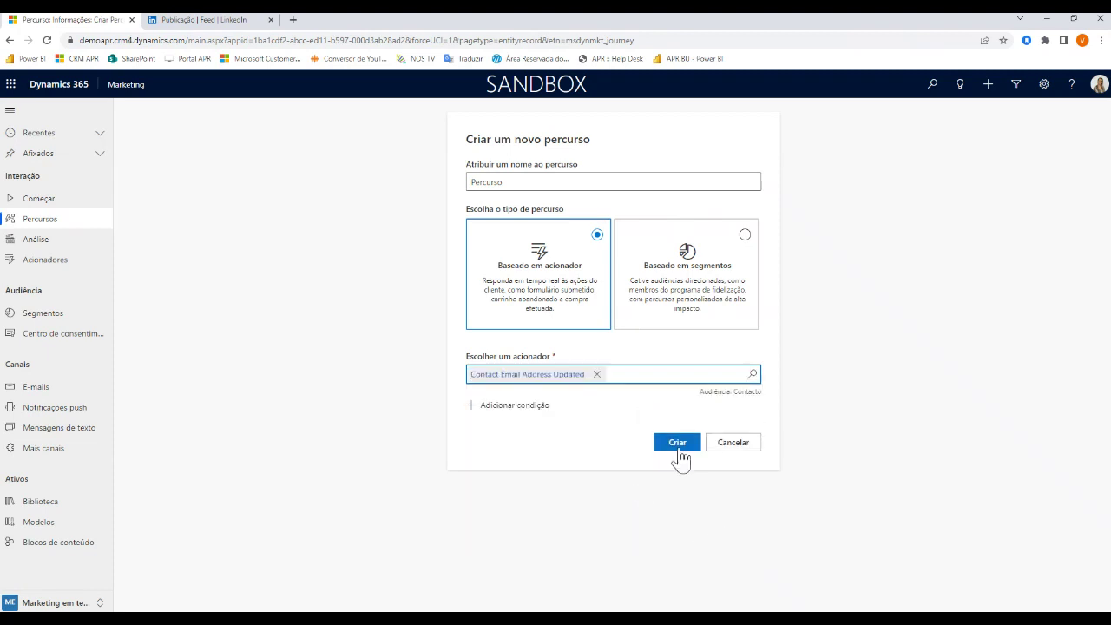
{"action": "left_click", "coordinate": [678, 448]}
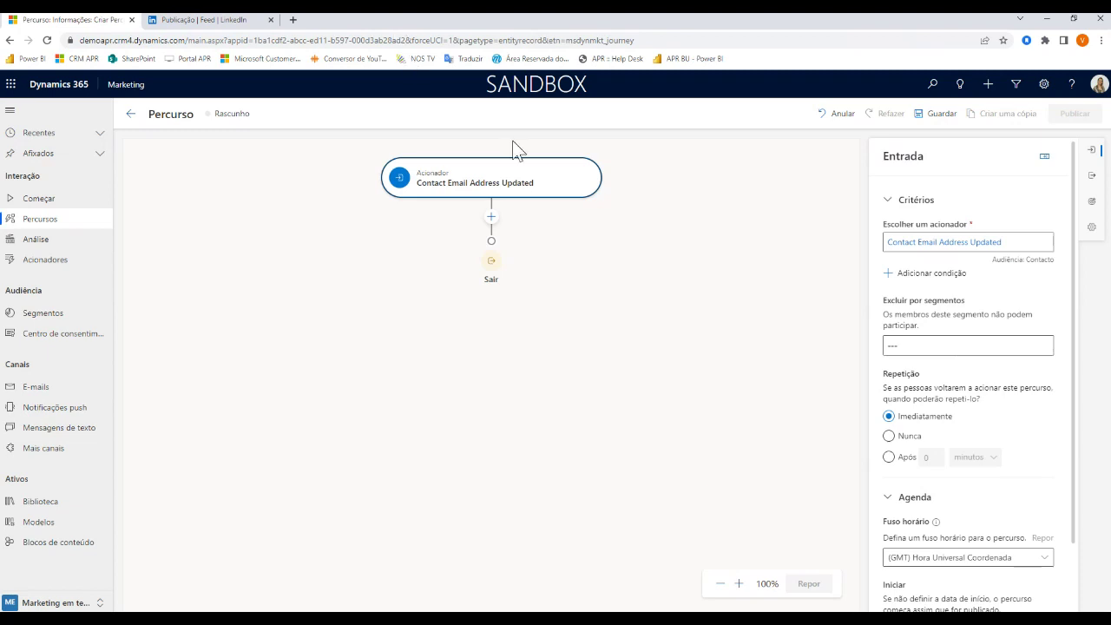
Review the actions and elements available for the journey without adding any, and leave the draft for the real-time marketing analytics
{"action": "left_click", "coordinate": [491, 217]}
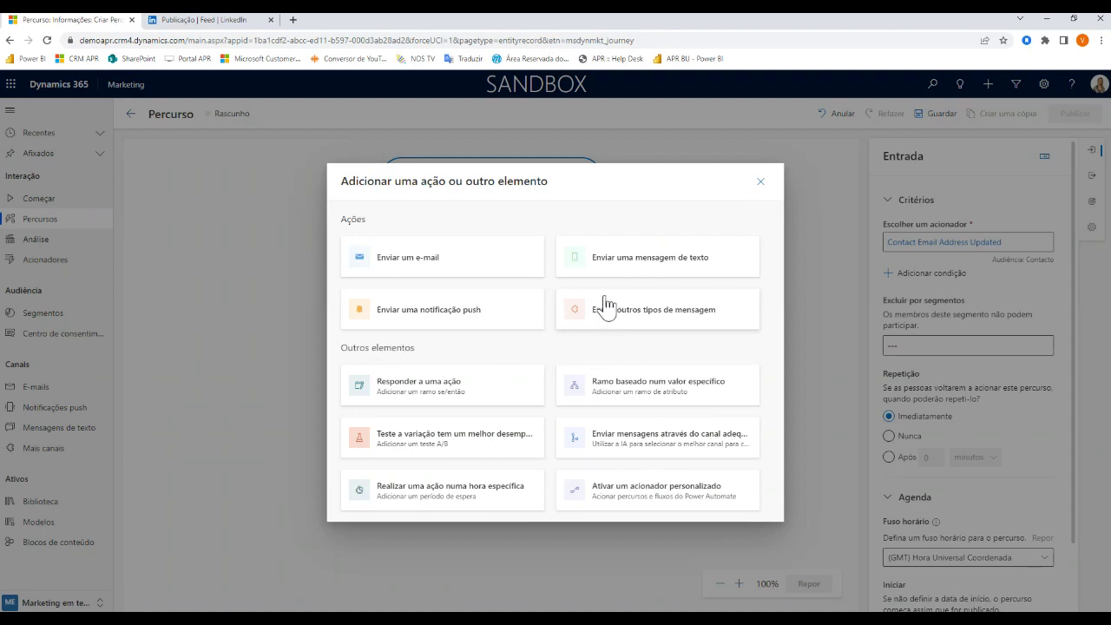
{"action": "left_click", "coordinate": [759, 182]}
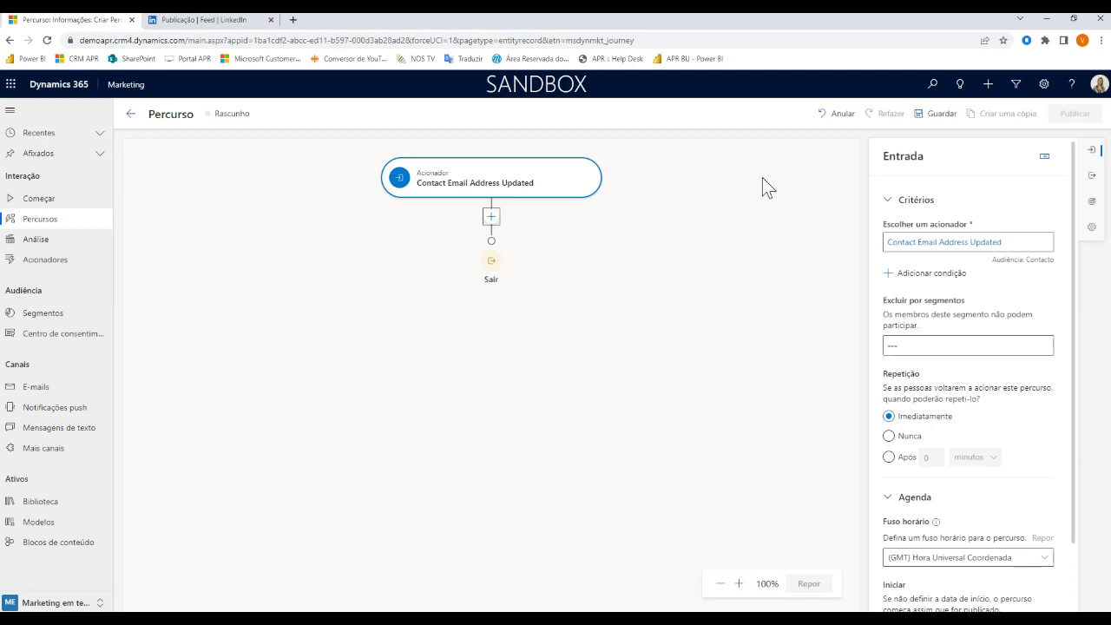
{"action": "left_click", "coordinate": [62, 249]}
{"action": "left_click", "coordinate": [648, 405]}
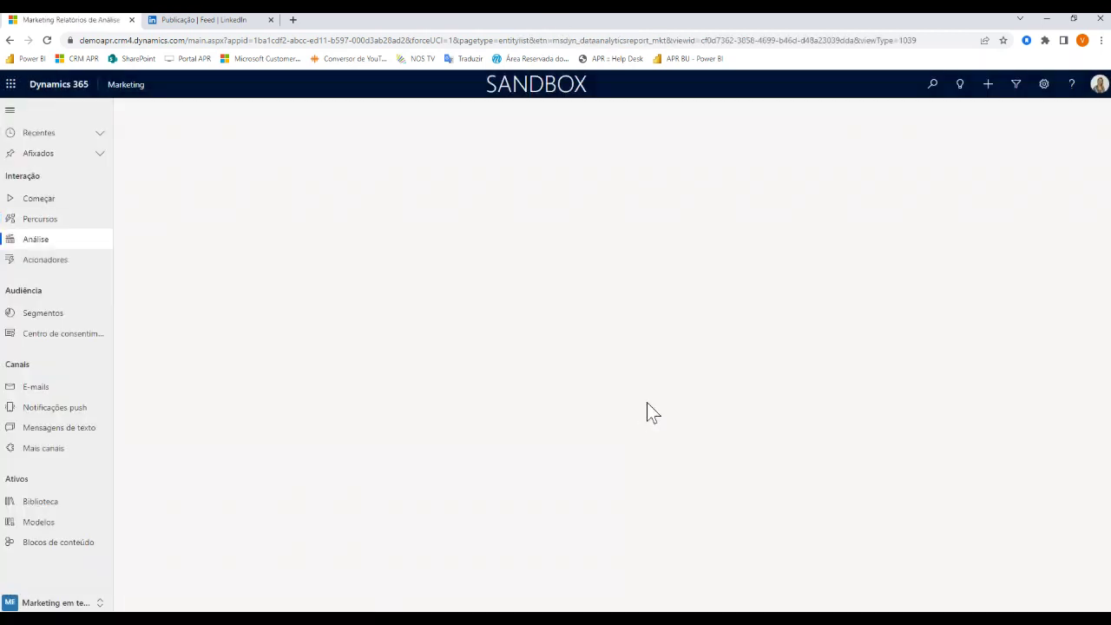